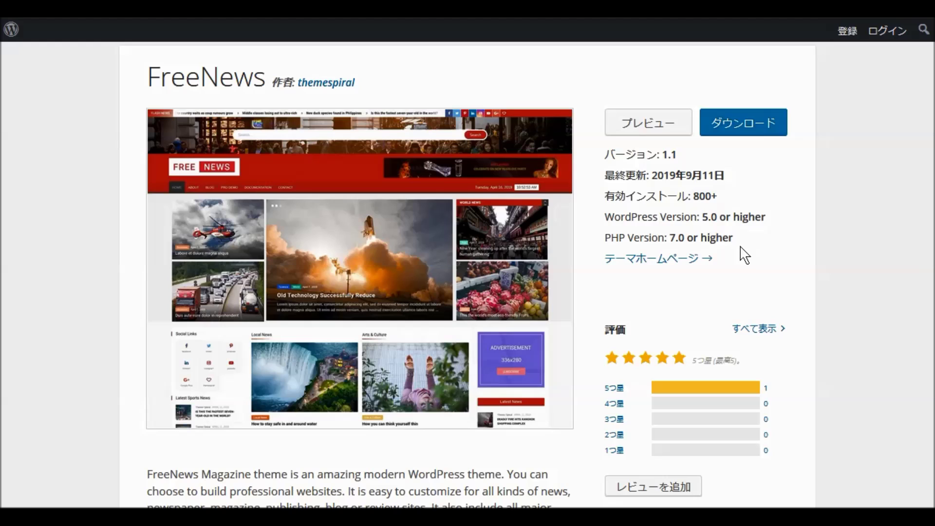
# Step: Open the page for adding new WordPress themes and list the latest ones
pyautogui.moveTo(552, 247)
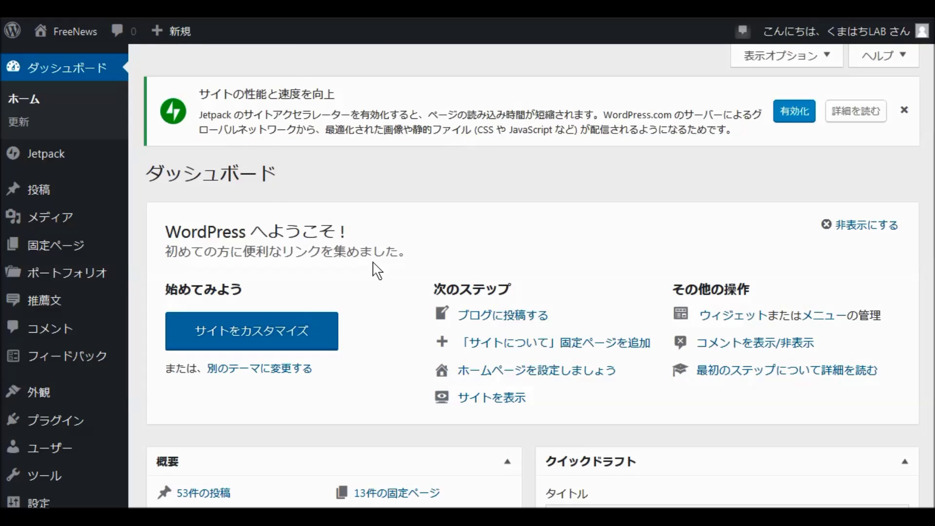
pyautogui.scroll(-2, 364, 254)
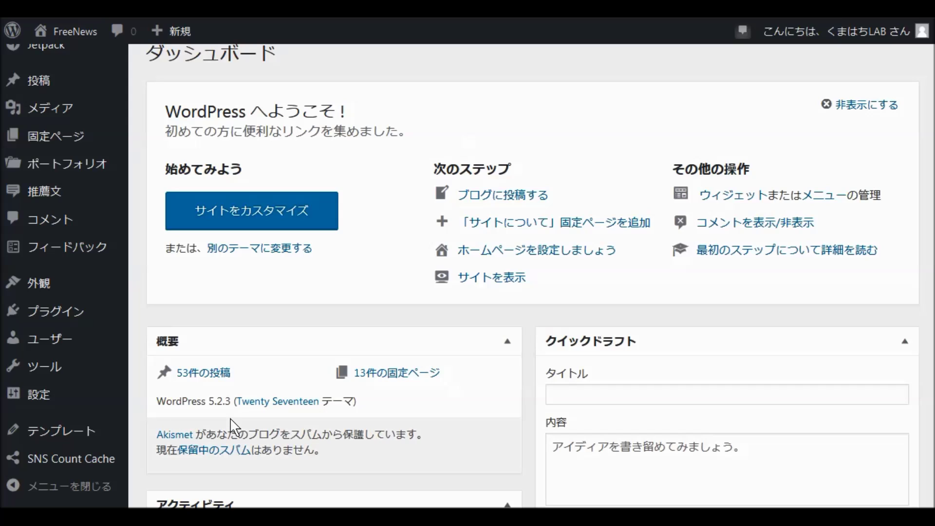
pyautogui.moveTo(40, 287)
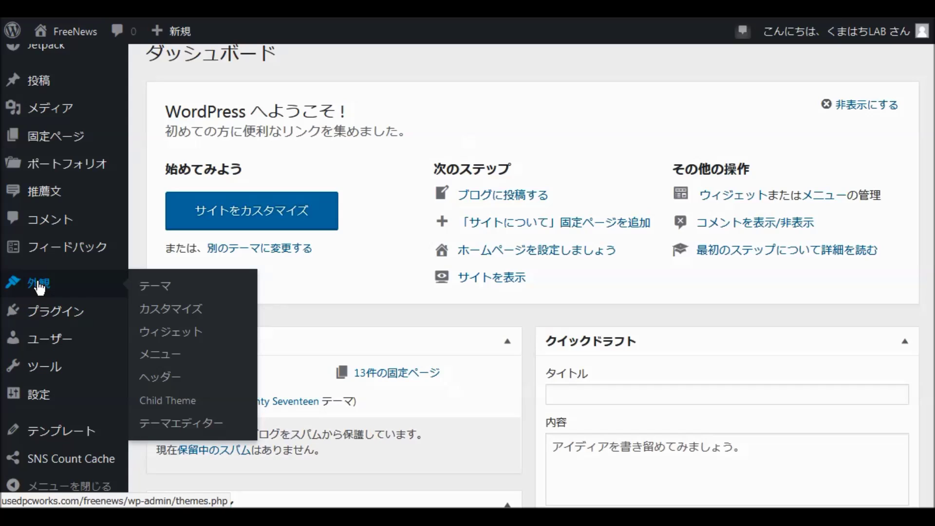
pyautogui.click(41, 287)
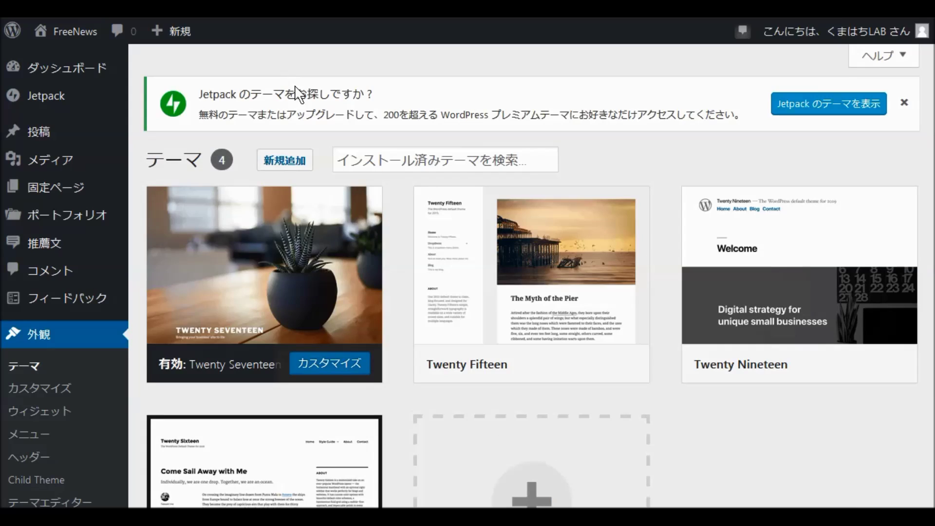
pyautogui.click(291, 164)
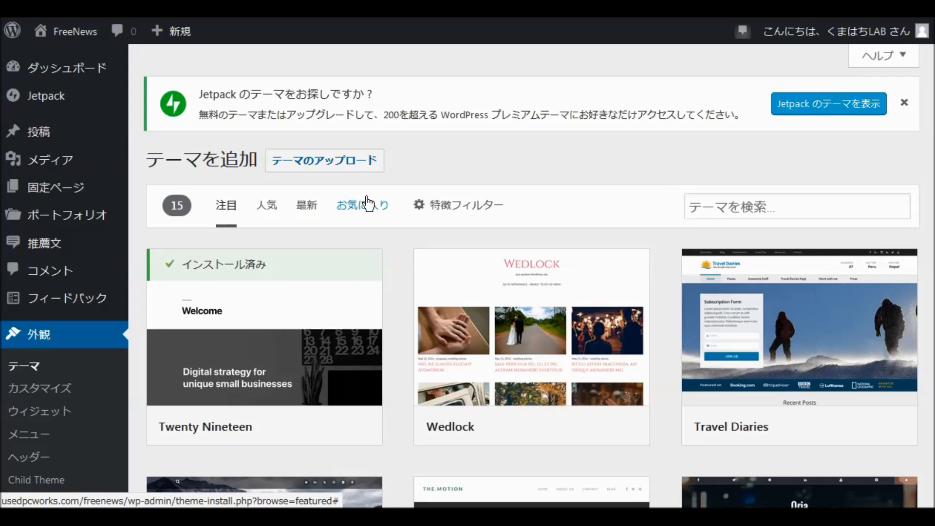
pyautogui.click(312, 214)
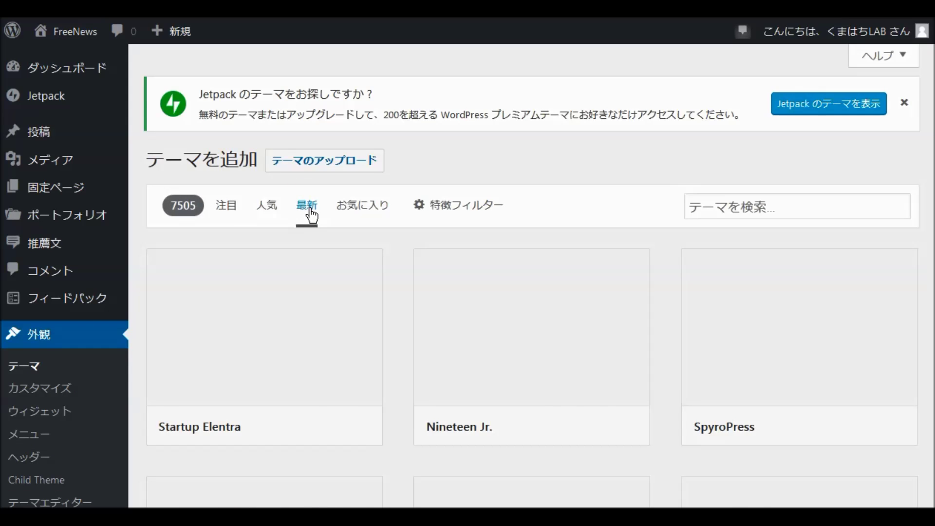
# Step: Install the FreeNews theme from the latest themes and activate it
pyautogui.scroll(-7, 385, 237)
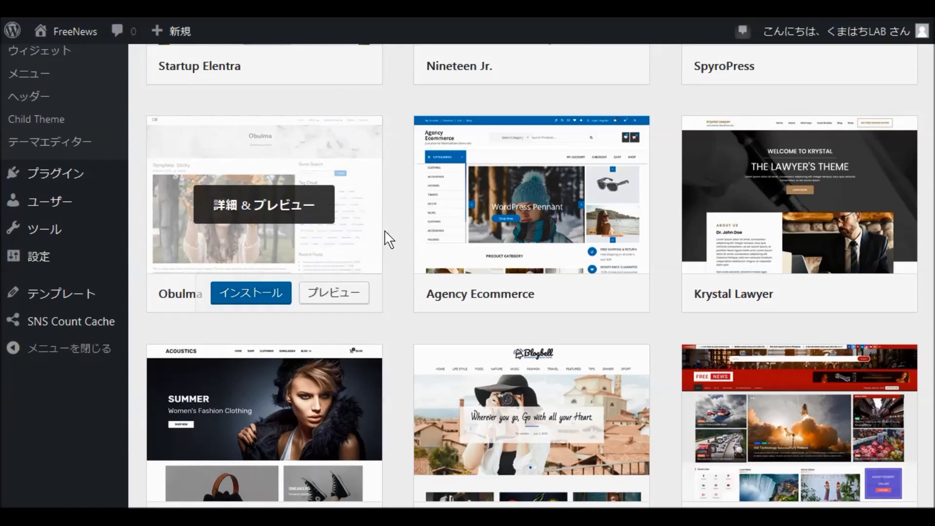
pyautogui.scroll(-3, 388, 238)
pyautogui.scroll(-2, 395, 241)
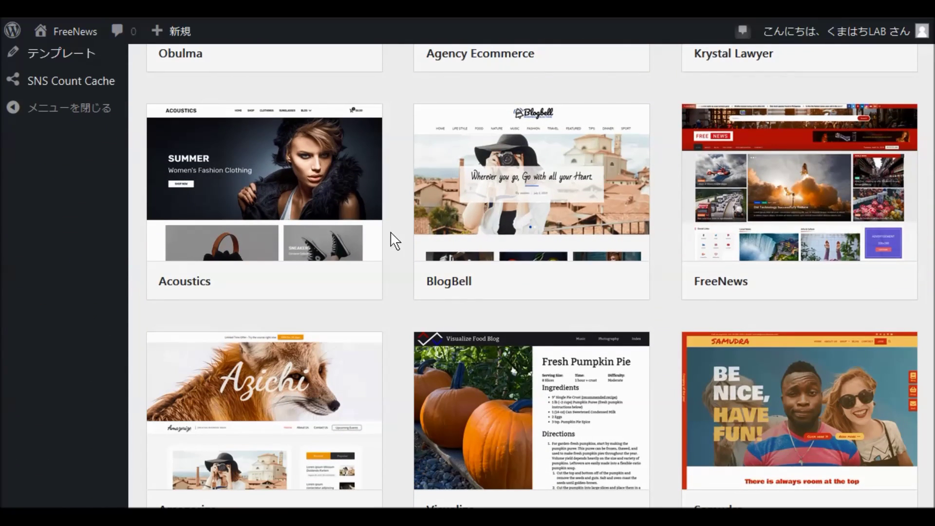
pyautogui.moveTo(770, 298)
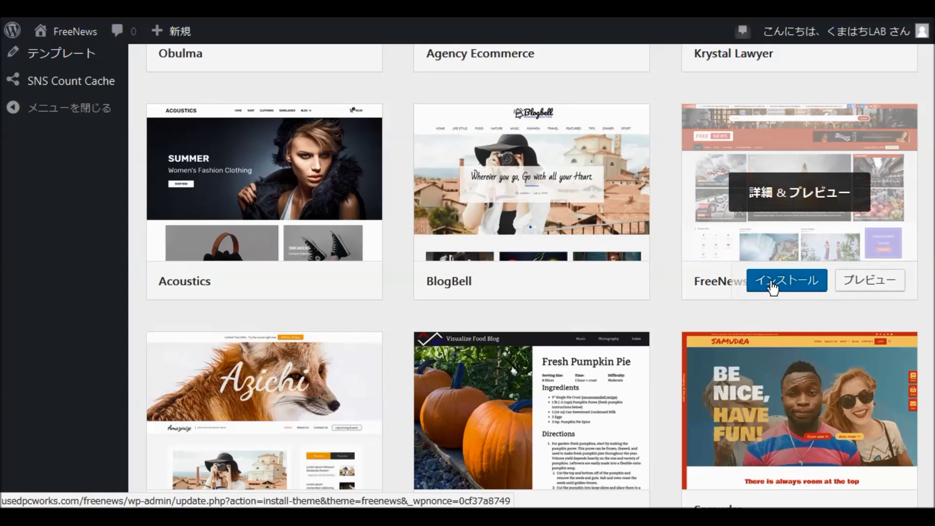
pyautogui.click(787, 281)
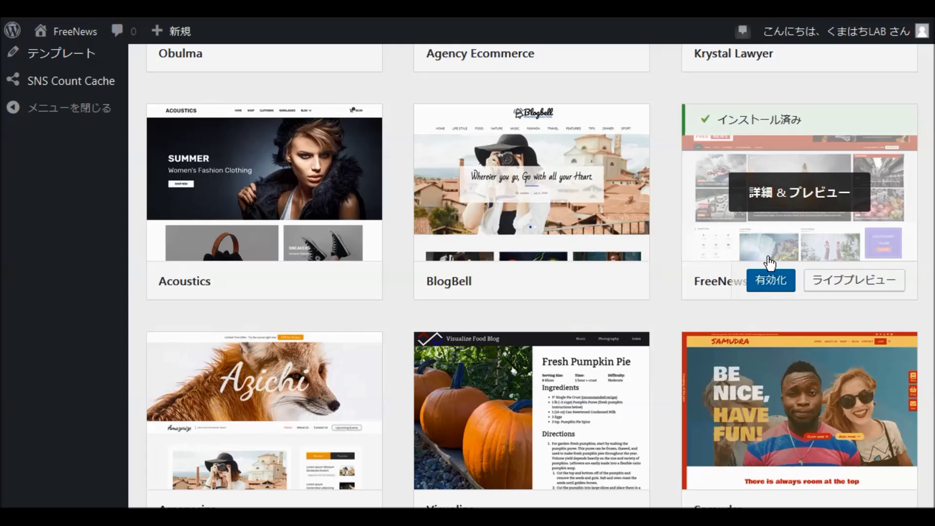
pyautogui.click(771, 290)
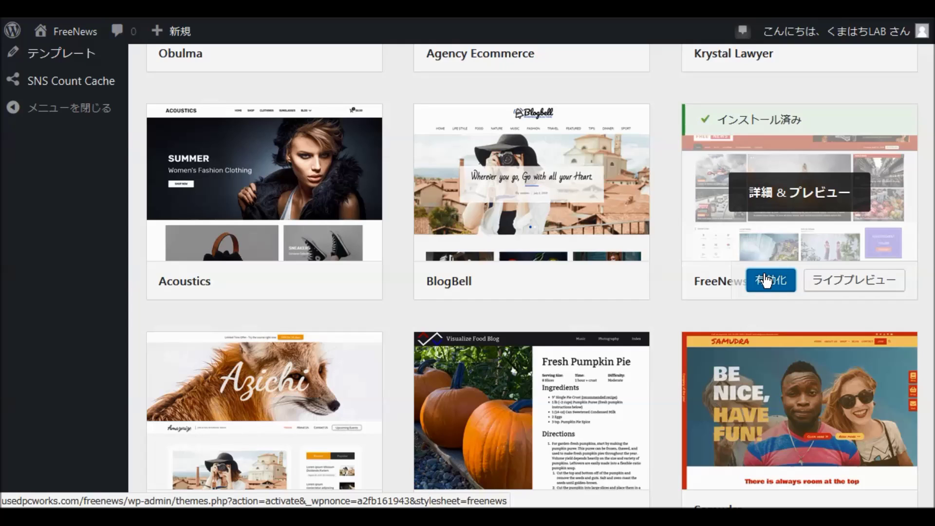
pyautogui.click(767, 283)
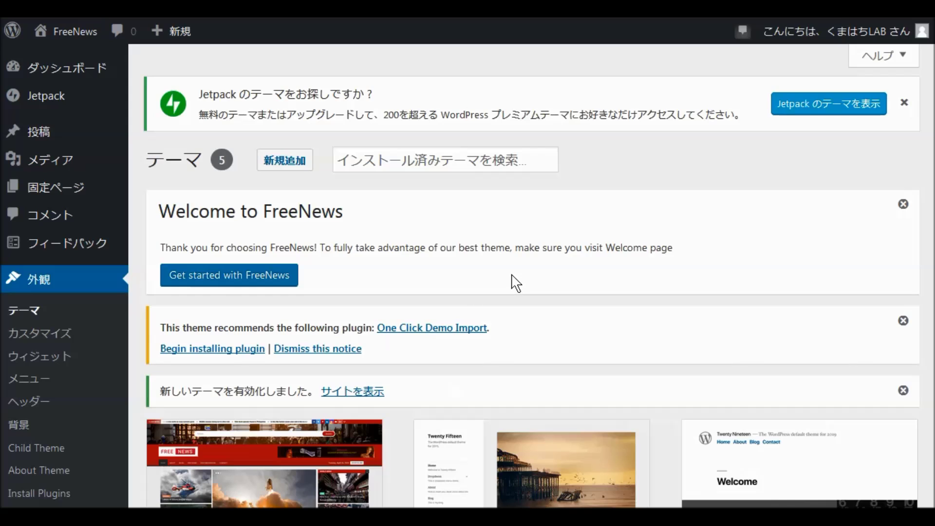
# Step: Install the One Click Demo Import plugin recommended by the theme and activate it
pyautogui.scroll(-3, 515, 283)
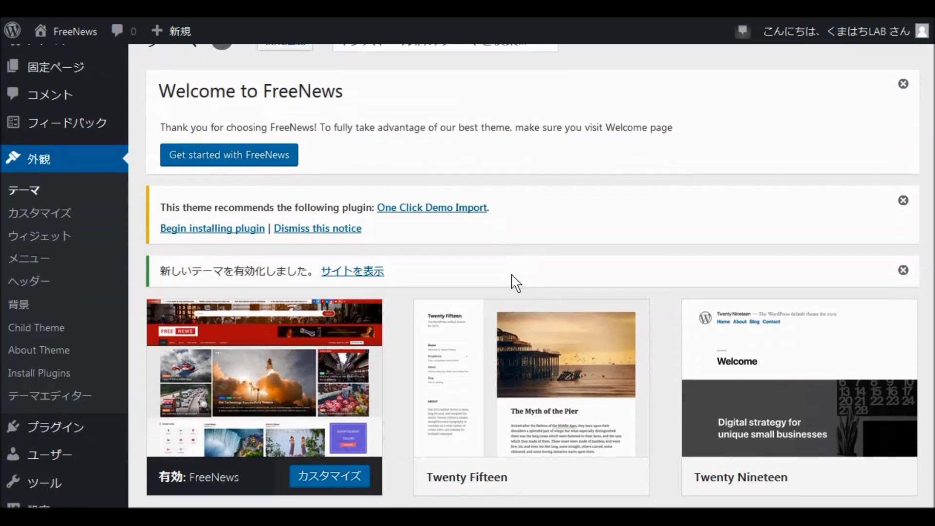
pyautogui.click(183, 233)
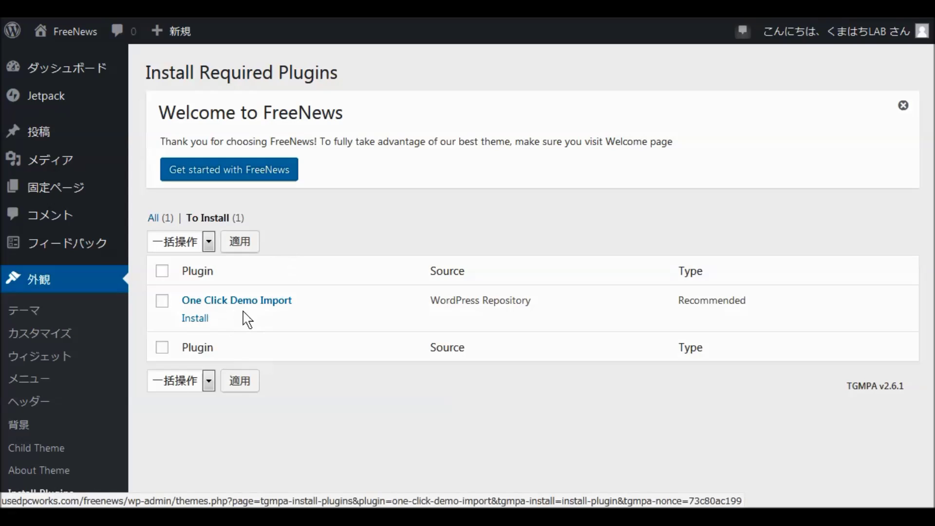
pyautogui.click(193, 322)
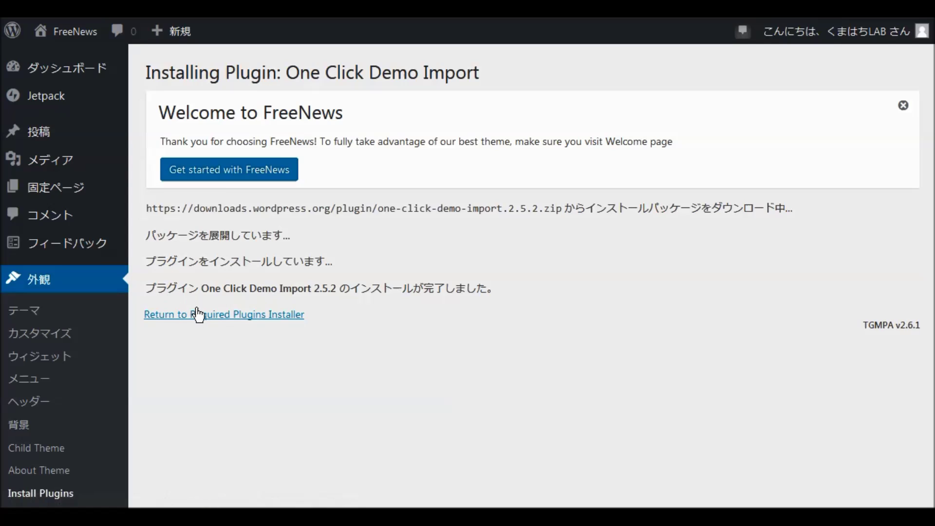
pyautogui.click(197, 315)
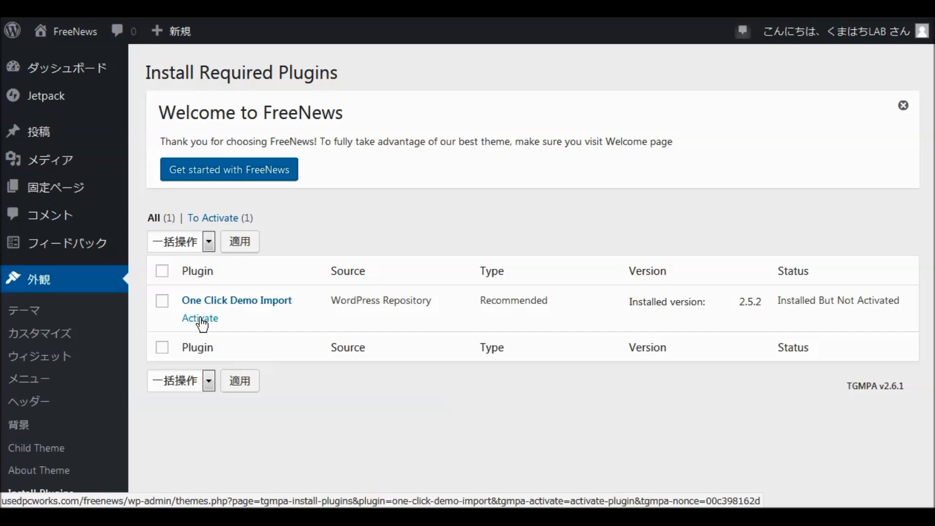
pyautogui.click(201, 319)
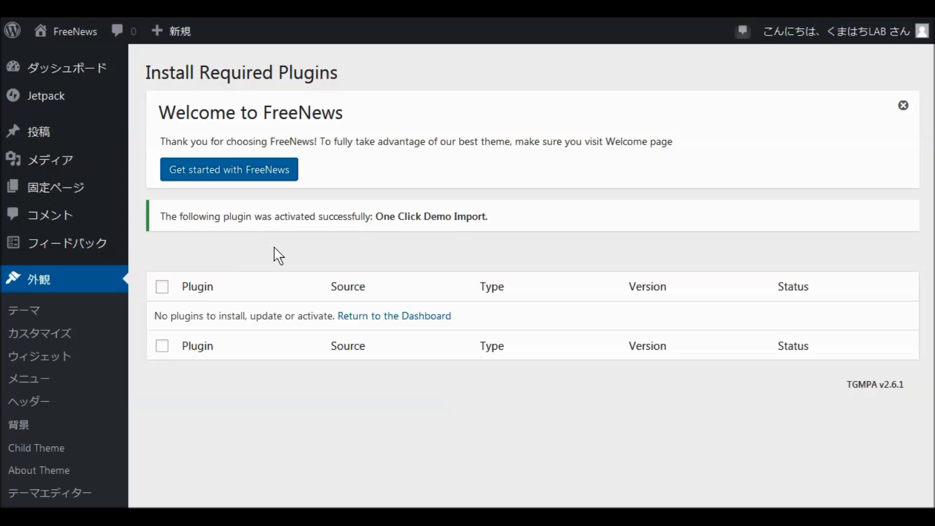
# Step: Open the About Theme page of FreeNews and visit its free demo site
pyautogui.scroll(-3, 271, 258)
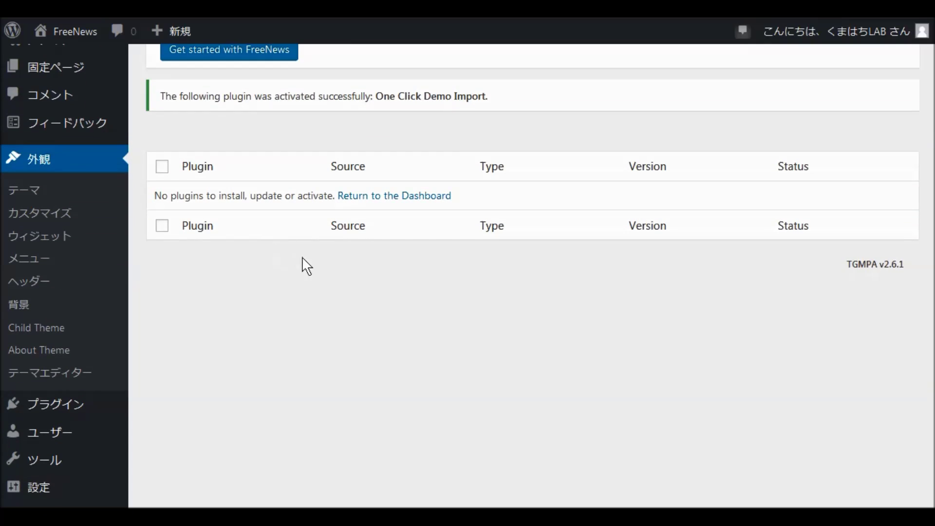
pyautogui.click(27, 350)
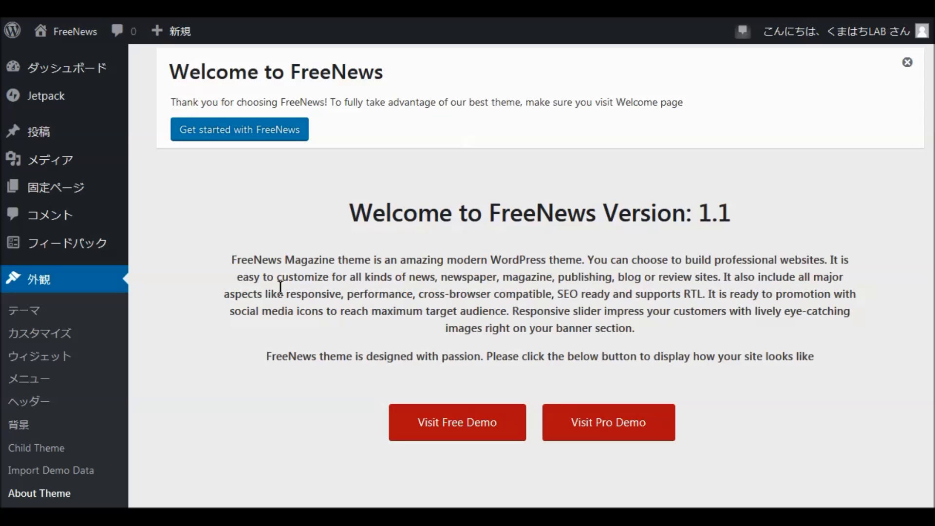
pyautogui.scroll(-2, 280, 287)
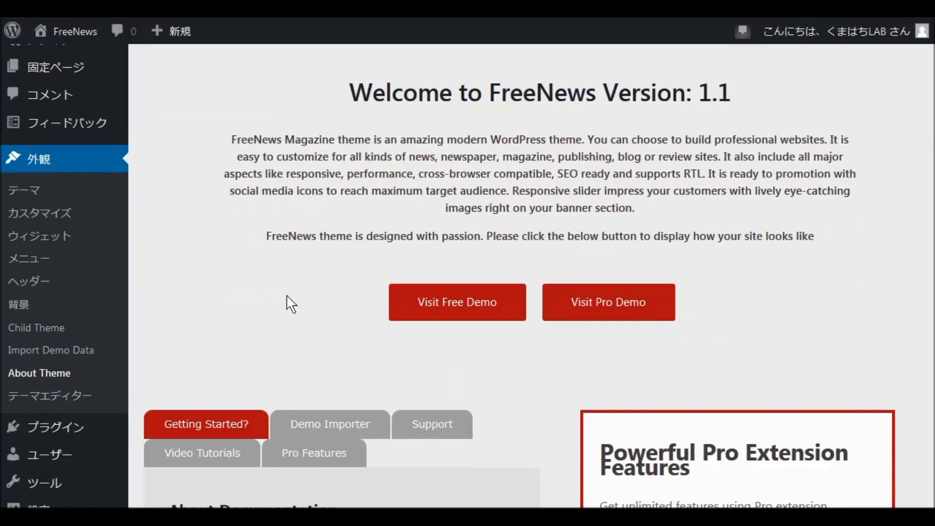
pyautogui.click(462, 308)
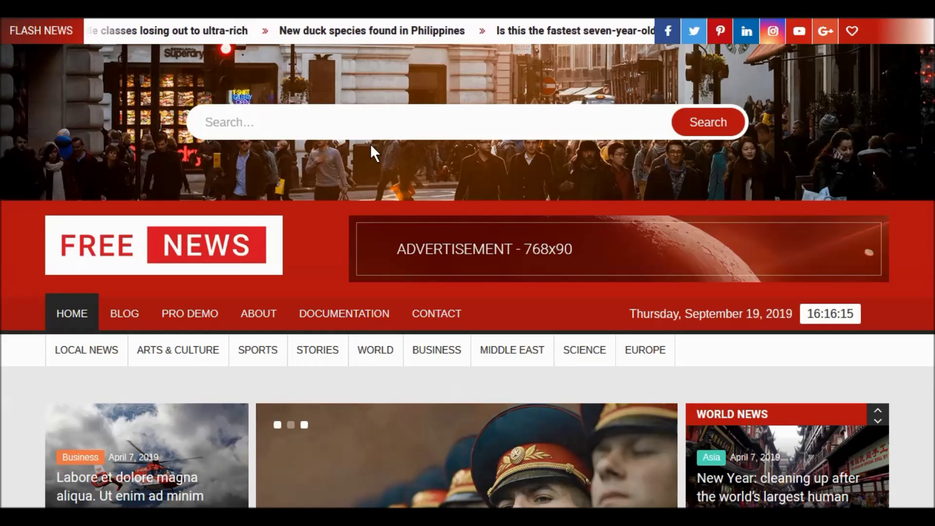
# Step: Look over the whole FreeNews demo home page, from the header to the footer and back
pyautogui.scroll(-2, 367, 156)
pyautogui.scroll(-6, 366, 156)
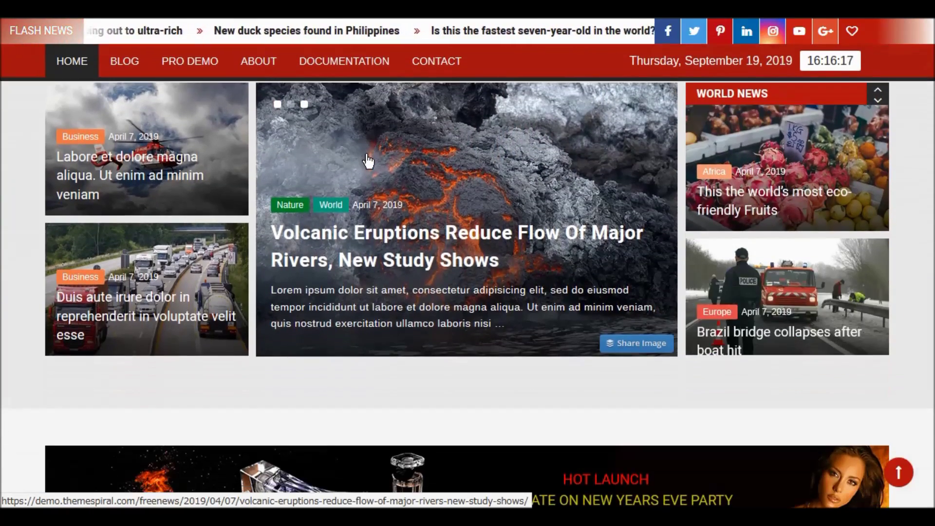
pyautogui.scroll(-6, 368, 160)
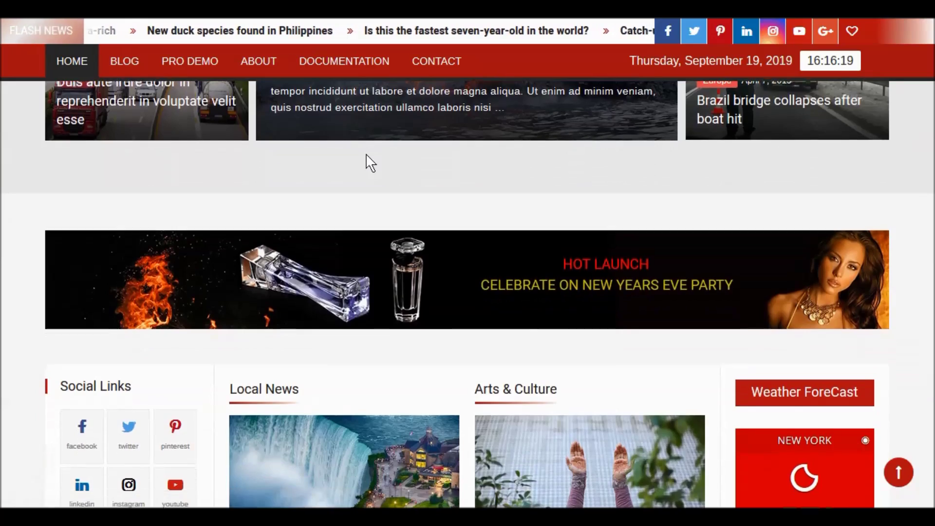
pyautogui.scroll(-3, 368, 160)
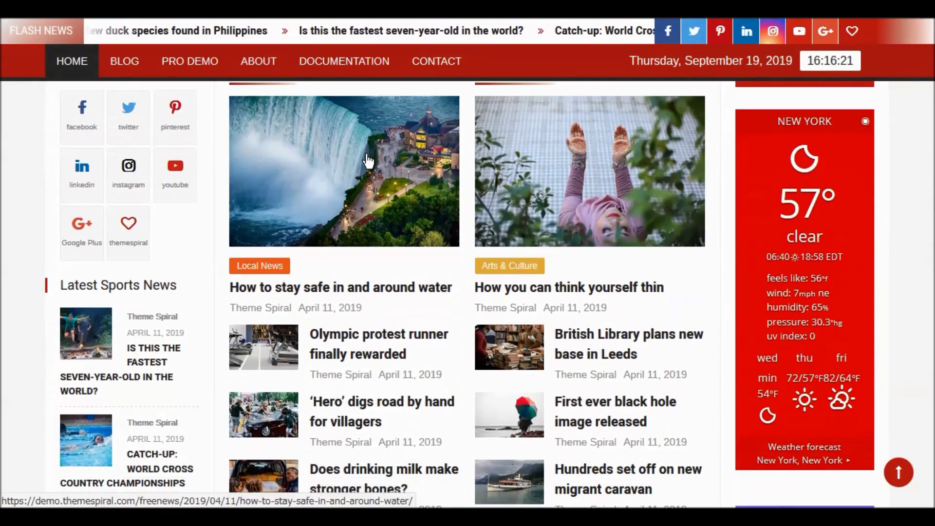
pyautogui.scroll(-8, 367, 160)
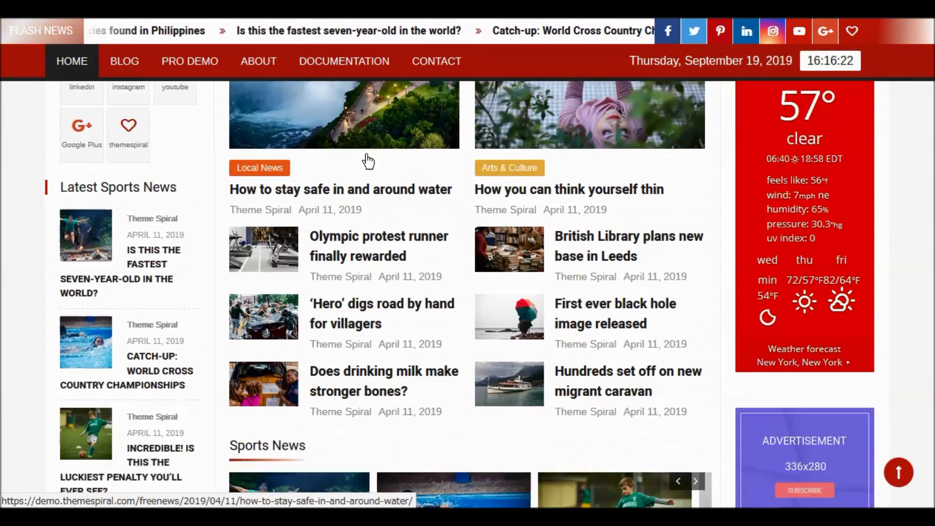
pyautogui.scroll(-12, 368, 161)
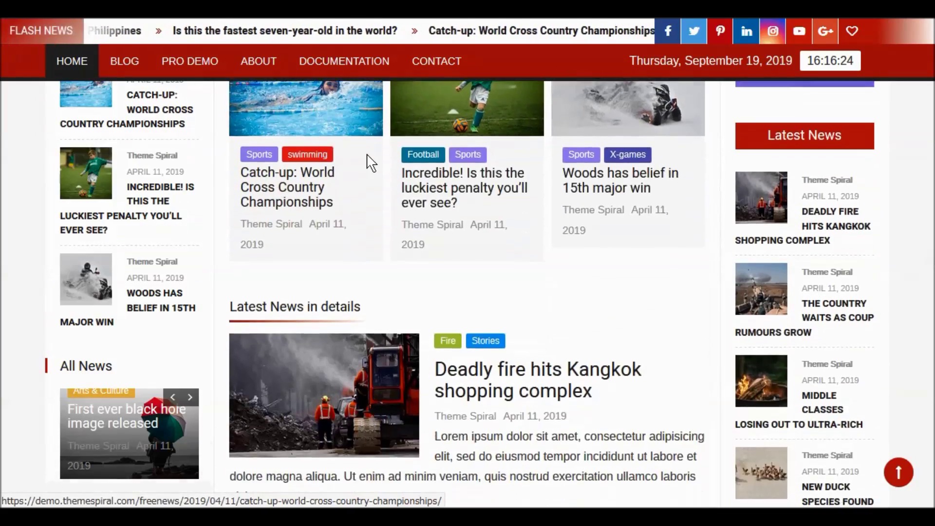
pyautogui.scroll(-8, 373, 163)
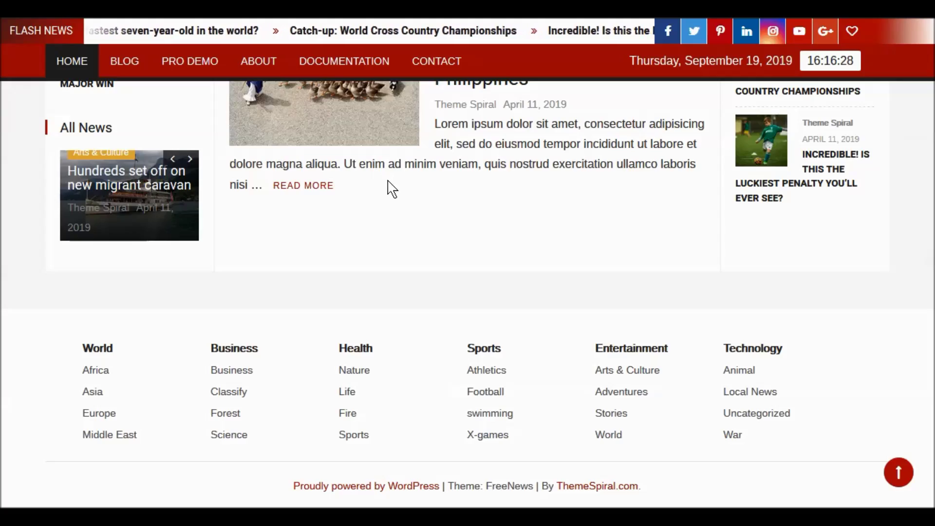
pyautogui.scroll(8, 391, 189)
pyautogui.scroll(20, 387, 180)
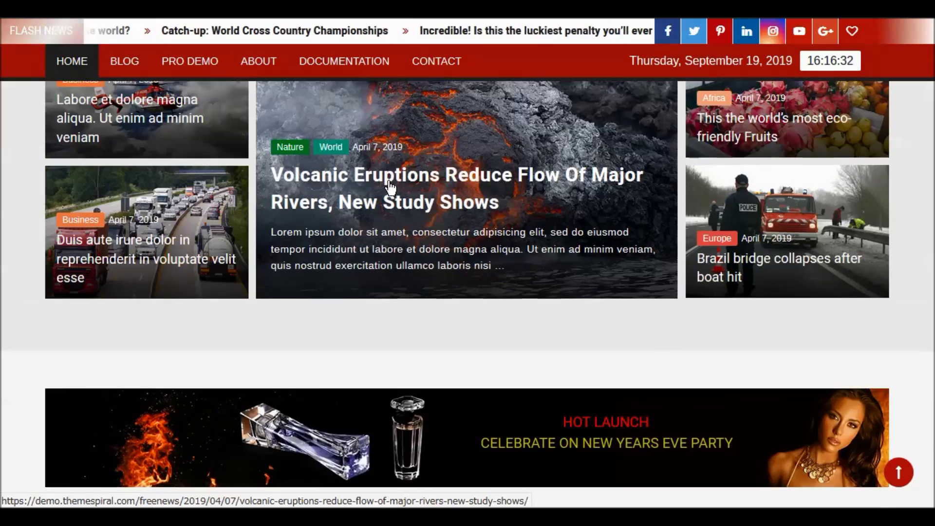
pyautogui.scroll(7, 390, 184)
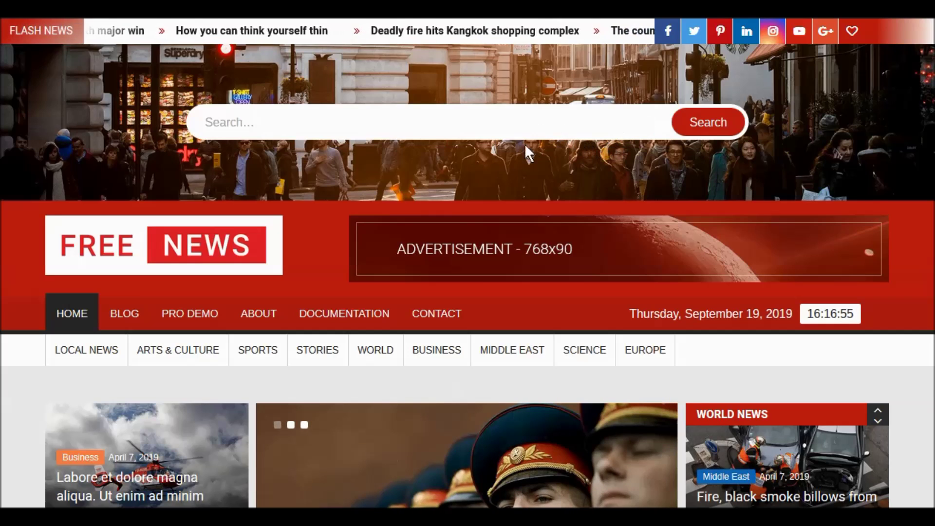
# Step: Examine the demo page's header, featured stories, advertising banner, social links, category news and weather widget more closely
pyautogui.scroll(-4, 512, 177)
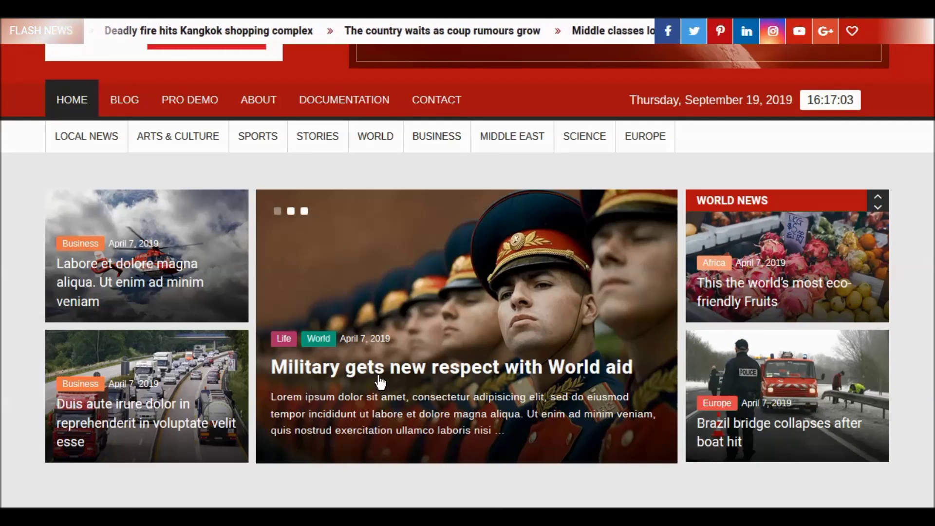
pyautogui.scroll(-5, 377, 382)
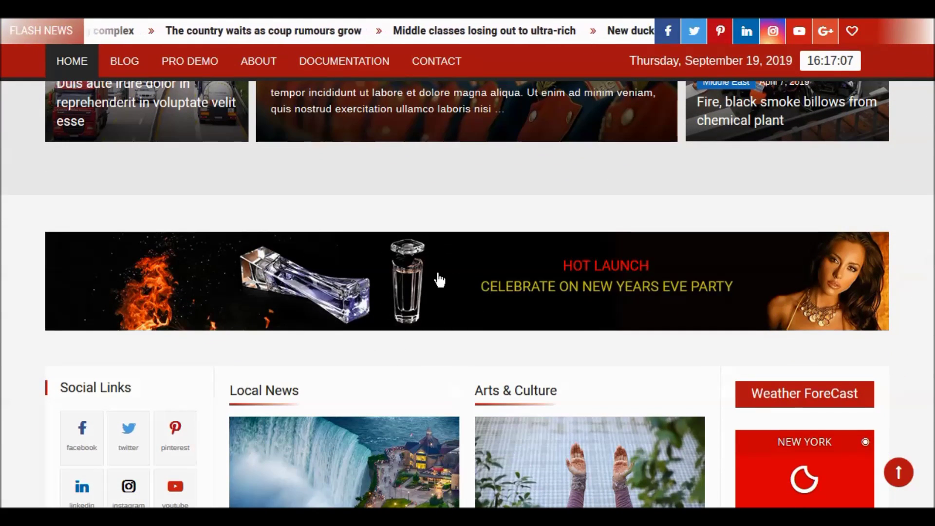
pyautogui.scroll(-4, 463, 312)
pyautogui.scroll(-3, 463, 312)
pyautogui.scroll(2, 464, 309)
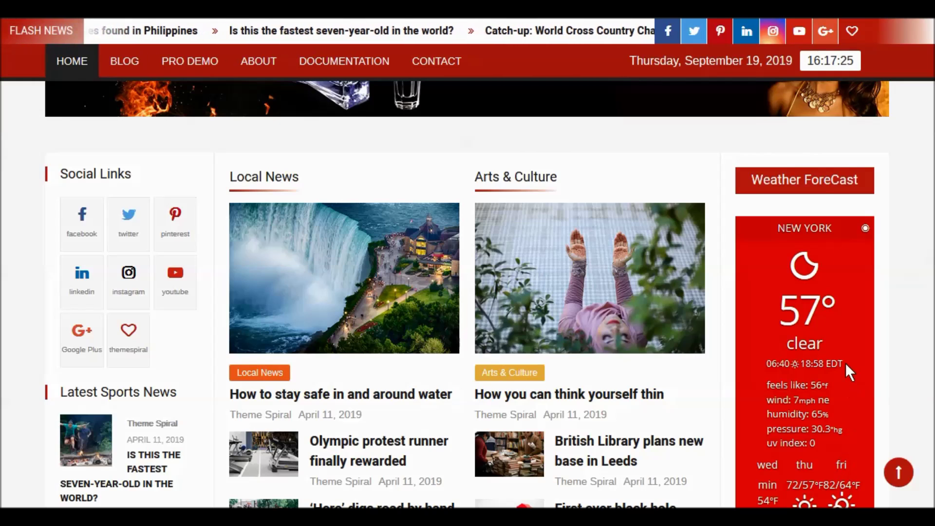
pyautogui.scroll(10, 846, 362)
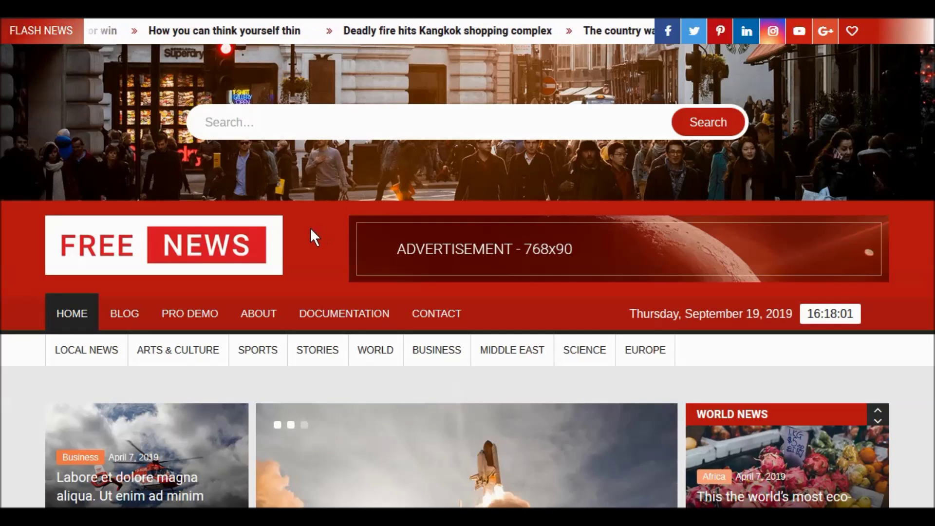
pyautogui.scroll(-4, 306, 247)
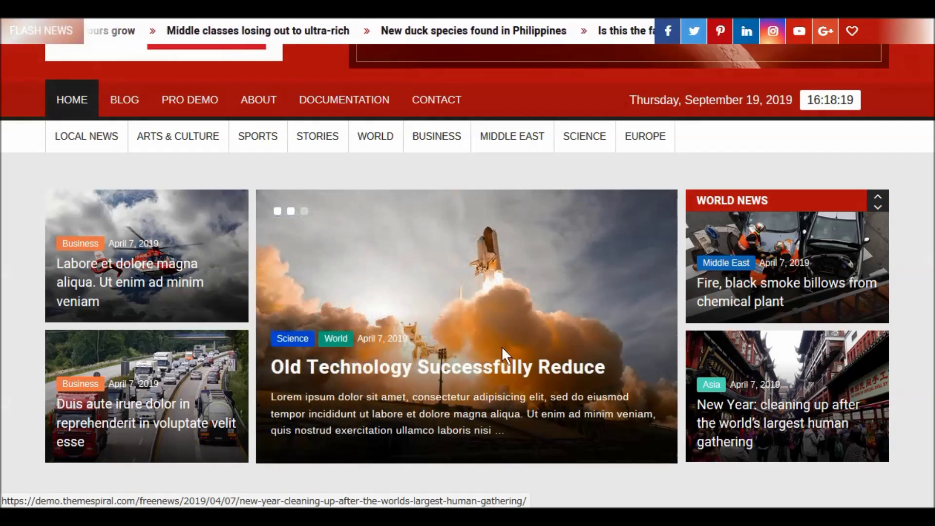
pyautogui.scroll(-8, 443, 325)
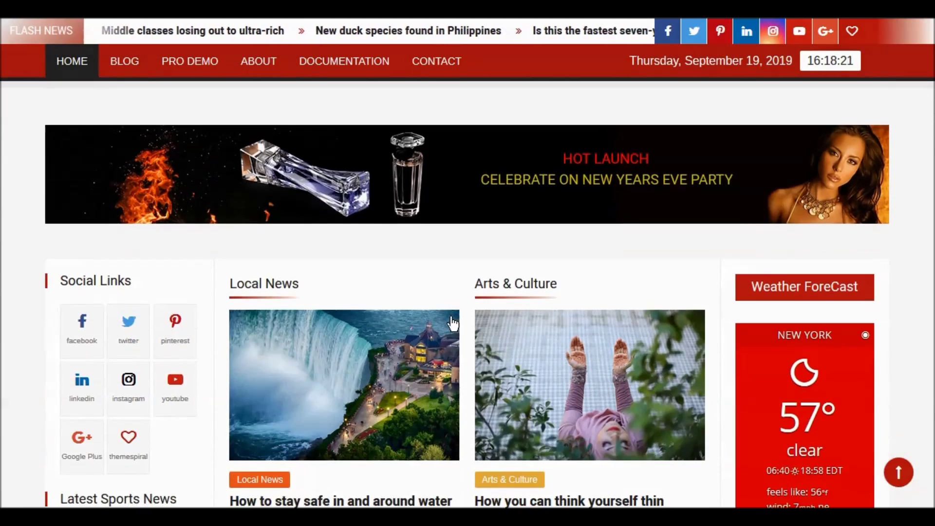
# Step: Return to the beginning of the demo home page and close the demo site
pyautogui.scroll(10, 455, 317)
pyautogui.scroll(3, 455, 305)
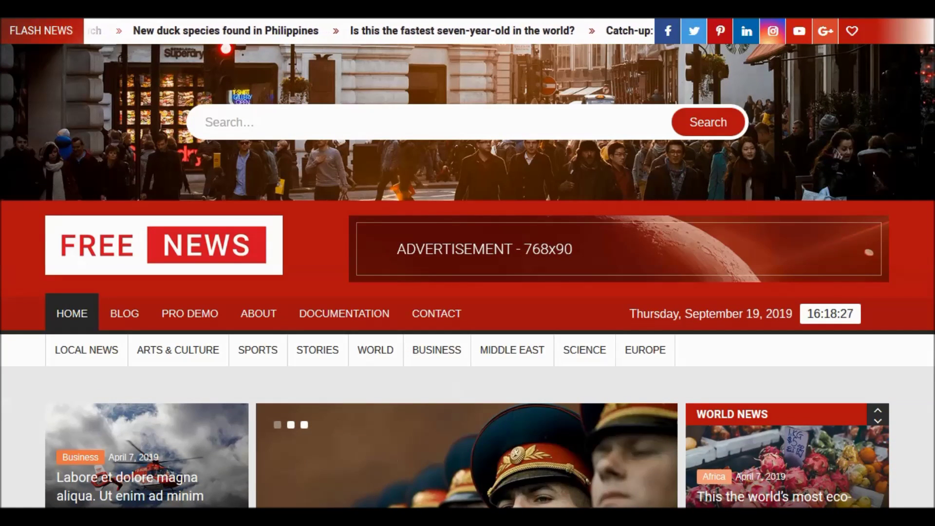
pyautogui.hotkey('ctrl', 'w')
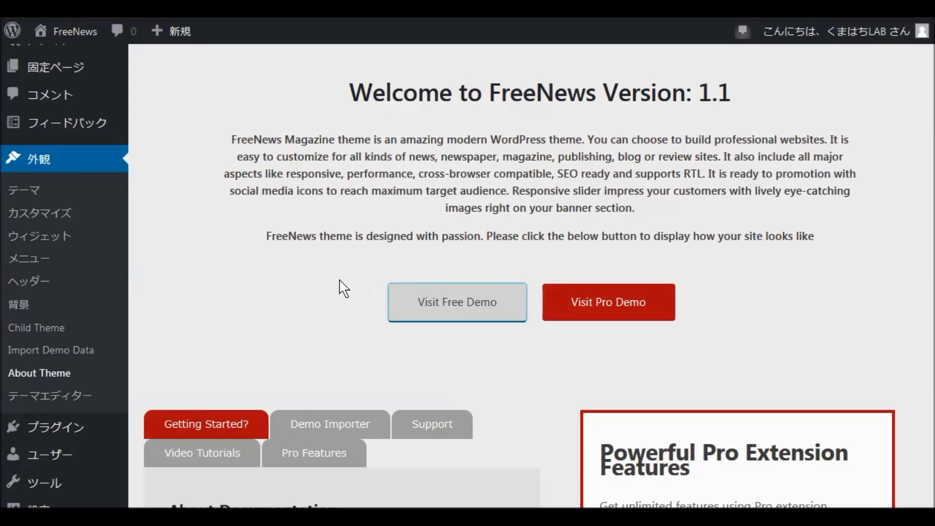
# Step: Look over the About Theme page's documentation, customizer and F.A.Q sections and the free versus pro comparison
pyautogui.scroll(-5, 315, 291)
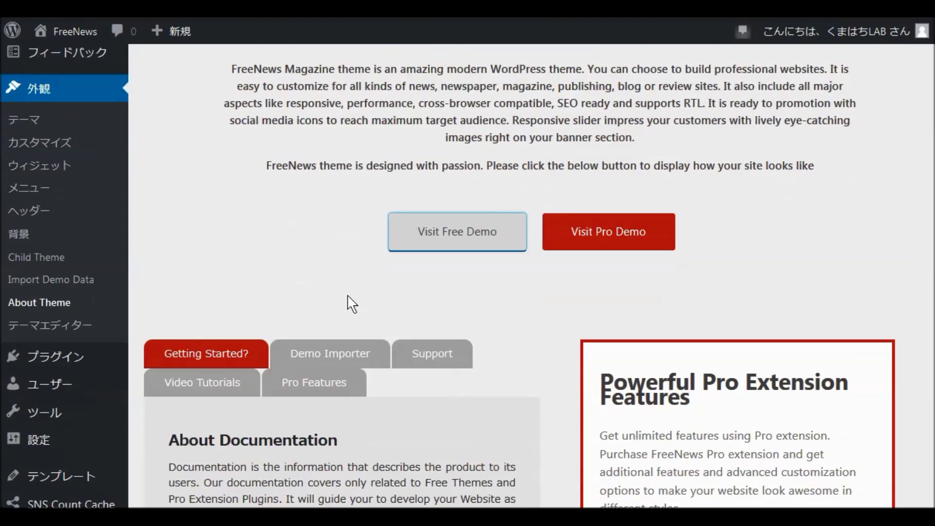
pyautogui.scroll(-5, 414, 291)
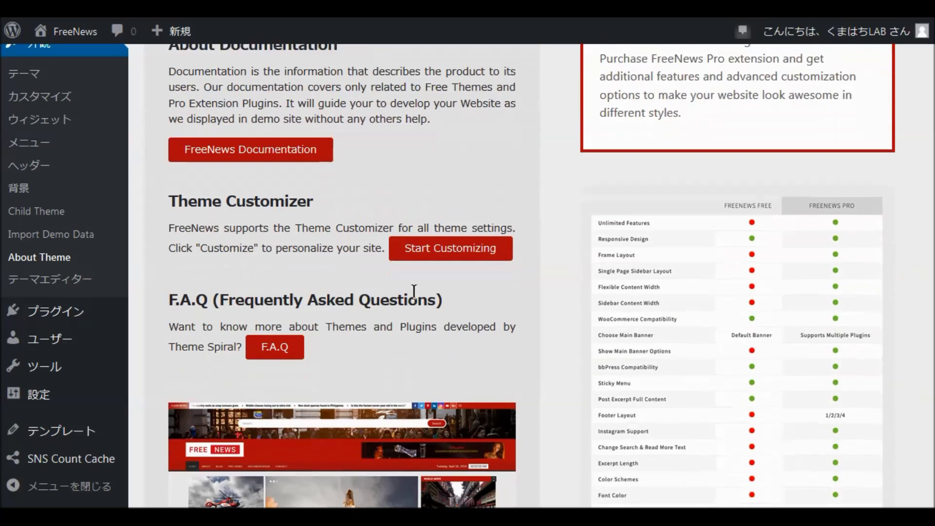
pyautogui.scroll(-5, 414, 292)
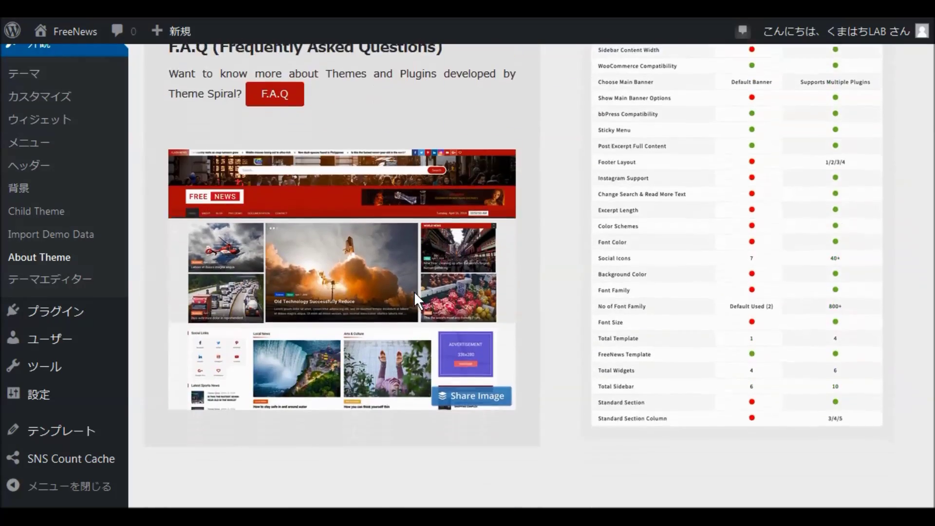
pyautogui.scroll(15, 414, 293)
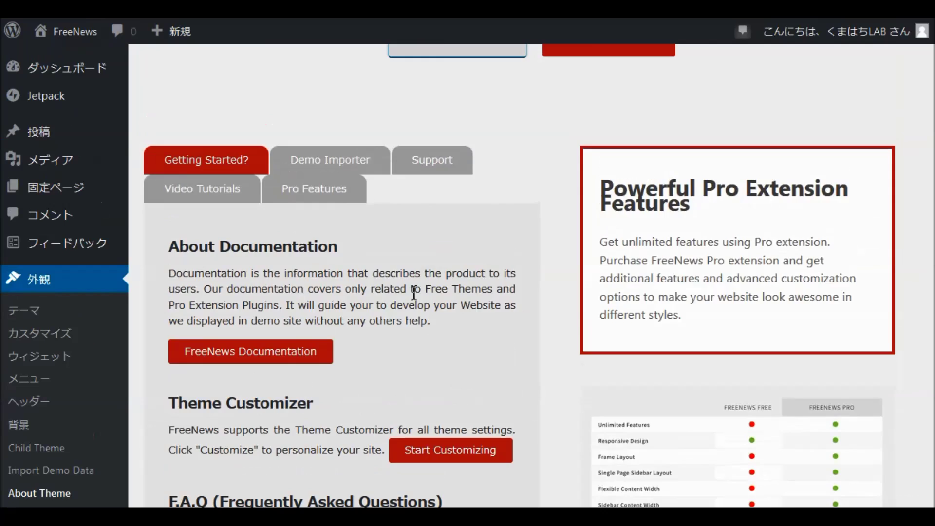
pyautogui.scroll(1, 413, 292)
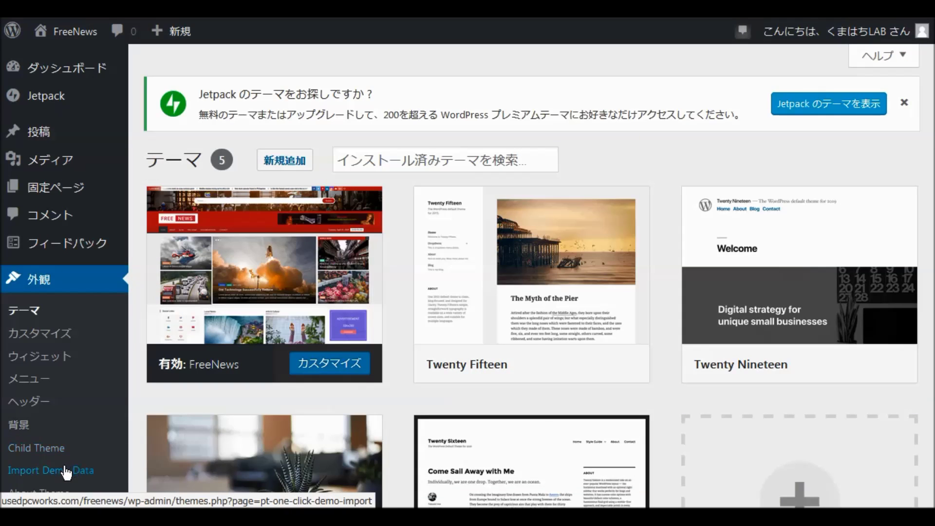
# Step: Open the Import Demo Data page and review its notes and the XML, WIE or JSON, and DAT upload fields
pyautogui.scroll(-3, 111, 411)
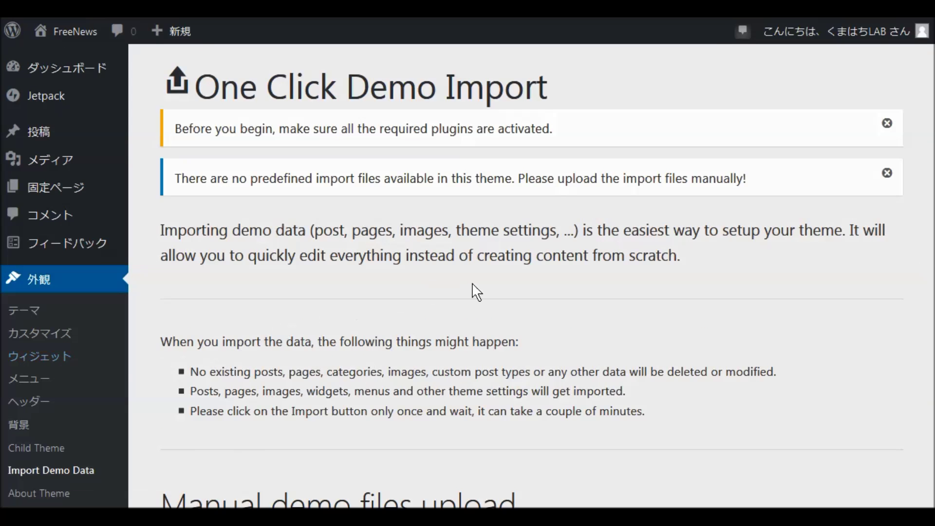
pyautogui.scroll(-7, 503, 288)
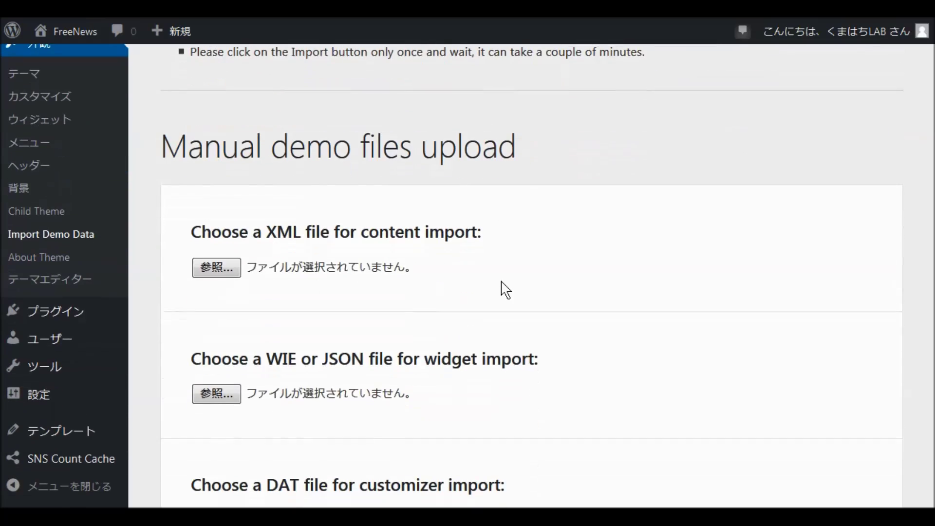
pyautogui.scroll(-3, 504, 289)
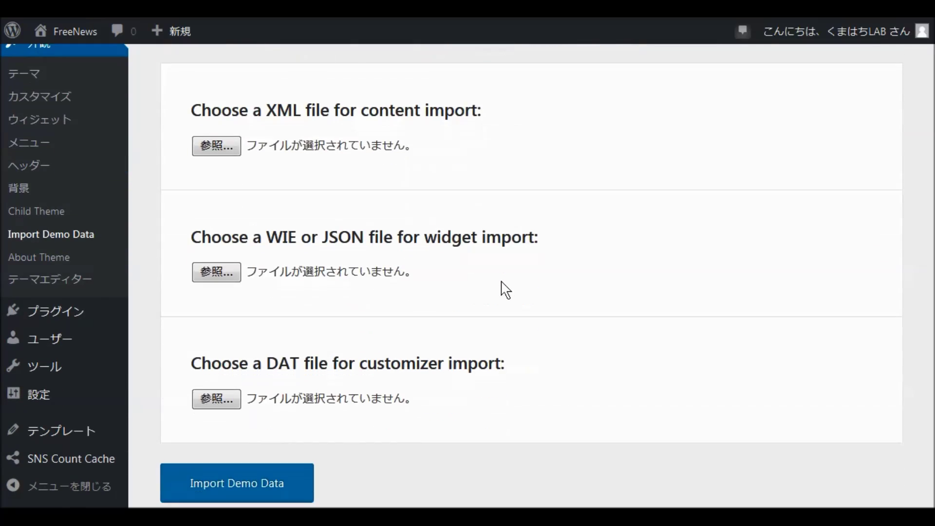
pyautogui.scroll(-1, 506, 289)
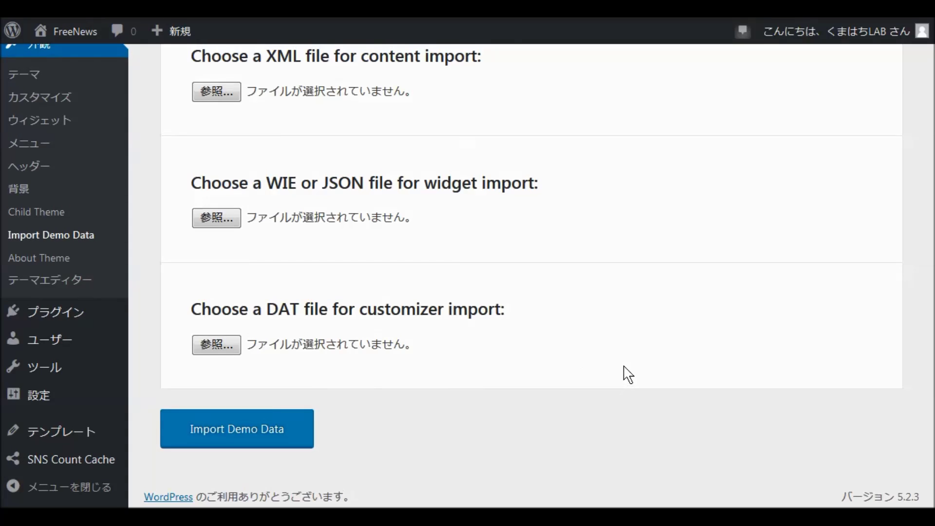
pyautogui.scroll(8, 624, 388)
pyautogui.scroll(2, 628, 375)
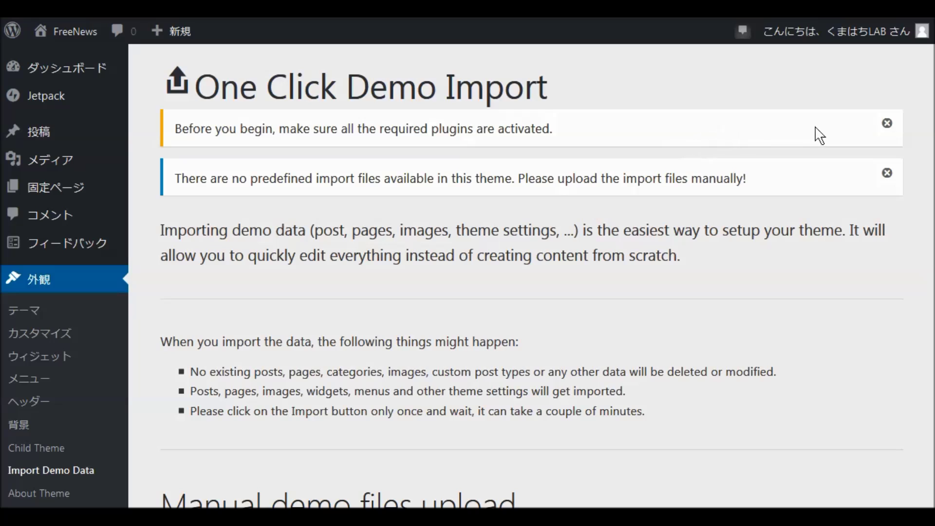
# Step: Dismiss both notices on the One Click Demo Import page and try to import the demo data without choosing any files
pyautogui.click(887, 124)
pyautogui.click(887, 124)
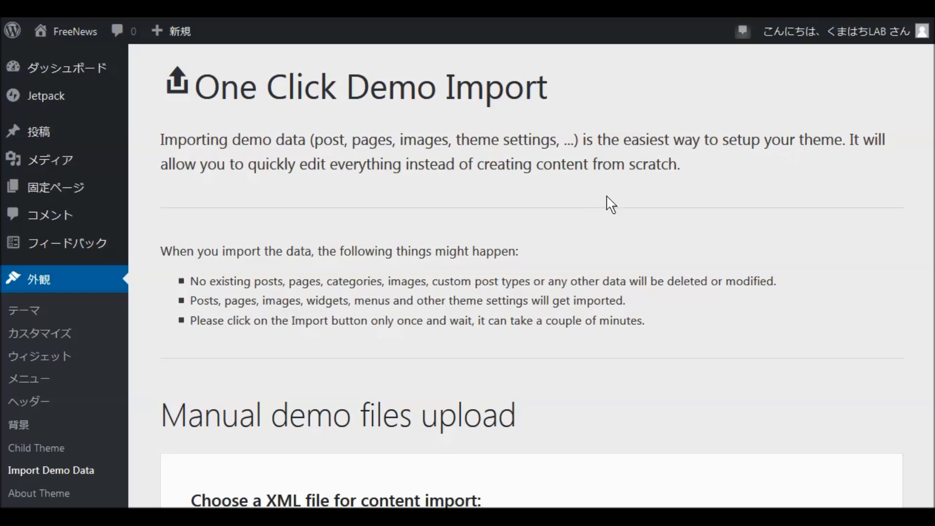
pyautogui.scroll(-5, 424, 335)
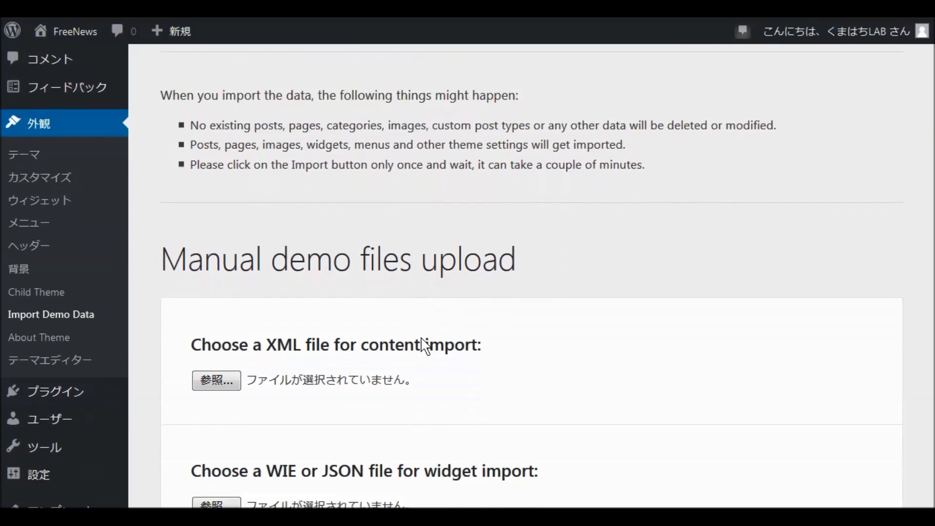
pyautogui.scroll(-4, 424, 346)
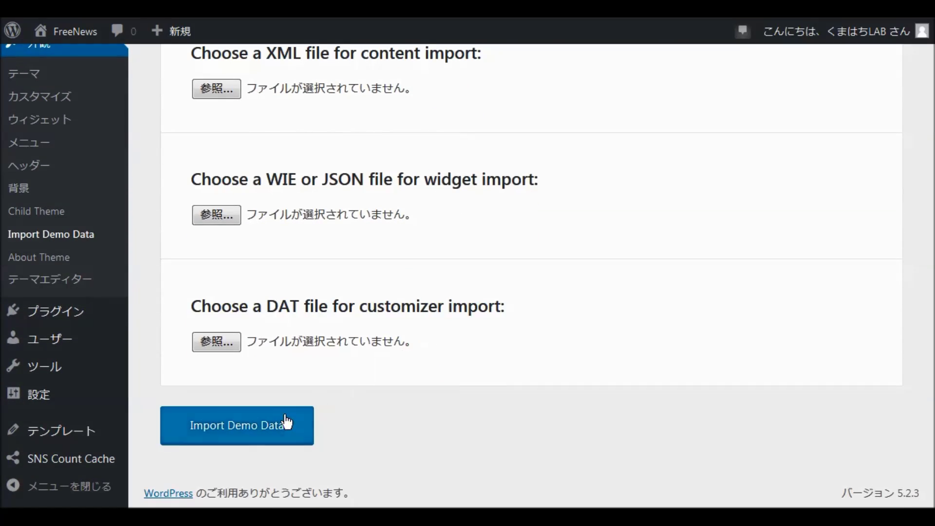
pyautogui.click(252, 431)
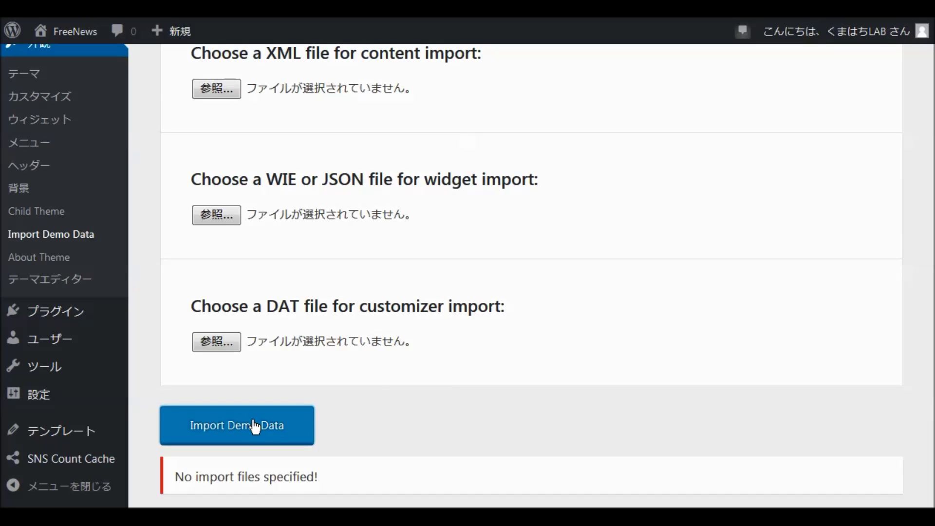
pyautogui.scroll(9, 419, 367)
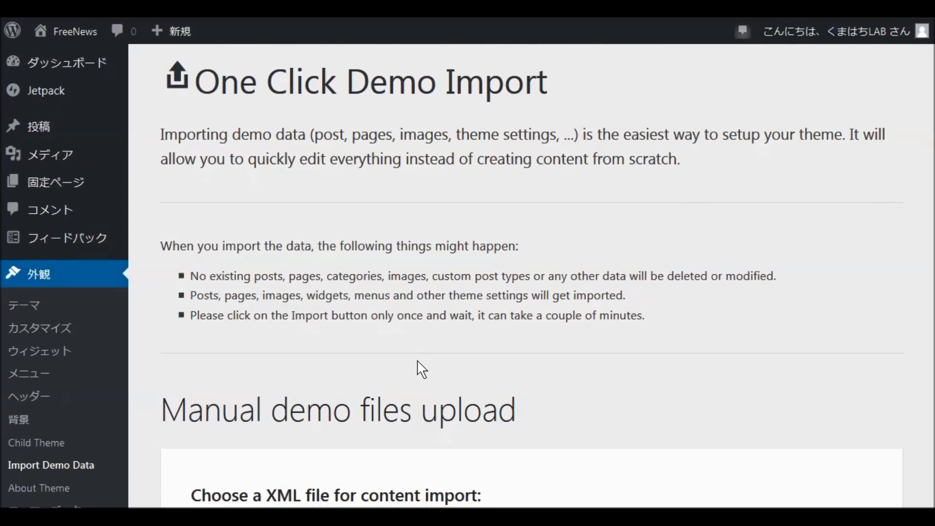
pyautogui.scroll(-5, 422, 369)
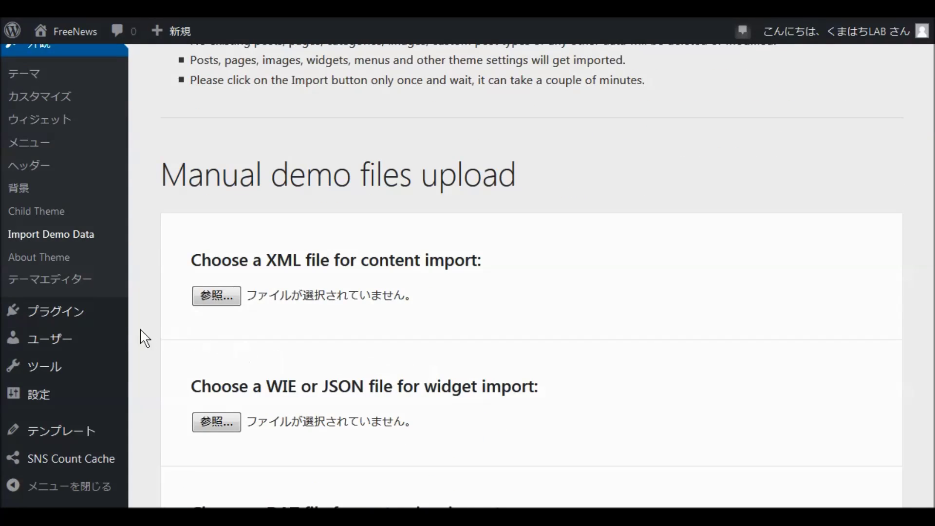
# Step: Reopen the About Theme page and check its Getting Started content for guidance on the demo files
pyautogui.click(51, 262)
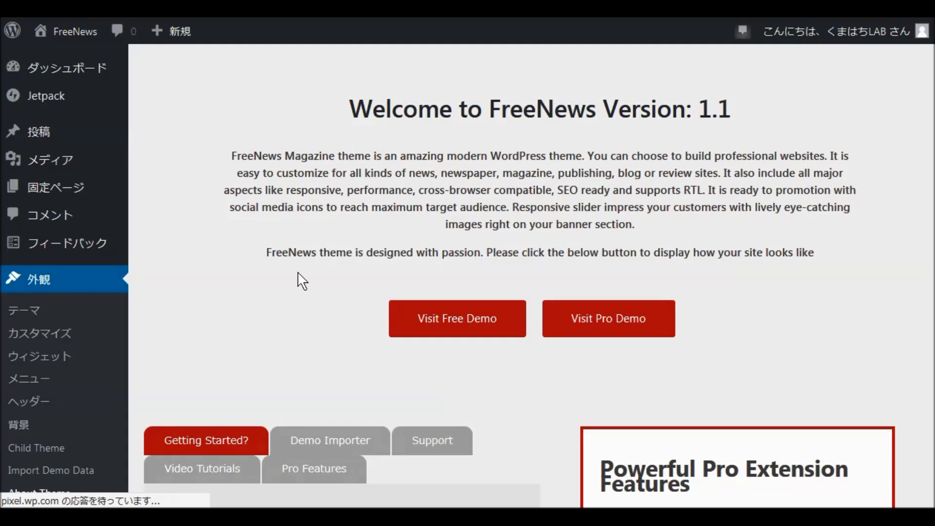
pyautogui.scroll(-2, 302, 280)
pyautogui.scroll(-2, 301, 281)
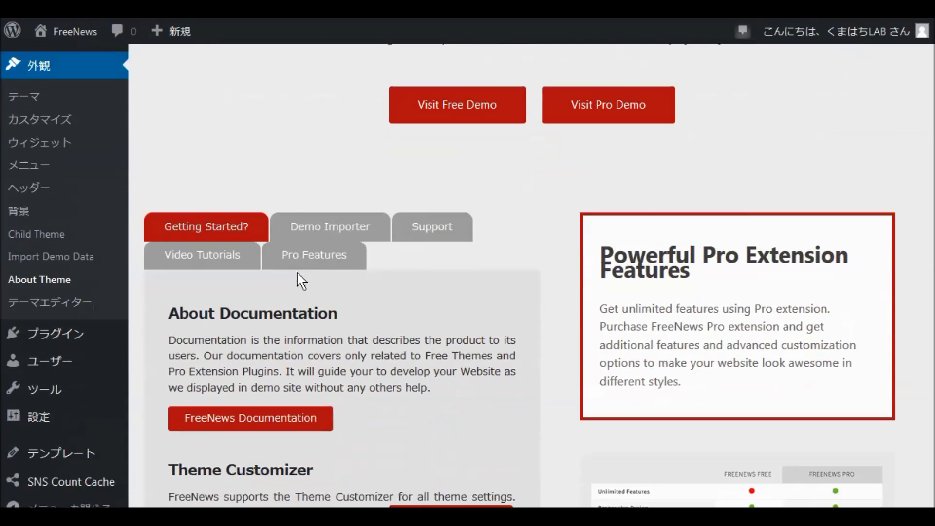
pyautogui.scroll(-2, 393, 272)
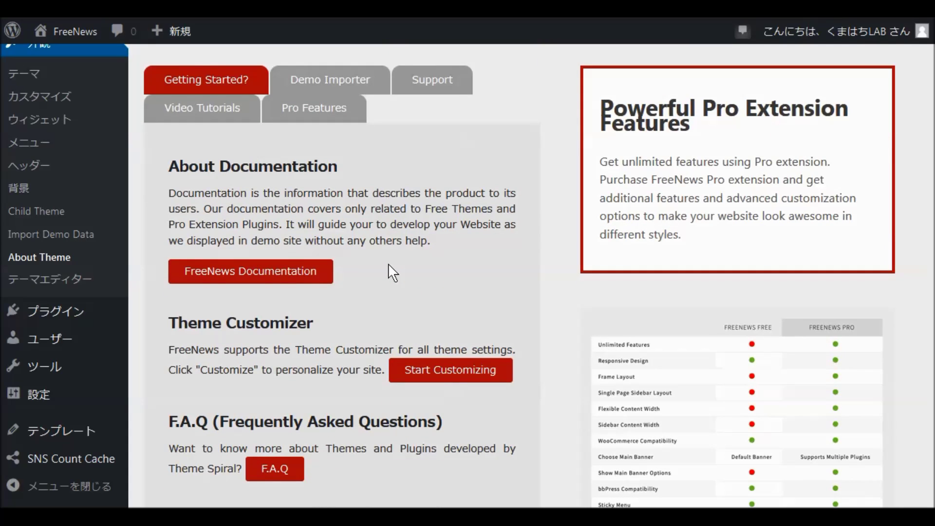
pyautogui.scroll(-6, 393, 273)
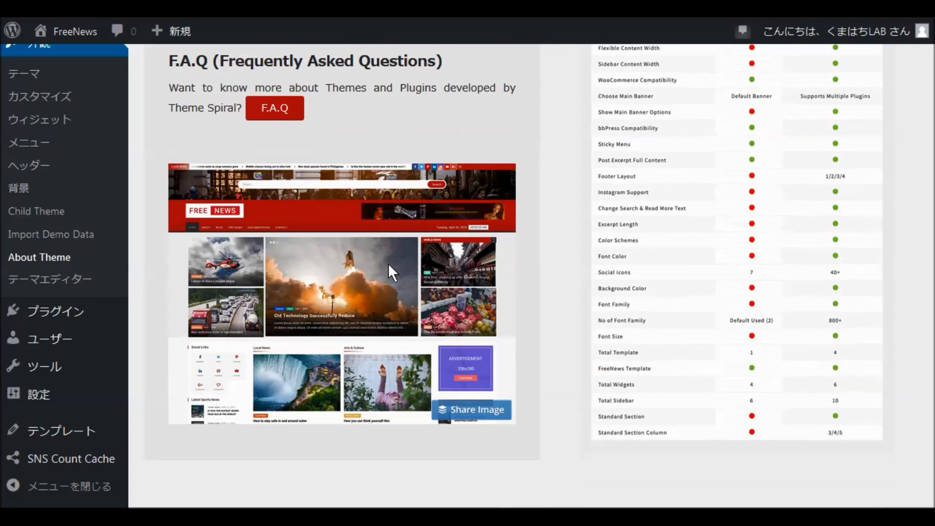
pyautogui.scroll(-1, 388, 264)
pyautogui.scroll(4, 388, 263)
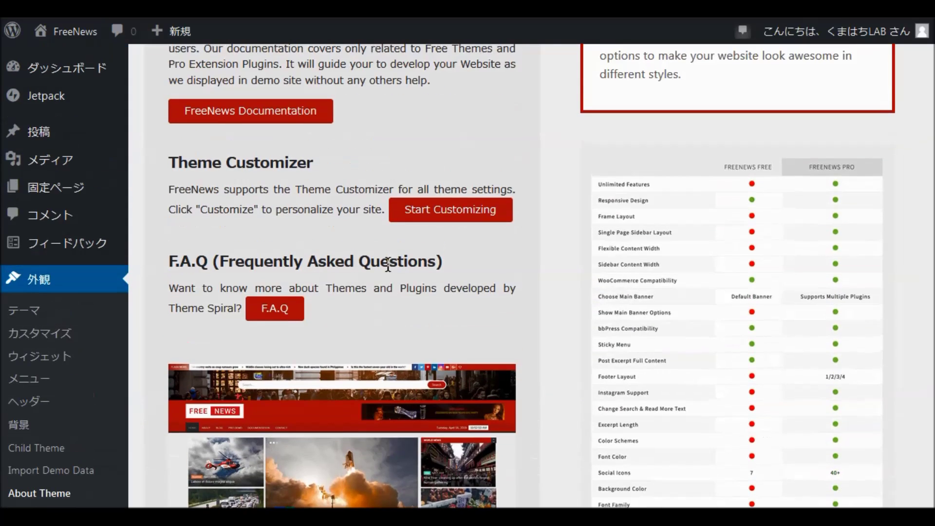
pyautogui.scroll(2, 388, 265)
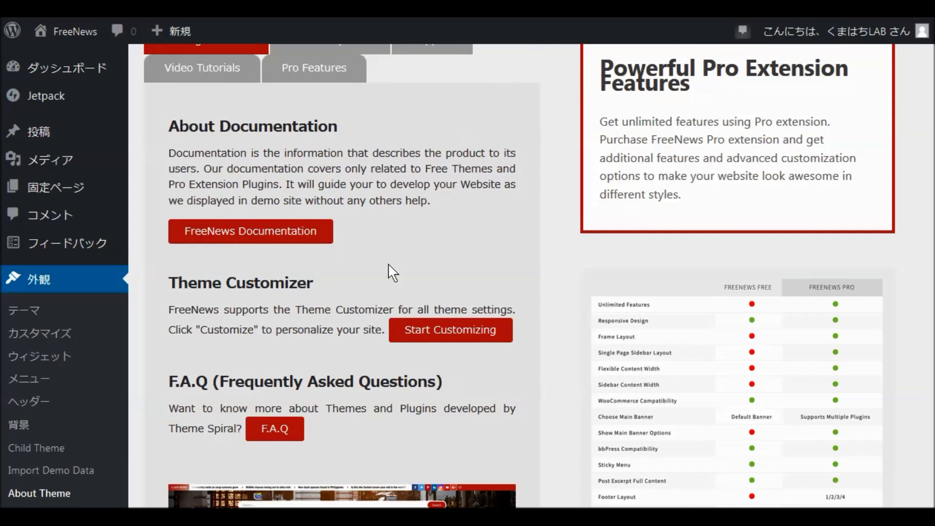
pyautogui.scroll(2, 388, 266)
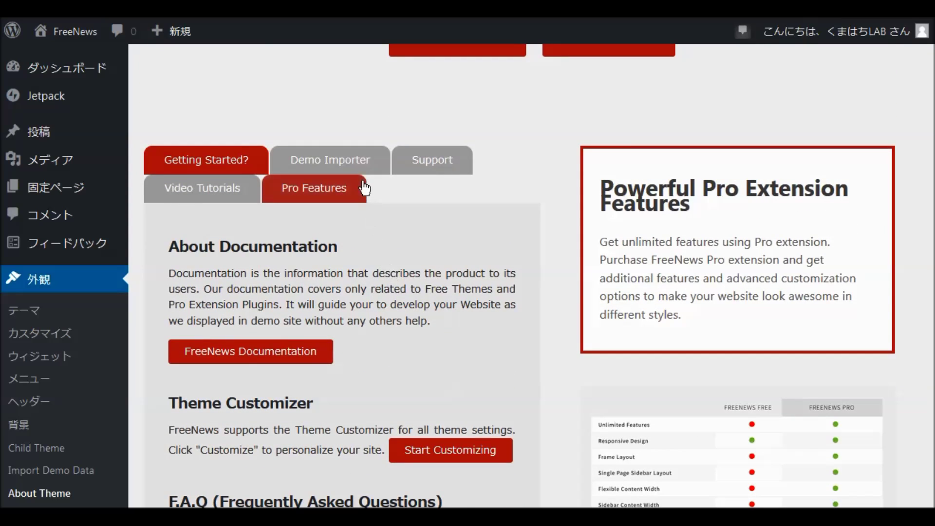
# Step: Show the Demo Importer instructions and download the dummy content archive freenews-dummy.zip, saving it to disk
pyautogui.click(350, 168)
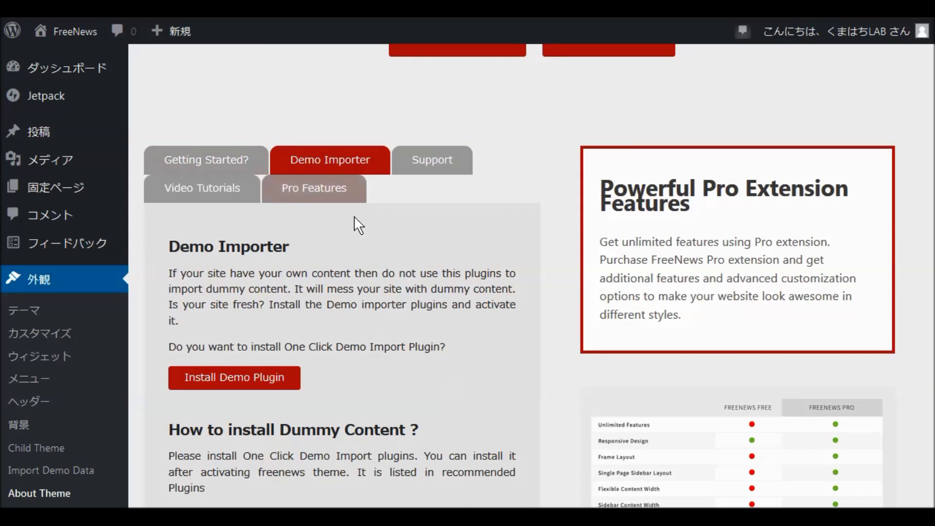
pyautogui.scroll(-2, 422, 293)
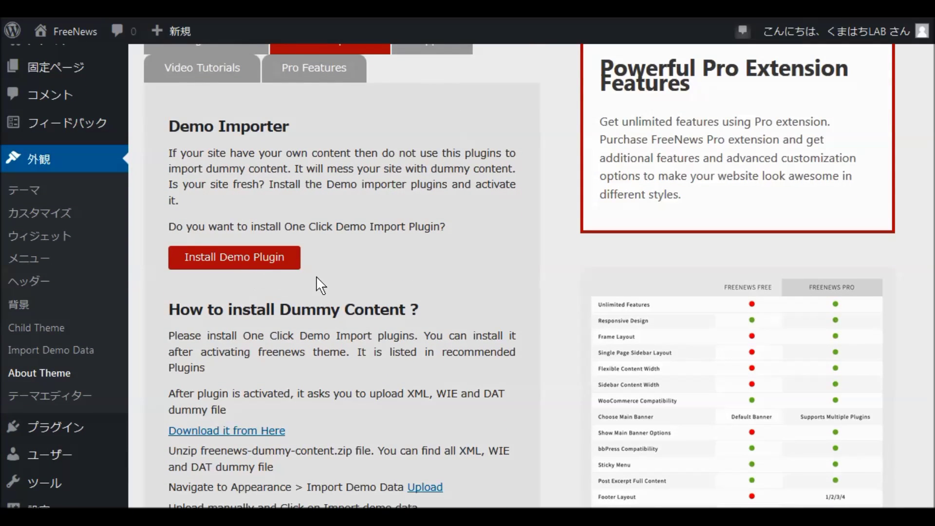
pyautogui.scroll(-4, 351, 279)
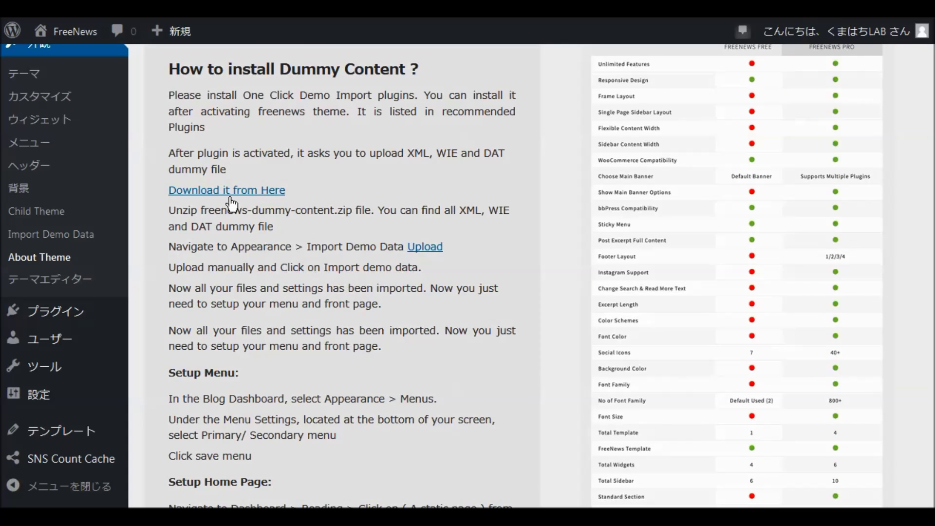
pyautogui.click(255, 193)
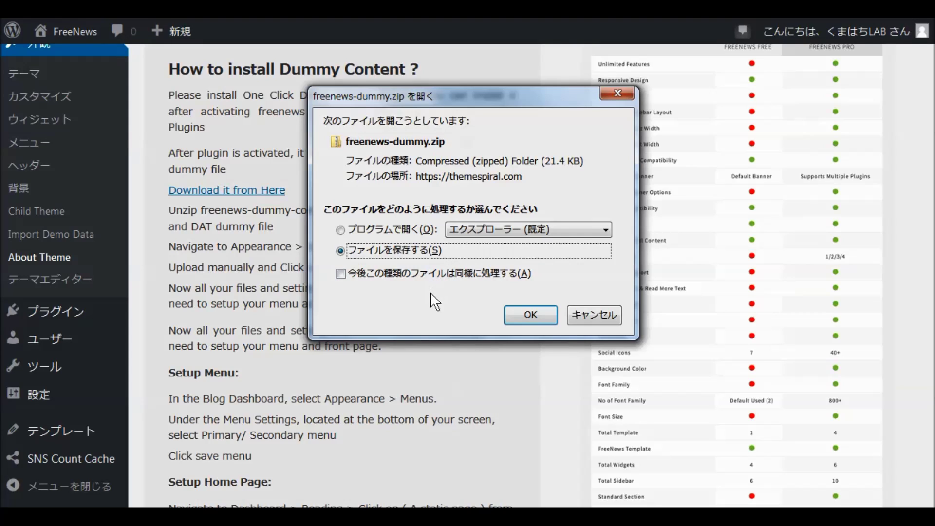
pyautogui.click(527, 313)
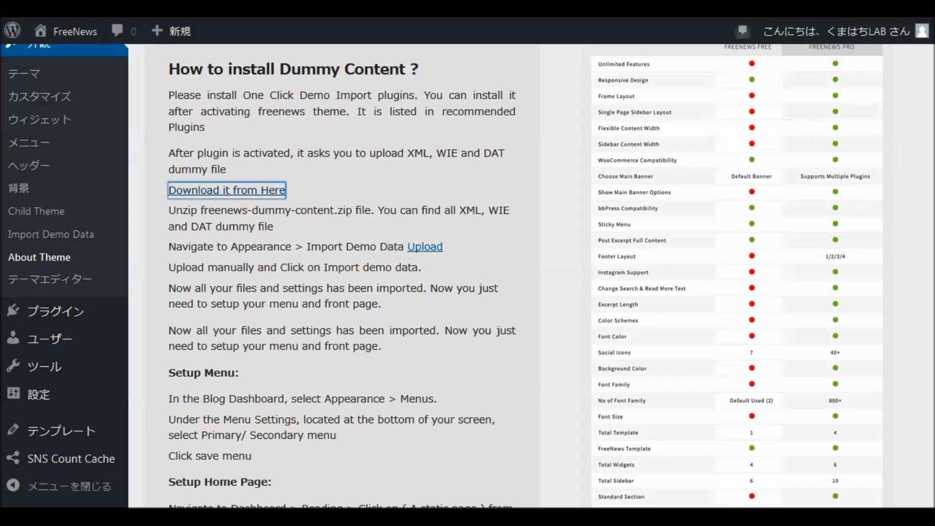
# Step: Switch to the open "ag rec" File Explorer window and show the Downloads folder
pyautogui.click(512, 517)
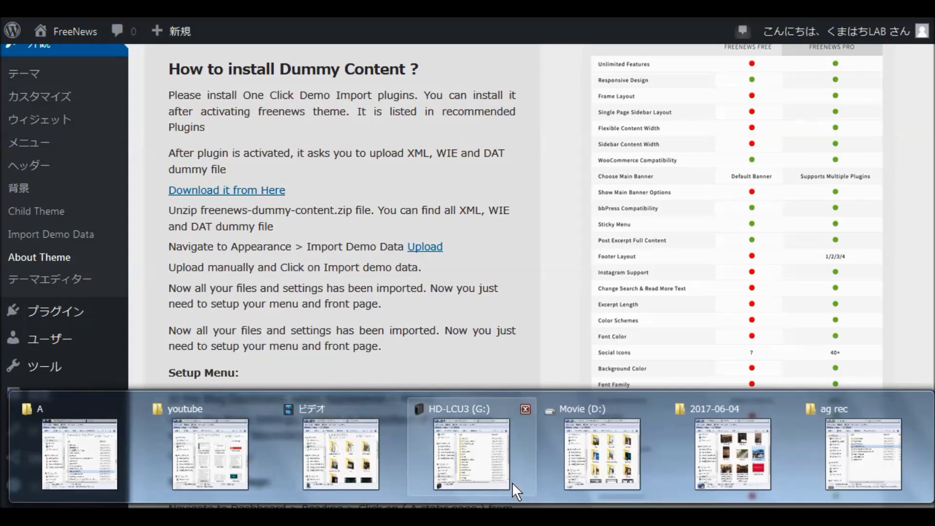
pyautogui.click(856, 460)
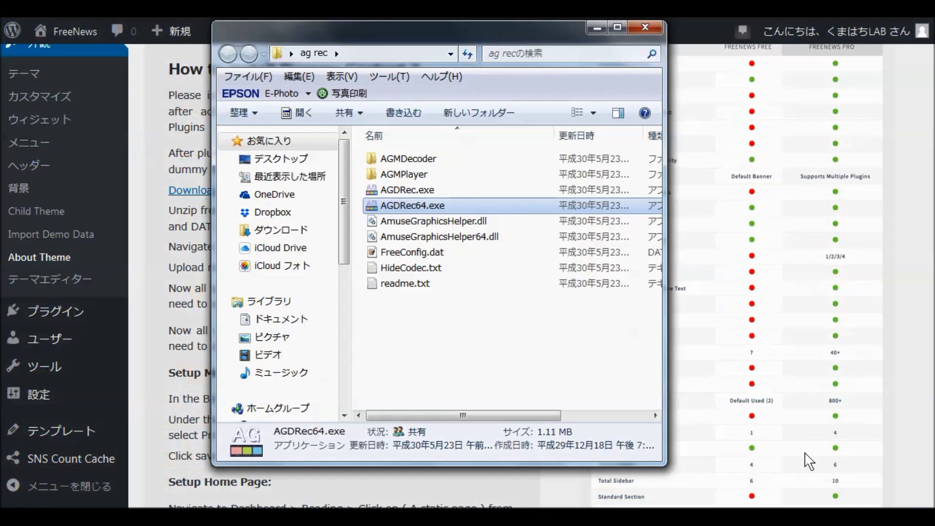
pyautogui.click(299, 235)
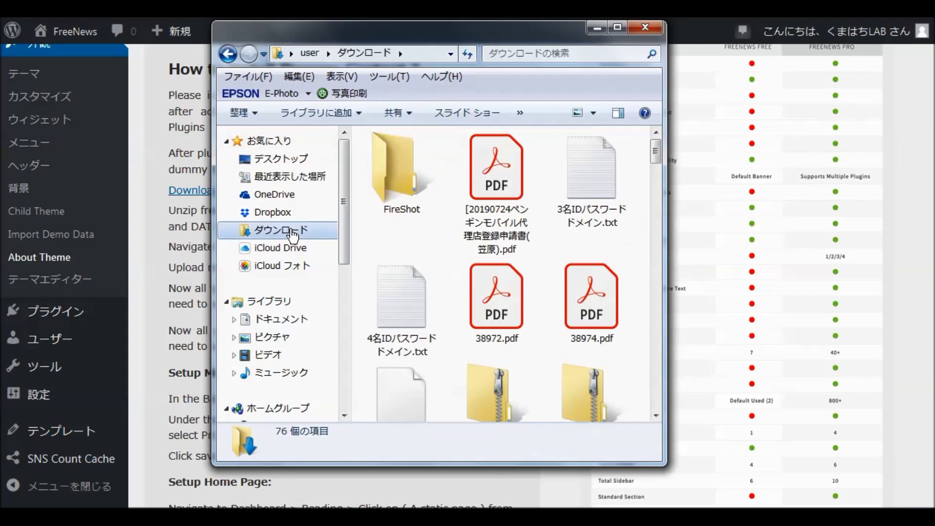
# Step: Find freenews-dummy.zip in the Downloads folder and open the archive to show its contents
pyautogui.scroll(-2, 507, 289)
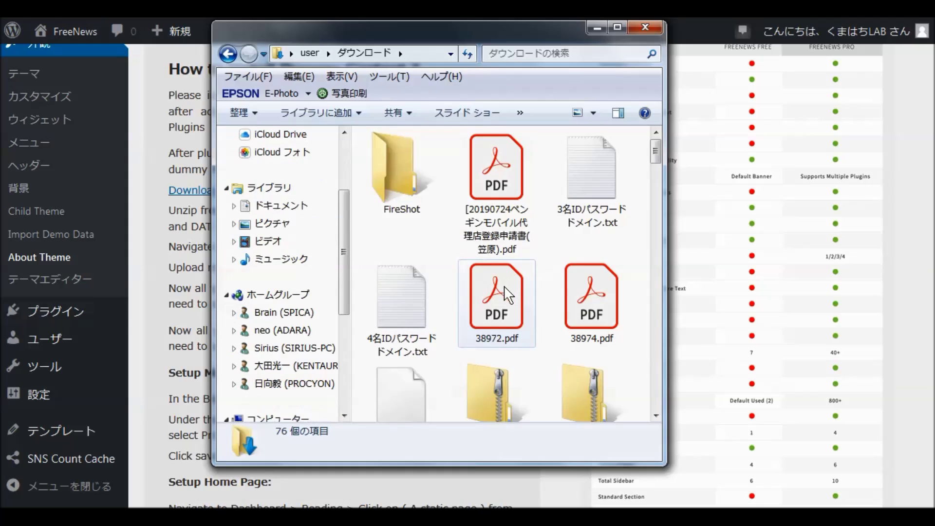
pyautogui.click(598, 290)
pyautogui.scroll(-5, 590, 295)
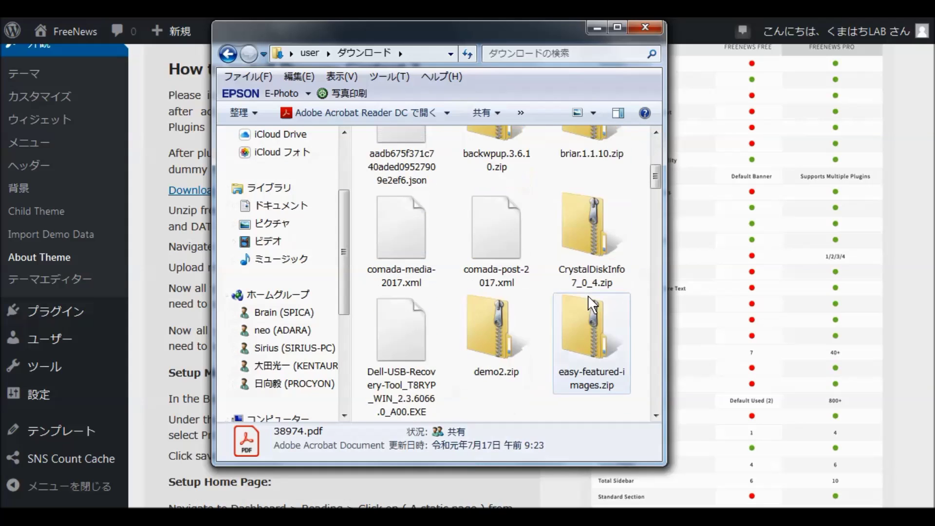
pyautogui.scroll(-1, 588, 296)
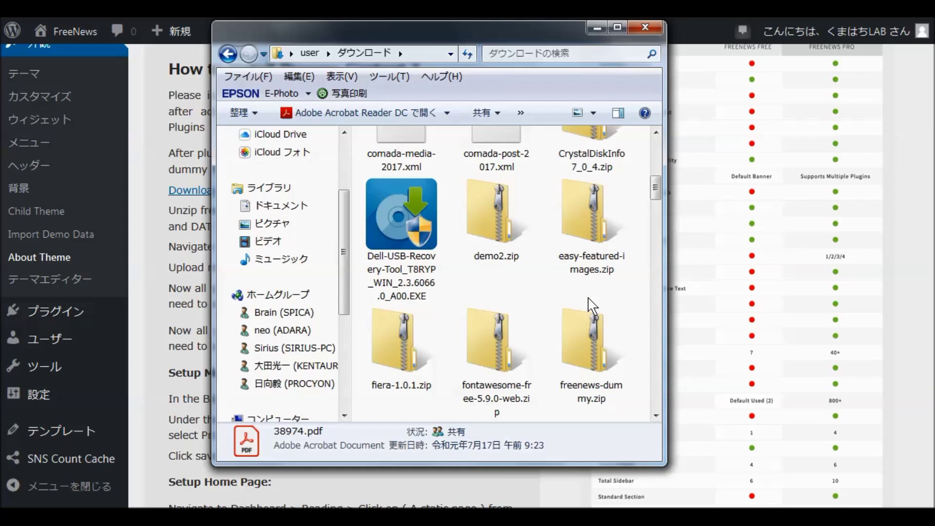
pyautogui.scroll(-15, 592, 305)
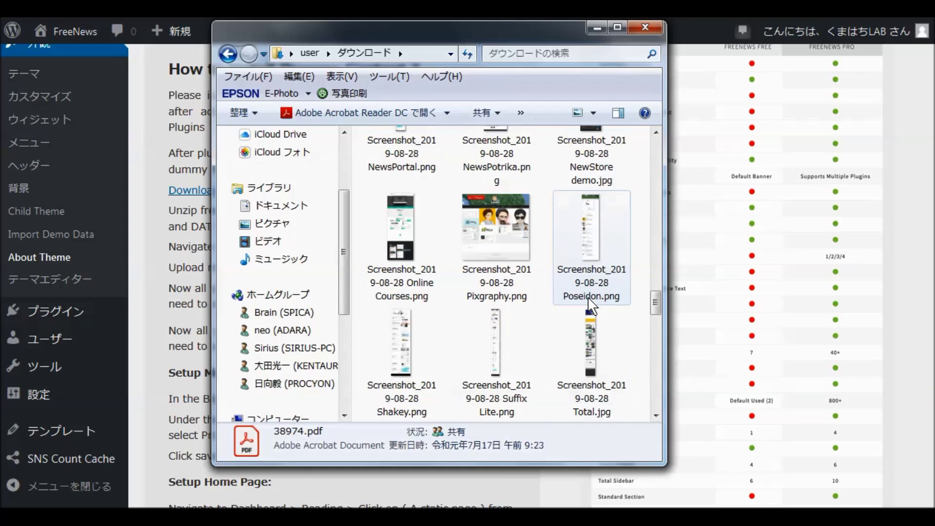
pyautogui.scroll(-10, 591, 306)
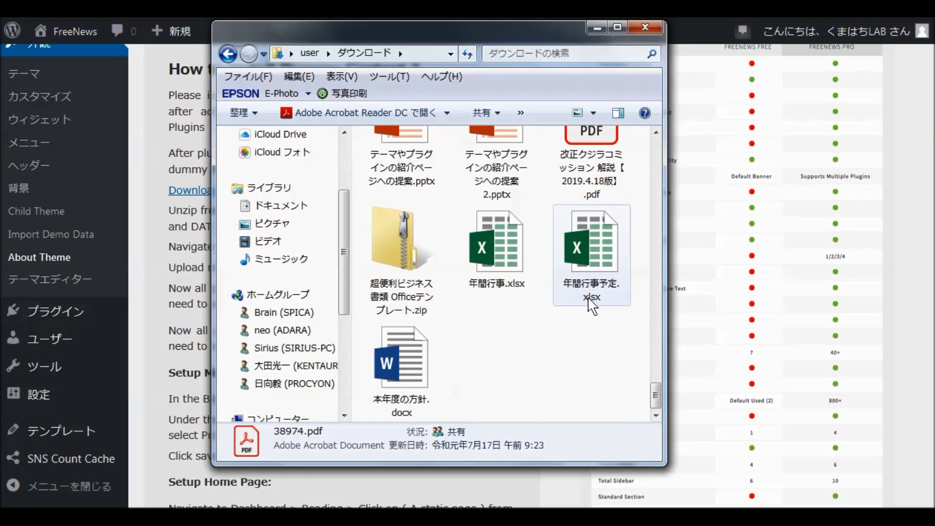
pyautogui.scroll(5, 591, 305)
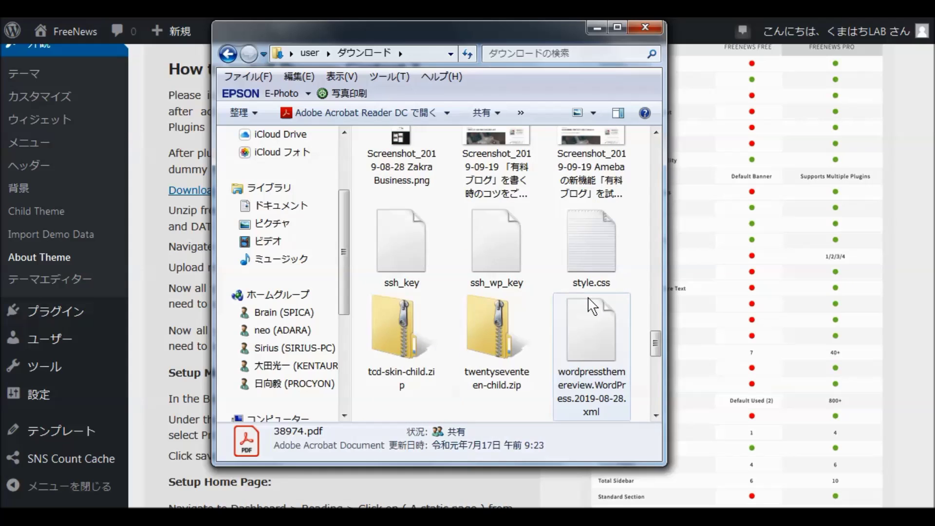
pyautogui.scroll(-2, 592, 306)
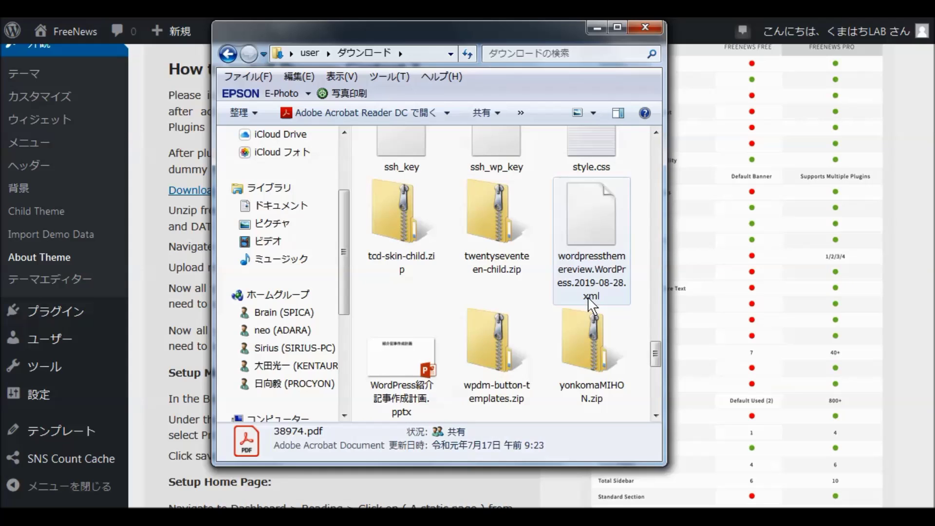
pyautogui.scroll(10, 574, 294)
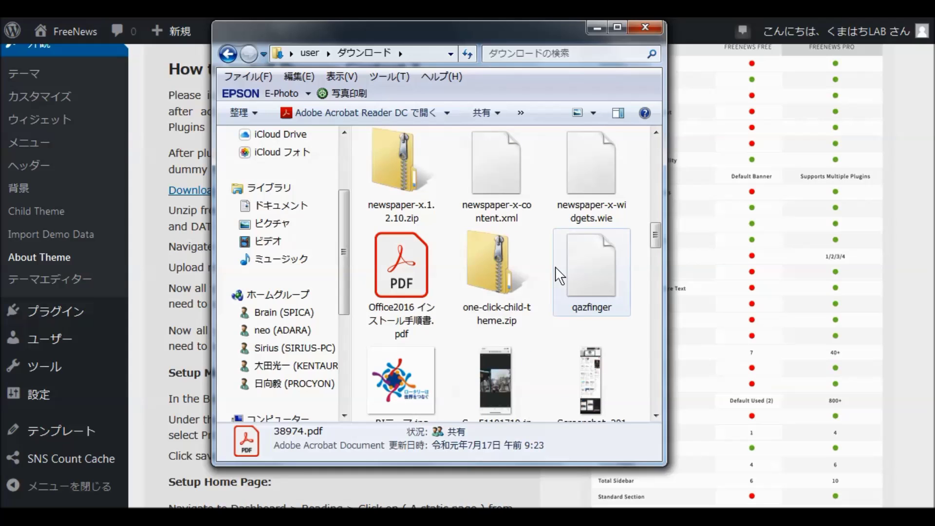
pyautogui.scroll(2, 560, 276)
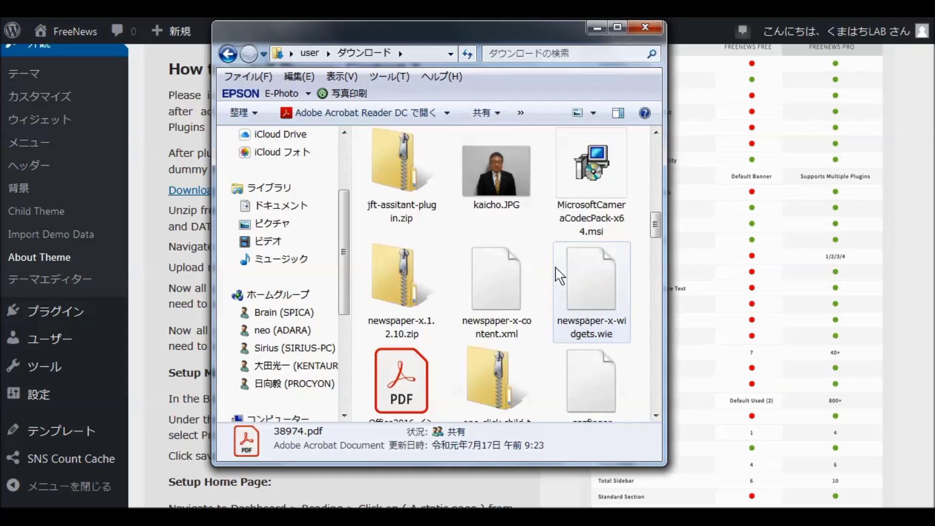
pyautogui.scroll(2, 560, 276)
pyautogui.scroll(2, 560, 276)
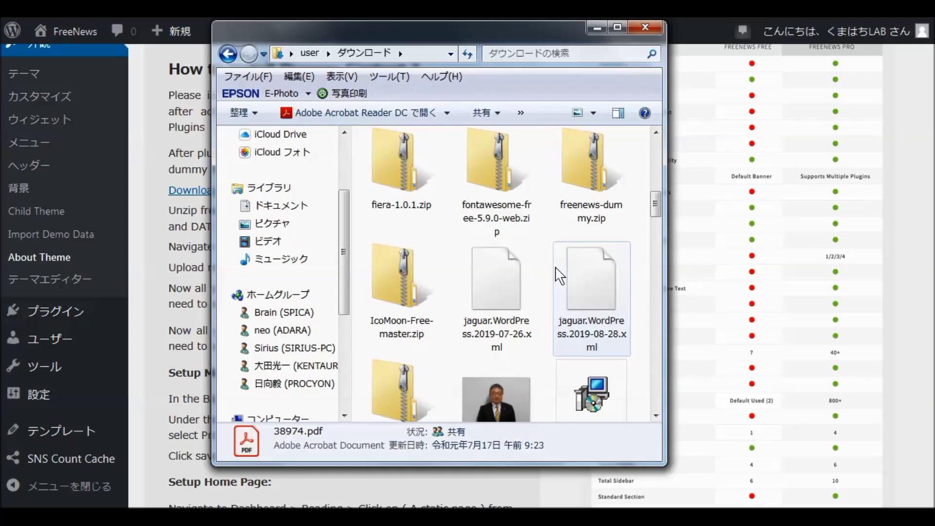
pyautogui.doubleClick(589, 163)
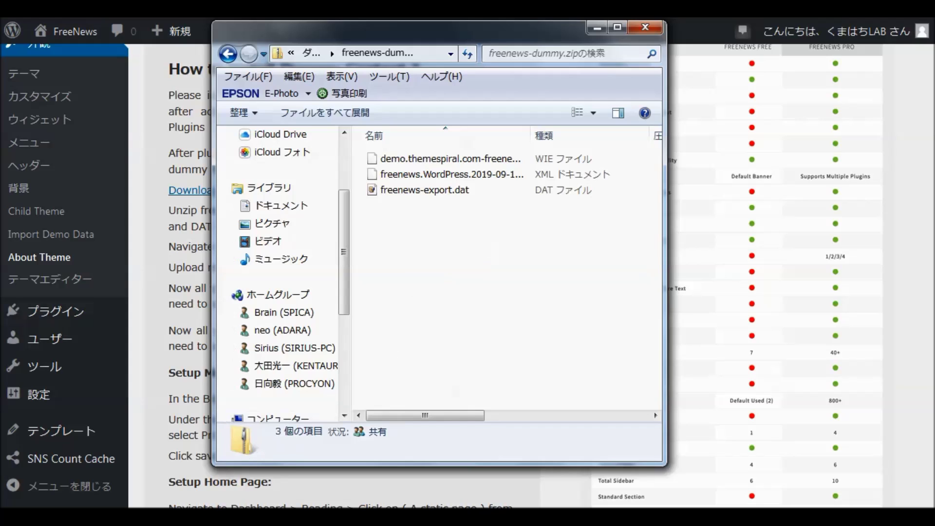
# Step: Switch to the HD-LCU3 (G:) window and open its WEB folder as the destination for the demo files
pyautogui.moveTo(180, 516)
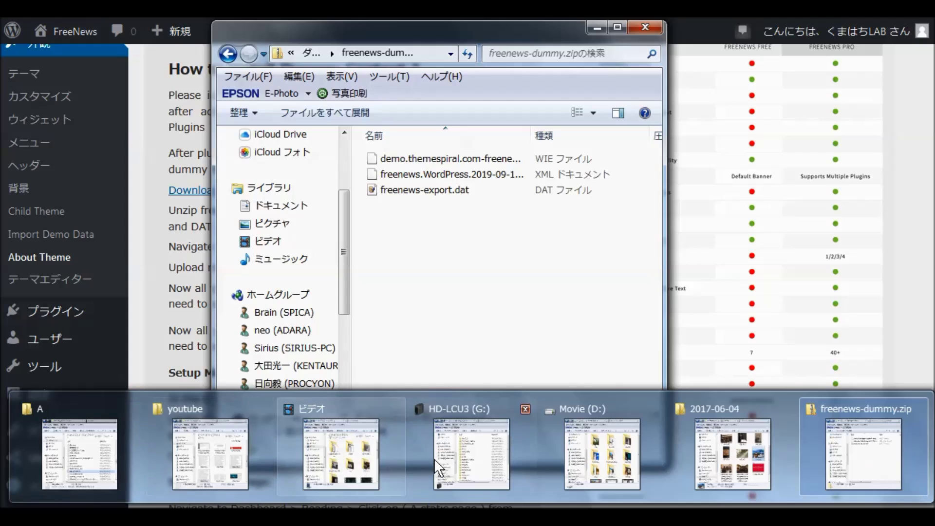
pyautogui.click(454, 457)
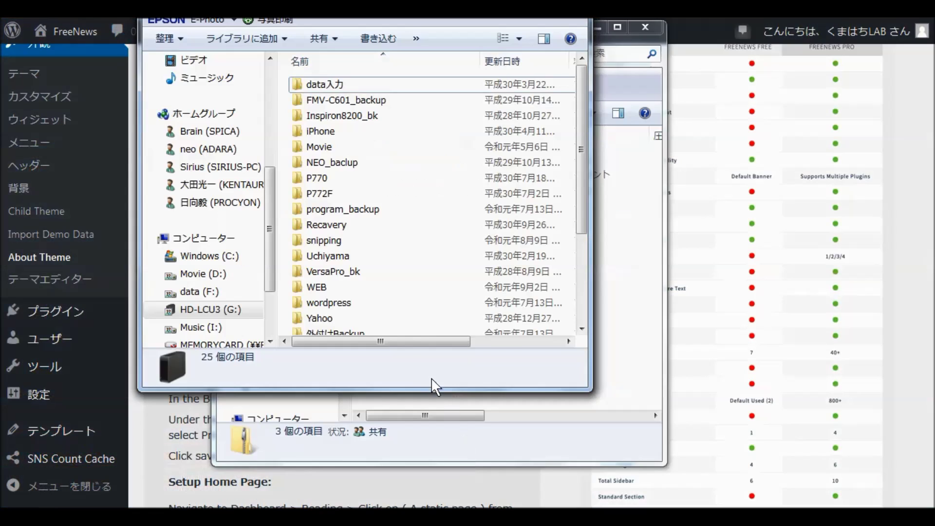
pyautogui.doubleClick(328, 293)
pyautogui.scroll(-5, 440, 260)
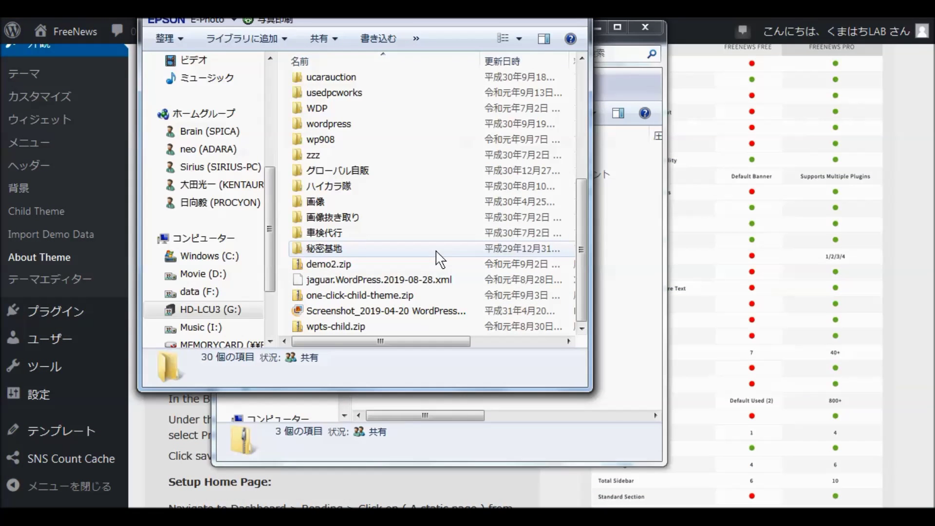
# Step: Arrange the two folder windows side by side and copy the archive's WIE, XML and DAT files into the WEB folder
pyautogui.moveTo(230, 22); pyautogui.dragTo(487, 24)
pyautogui.click(379, 26)
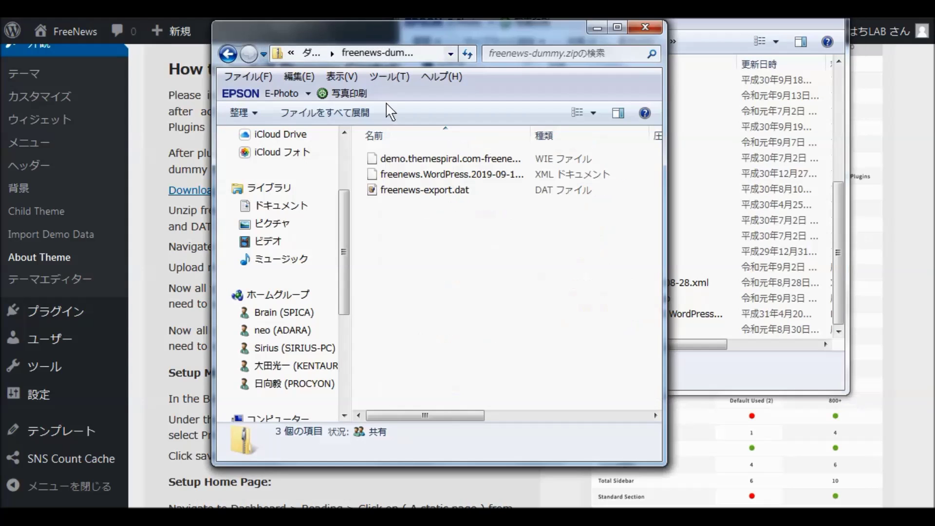
pyautogui.moveTo(458, 227); pyautogui.dragTo(392, 165)
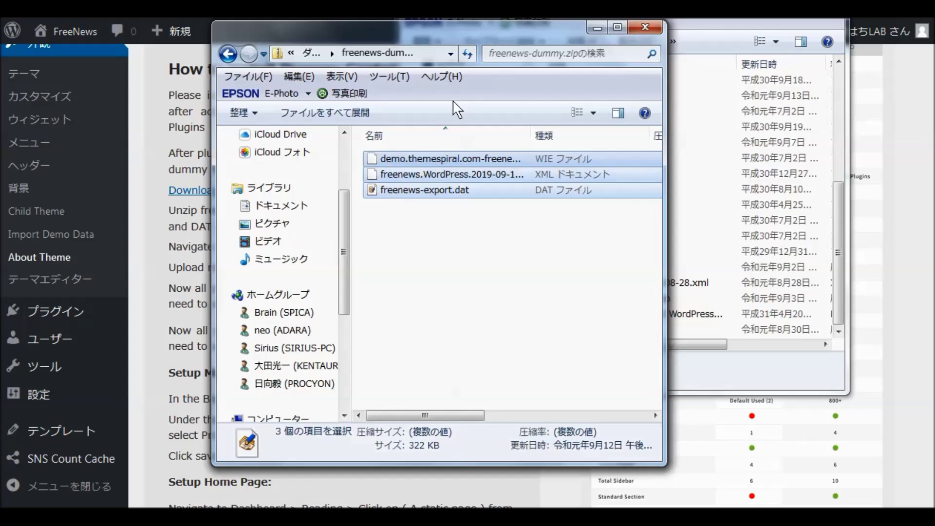
pyautogui.moveTo(497, 37); pyautogui.dragTo(300, 57)
pyautogui.moveTo(242, 197); pyautogui.dragTo(542, 317)
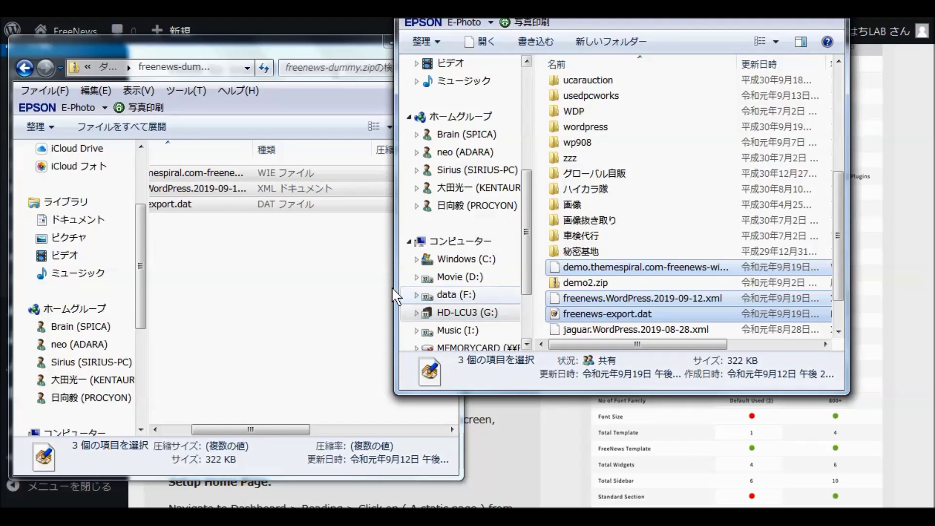
# Step: Return the archive window to the Downloads folder, minimize it, and switch back to the WordPress admin in the browser
pyautogui.click(328, 47)
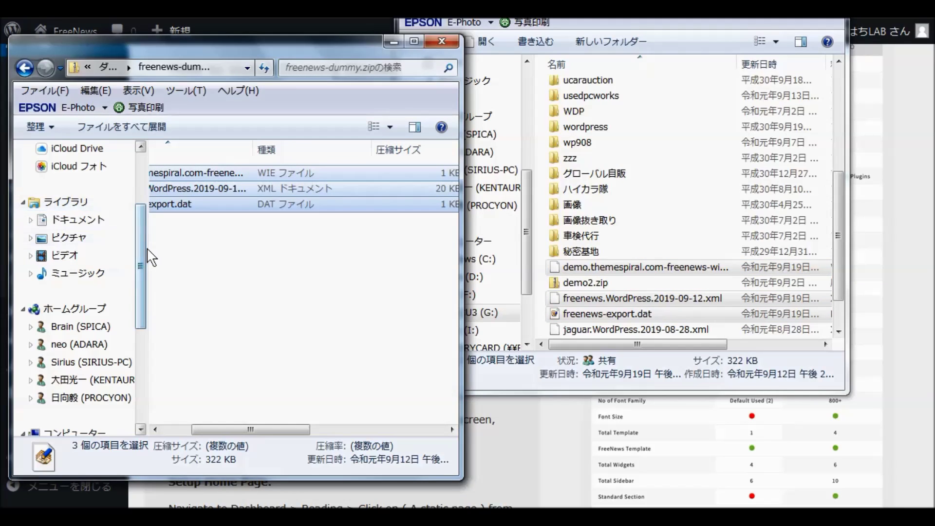
pyautogui.scroll(2, 122, 233)
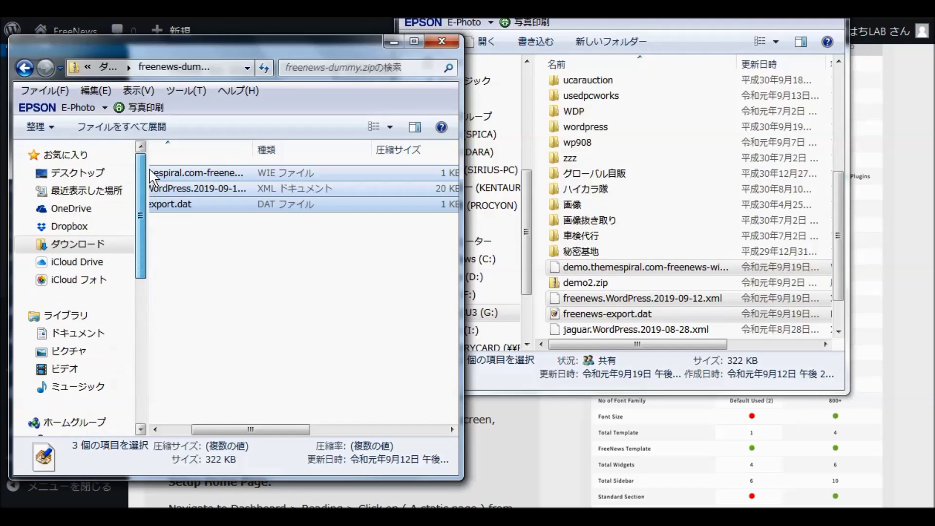
pyautogui.click(78, 244)
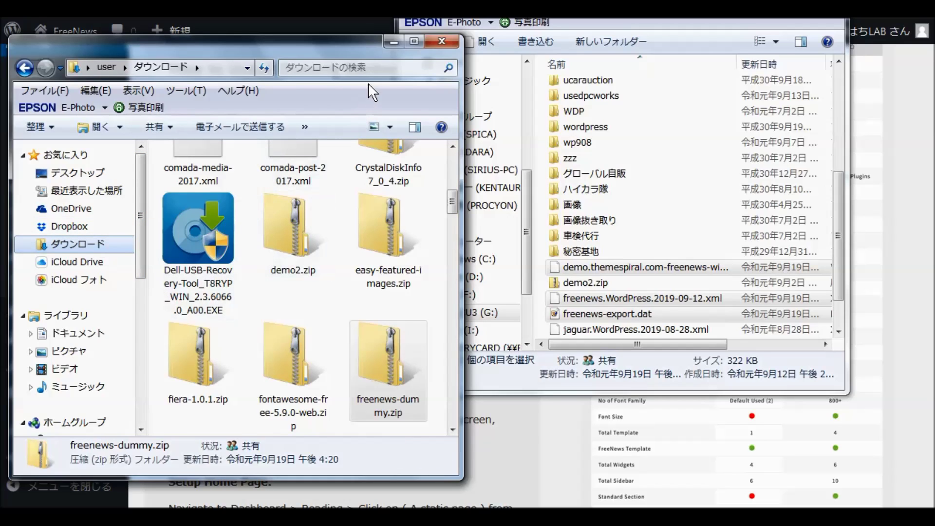
pyautogui.click(393, 43)
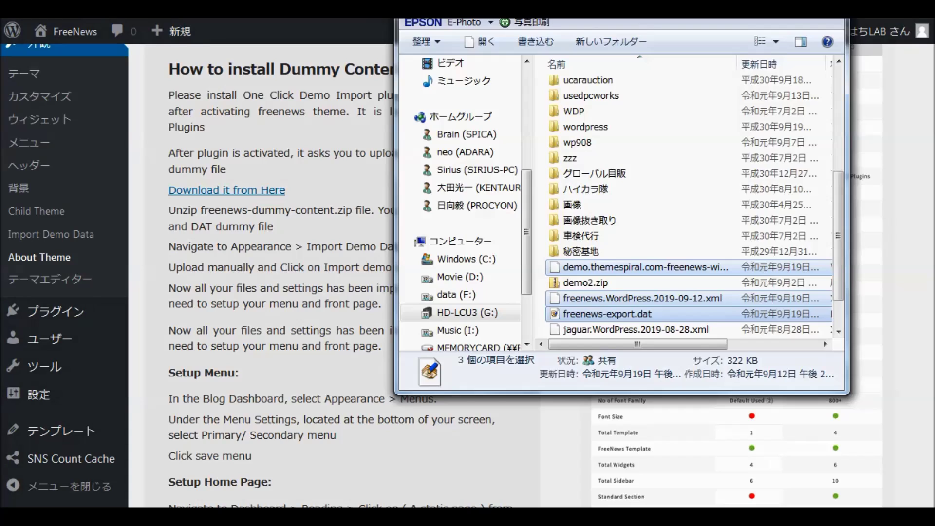
pyautogui.click(289, 211)
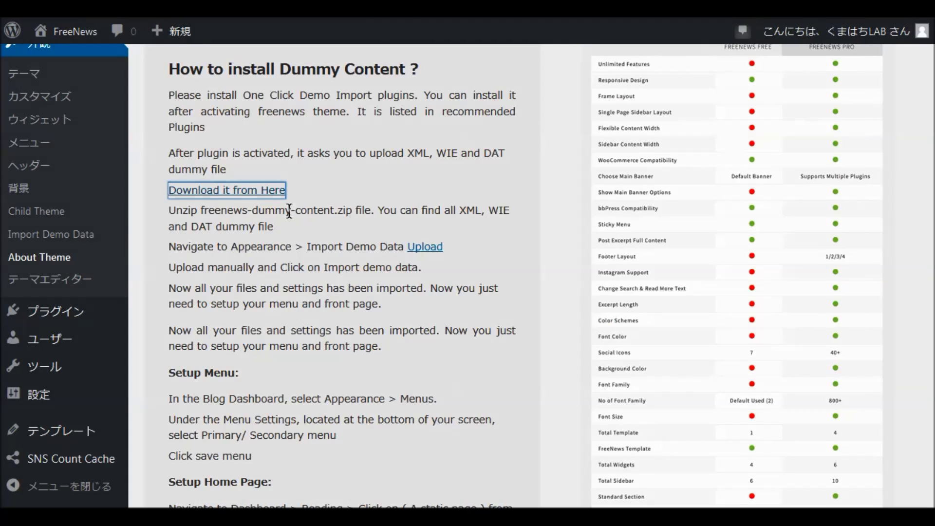
# Step: Open the Import Demo Data page and choose freenews.WordPress.2019-09-12.xml as the content import file
pyautogui.click(39, 236)
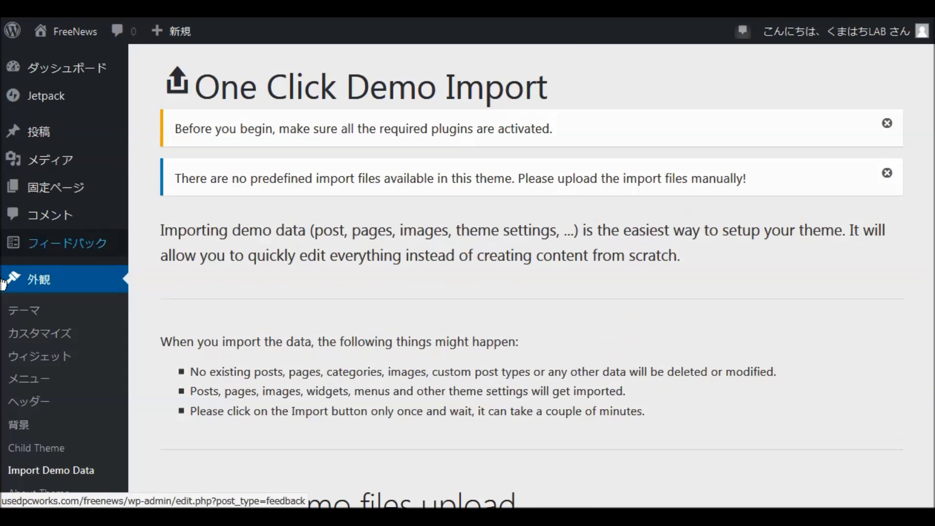
pyautogui.scroll(-10, 467, 328)
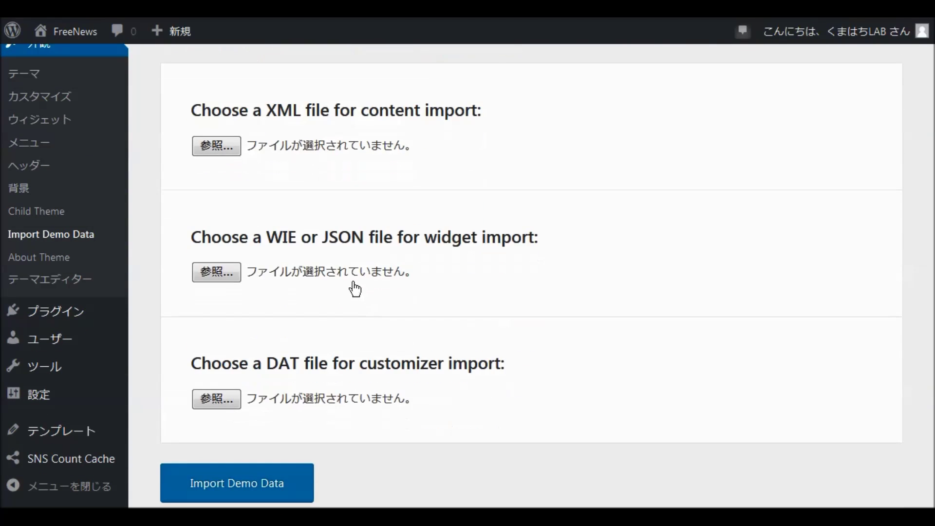
pyautogui.click(217, 146)
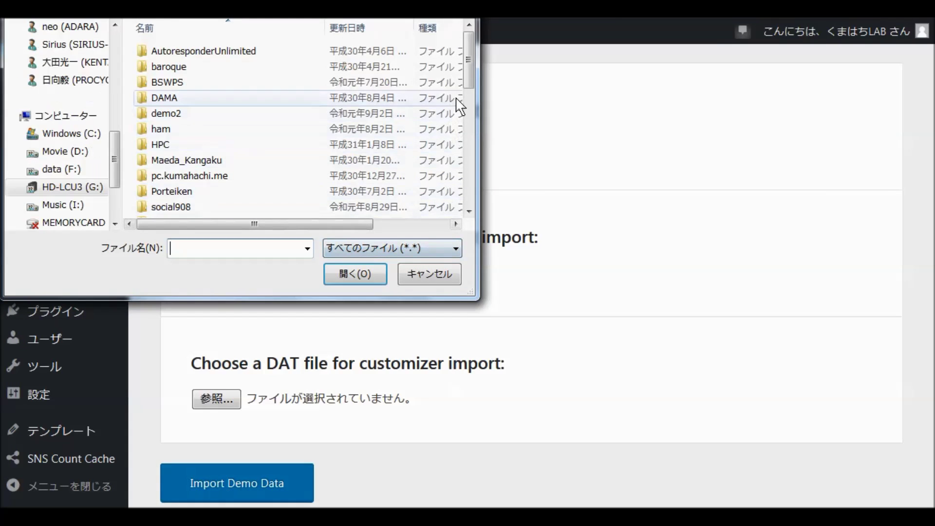
pyautogui.moveTo(470, 77); pyautogui.dragTo(480, 135)
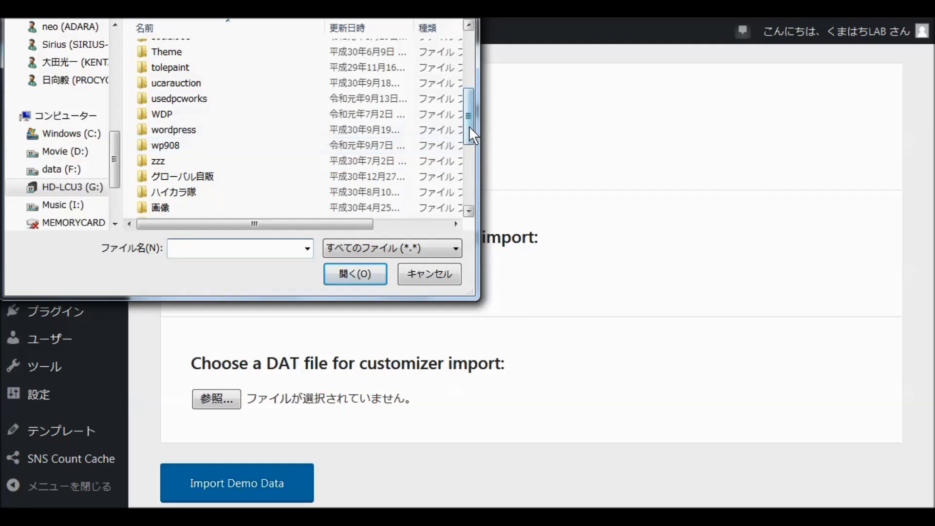
pyautogui.click(470, 209)
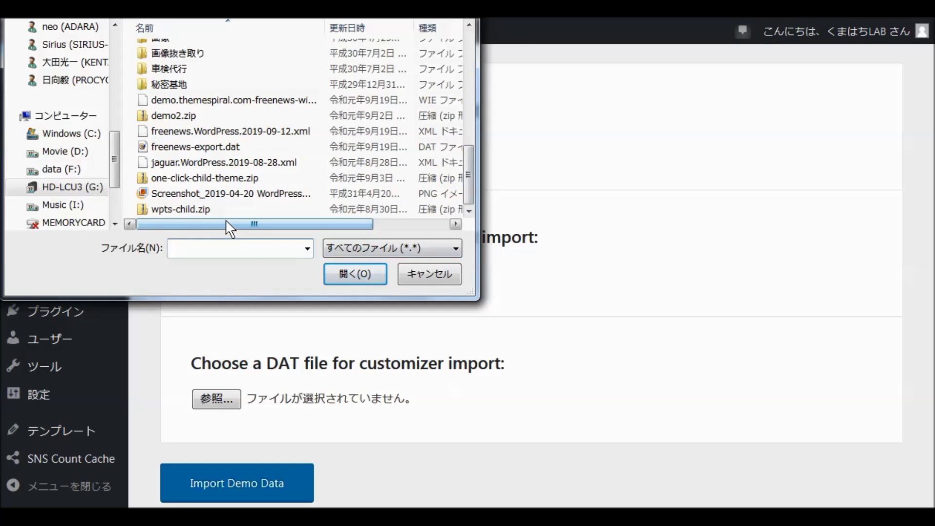
pyautogui.click(269, 133)
pyautogui.doubleClick(268, 132)
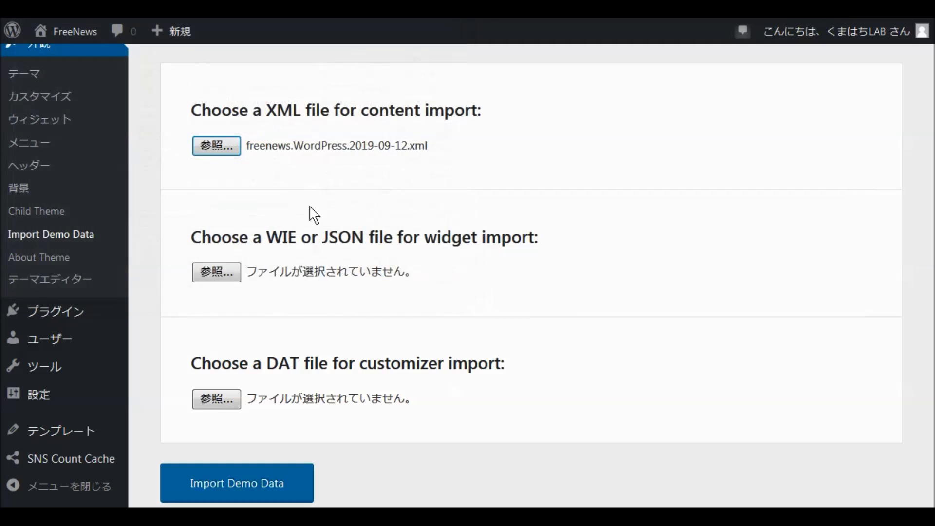
# Step: Choose demo.themespiral.com-freenews-widgets.wie as the widget import file
pyautogui.click(219, 272)
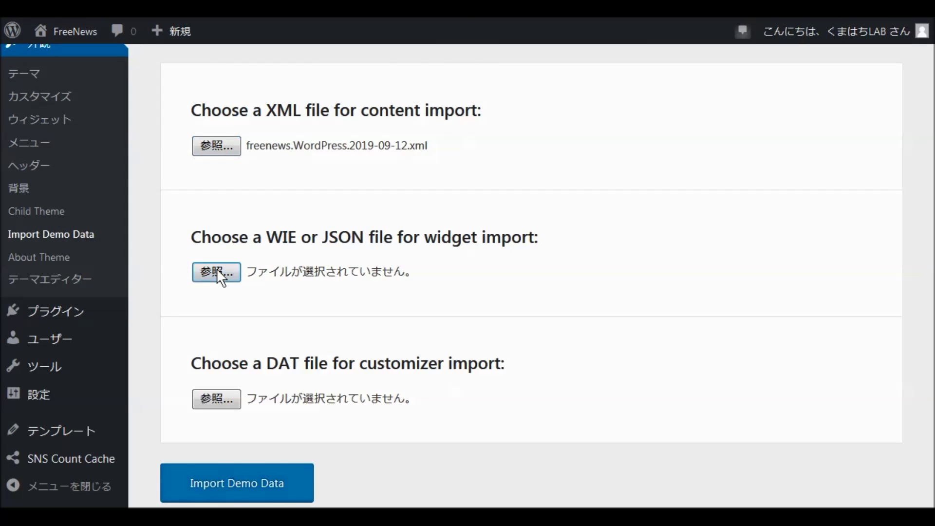
pyautogui.moveTo(469, 74); pyautogui.dragTo(473, 198)
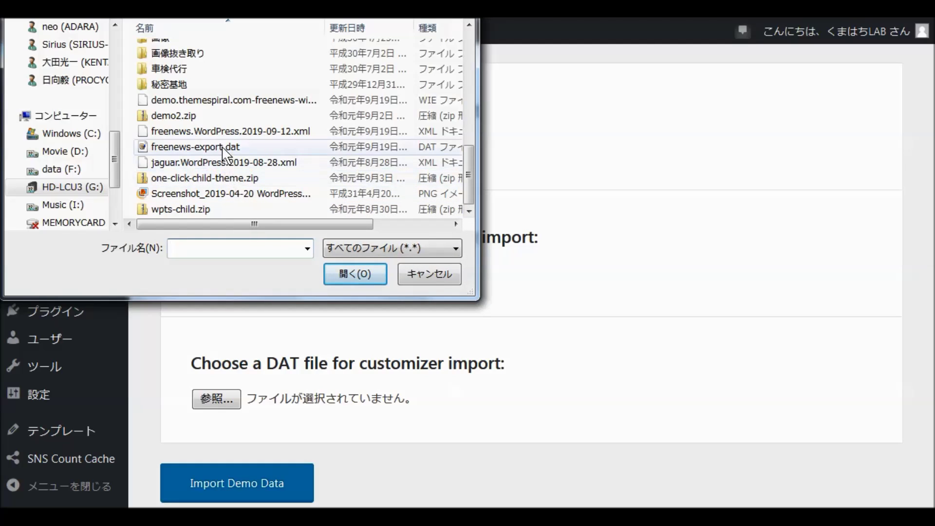
pyautogui.doubleClick(238, 103)
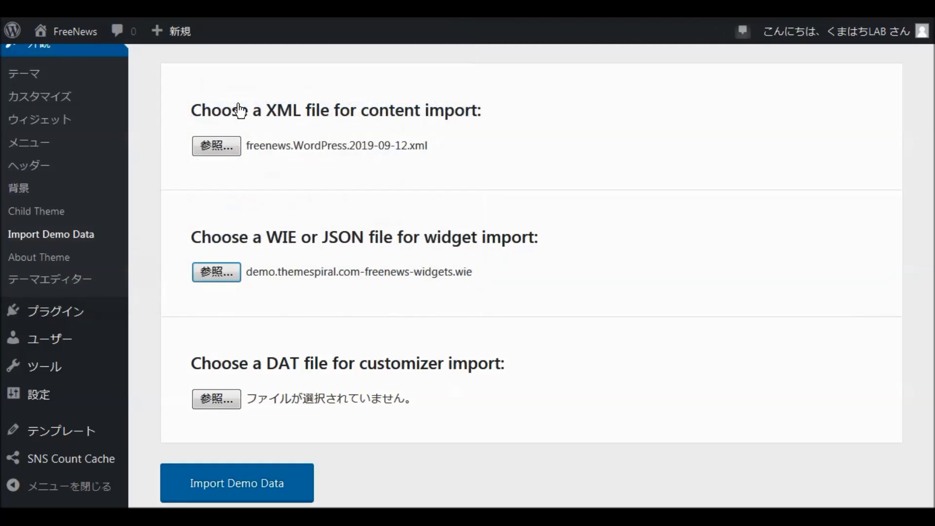
# Step: Choose freenews-export.dat as the customizer import file, run the demo data import, and check its result
pyautogui.click(216, 398)
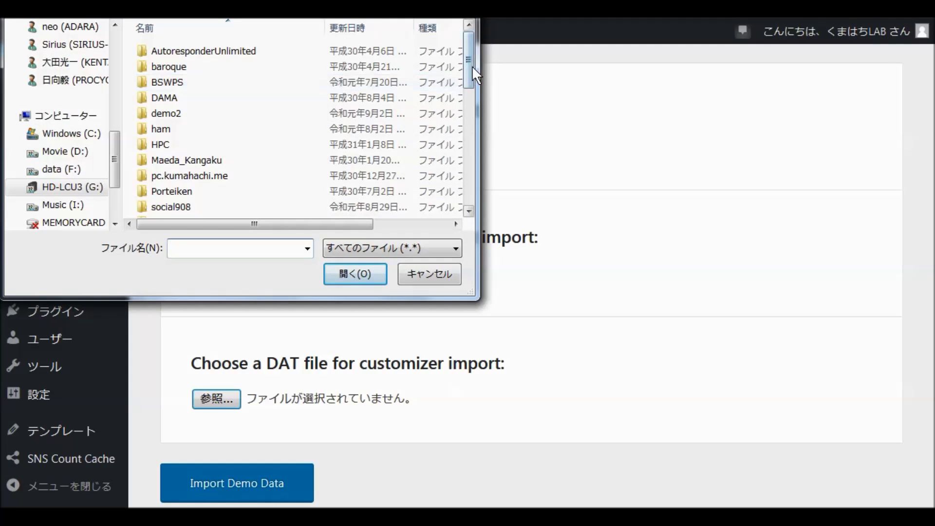
pyautogui.moveTo(465, 66); pyautogui.dragTo(465, 183)
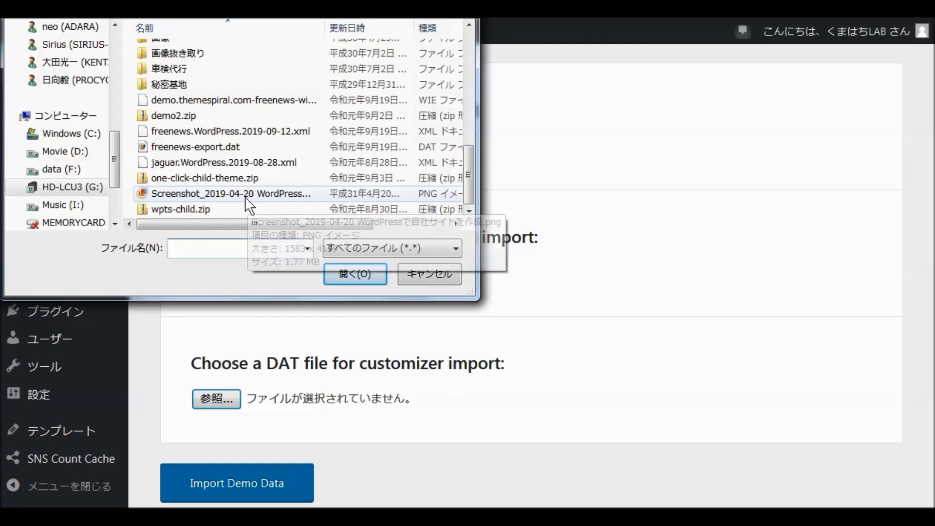
pyautogui.doubleClick(211, 147)
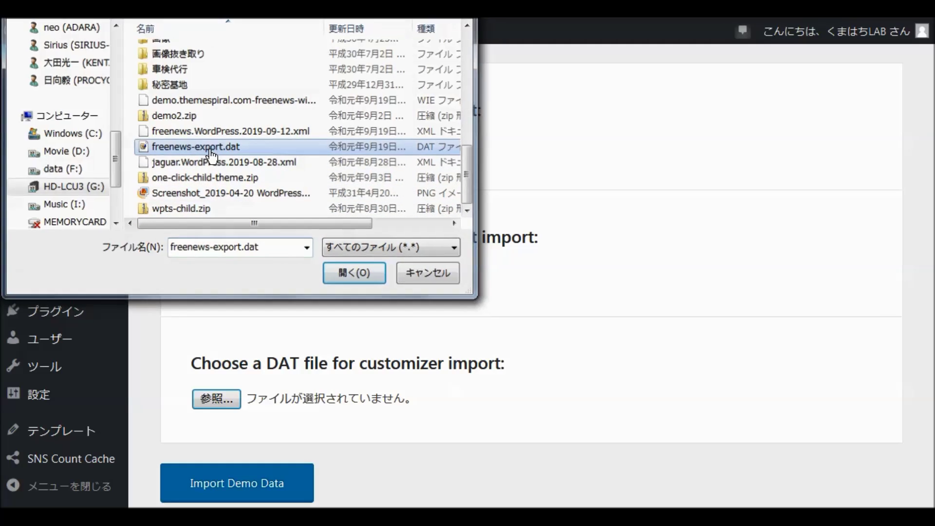
pyautogui.click(262, 492)
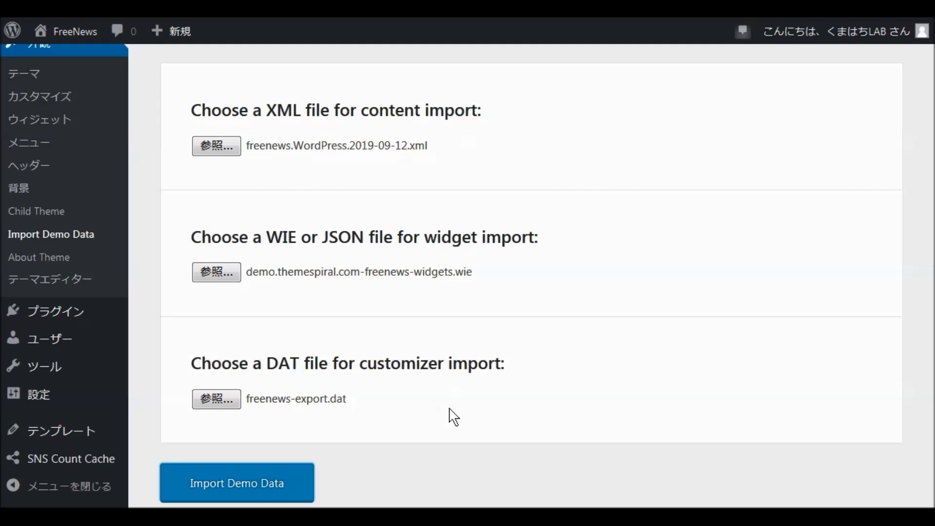
pyautogui.press('Return')
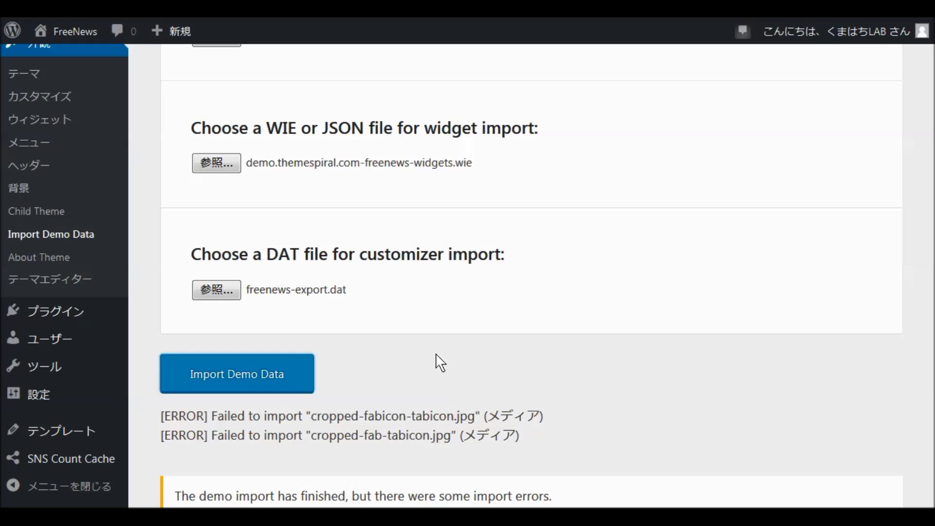
pyautogui.scroll(-2, 436, 356)
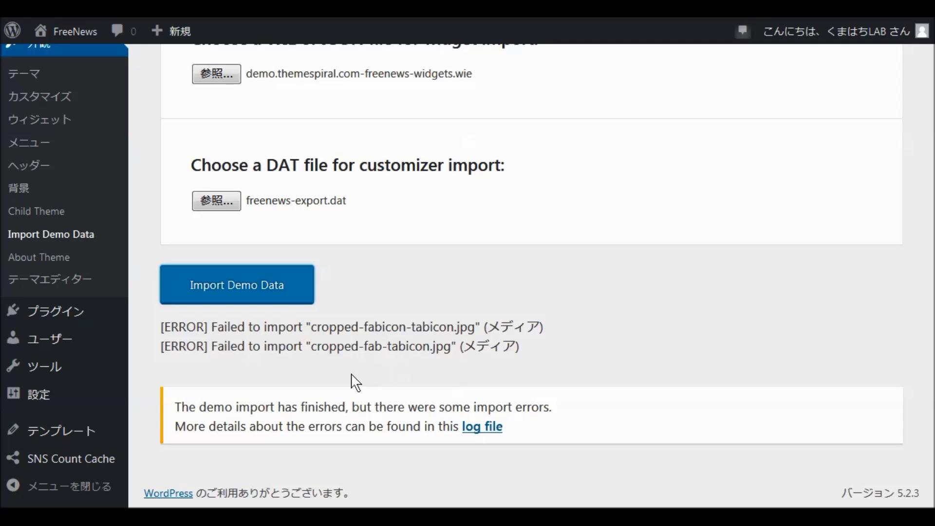
# Step: Open the list of all posts to check the imported posts
pyautogui.scroll(10, 253, 367)
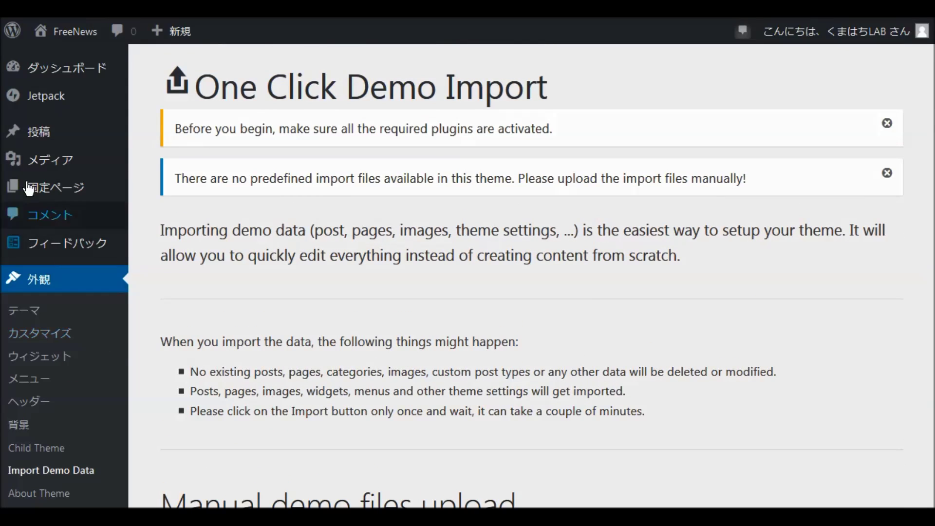
pyautogui.moveTo(38, 134)
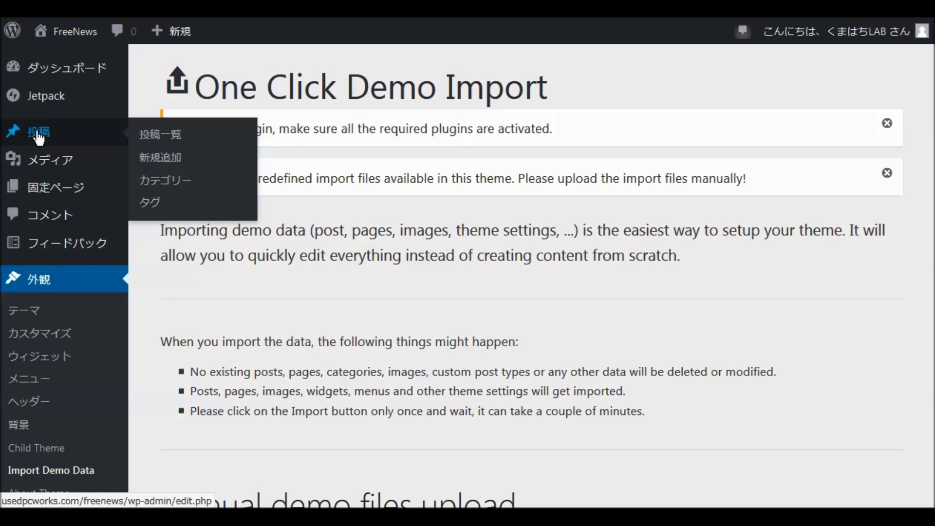
pyautogui.click(39, 138)
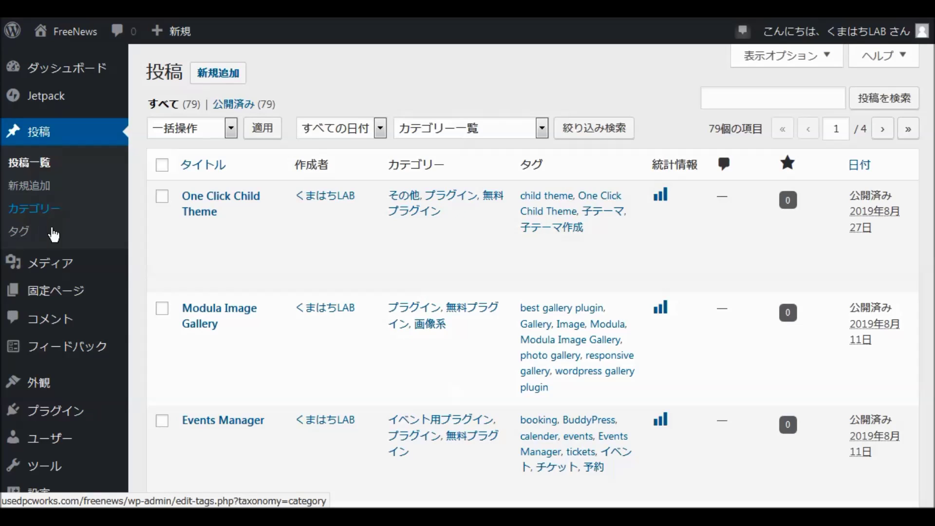
# Step: Open the list of fixed pages and look through it for the imported demo pages
pyautogui.moveTo(59, 295)
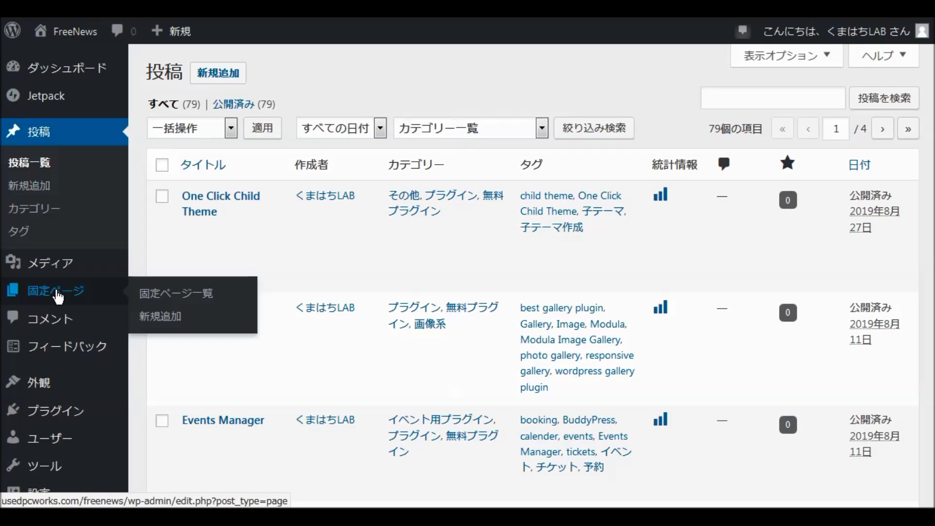
pyautogui.click(58, 295)
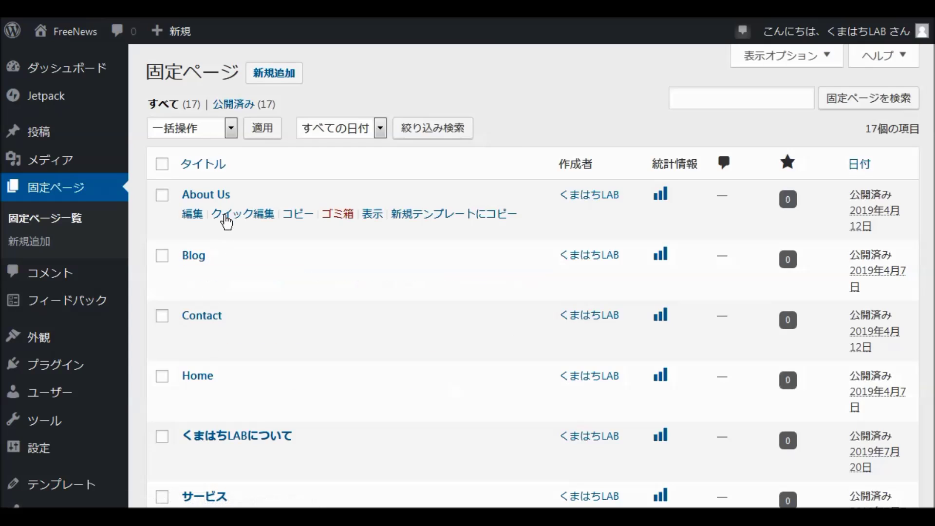
pyautogui.scroll(-7, 287, 324)
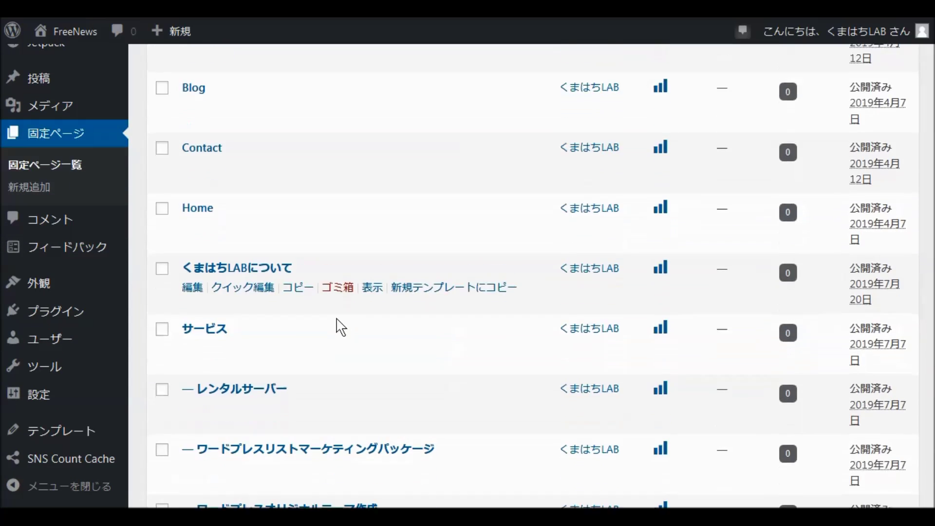
pyautogui.scroll(-8, 344, 311)
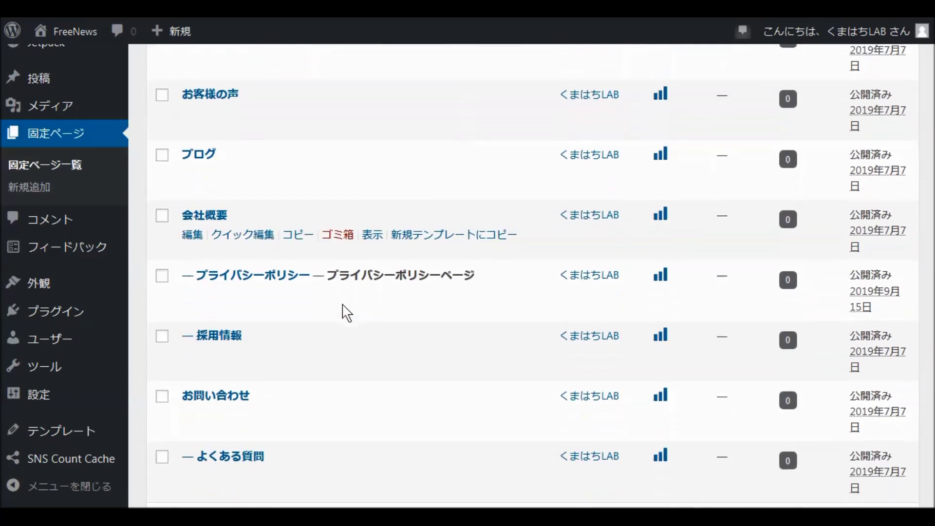
pyautogui.scroll(15, 344, 314)
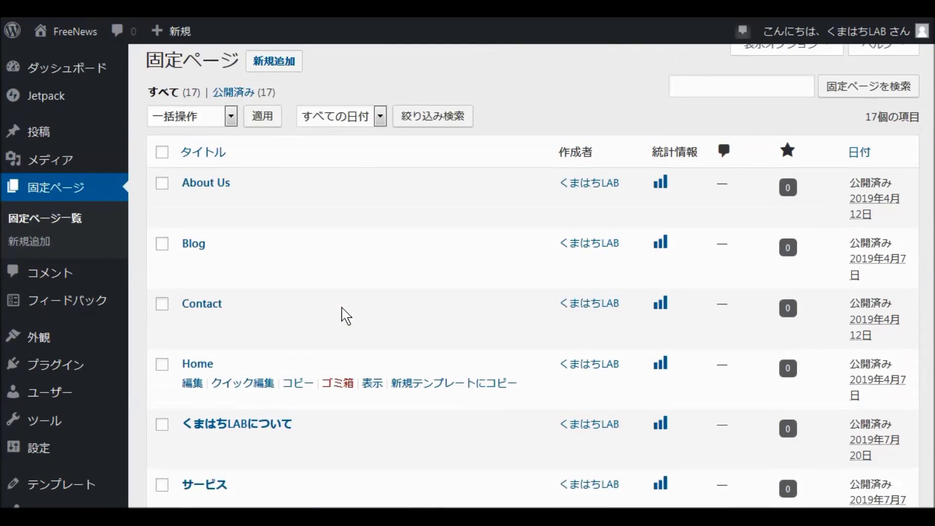
# Step: Open the media library, view the attachment details of the red and white FN icon image, and close them
pyautogui.moveTo(61, 165)
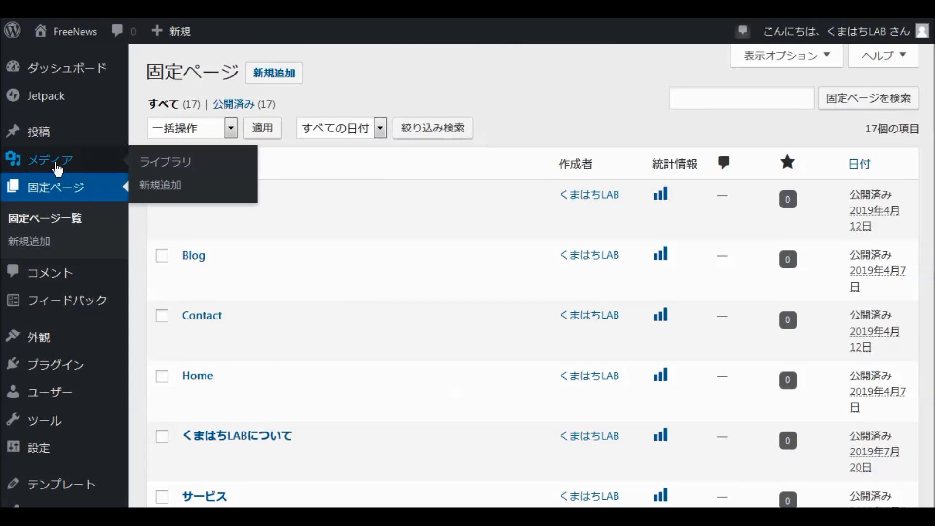
pyautogui.click(58, 169)
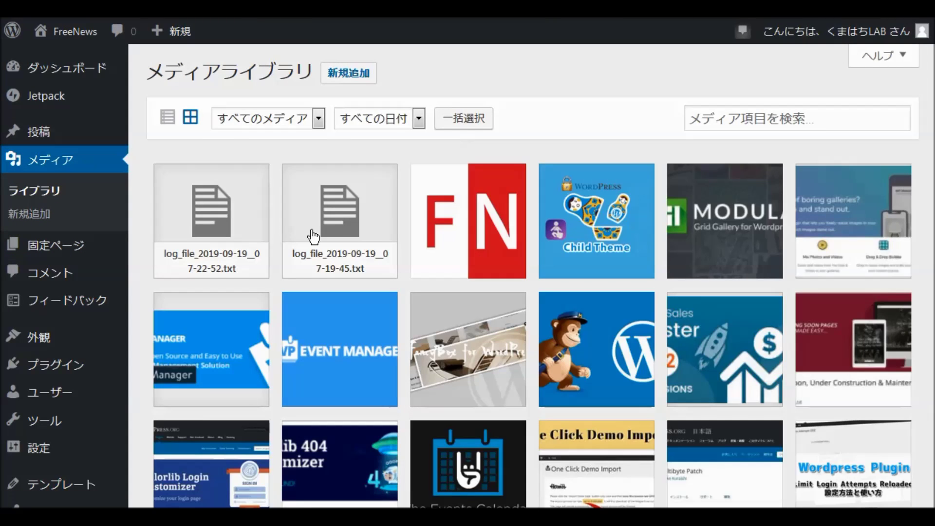
pyautogui.click(457, 245)
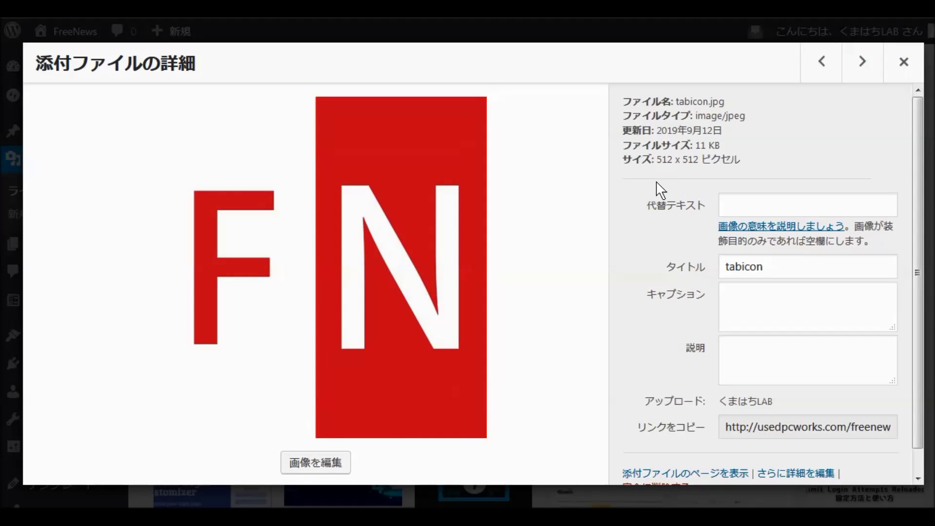
pyautogui.click(896, 67)
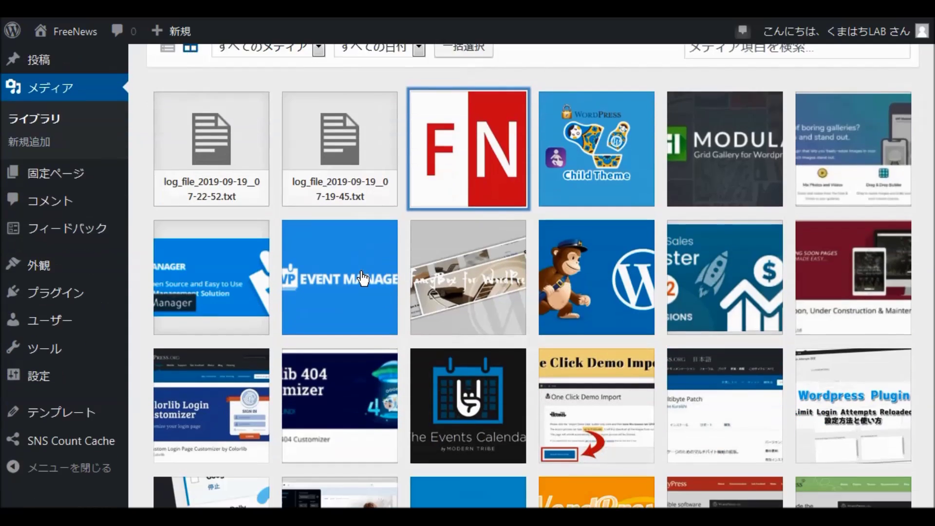
# Step: Look through the whole media library for the images brought in by the demo import
pyautogui.scroll(-10, 363, 278)
pyautogui.scroll(-15, 362, 279)
pyautogui.scroll(-20, 363, 280)
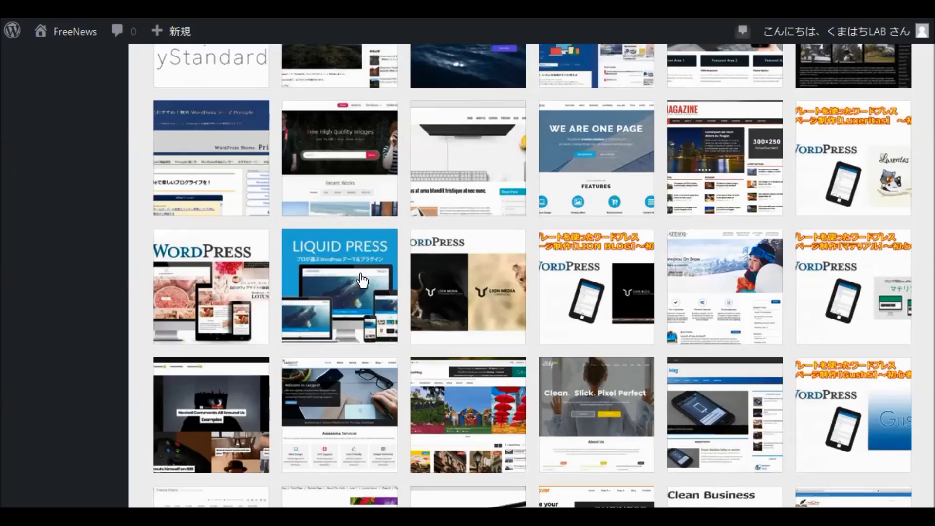
pyautogui.scroll(-15, 363, 281)
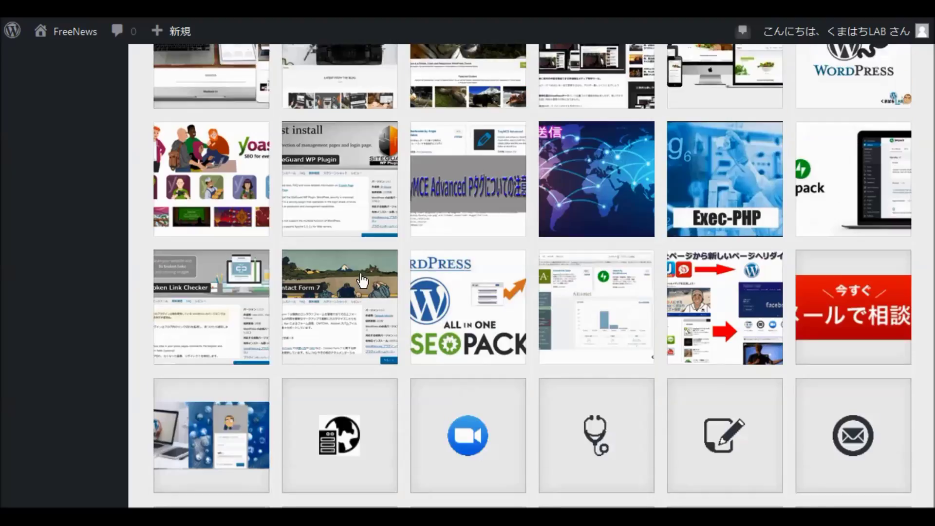
pyautogui.scroll(-15, 362, 281)
pyautogui.scroll(-10, 362, 279)
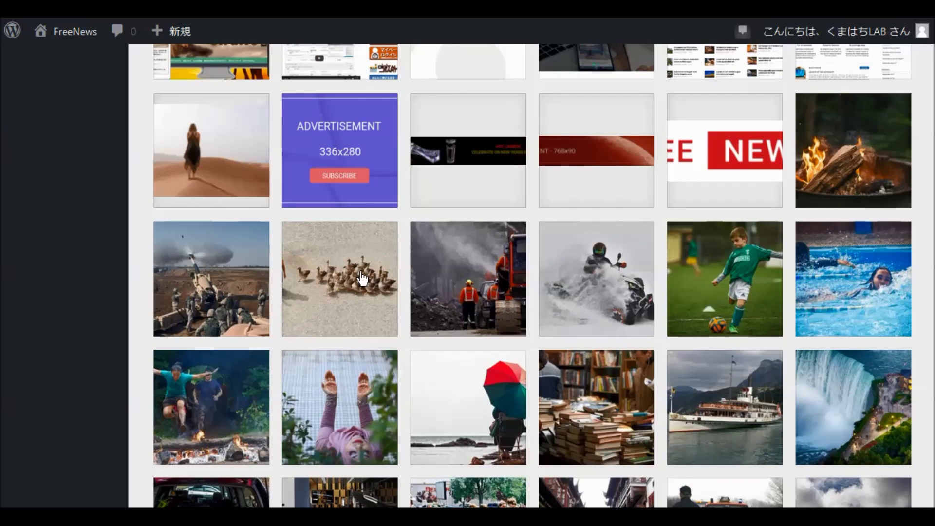
pyautogui.scroll(-3, 361, 277)
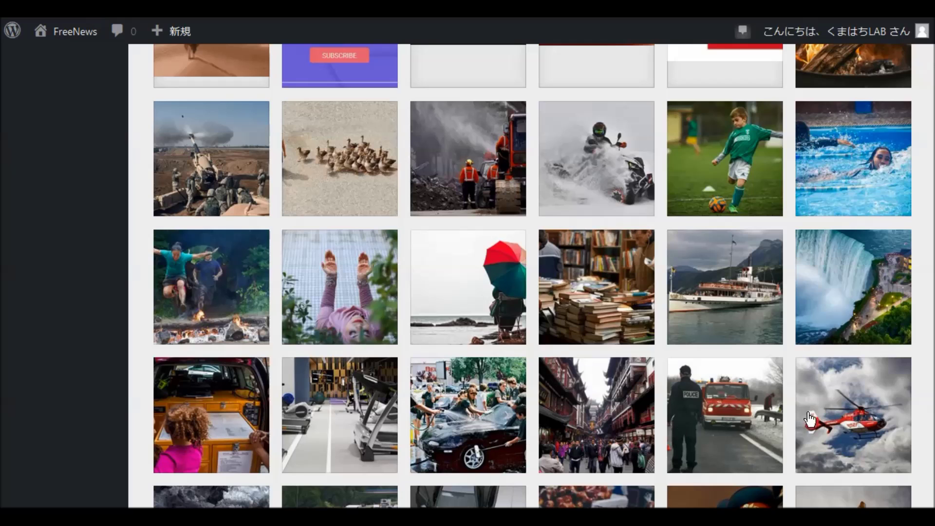
pyautogui.scroll(-5, 788, 410)
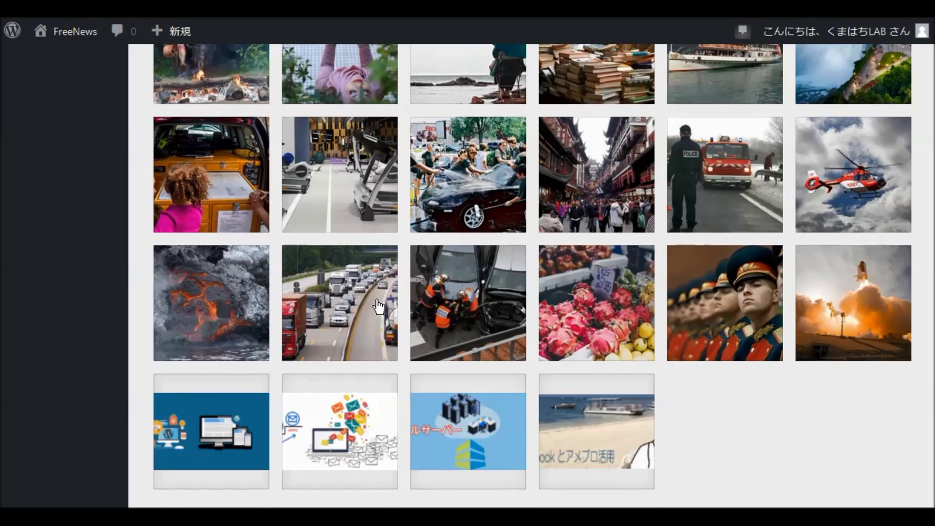
pyautogui.scroll(5, 377, 307)
pyautogui.scroll(10, 379, 306)
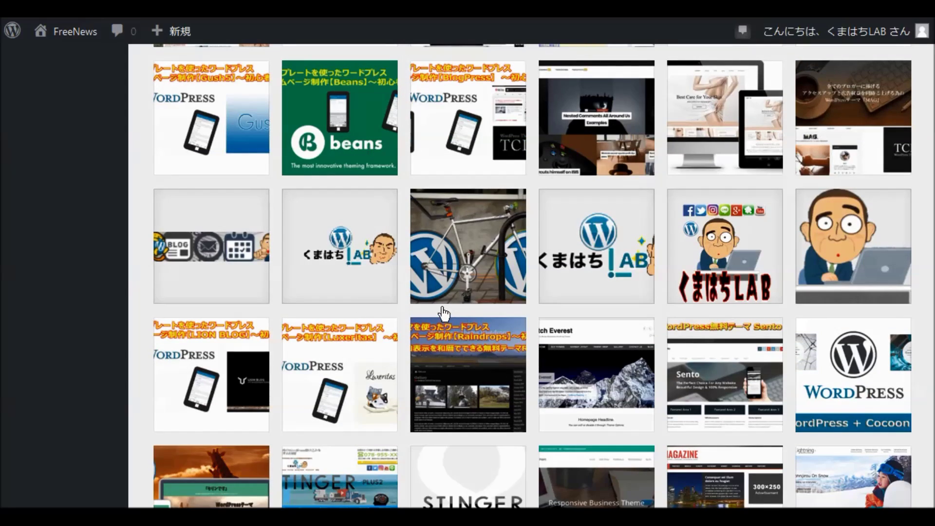
pyautogui.scroll(-1, 442, 314)
pyautogui.scroll(-9, 443, 313)
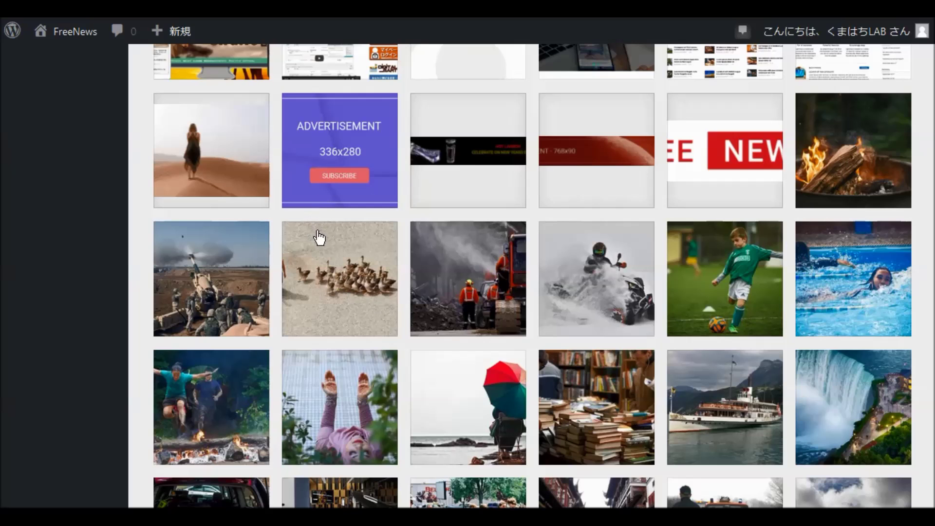
pyautogui.scroll(10, 307, 255)
pyautogui.scroll(15, 307, 256)
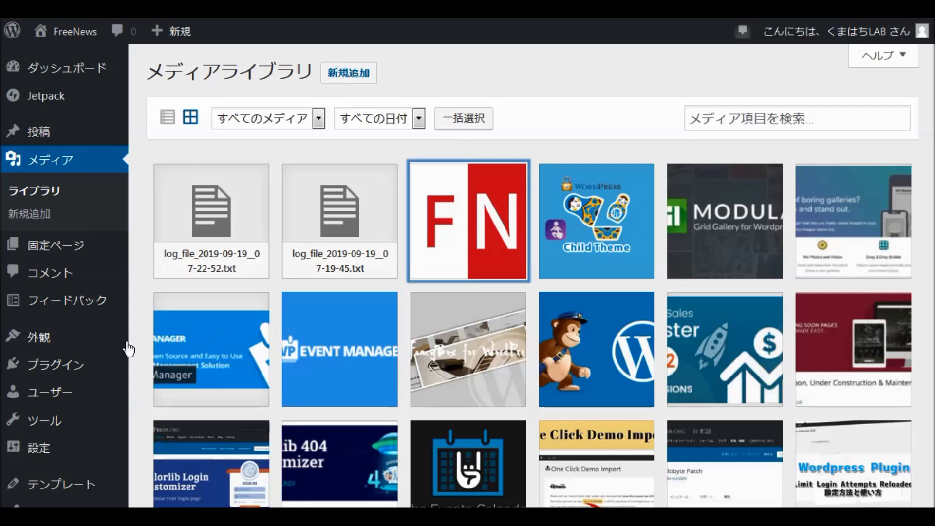
# Step: Open the themes page and look over the installed themes
pyautogui.moveTo(39, 338)
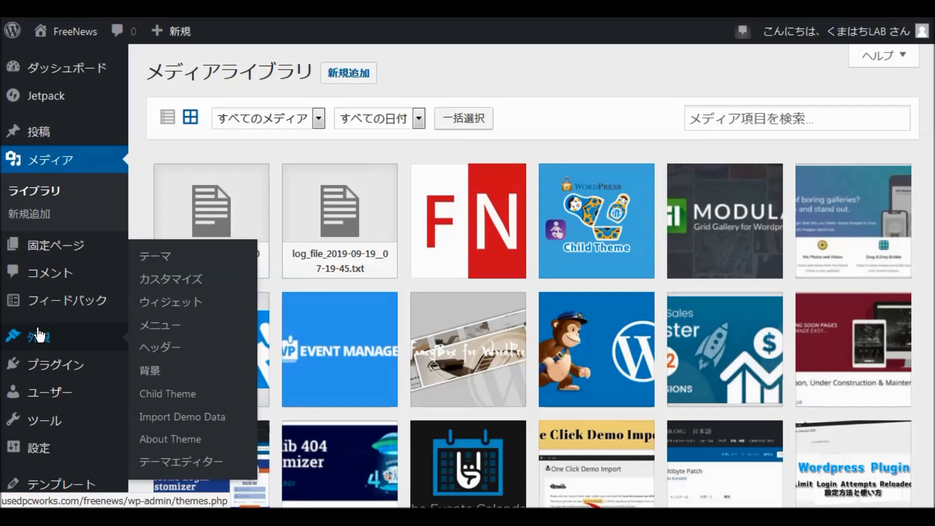
pyautogui.click(39, 335)
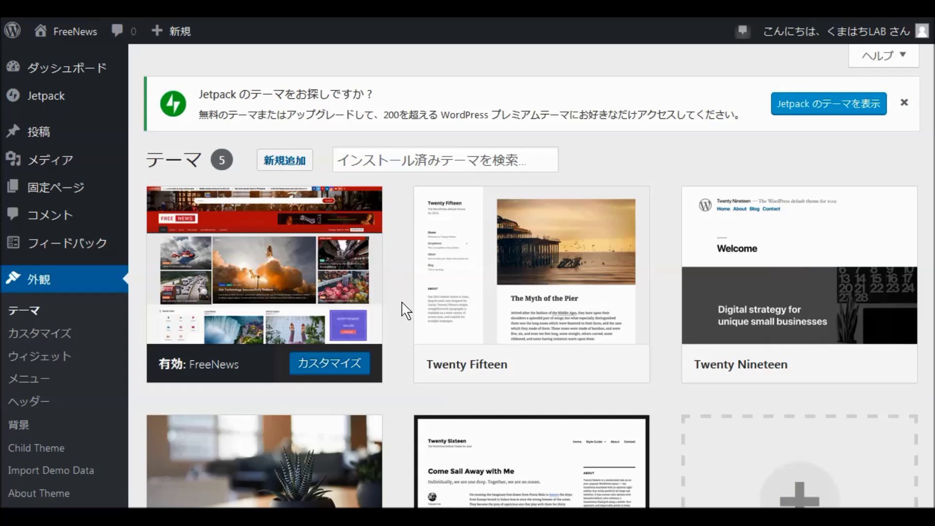
pyautogui.scroll(-2, 405, 309)
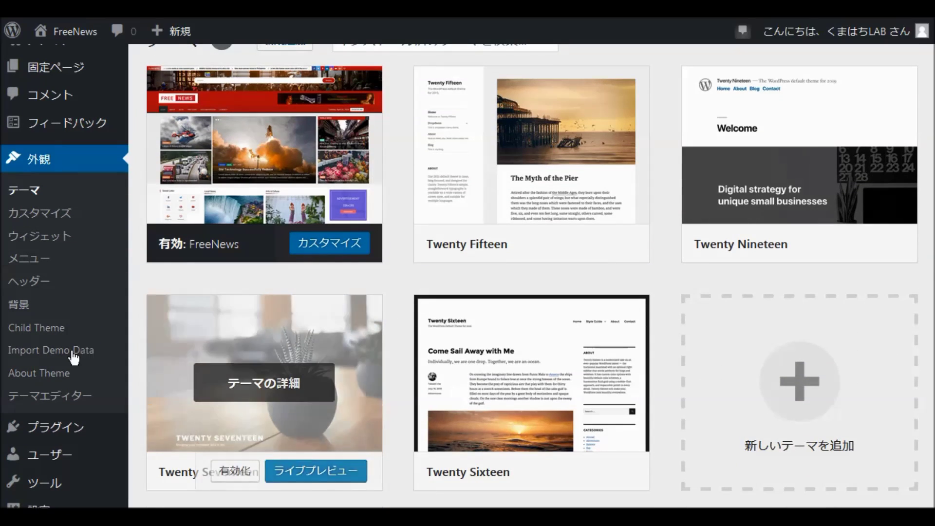
# Step: Open the child theme creation form and enter FreeNews Child as the theme name
pyautogui.click(20, 330)
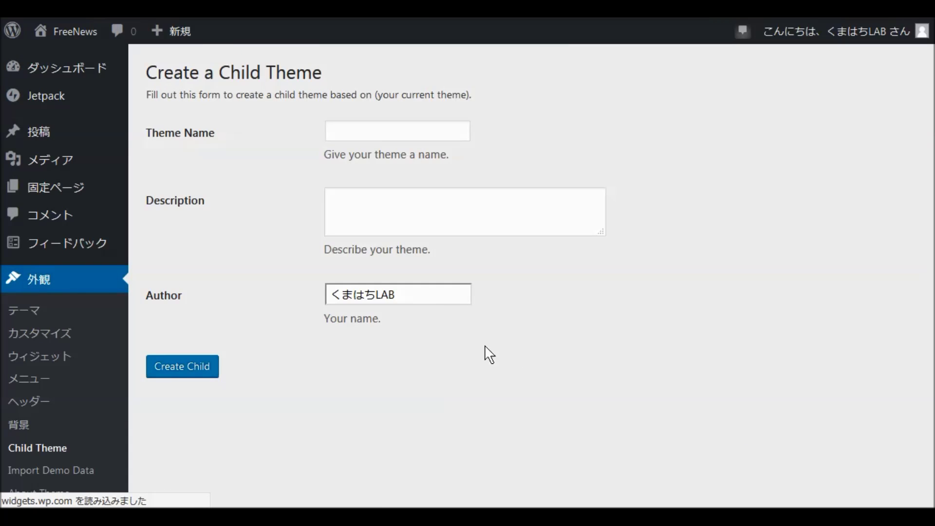
pyautogui.click(370, 136)
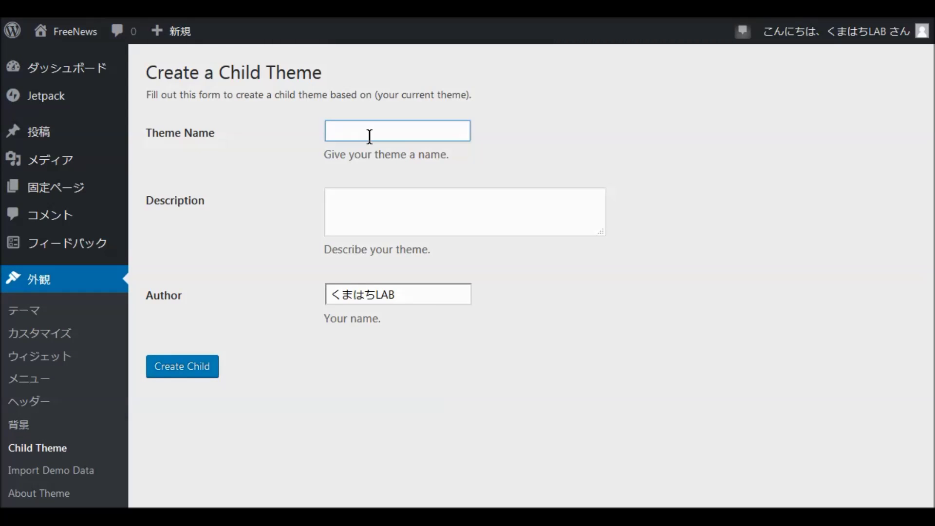
pyautogui.write('FreeNews Child')
# Step: Reuse the copied word FreeNews to write the description "FreeNews の子テーマ" and create the child theme
pyautogui.moveTo(381, 130); pyautogui.dragTo(327, 133)
pyautogui.hotkey('ctrl', 'c')
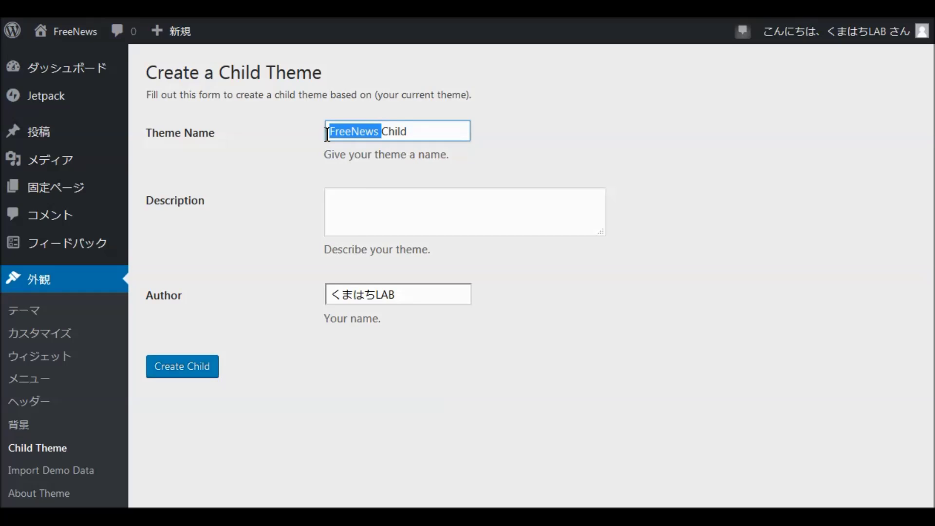
pyautogui.click(352, 205)
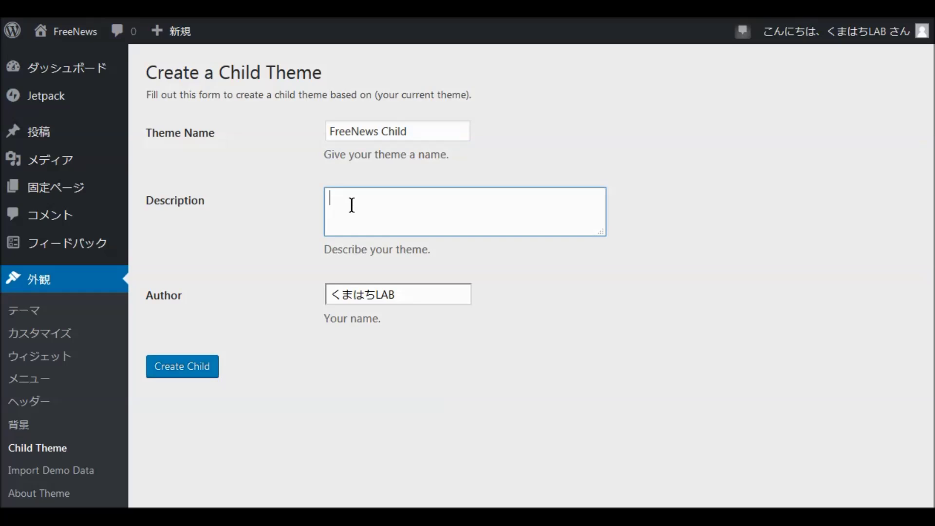
pyautogui.hotkey('ctrl', 'v')
pyautogui.write('のこてーま')
pyautogui.press('space')
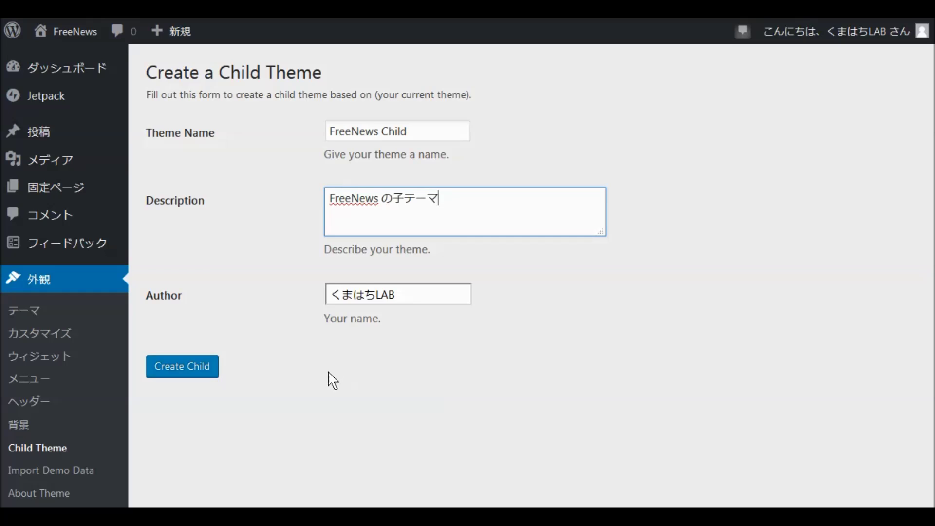
pyautogui.click(165, 368)
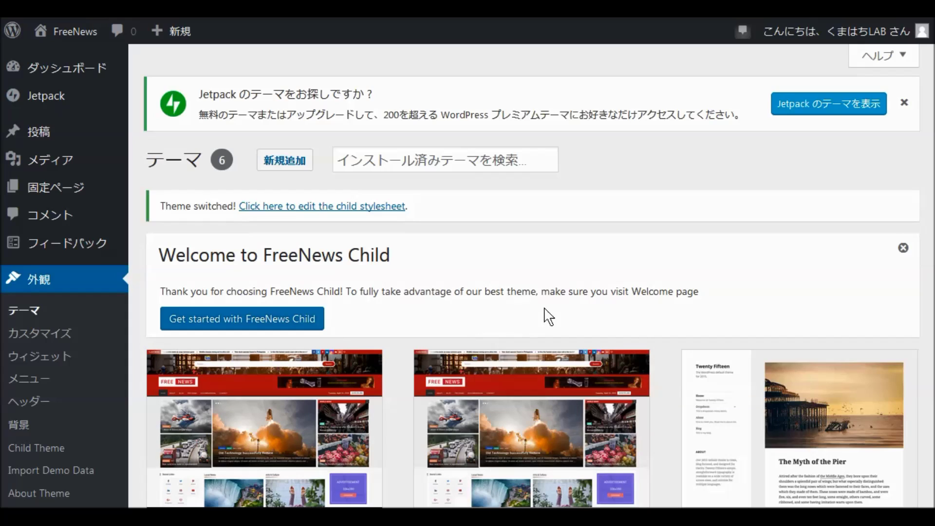
# Step: Dismiss the FreeNews Child welcome notice and open the site identity settings (サイト基本情報) in the theme customizer
pyautogui.click(903, 248)
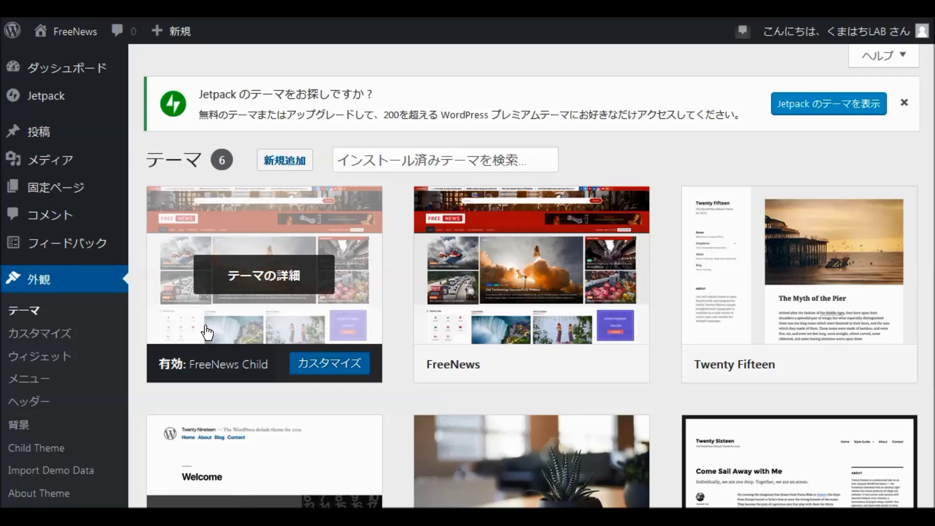
pyautogui.click(42, 336)
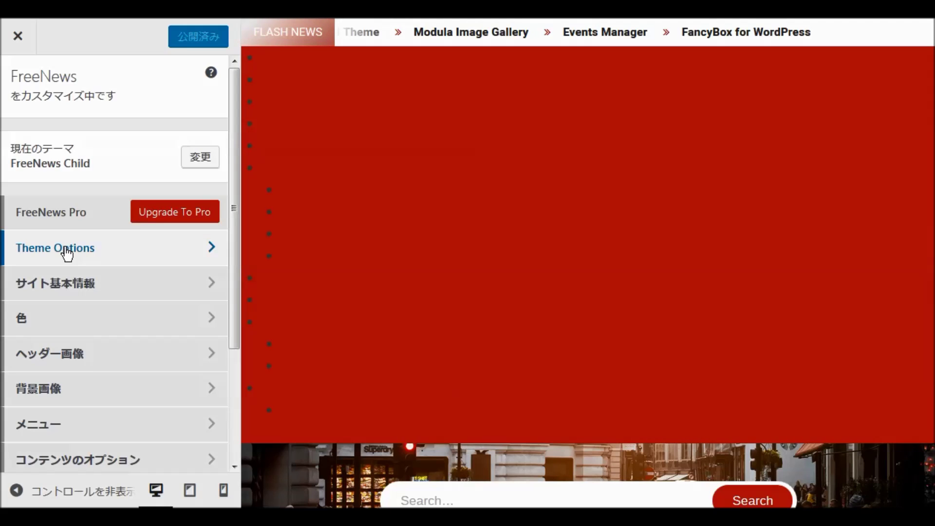
pyautogui.click(74, 286)
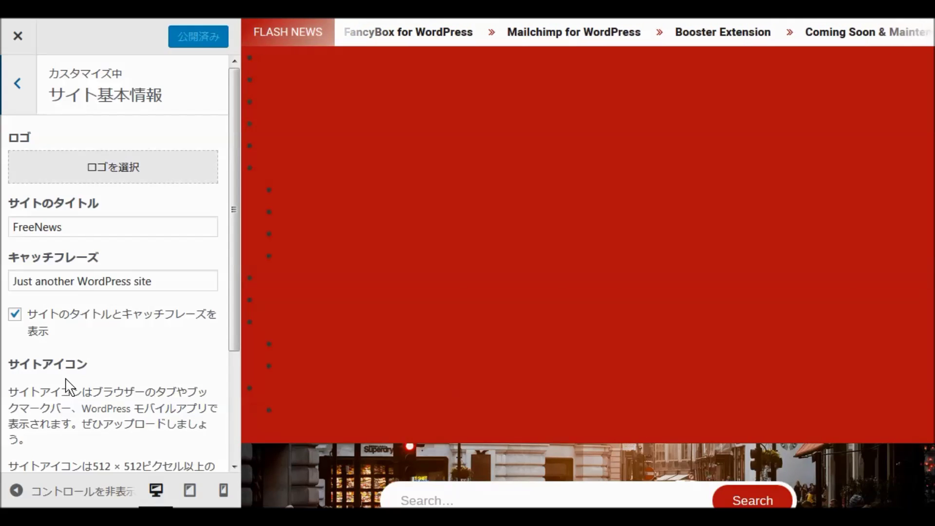
# Step: Upload 908_logo-150.png from the 908 folder inside the WP pictures folder as a logo image
pyautogui.click(117, 174)
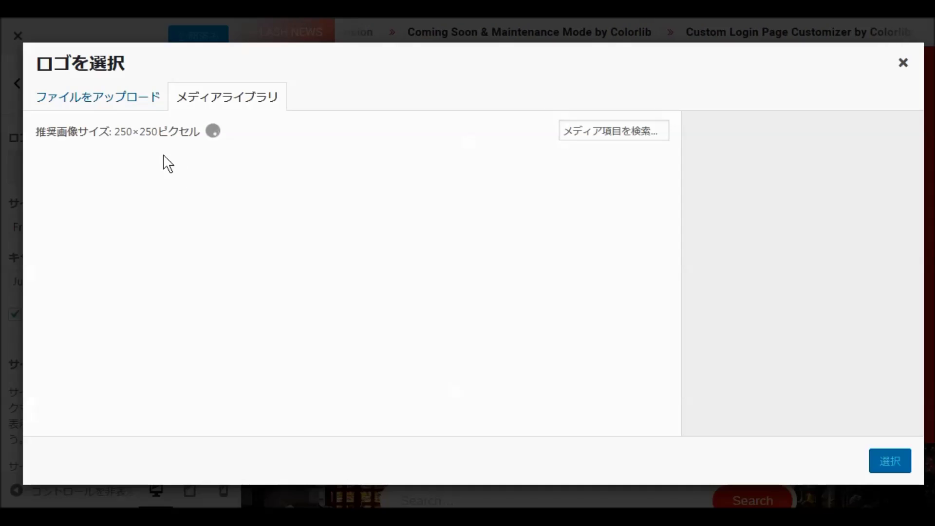
pyautogui.click(108, 103)
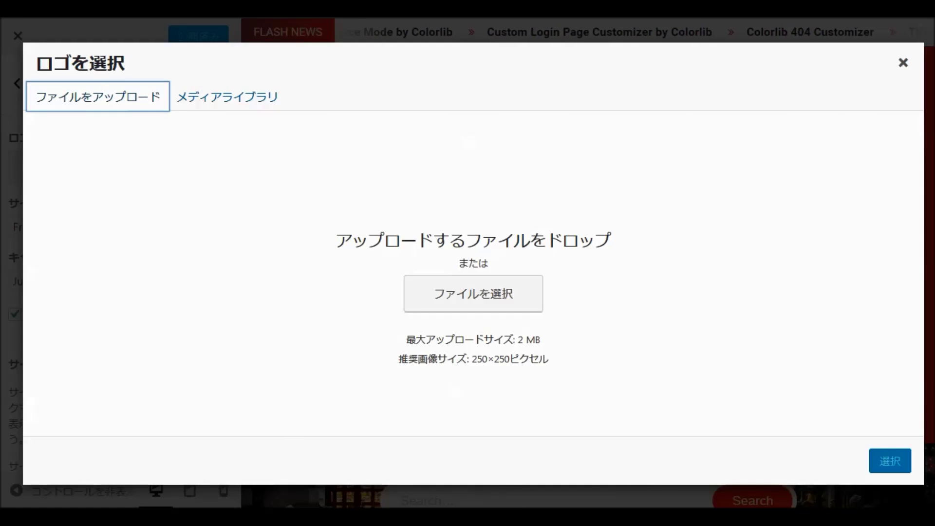
pyautogui.click(166, 493)
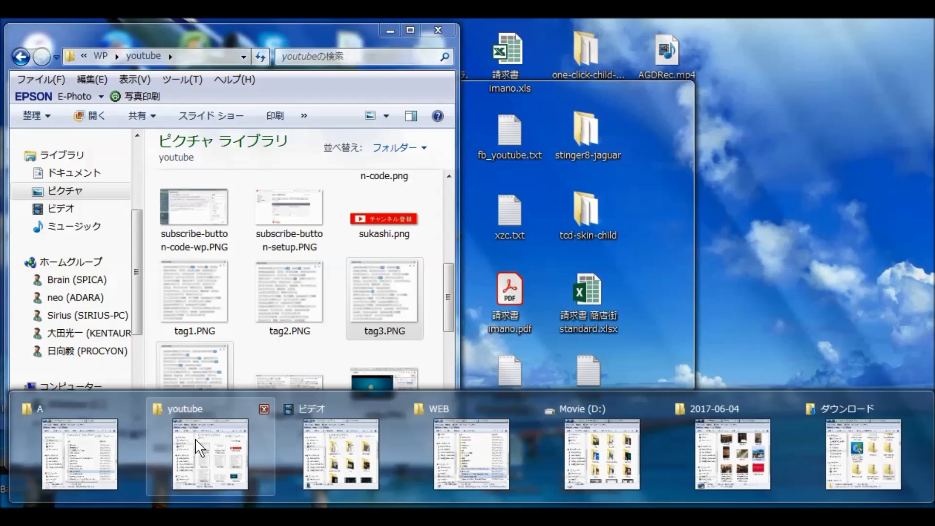
pyautogui.click(200, 447)
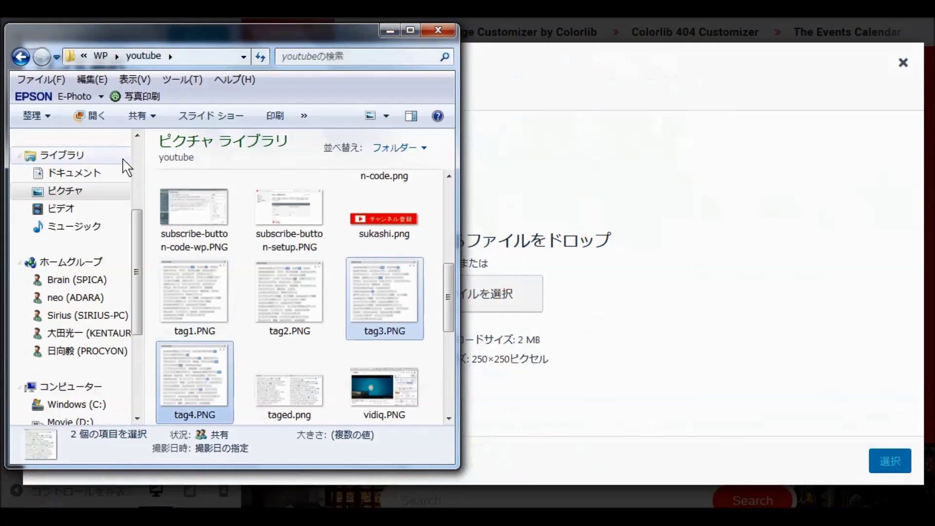
pyautogui.click(102, 57)
pyautogui.scroll(5, 379, 270)
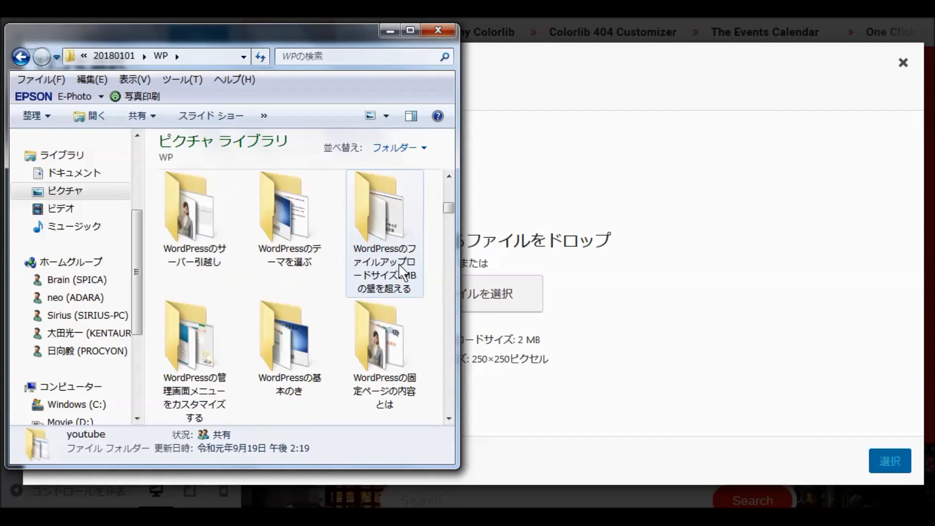
pyautogui.scroll(10, 398, 269)
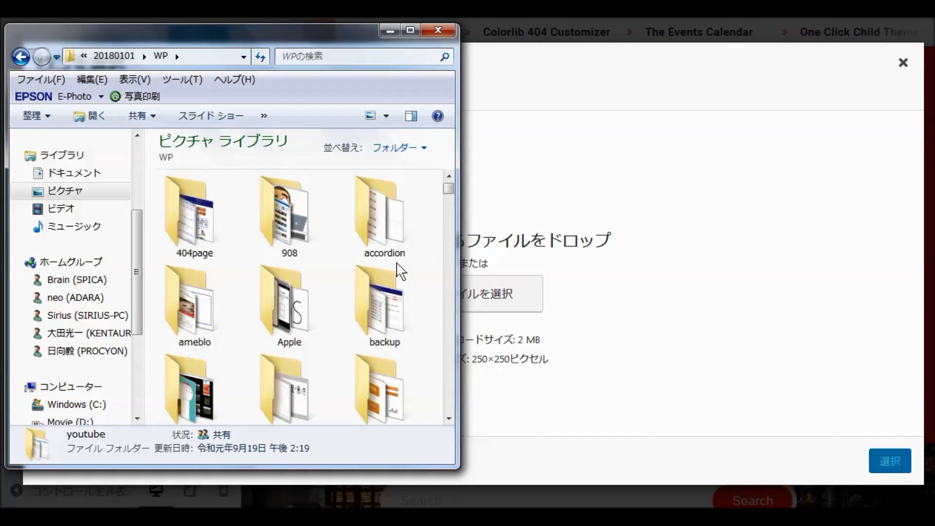
pyautogui.doubleClick(286, 214)
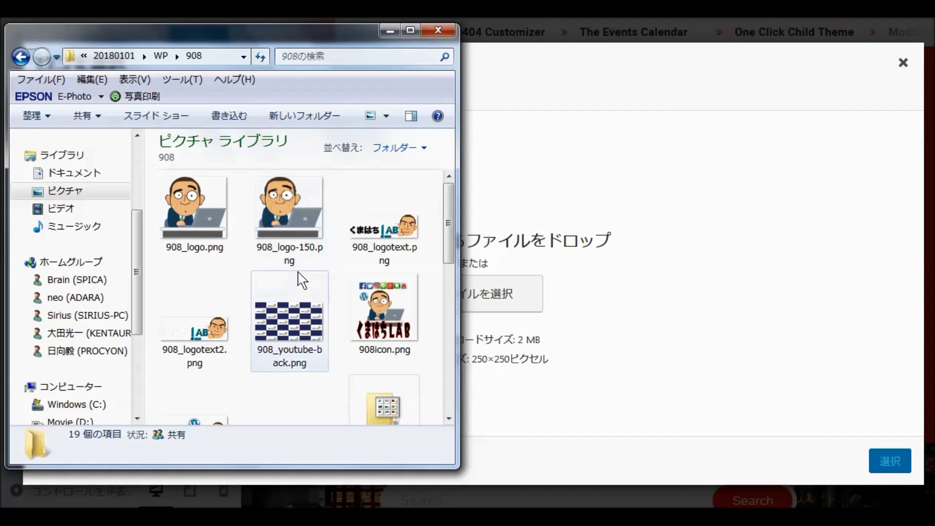
pyautogui.moveTo(281, 209); pyautogui.dragTo(410, 162)
pyautogui.click(382, 27)
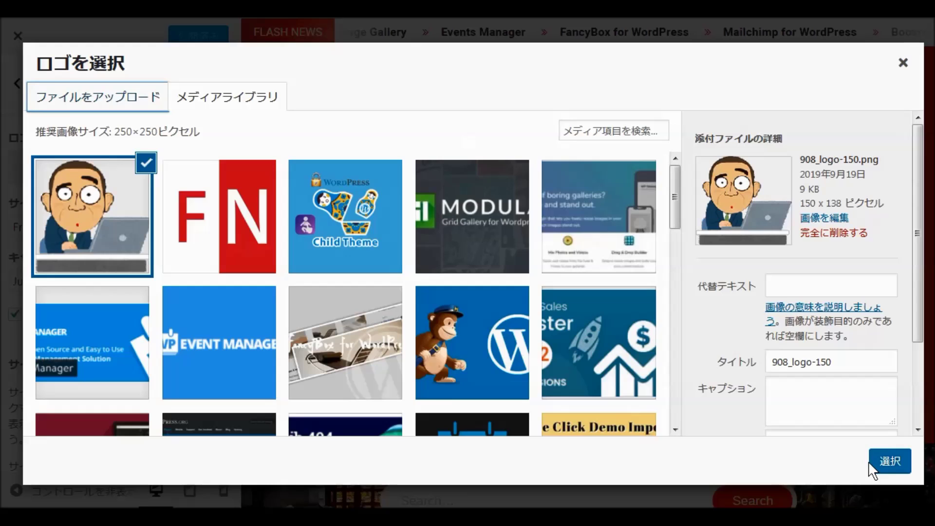
# Step: Set the uploaded 908_logo-150 image as the site logo and turn off display of the site title and tagline
pyautogui.click(892, 460)
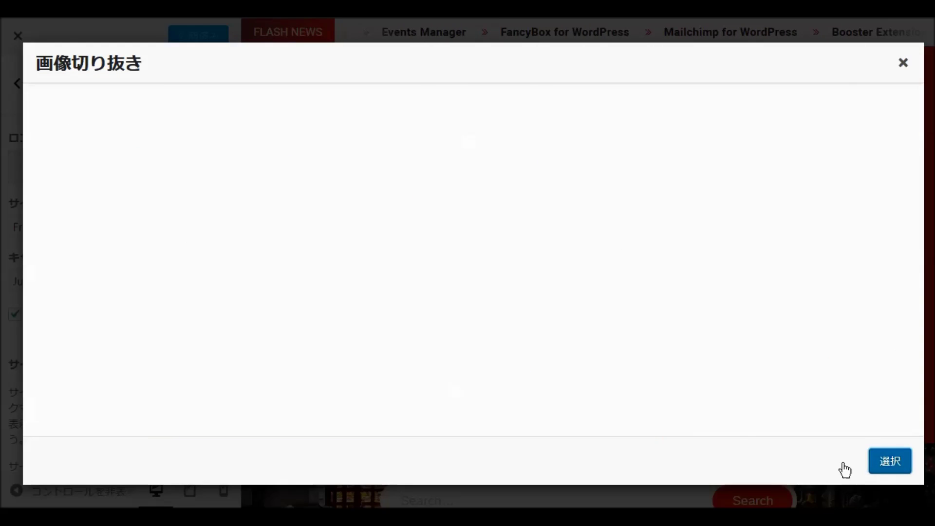
pyautogui.click(864, 462)
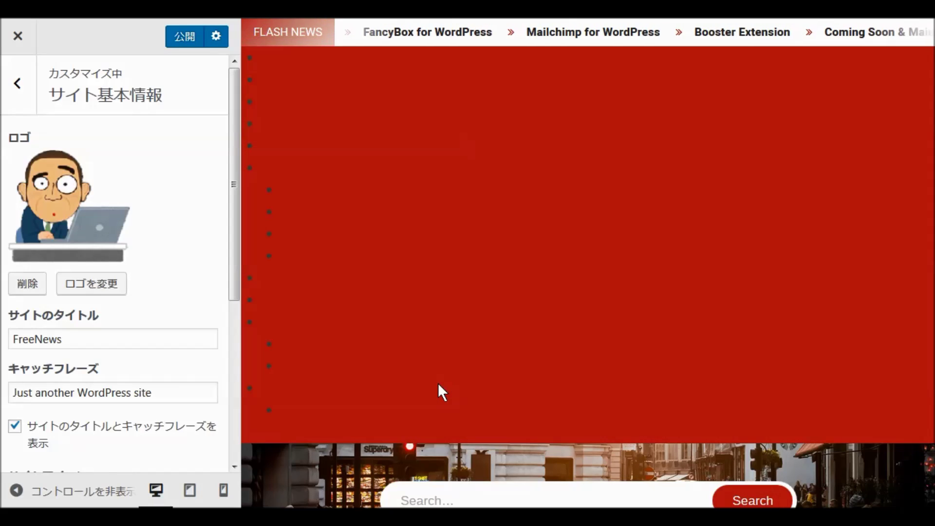
pyautogui.scroll(-3, 141, 326)
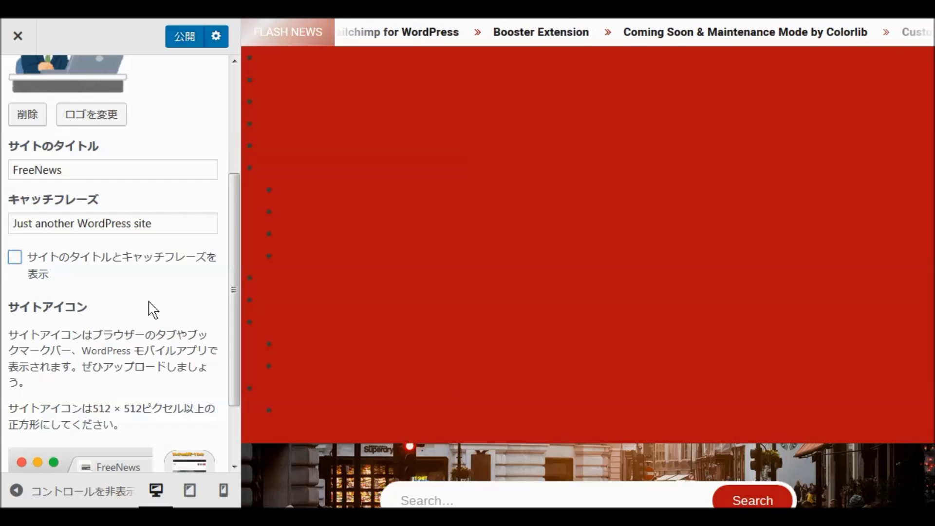
# Step: Replace the site icon with the くまはちLAB character image from the media library and publish the site identity changes
pyautogui.scroll(-2, 150, 308)
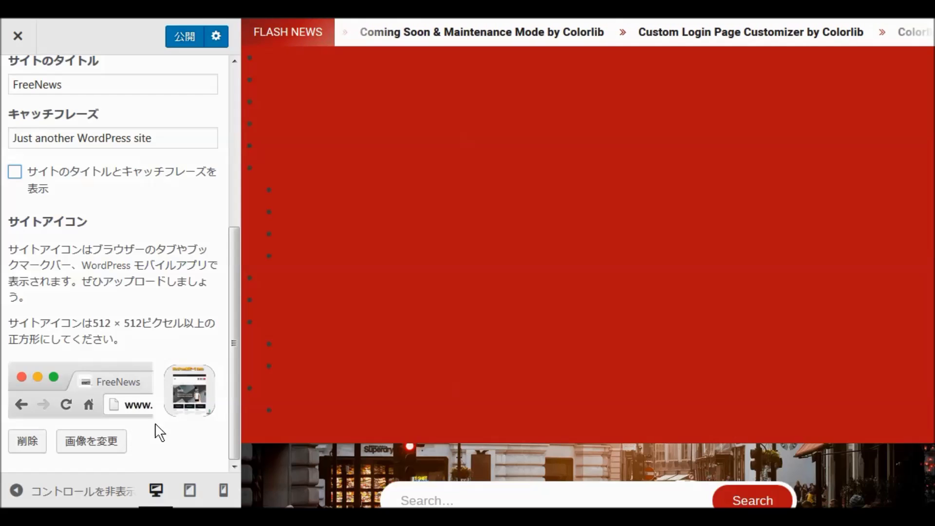
pyautogui.click(88, 446)
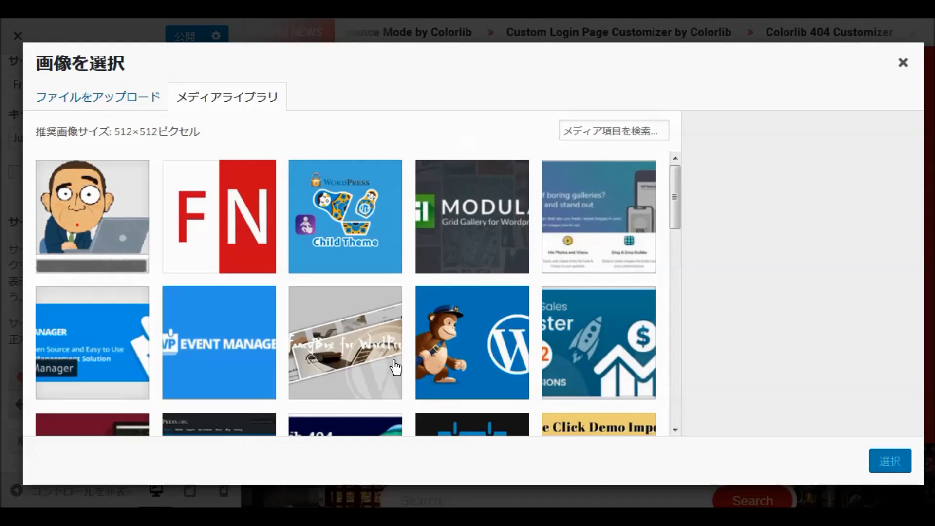
pyautogui.moveTo(672, 208); pyautogui.dragTo(688, 411)
pyautogui.moveTo(681, 297); pyautogui.dragTo(694, 402)
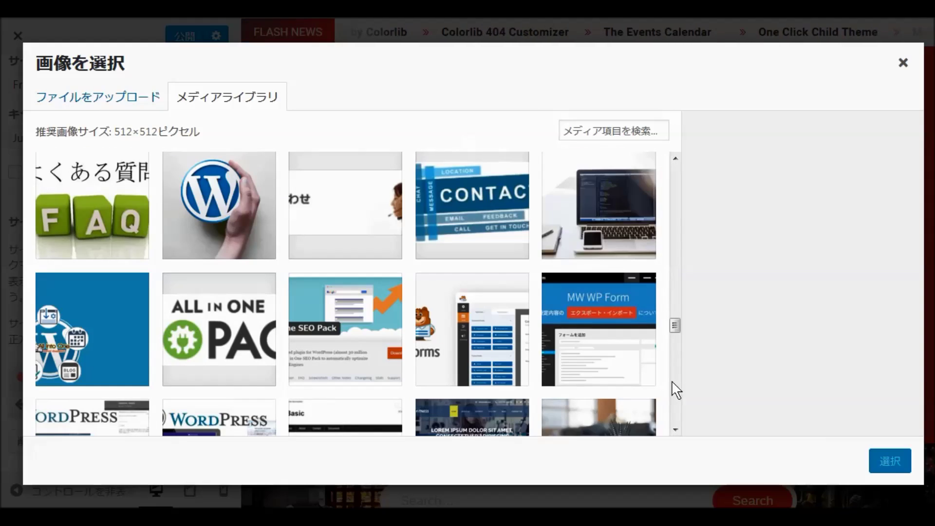
pyautogui.moveTo(672, 333); pyautogui.dragTo(681, 287)
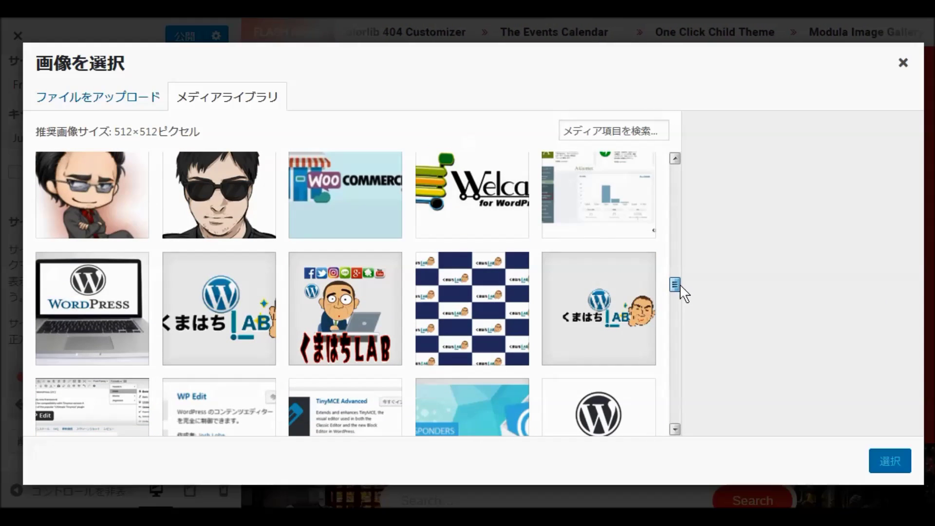
pyautogui.click(347, 314)
pyautogui.click(880, 463)
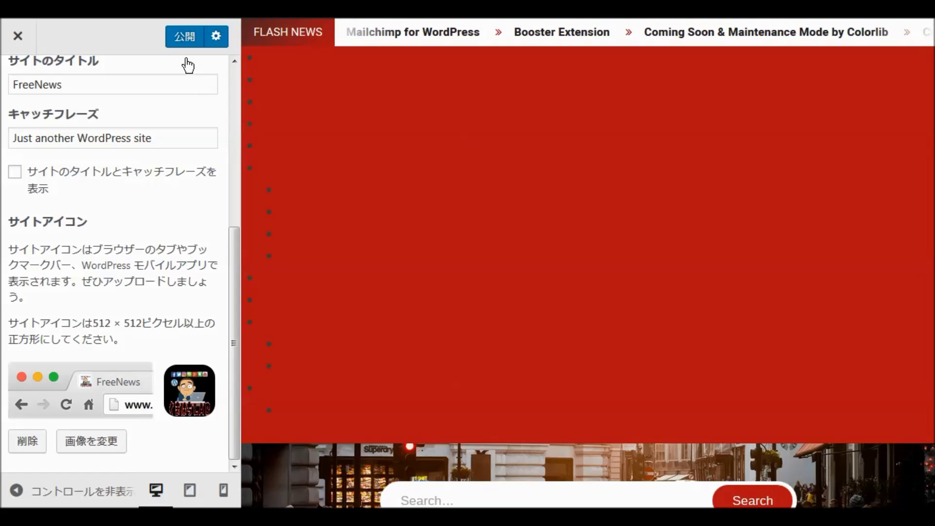
pyautogui.click(184, 43)
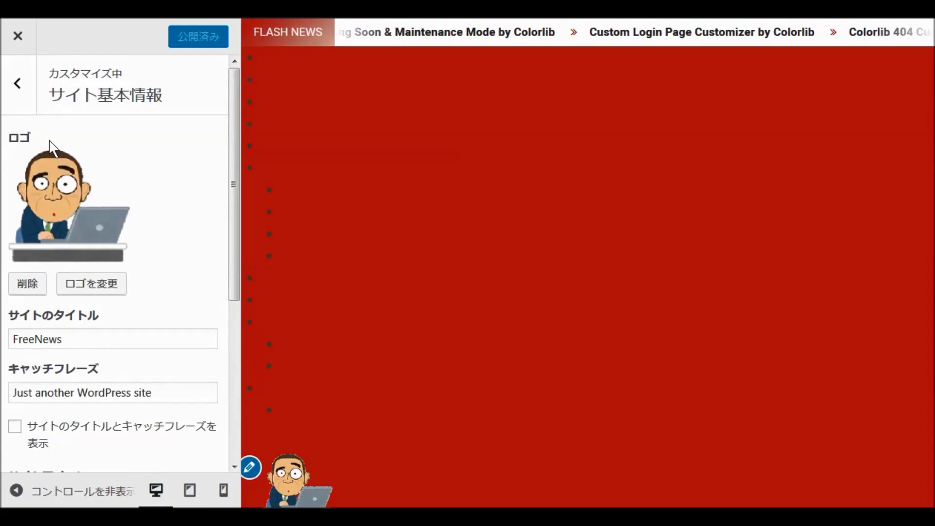
# Step: In All theme Options, select the セキュリティ category for the front page posts
pyautogui.click(18, 87)
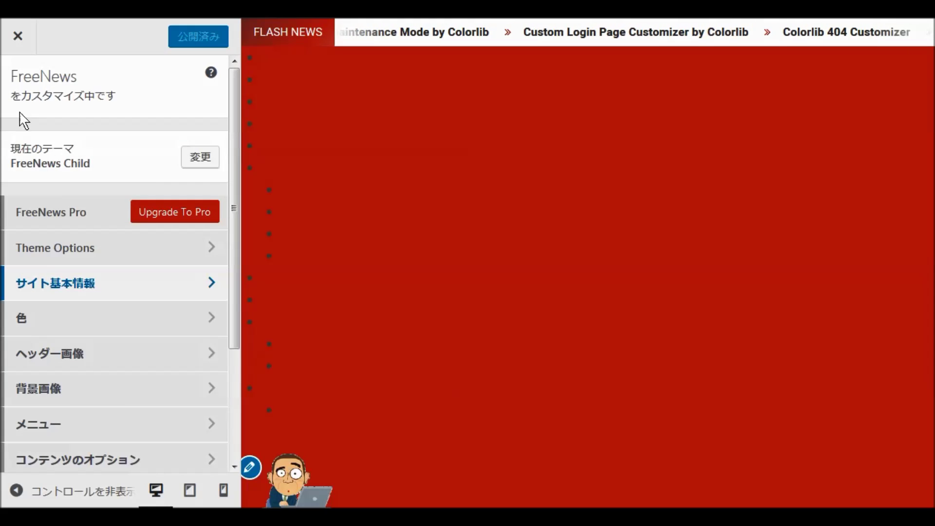
pyautogui.click(81, 249)
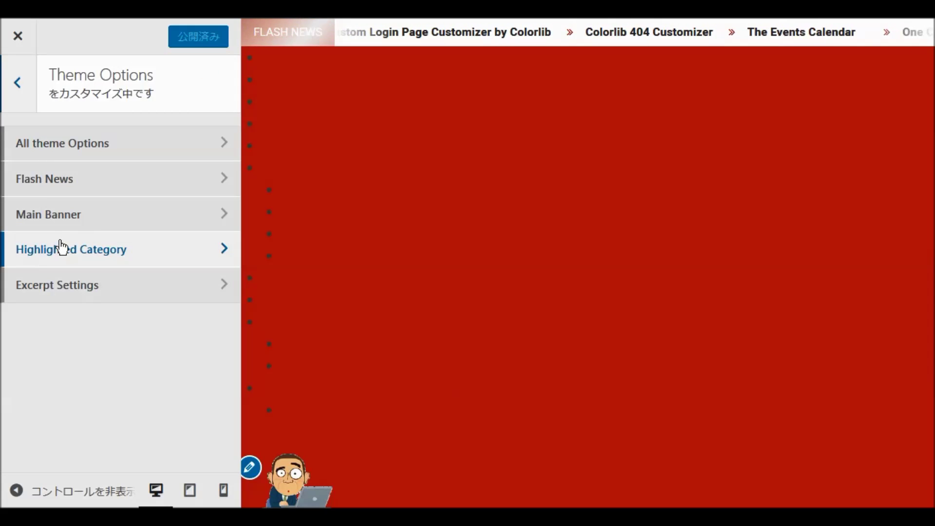
pyautogui.click(78, 144)
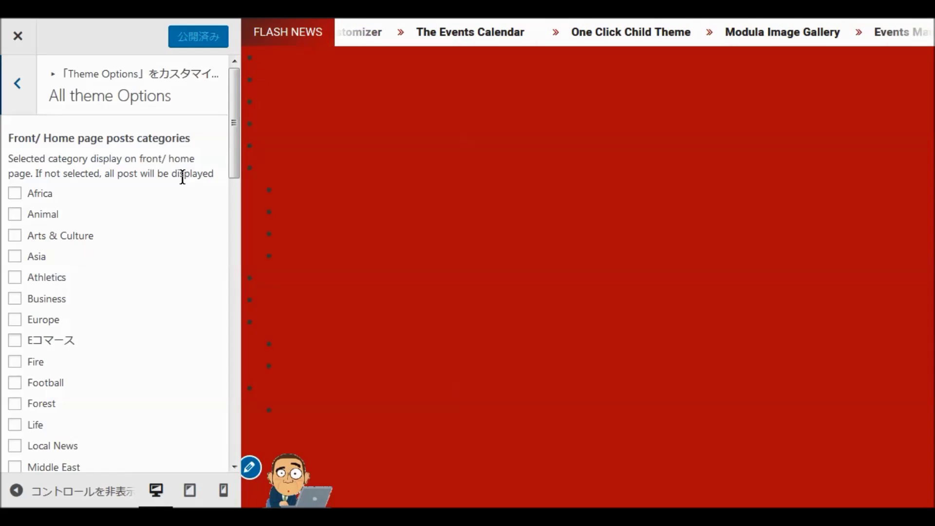
pyautogui.scroll(-7, 140, 201)
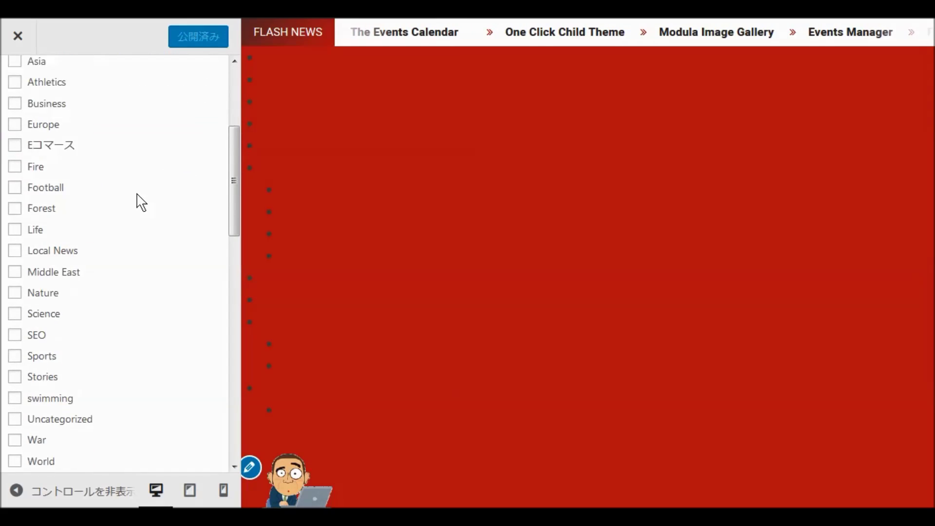
pyautogui.scroll(-2, 138, 201)
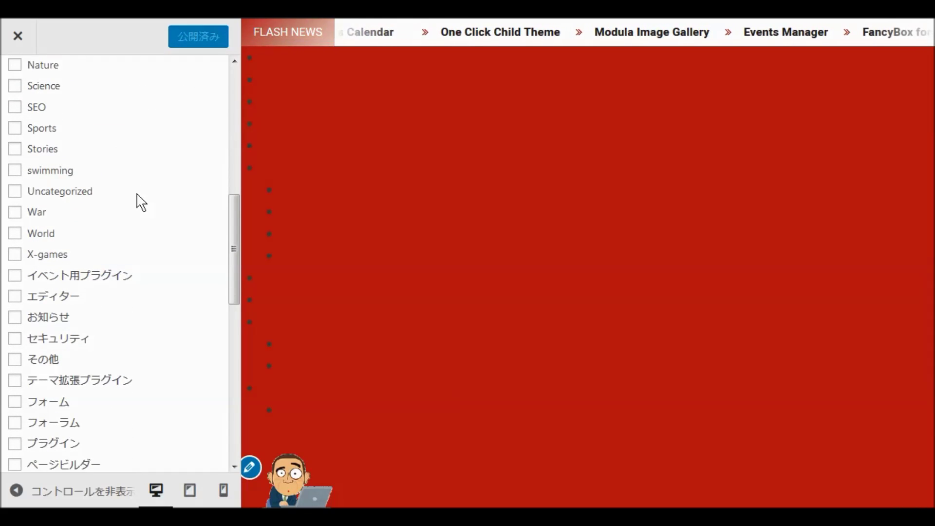
pyautogui.scroll(-2, 103, 215)
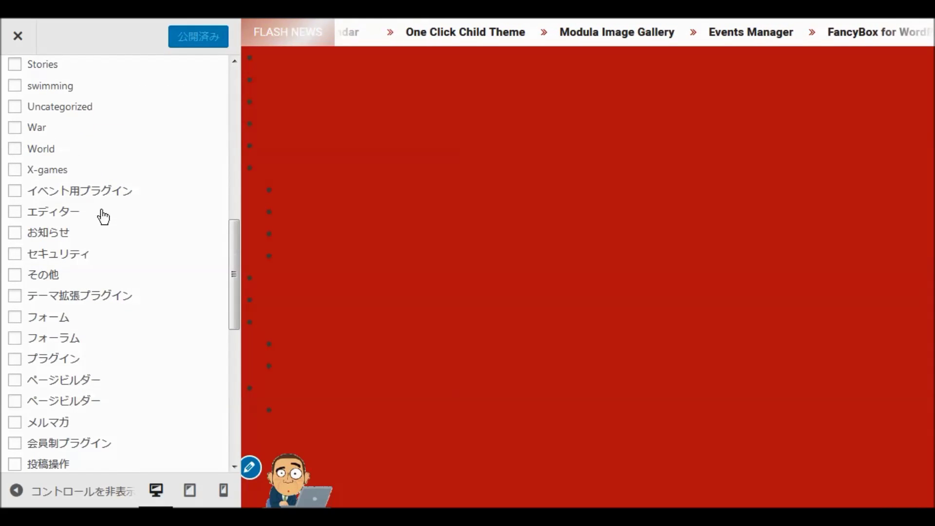
pyautogui.click(15, 254)
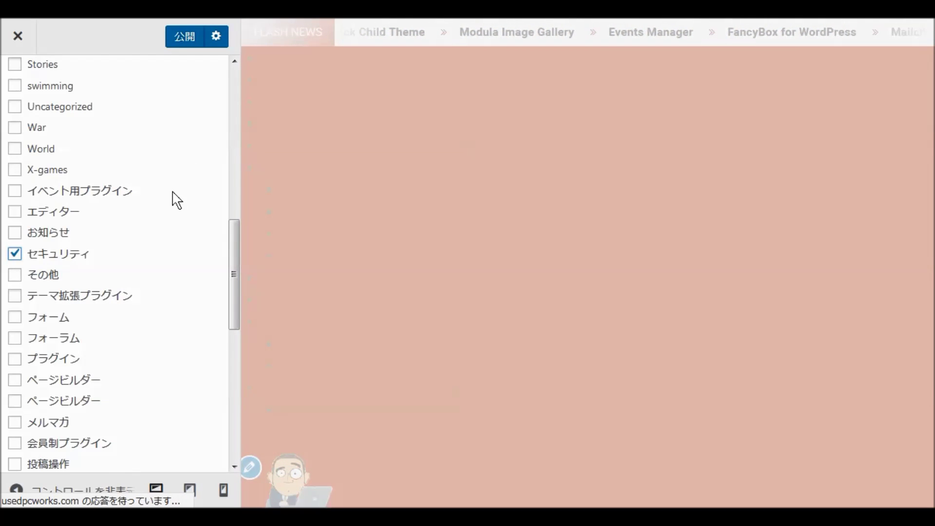
# Step: Review the blog, sidebar and pagination options, check the FreeNews demo site, and publish the theme options
pyautogui.scroll(-8, 175, 204)
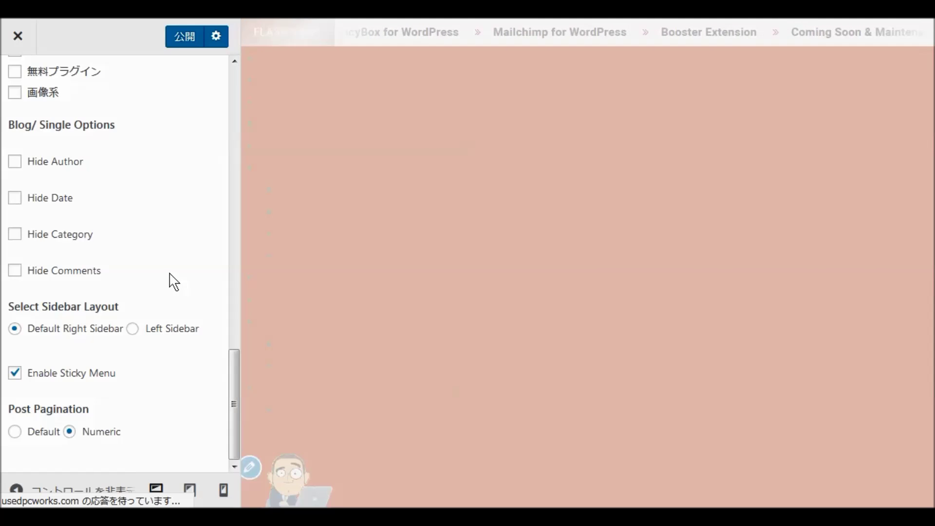
pyautogui.scroll(2, 173, 281)
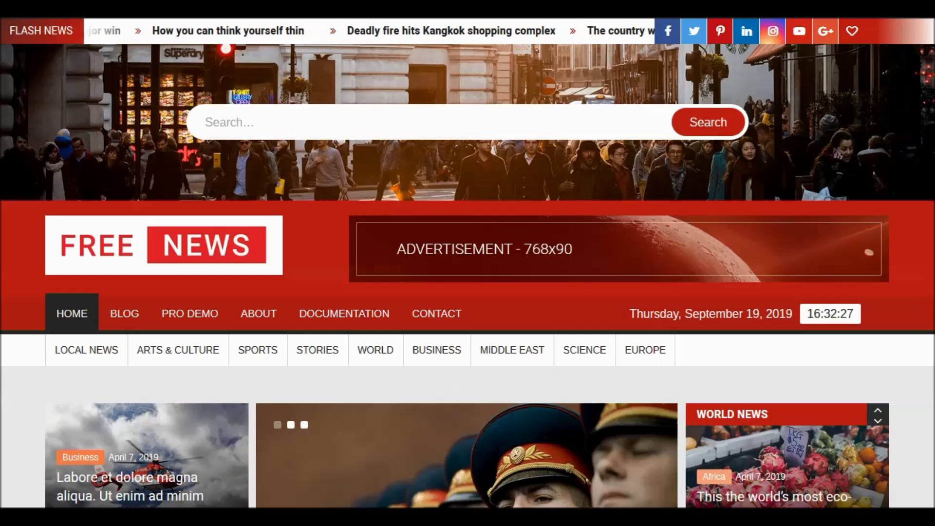
pyautogui.click(350, 20)
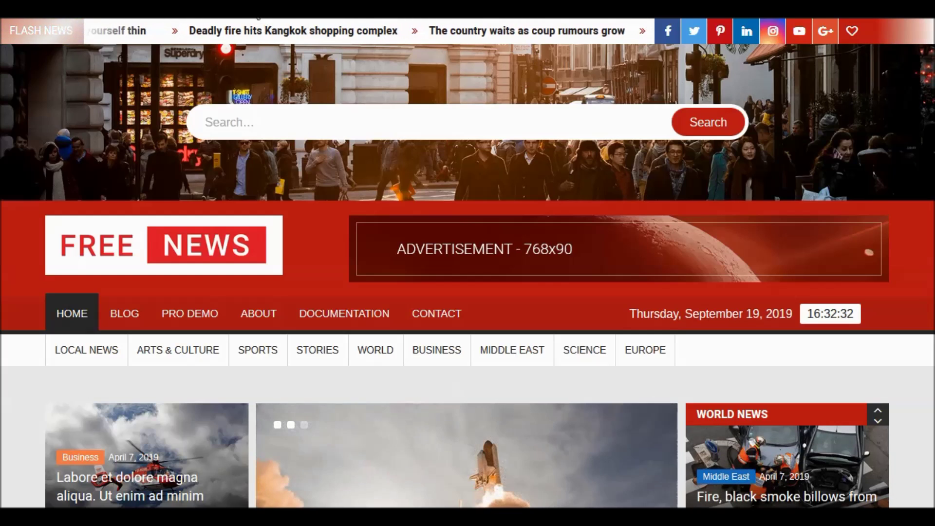
pyautogui.hotkey('ctrl', 'Tab')
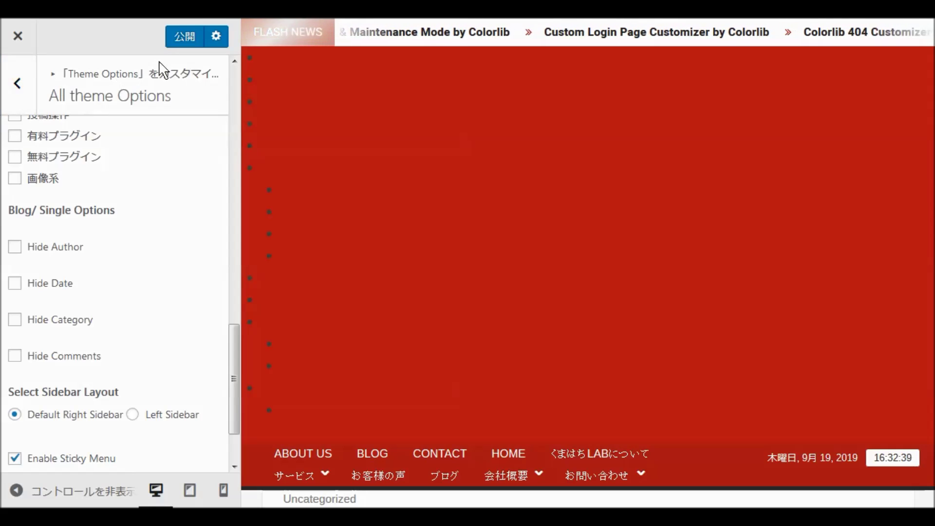
pyautogui.click(183, 39)
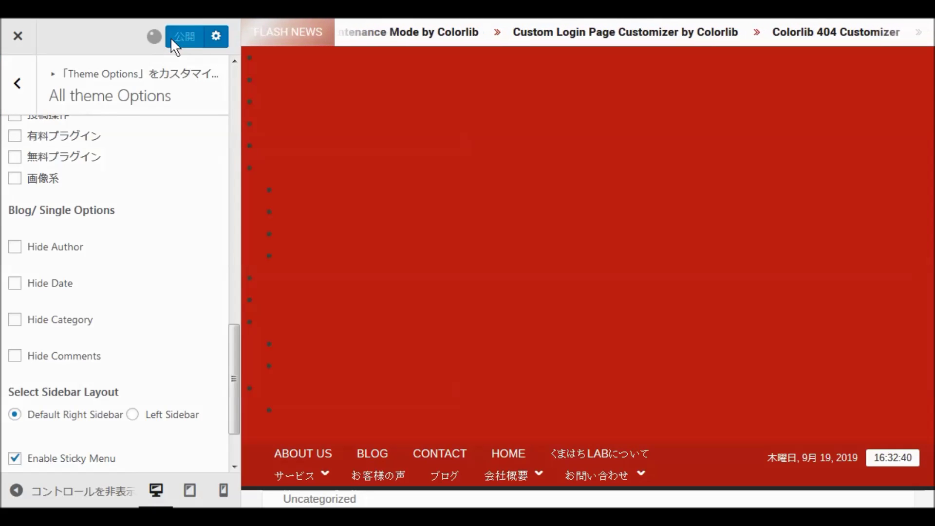
# Step: In the menu location settings, assign the social menu to Social Links and globalmenu to Primary
pyautogui.click(20, 88)
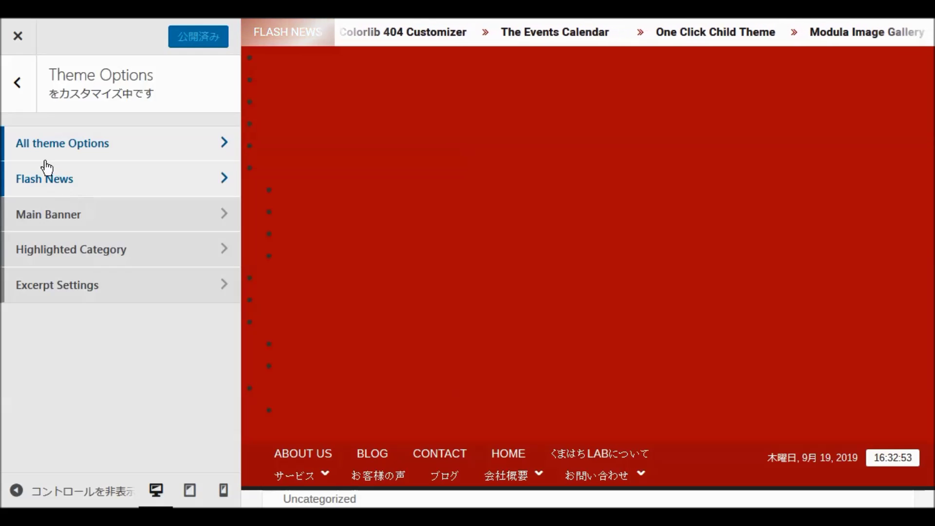
pyautogui.click(17, 82)
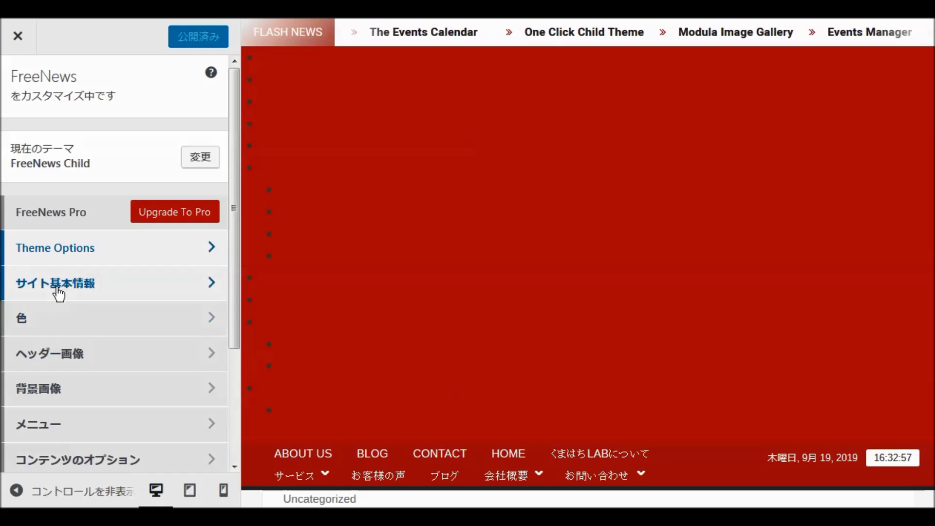
pyautogui.click(37, 424)
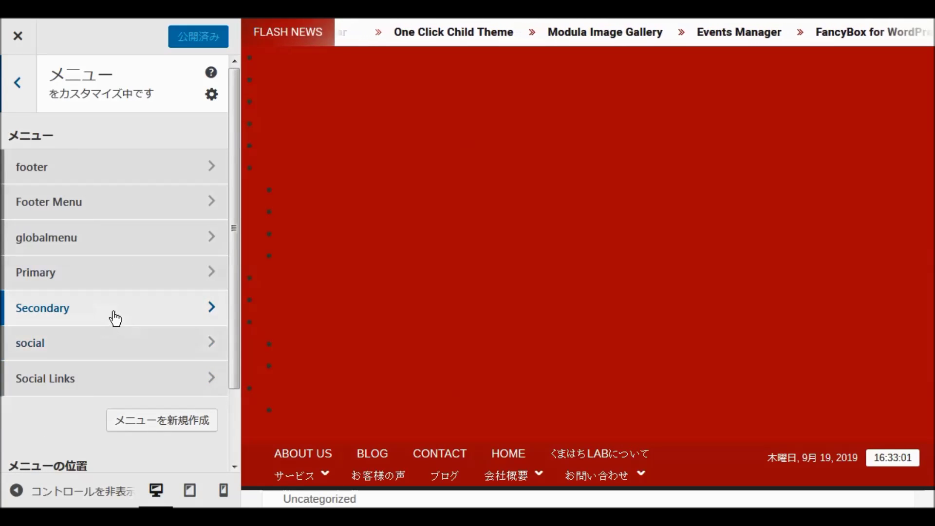
pyautogui.scroll(-2, 108, 301)
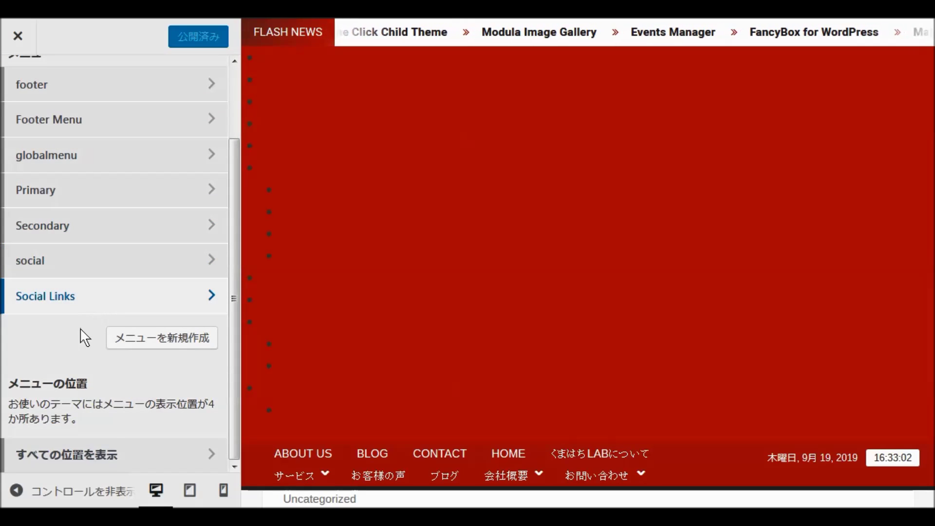
pyautogui.click(220, 460)
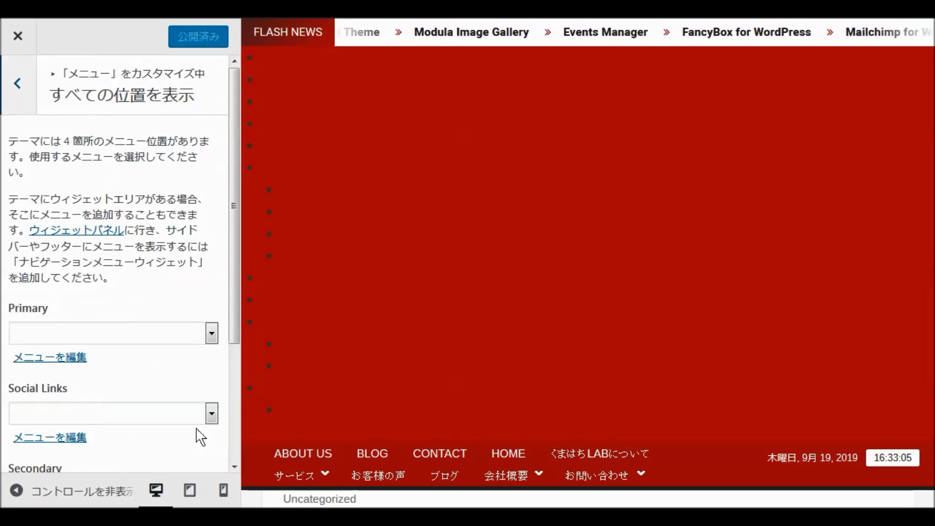
pyautogui.scroll(-3, 139, 307)
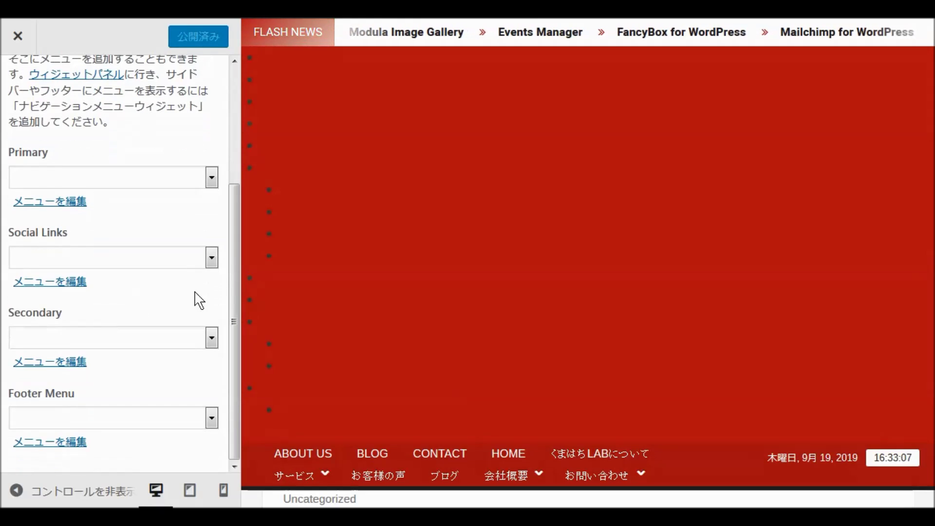
pyautogui.click(212, 262)
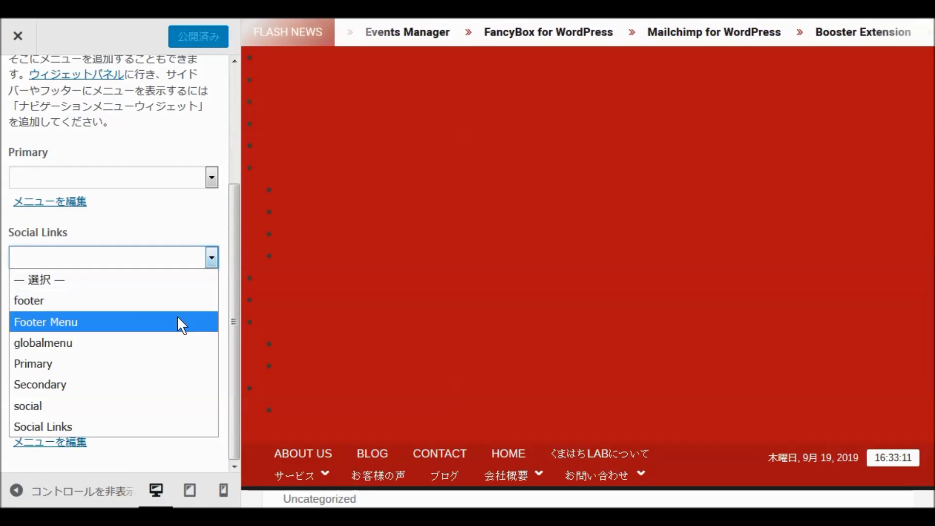
pyautogui.click(120, 404)
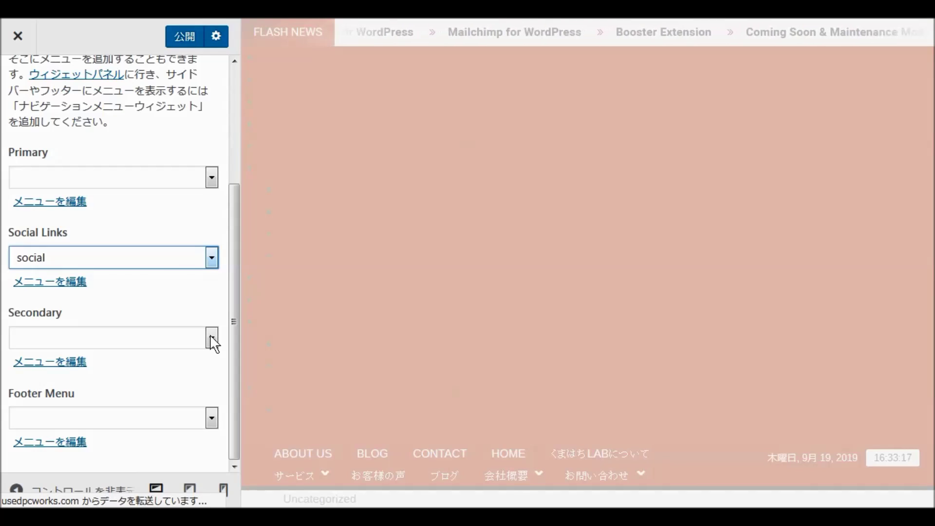
pyautogui.click(212, 179)
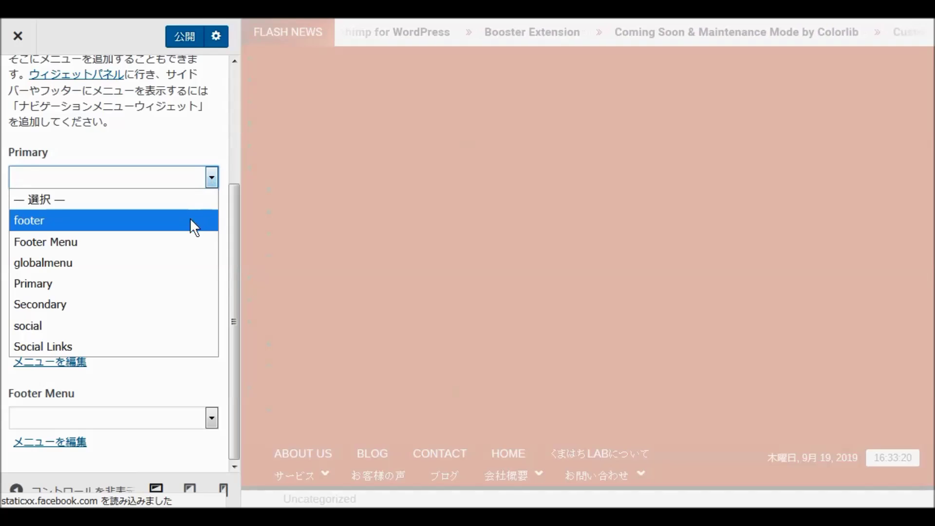
pyautogui.click(159, 258)
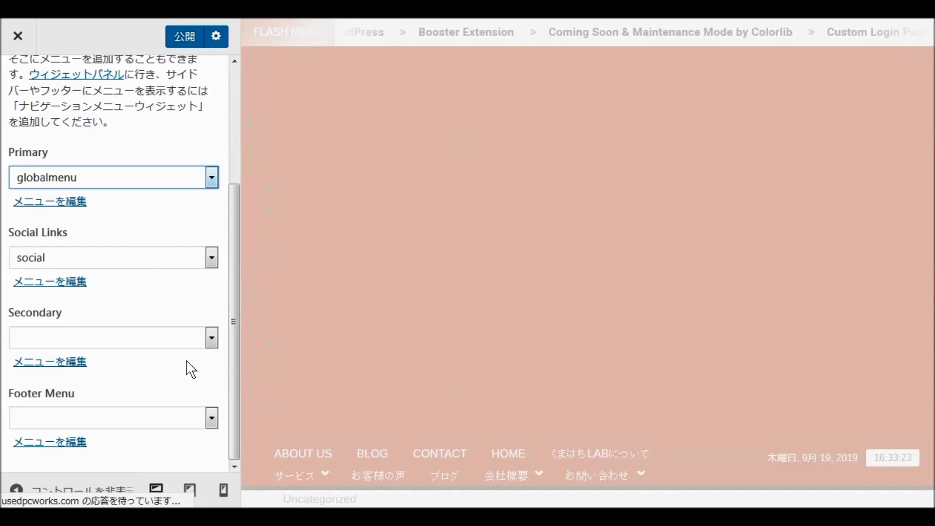
# Step: Assign the footer menu to both the Secondary and Footer Menu locations, publish the menu assignments, and check the site preview
pyautogui.click(212, 338)
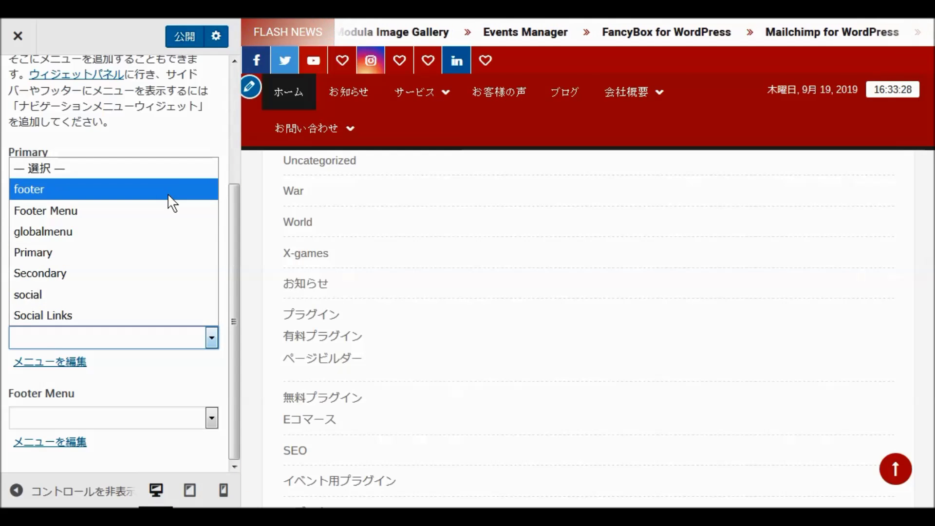
pyautogui.click(168, 193)
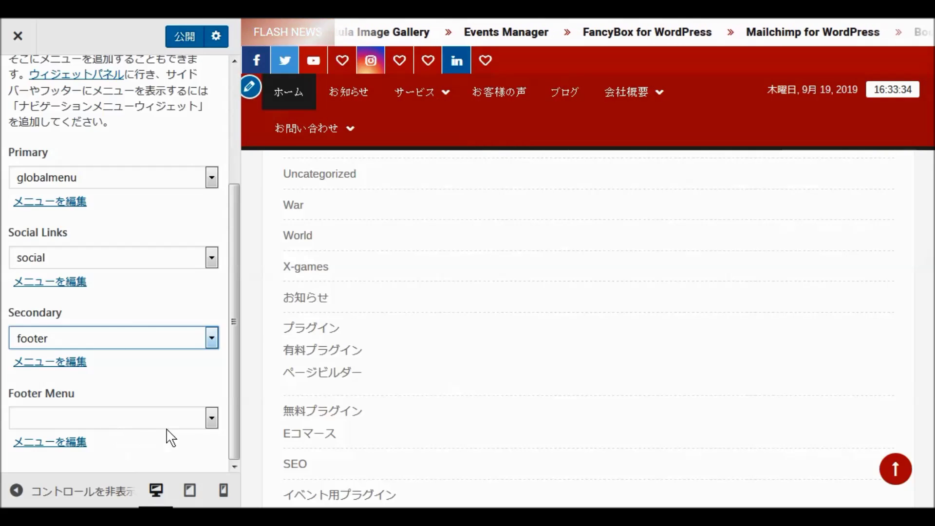
pyautogui.click(217, 420)
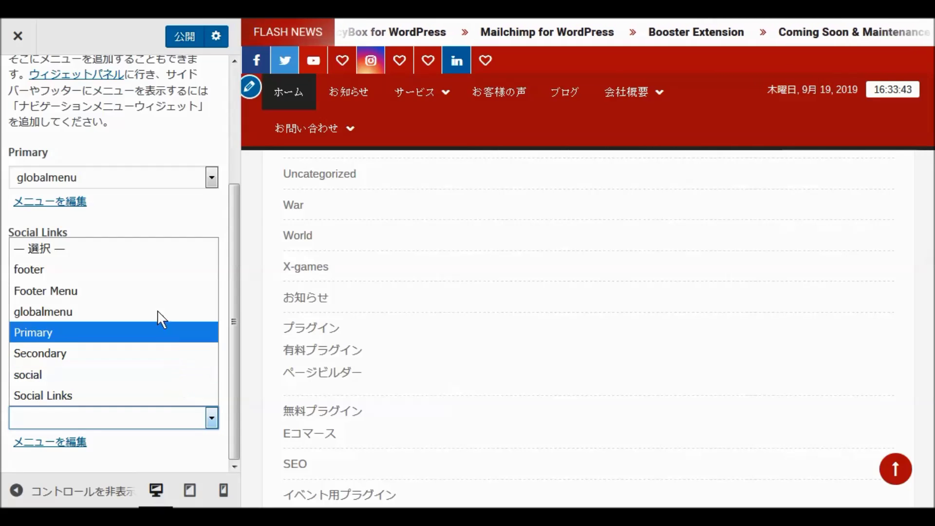
pyautogui.click(147, 269)
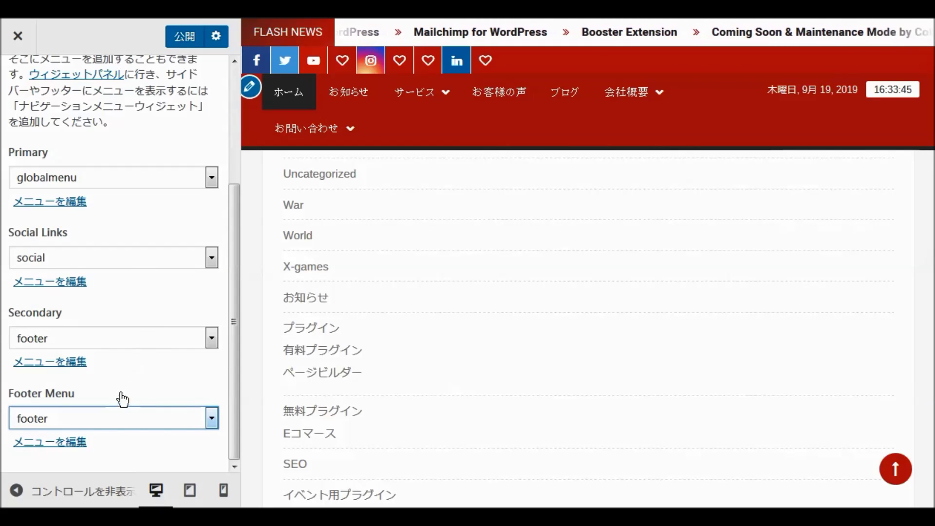
pyautogui.click(189, 39)
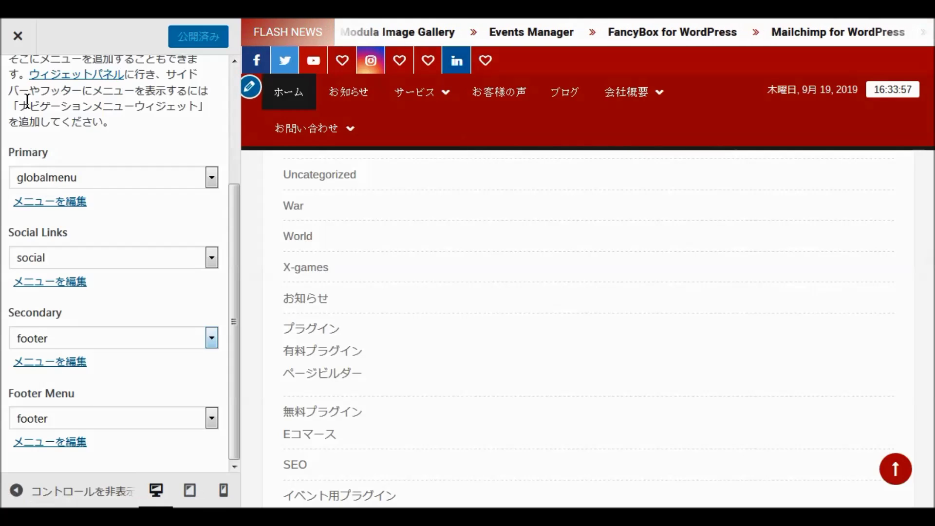
pyautogui.scroll(3, 78, 122)
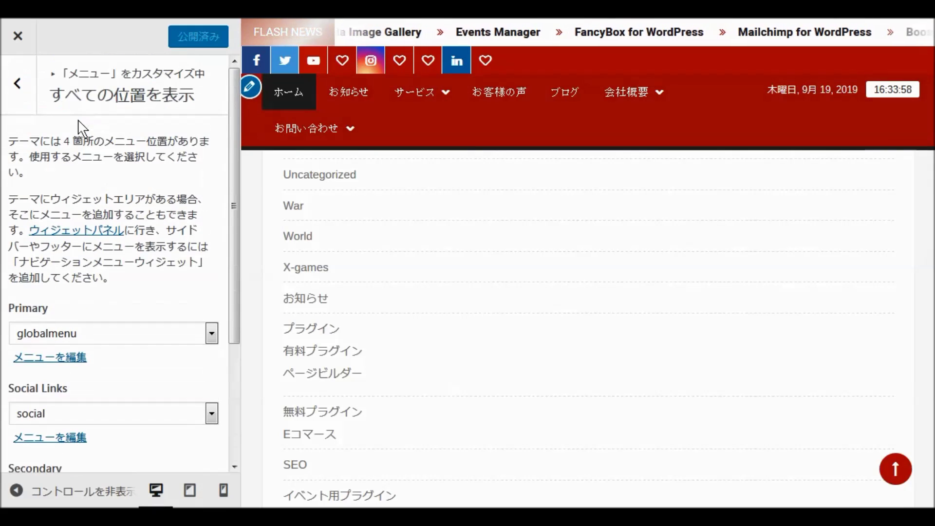
pyautogui.click(17, 84)
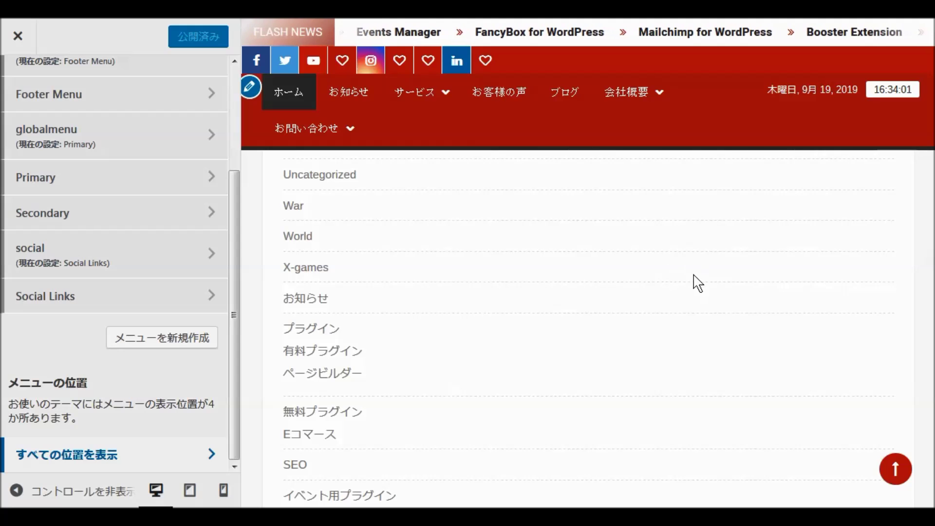
pyautogui.scroll(-10, 698, 283)
pyautogui.scroll(-5, 700, 287)
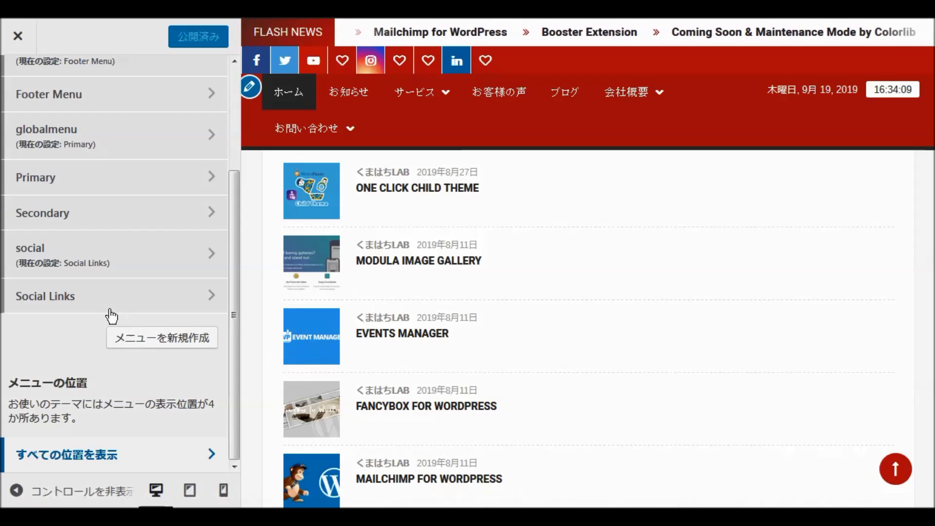
# Step: In the Blog/ Single Options of All theme Options, enable Hide Author and Hide Comments, publishing each change
pyautogui.scroll(3, 78, 268)
pyautogui.click(11, 87)
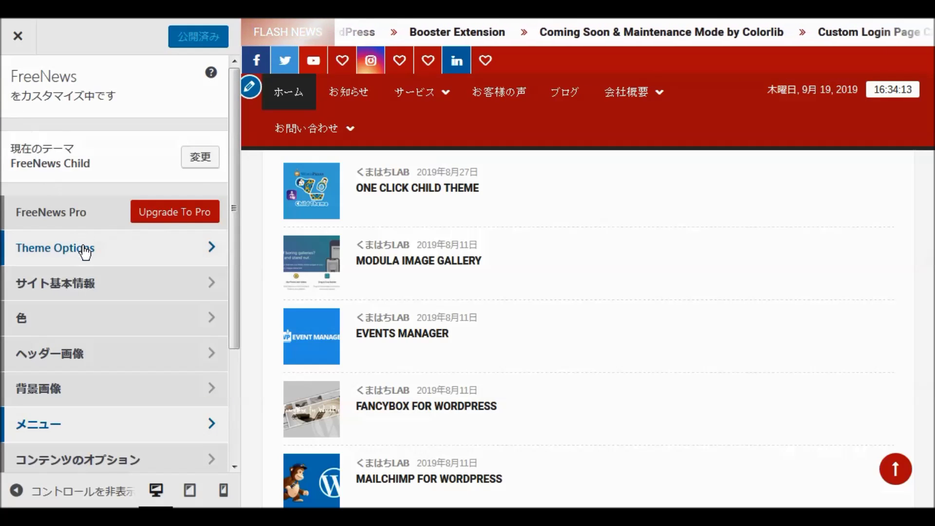
pyautogui.click(85, 252)
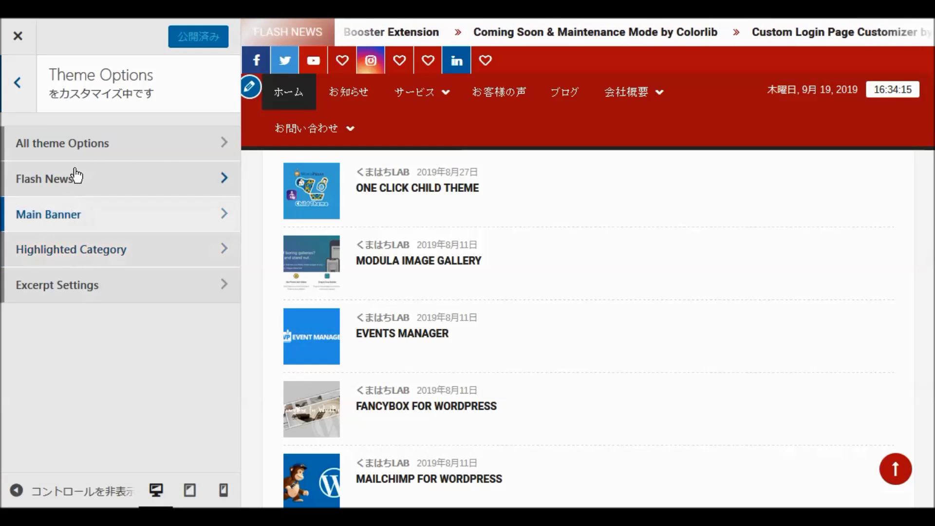
pyautogui.click(89, 150)
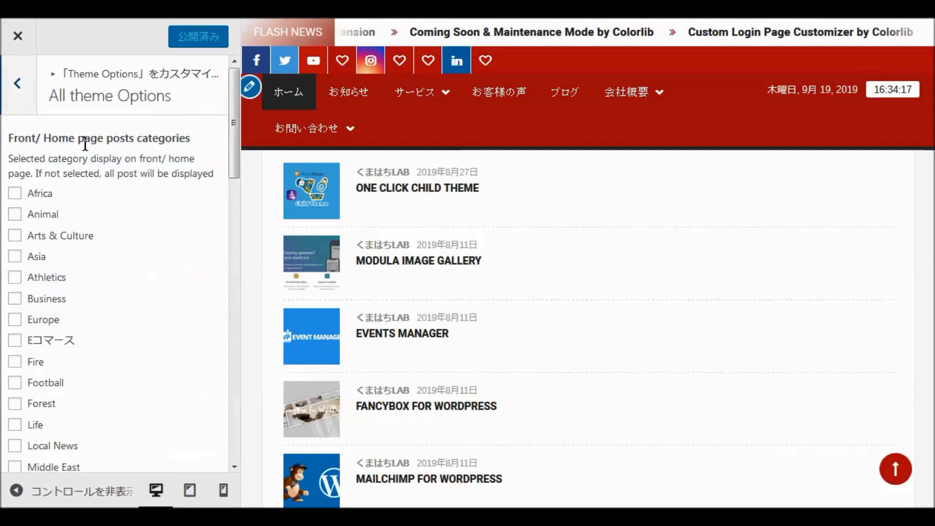
pyautogui.scroll(-10, 151, 265)
pyautogui.scroll(-10, 152, 263)
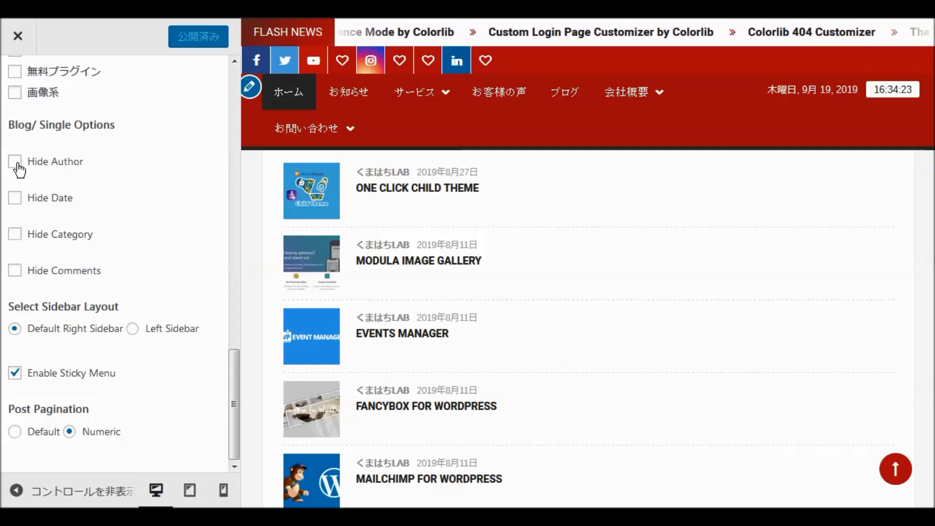
pyautogui.click(15, 162)
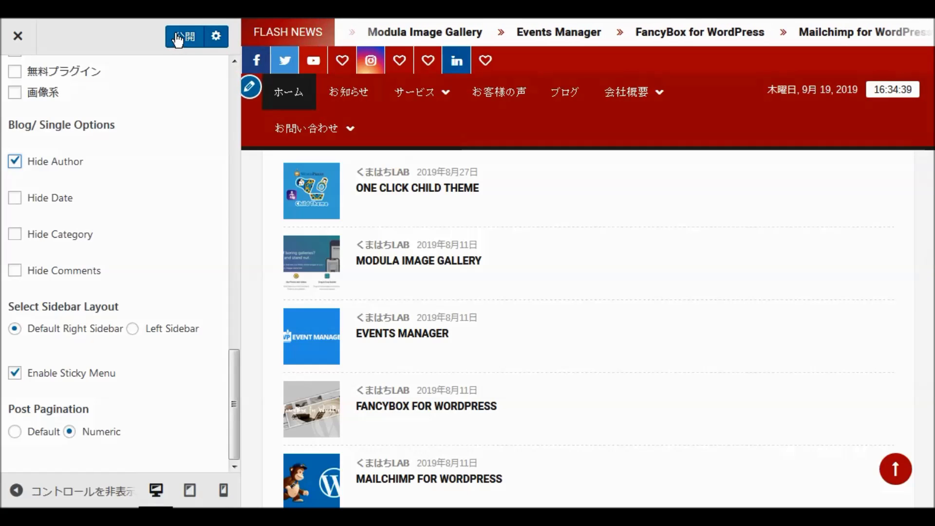
pyautogui.click(178, 39)
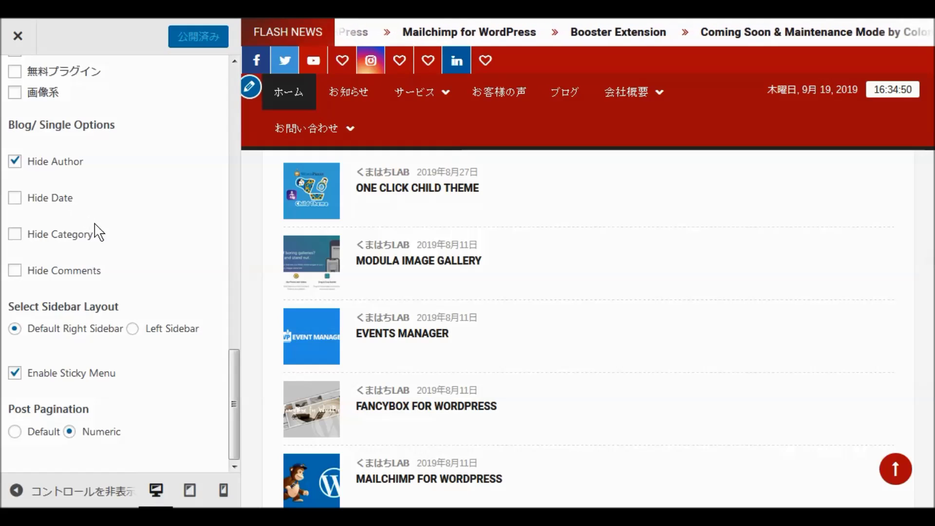
pyautogui.click(16, 273)
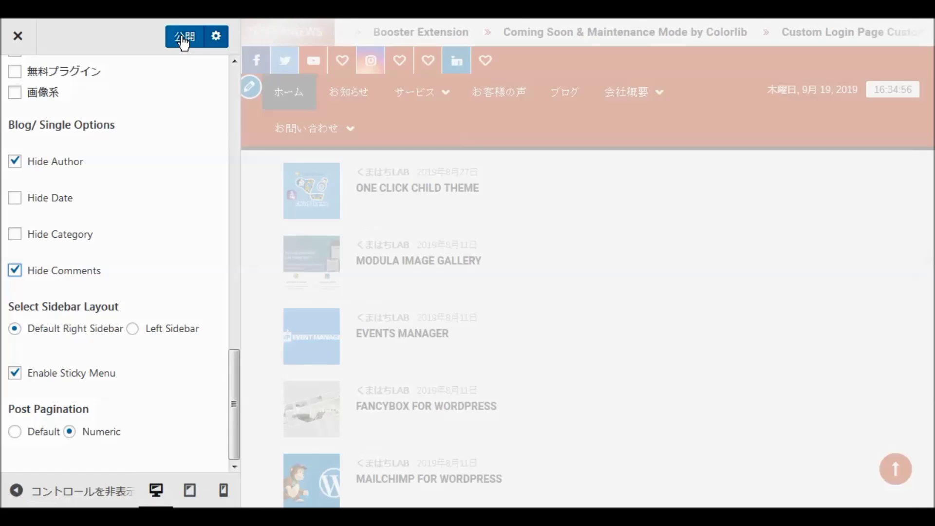
pyautogui.click(183, 37)
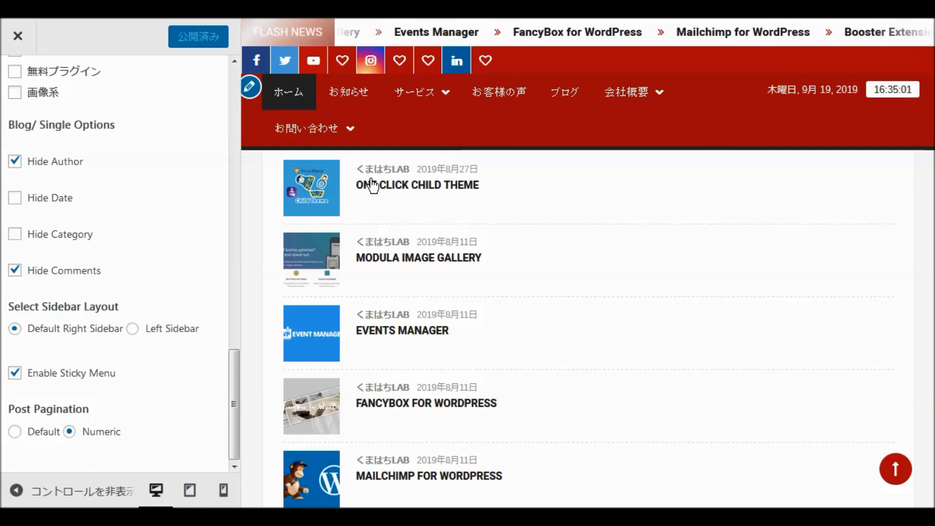
# Step: Examine the Flash News title setting and its available post categories in the Theme Options
pyautogui.scroll(15, 132, 199)
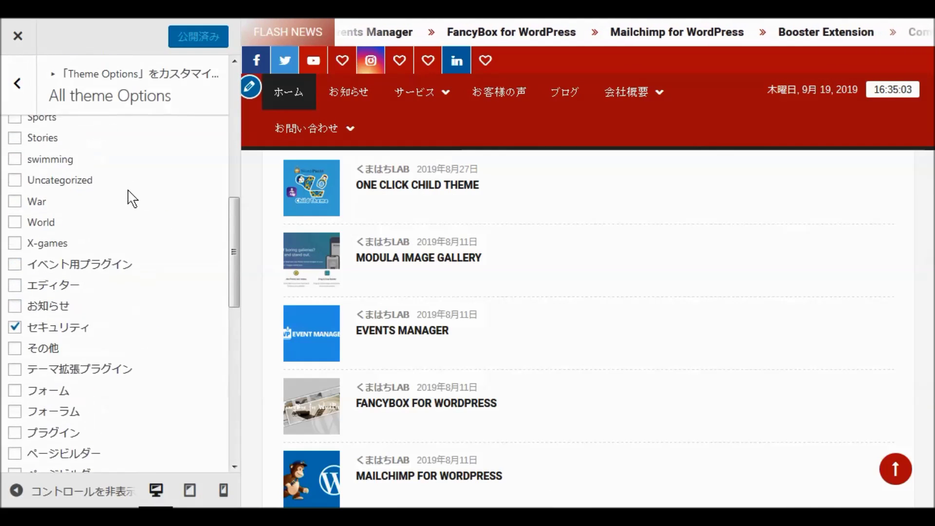
pyautogui.click(18, 84)
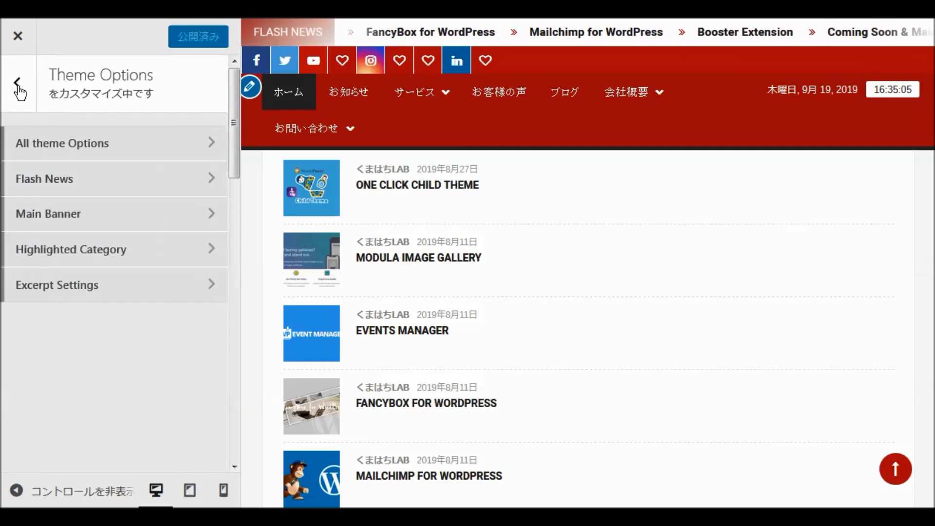
pyautogui.click(52, 180)
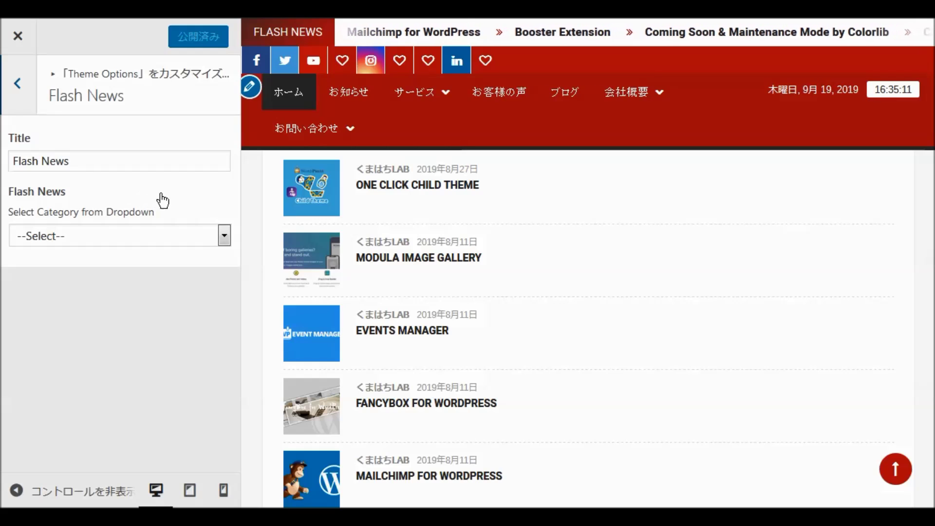
pyautogui.click(224, 237)
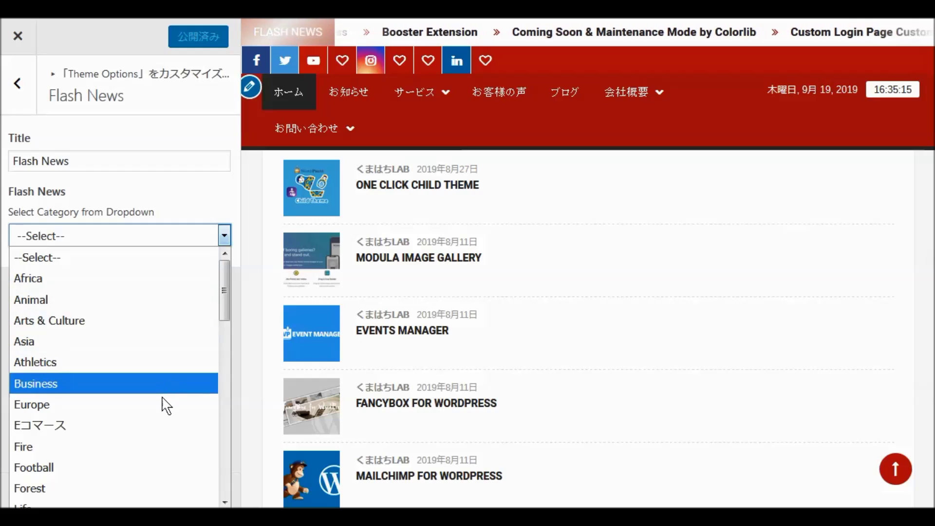
pyautogui.click(223, 236)
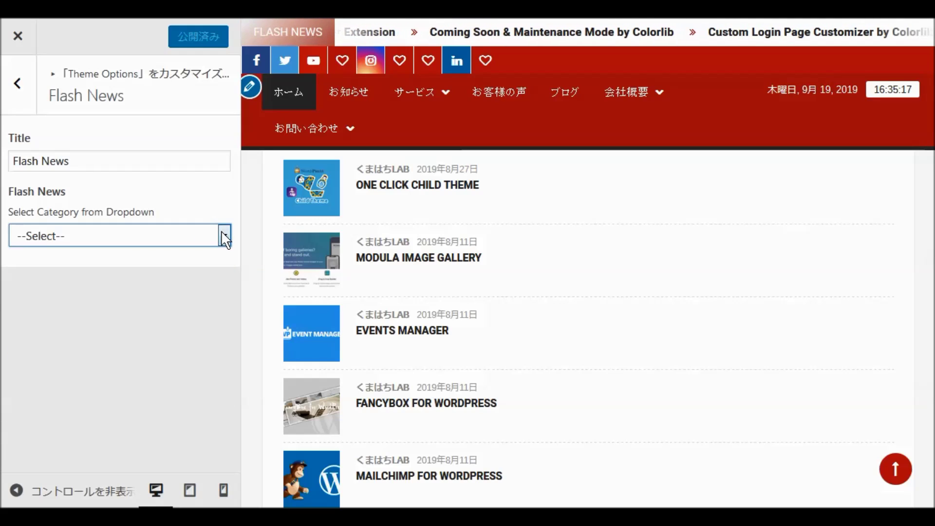
pyautogui.click(15, 86)
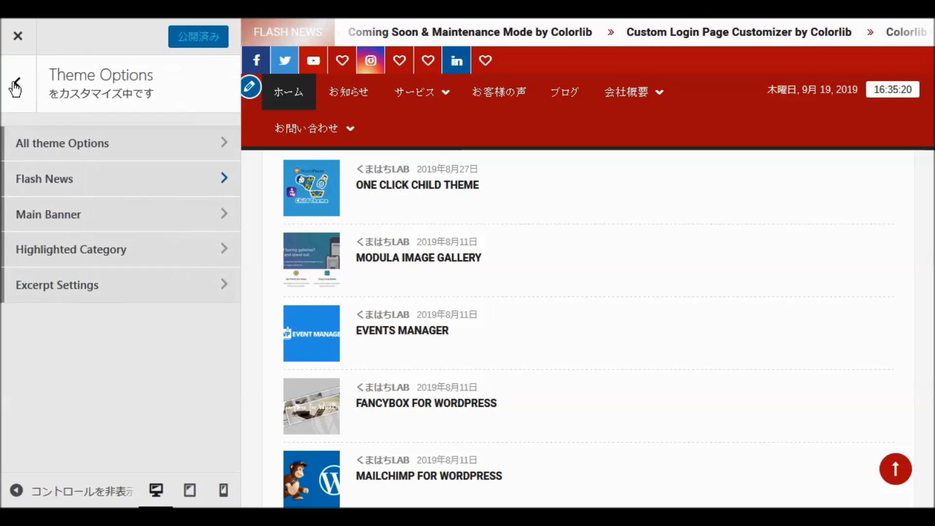
# Step: In the Main Banner theme options, choose the second ページビルダー category as the main banner and publish the change
pyautogui.click(62, 223)
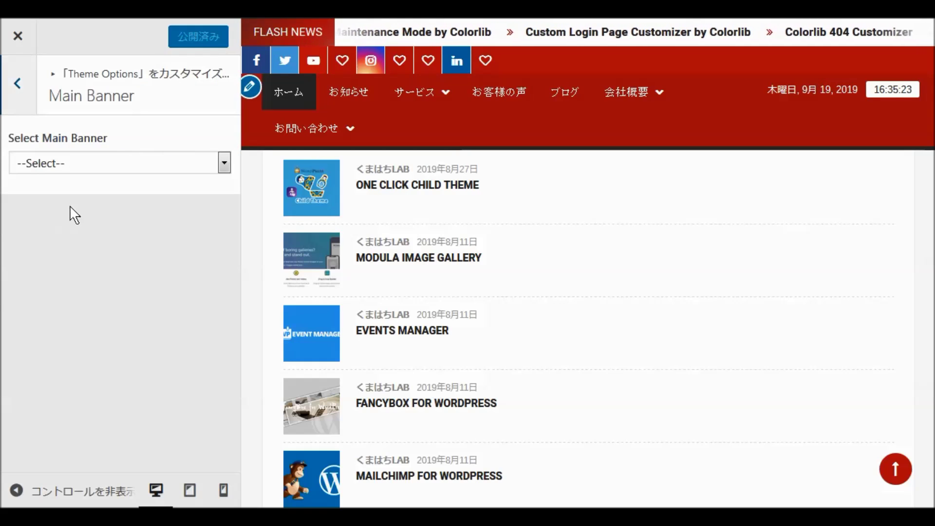
pyautogui.click(224, 165)
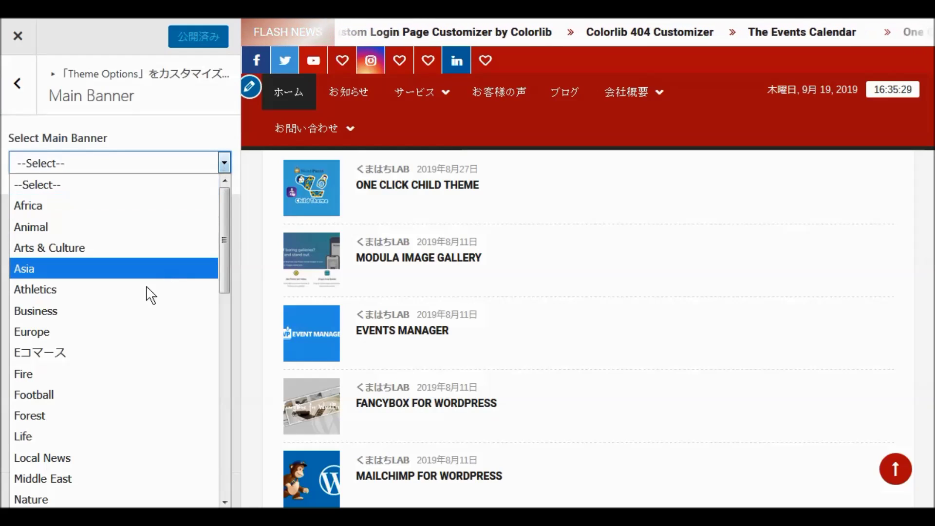
pyautogui.scroll(-6, 161, 283)
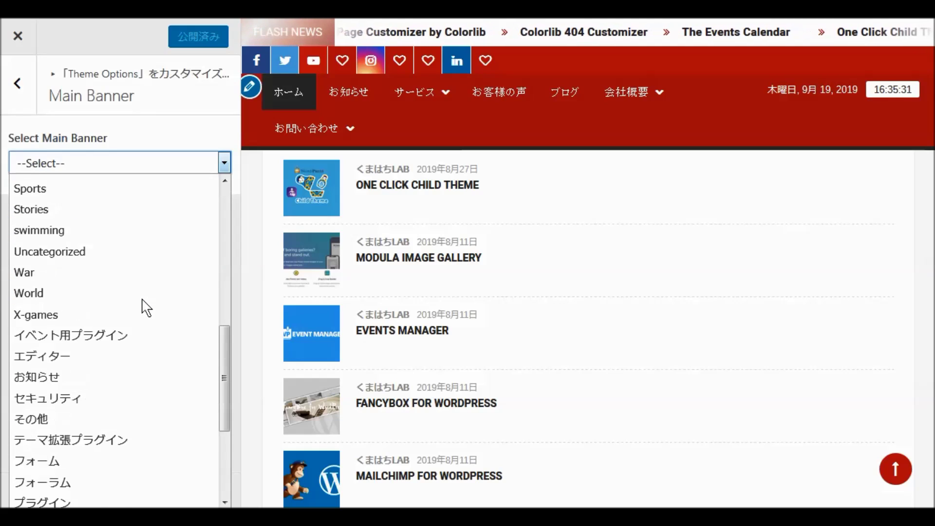
pyautogui.scroll(-1, 146, 307)
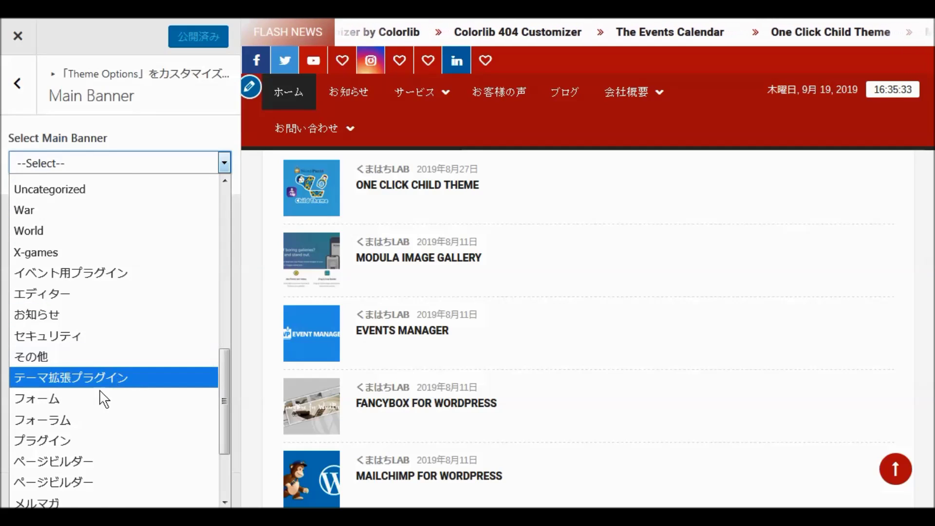
pyautogui.scroll(-1, 163, 403)
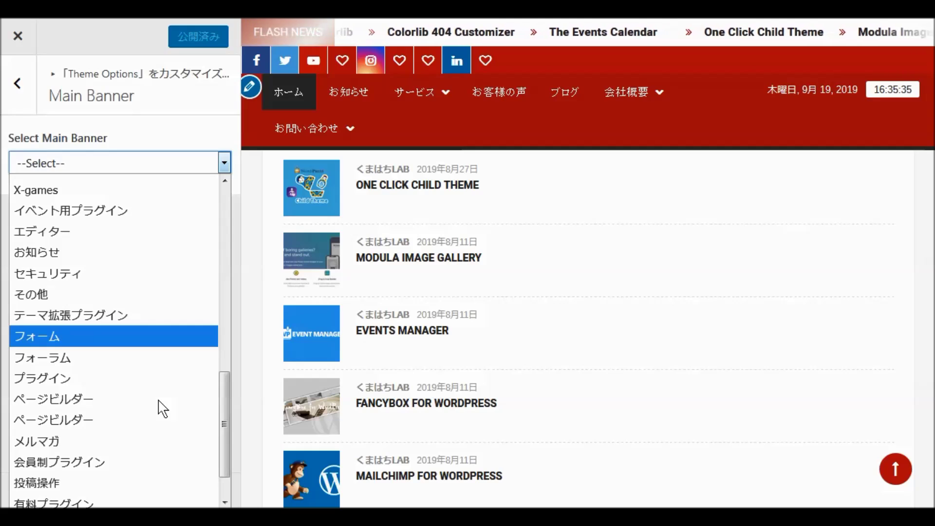
pyautogui.click(118, 422)
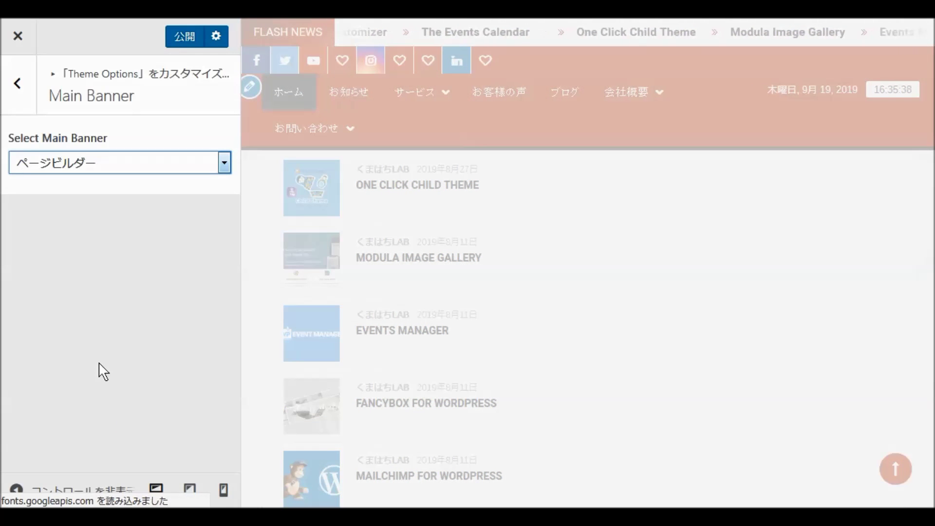
pyautogui.click(183, 39)
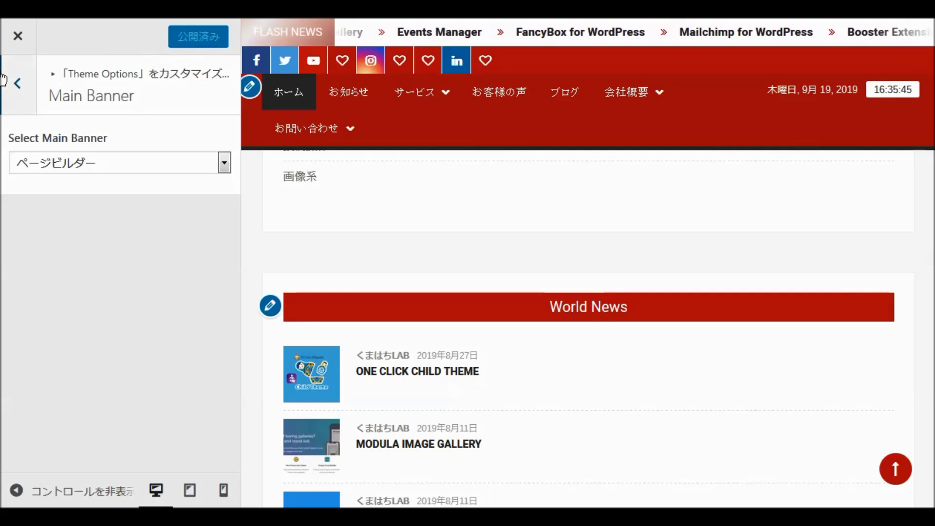
pyautogui.click(18, 86)
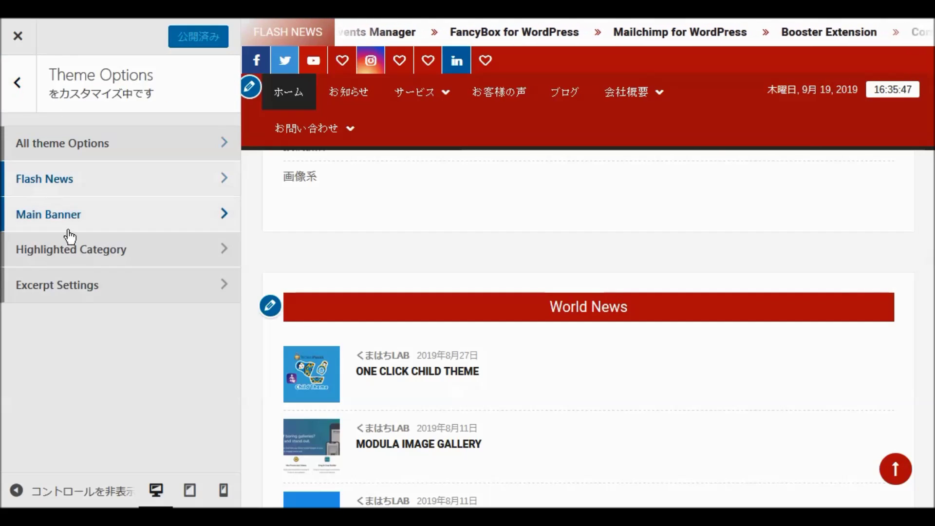
# Step: In the Highlighted Category theme options, set the left highlighted category to Eコマース
pyautogui.click(117, 259)
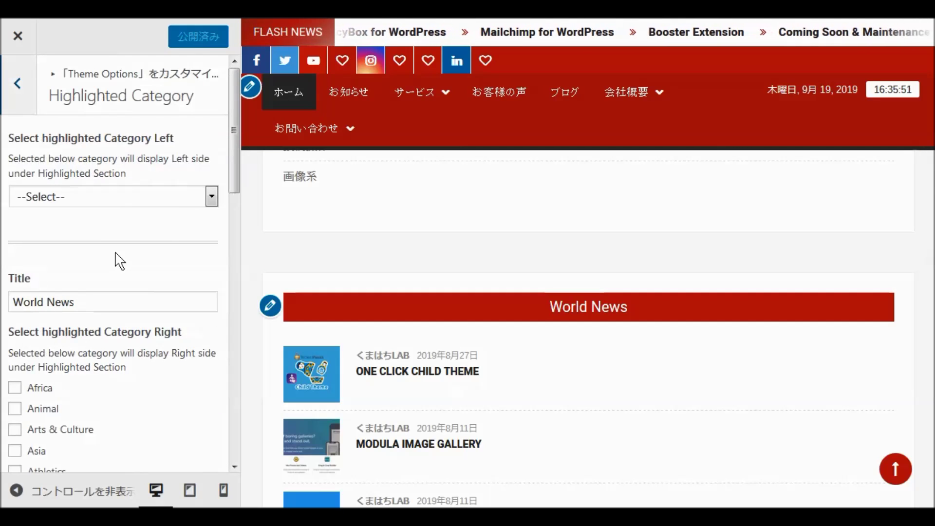
pyautogui.click(212, 197)
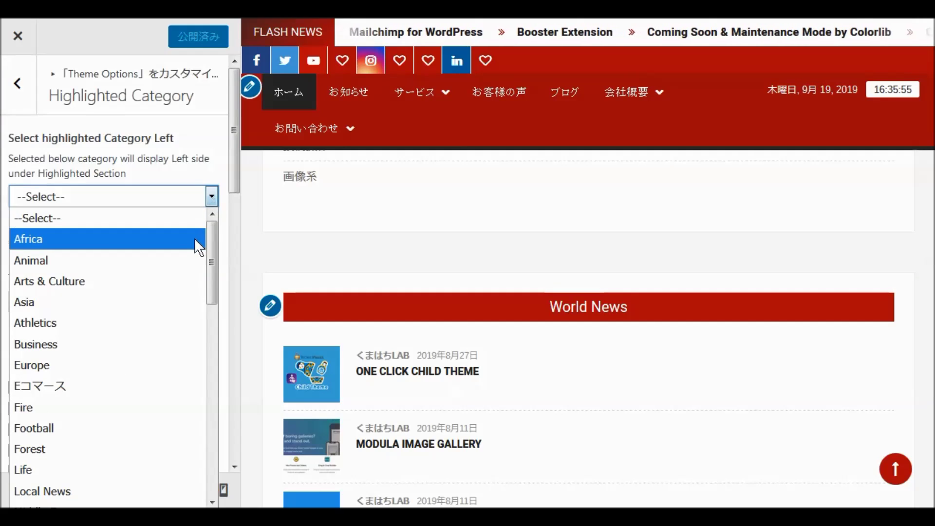
pyautogui.click(145, 385)
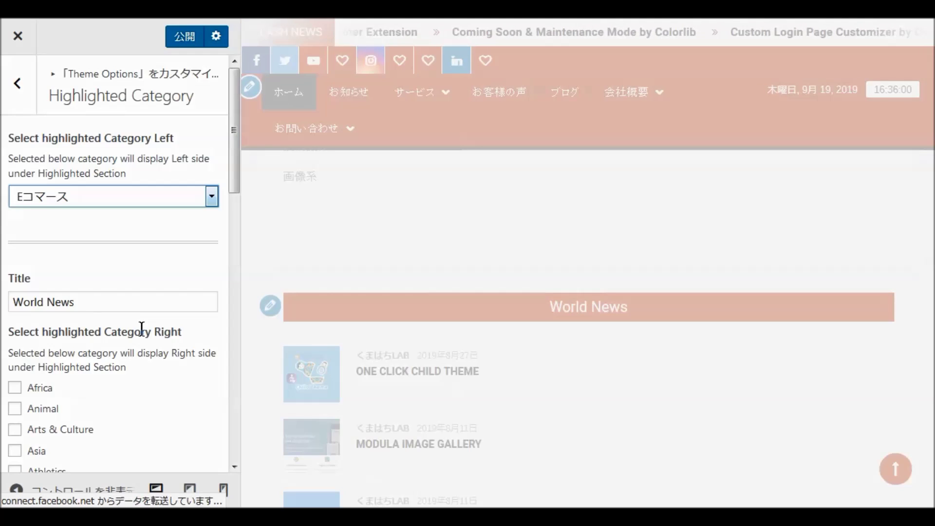
# Step: Change the highlighted section's title to WordPress News
pyautogui.scroll(-2, 141, 329)
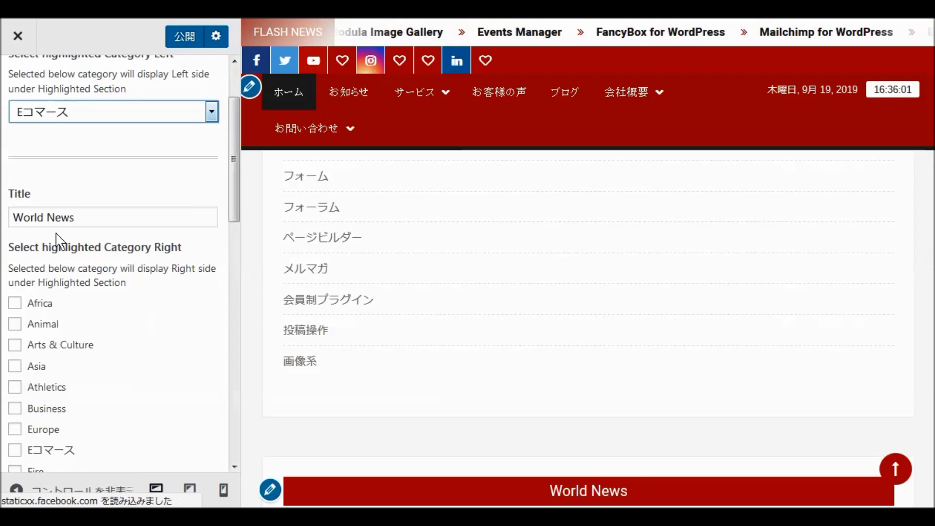
pyautogui.click(38, 217)
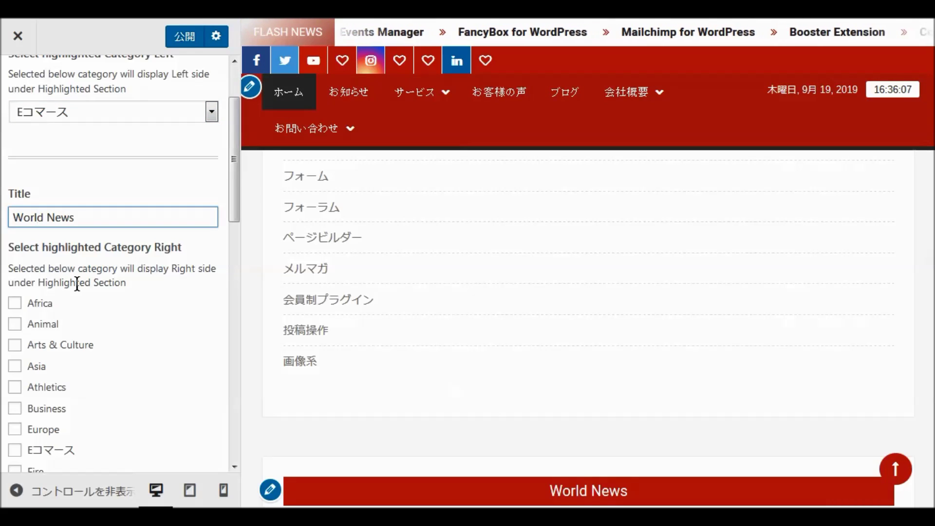
pyautogui.press('BackSpace')
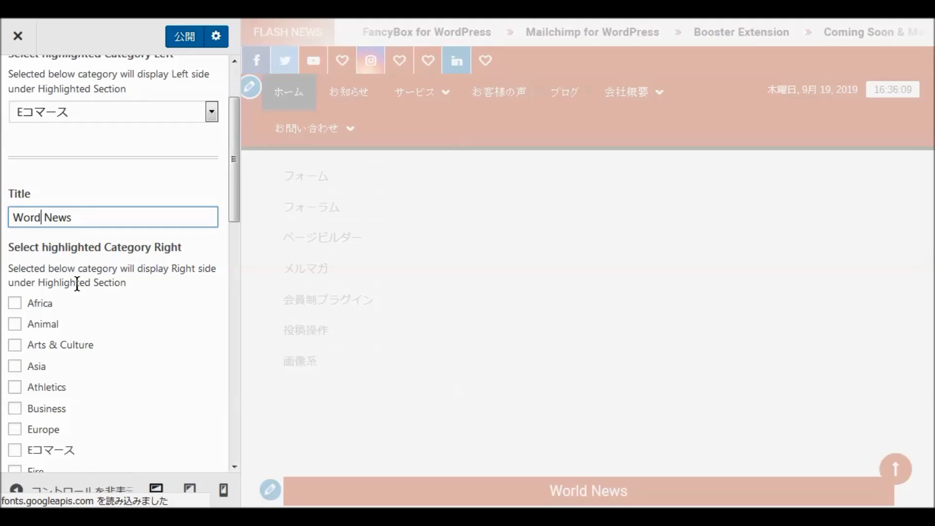
pyautogui.write('Press')
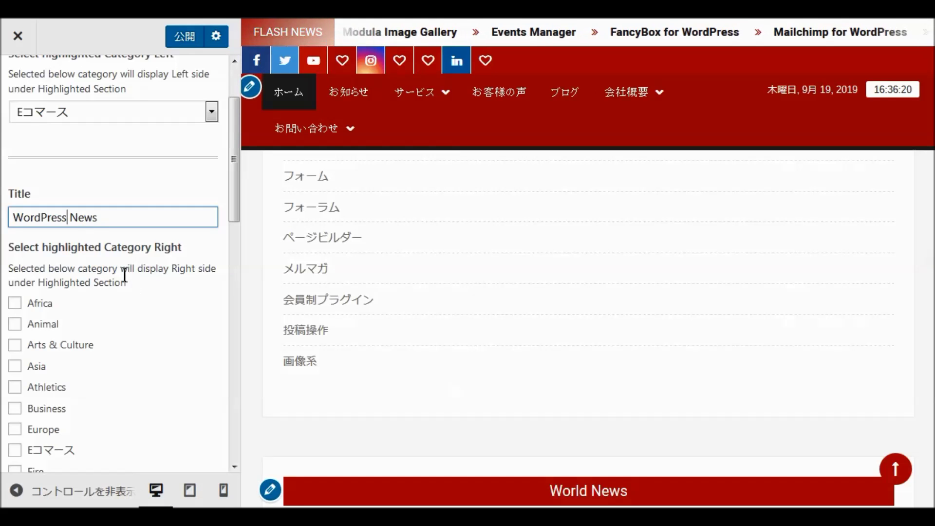
# Step: Select エディター as the right highlighted category and publish the Highlighted Category settings
pyautogui.scroll(-2, 127, 280)
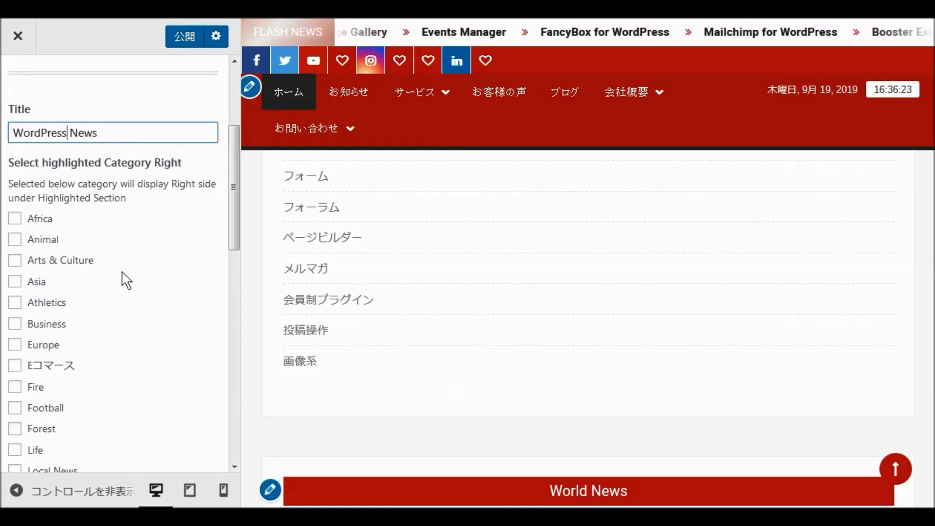
pyautogui.scroll(-6, 127, 280)
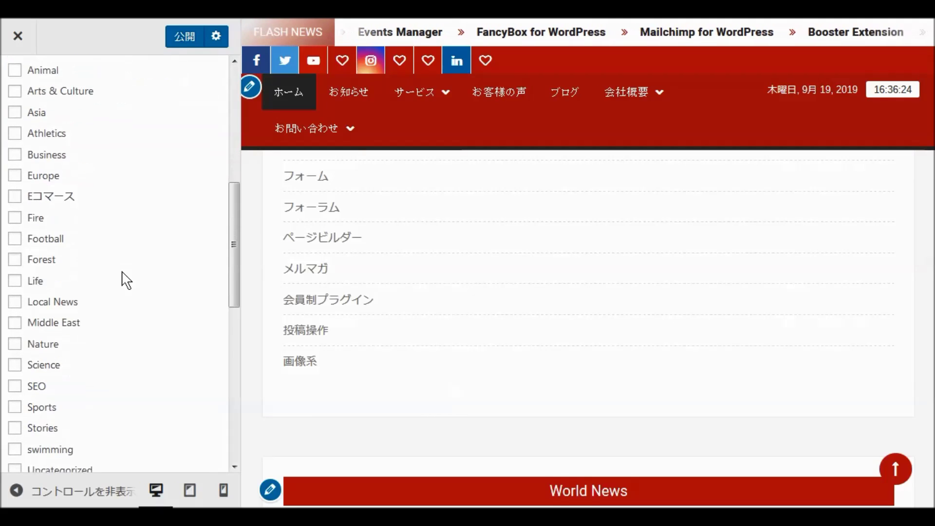
pyautogui.scroll(-8, 127, 280)
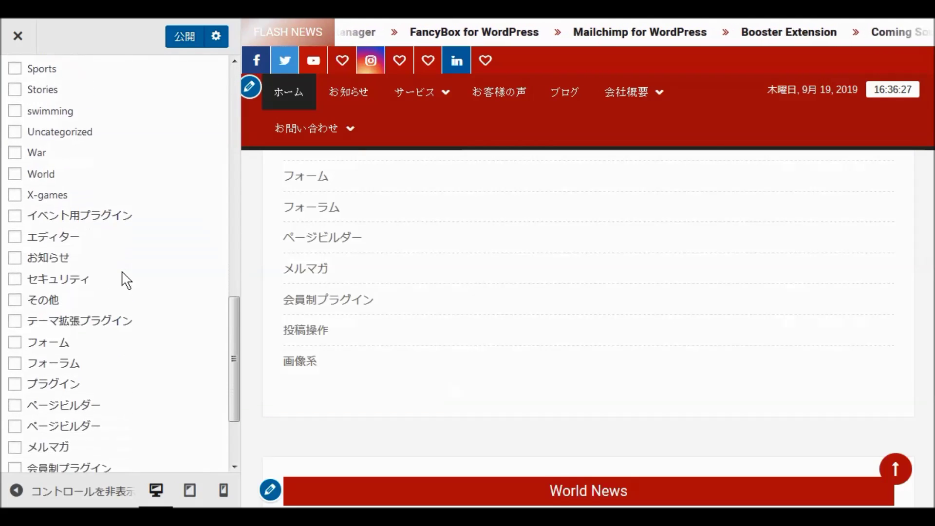
pyautogui.click(14, 152)
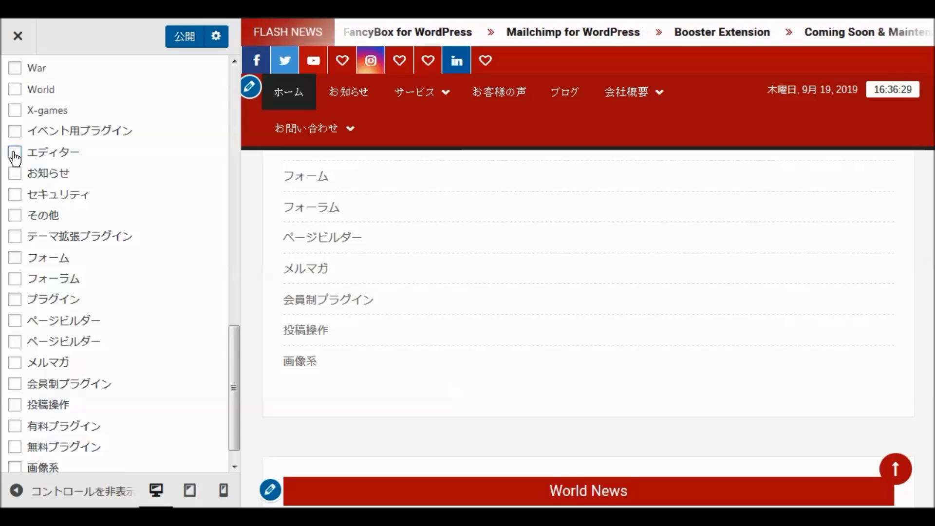
pyautogui.scroll(-1, 151, 292)
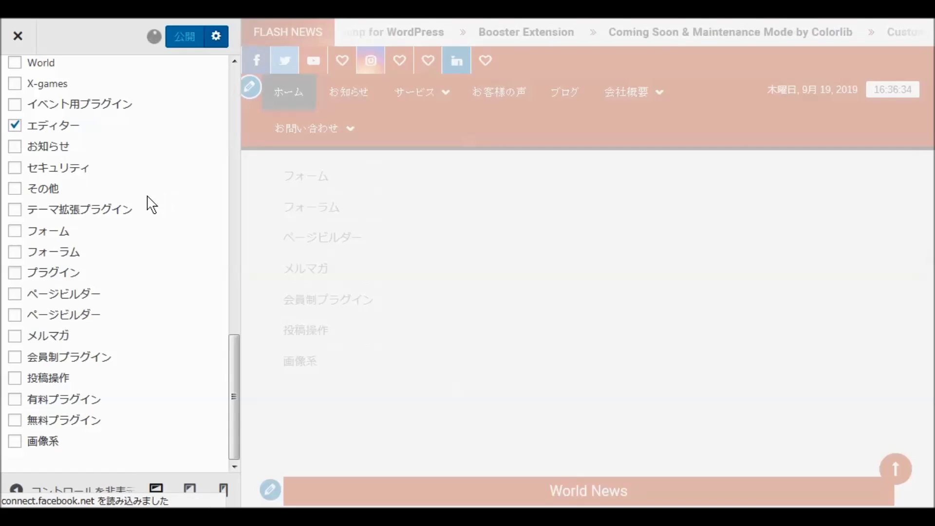
pyautogui.scroll(20, 165, 214)
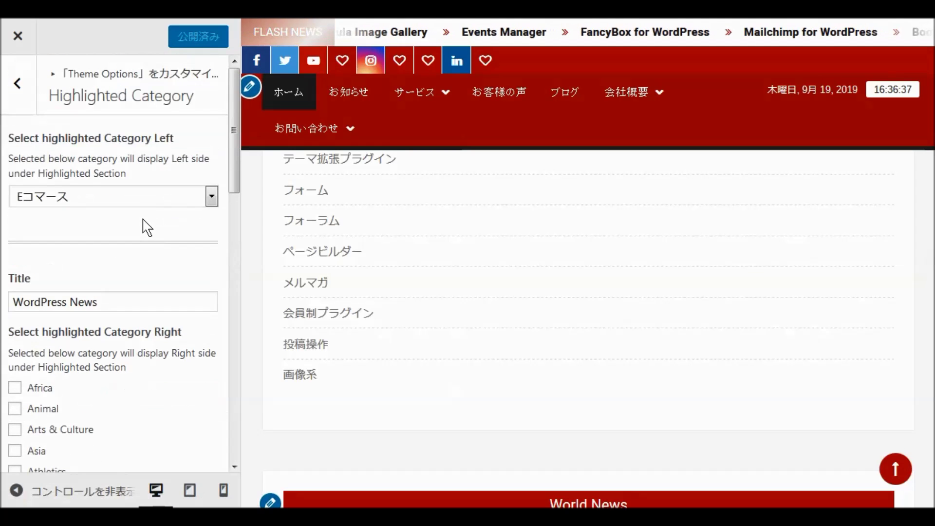
pyautogui.click(17, 85)
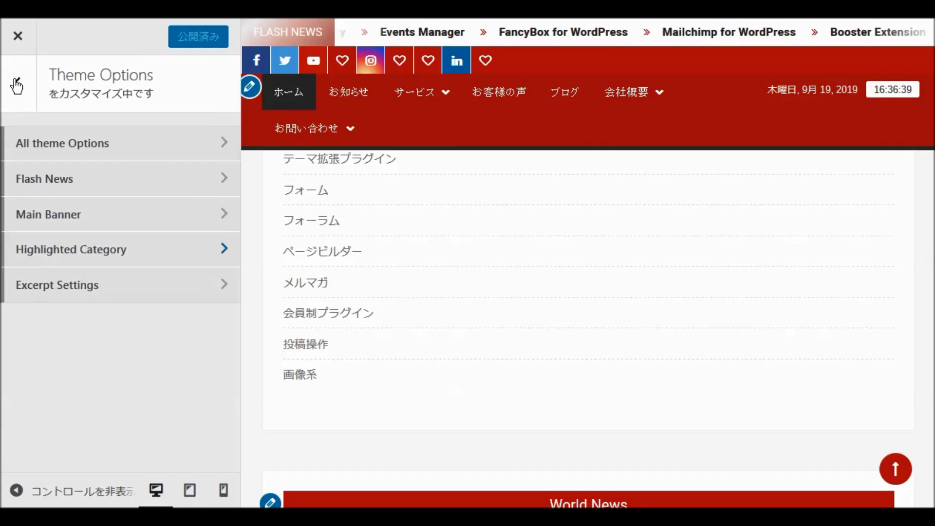
# Step: Check the Post Excerpt Content option in the theme's Excerpt Settings, and return to the main customizer list
pyautogui.click(64, 287)
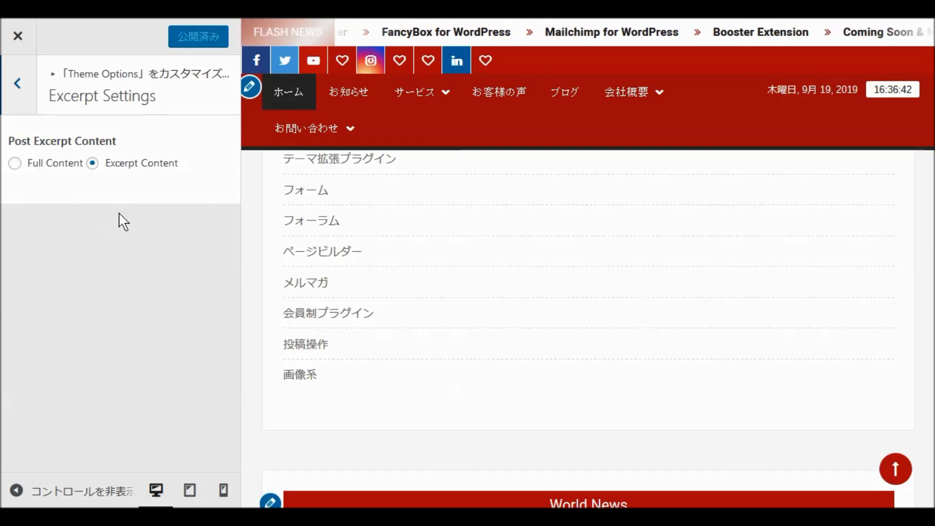
pyautogui.click(17, 88)
pyautogui.click(17, 83)
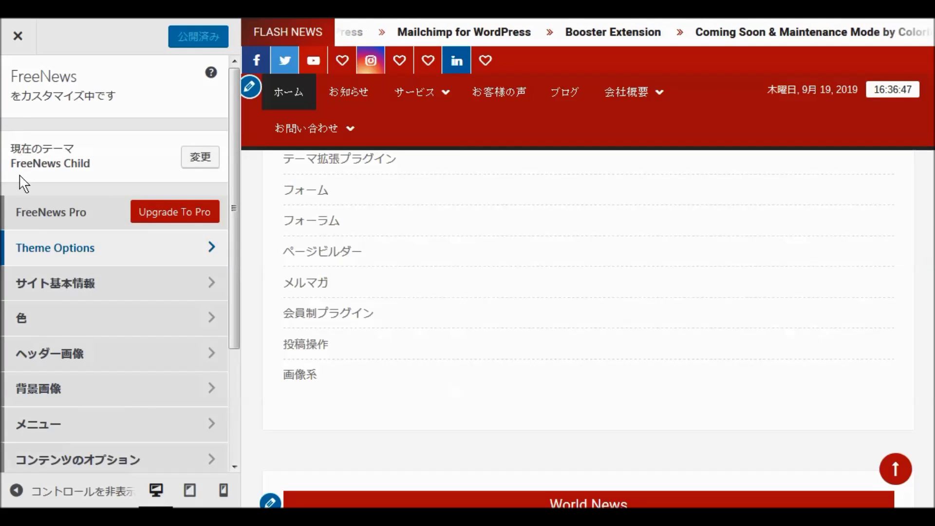
# Step: Examine the background color and per-category color options in the 色 settings
pyautogui.click(58, 320)
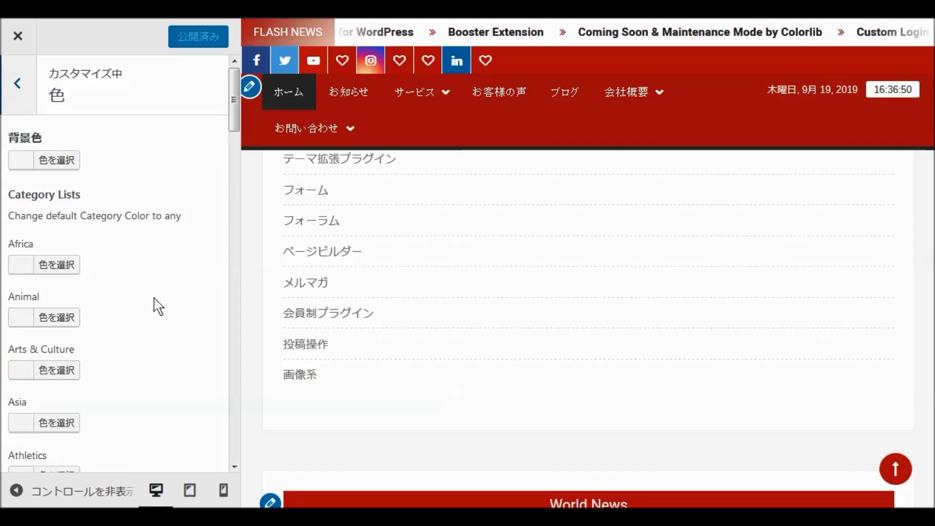
pyautogui.scroll(-8, 158, 298)
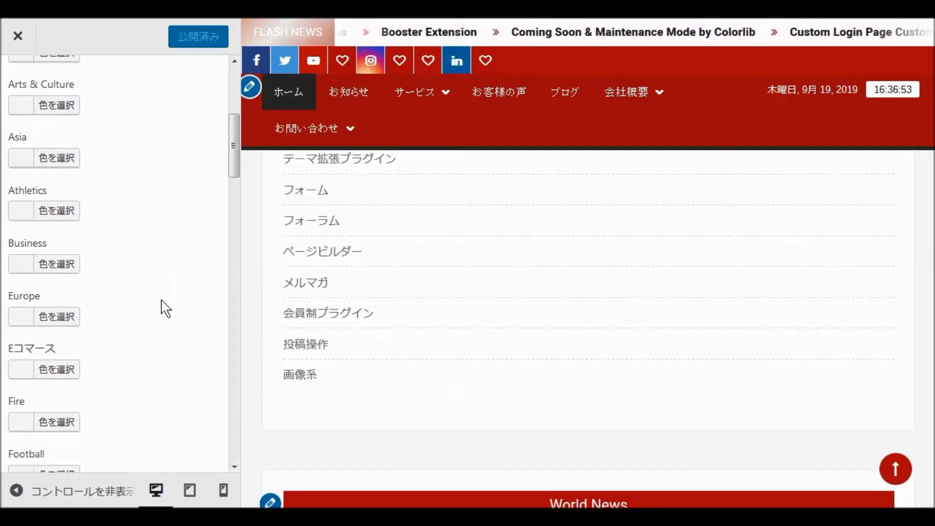
pyautogui.scroll(-1, 165, 307)
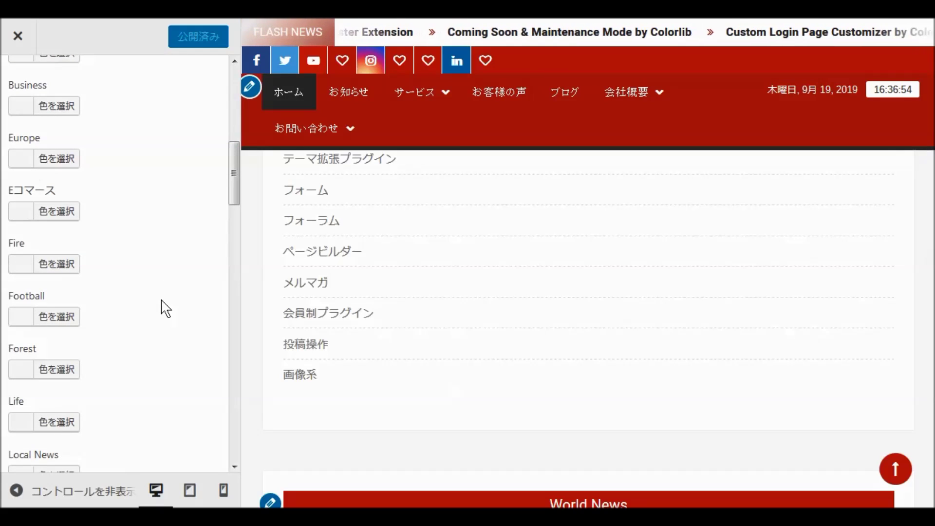
pyautogui.scroll(10, 114, 328)
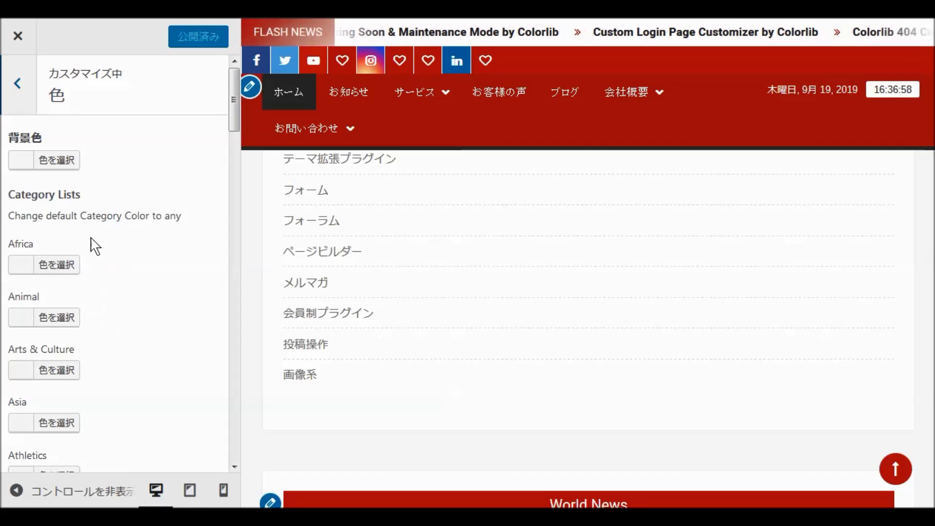
pyautogui.scroll(-20, 147, 350)
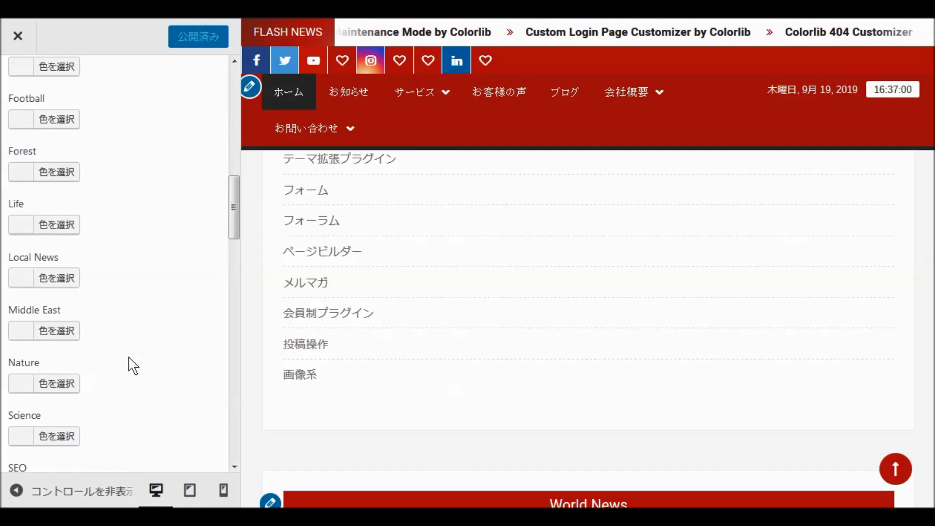
pyautogui.scroll(-15, 132, 365)
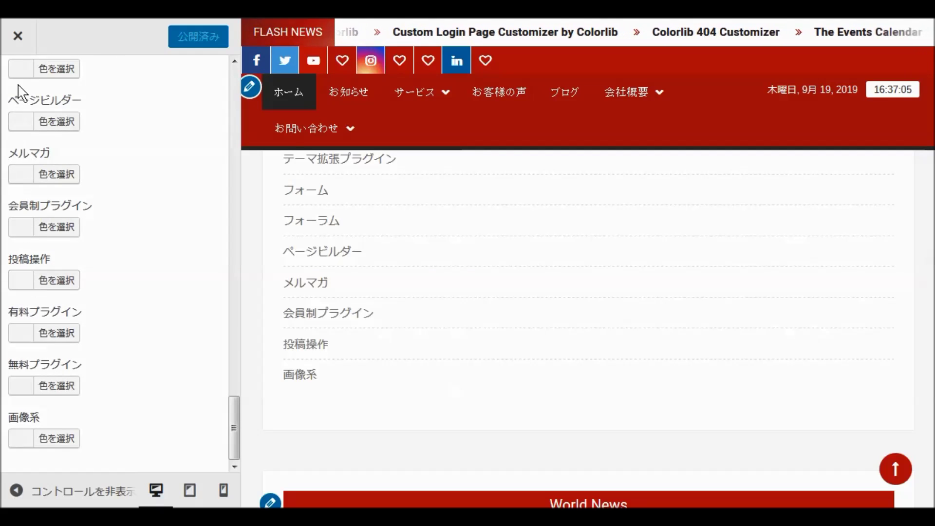
pyautogui.scroll(20, 132, 181)
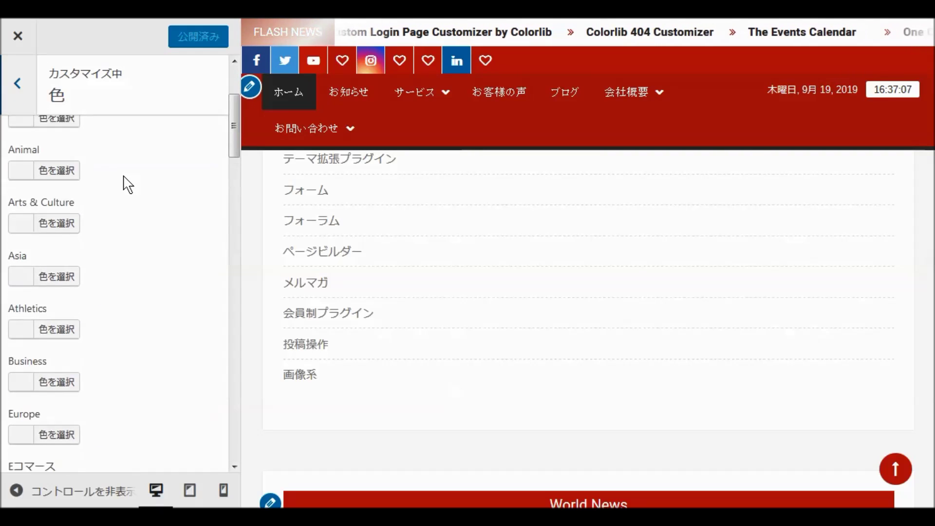
pyautogui.click(16, 87)
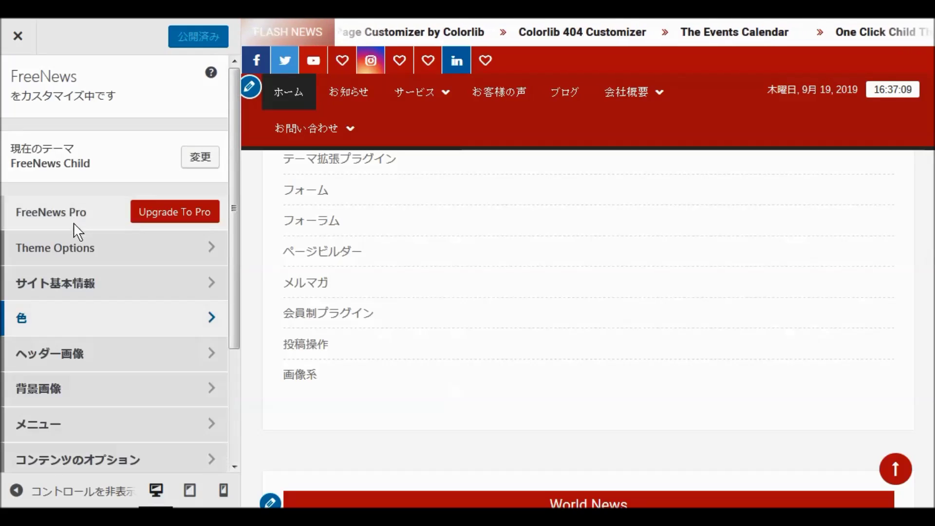
# Step: Open the ヘッダー画像 settings and examine the post excerpts and sidebar widgets in the site preview
pyautogui.click(77, 358)
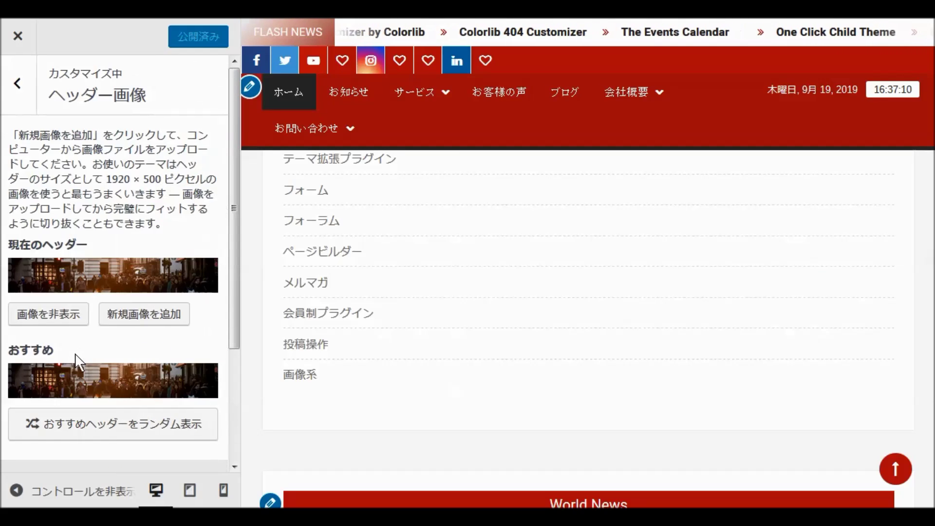
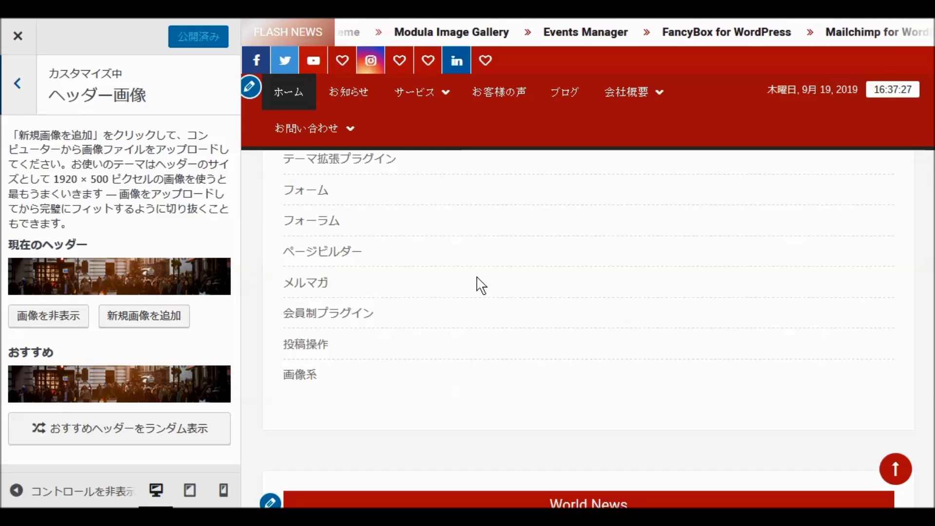
pyautogui.scroll(-10, 481, 286)
pyautogui.scroll(8, 482, 286)
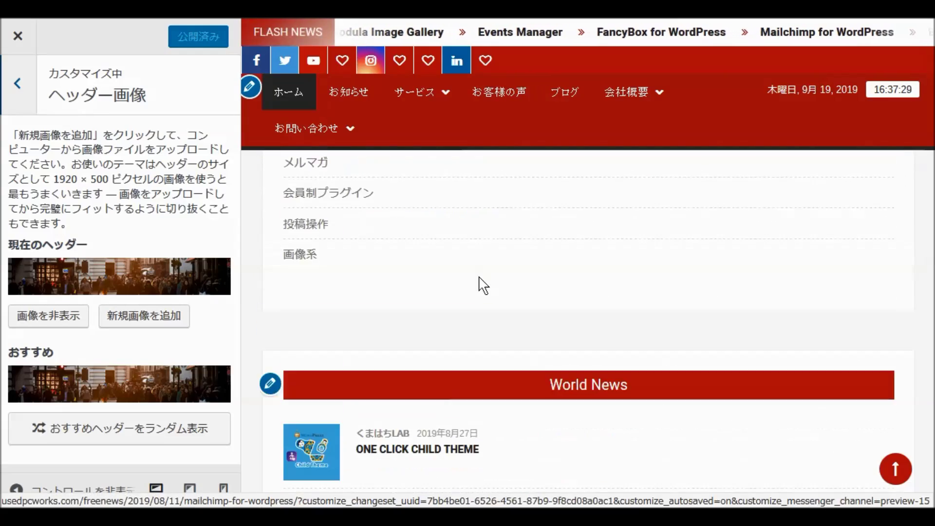
pyautogui.scroll(10, 482, 285)
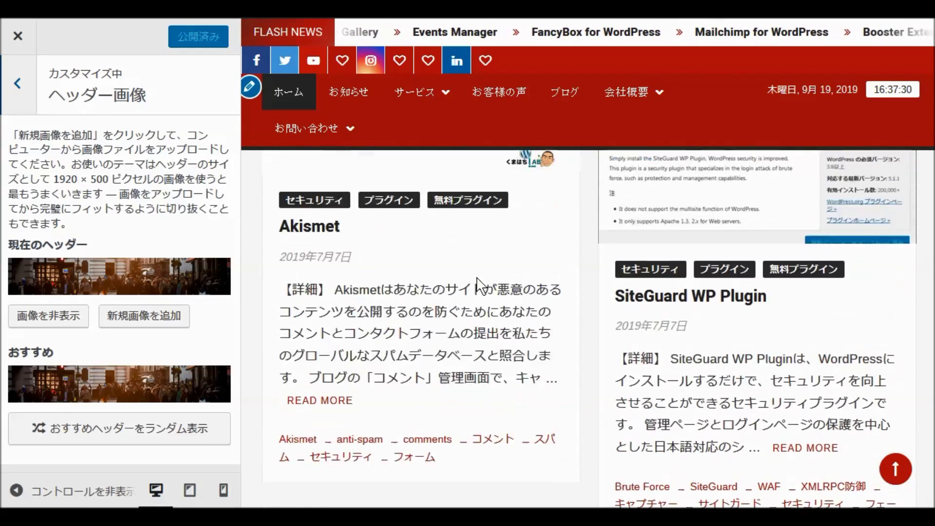
pyautogui.scroll(8, 477, 285)
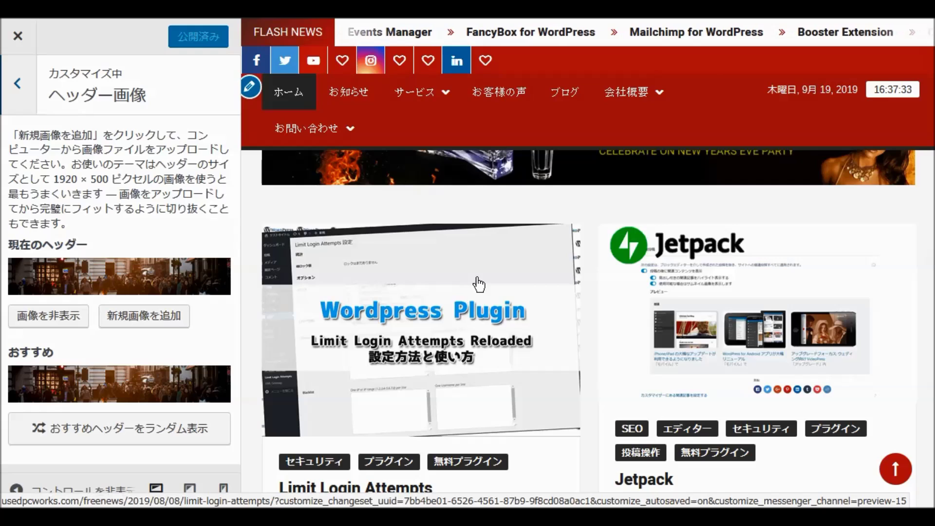
pyautogui.scroll(5, 479, 284)
pyautogui.scroll(-6, 477, 284)
pyautogui.scroll(-5, 478, 284)
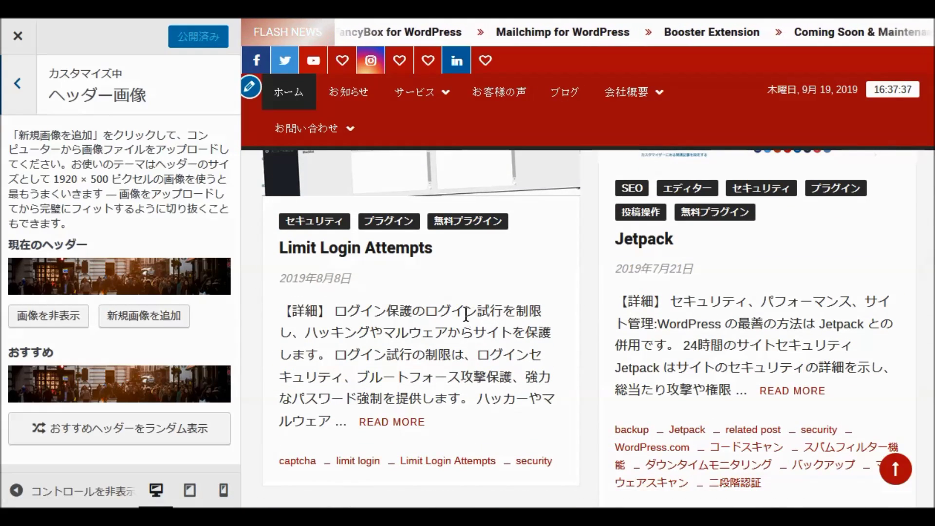
pyautogui.scroll(-3, 466, 314)
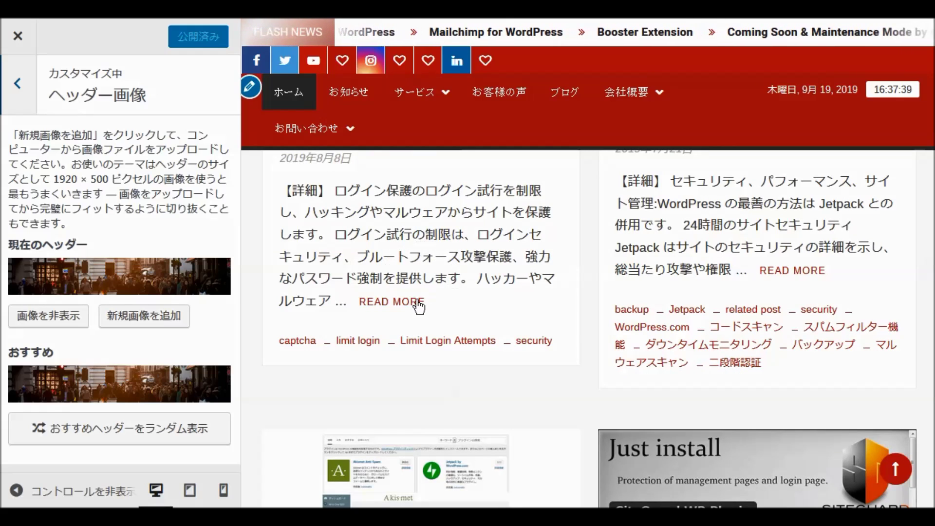
pyautogui.scroll(-20, 452, 322)
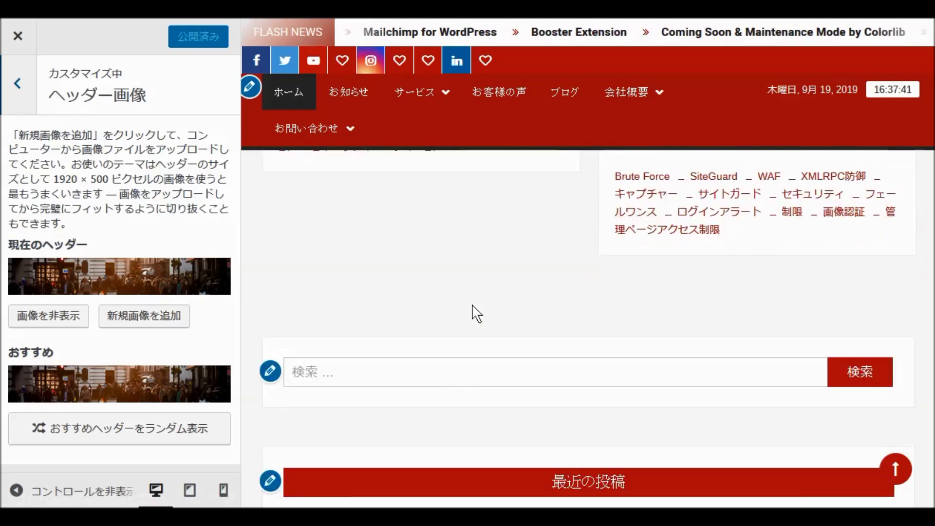
pyautogui.scroll(-12, 472, 305)
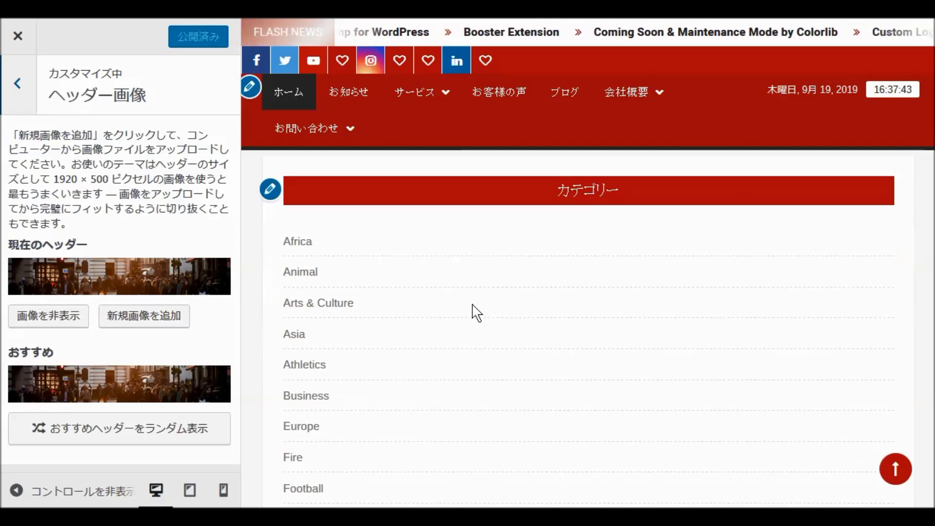
pyautogui.scroll(-10, 475, 312)
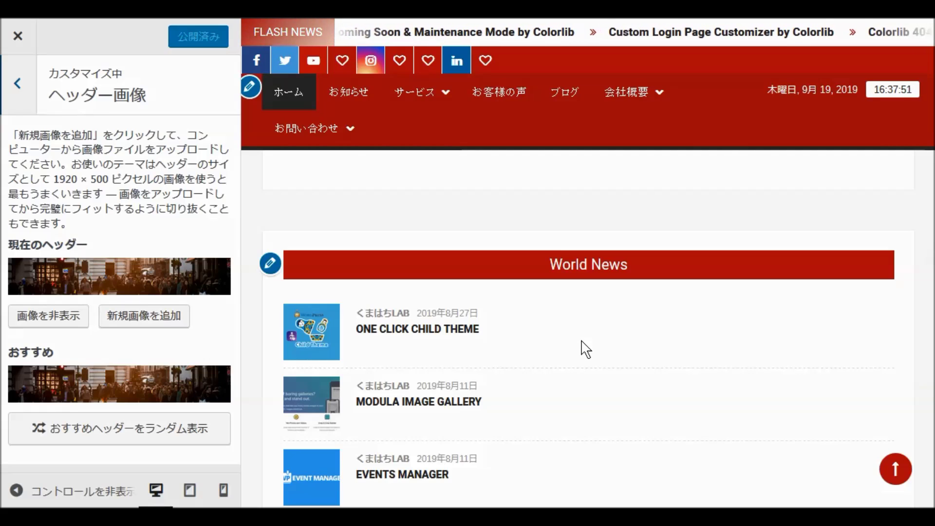
# Step: Examine the World News widget, category list and footer in the preview, and return to the page header
pyautogui.scroll(3, 584, 348)
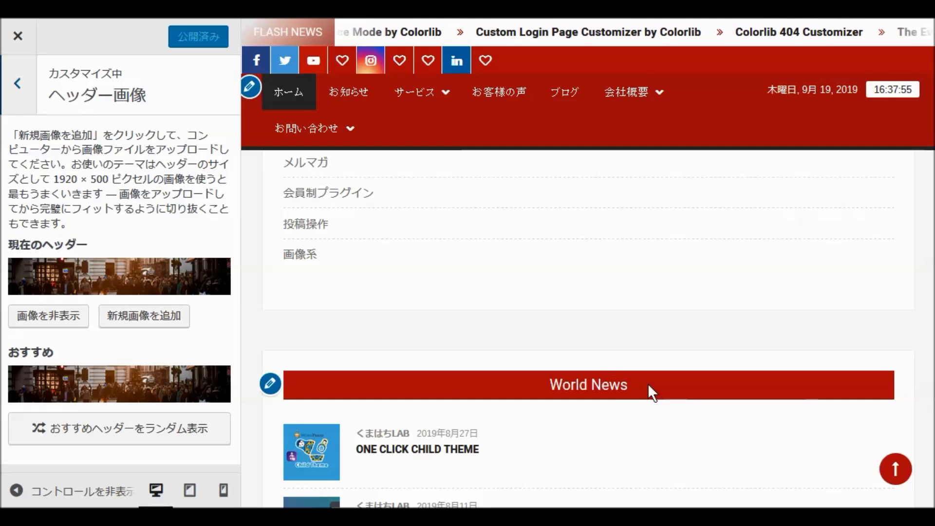
pyautogui.scroll(-10, 482, 338)
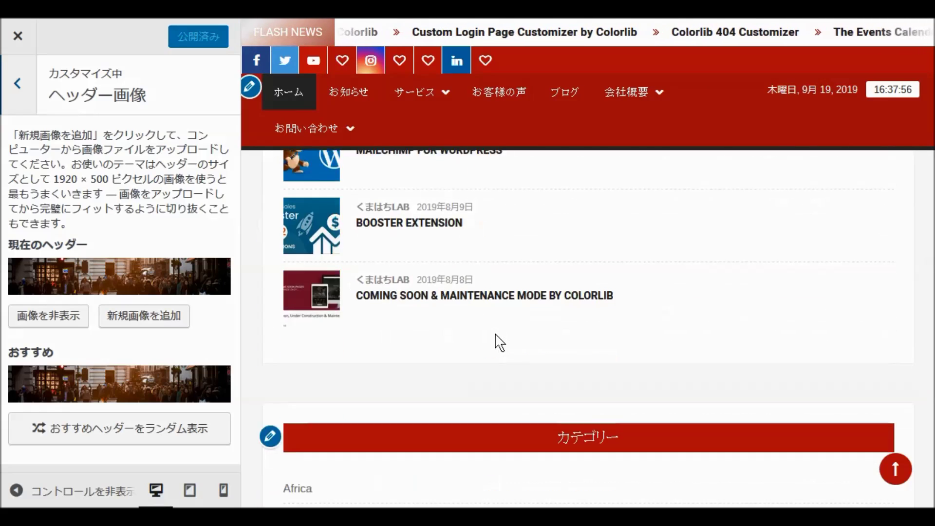
pyautogui.scroll(-4, 502, 340)
pyautogui.scroll(-10, 511, 339)
pyautogui.scroll(-10, 523, 337)
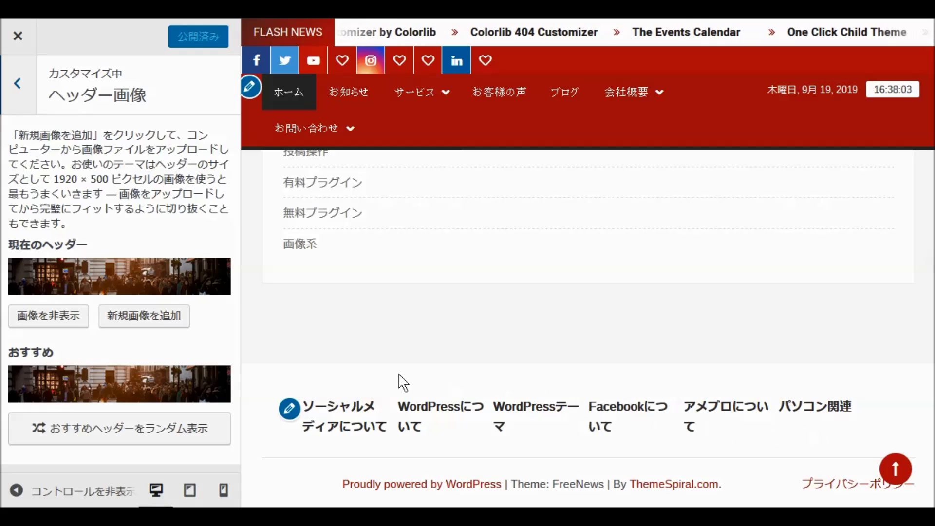
pyautogui.scroll(10, 426, 338)
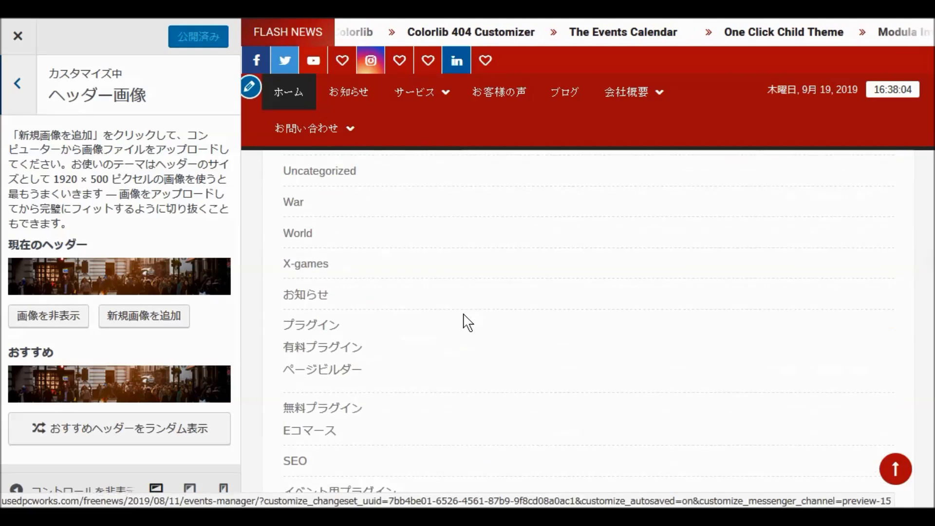
pyautogui.scroll(12, 477, 322)
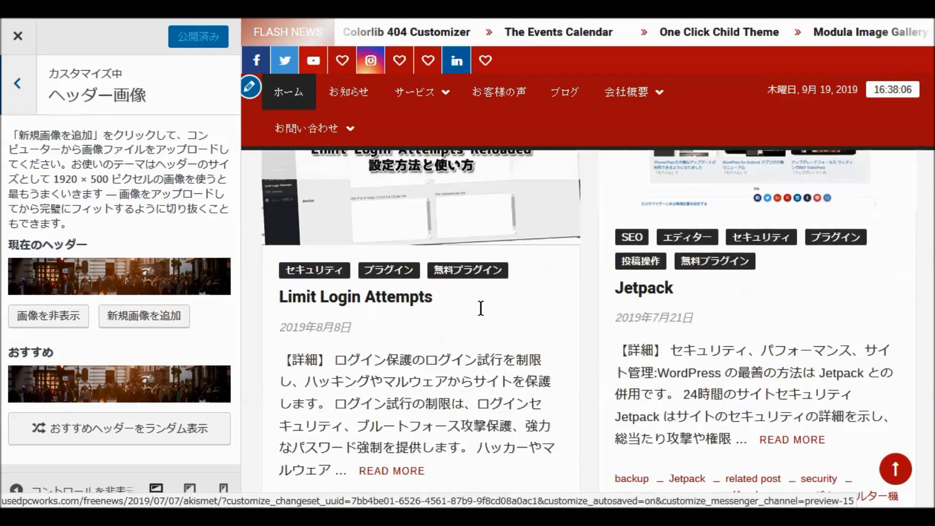
pyautogui.scroll(6, 488, 314)
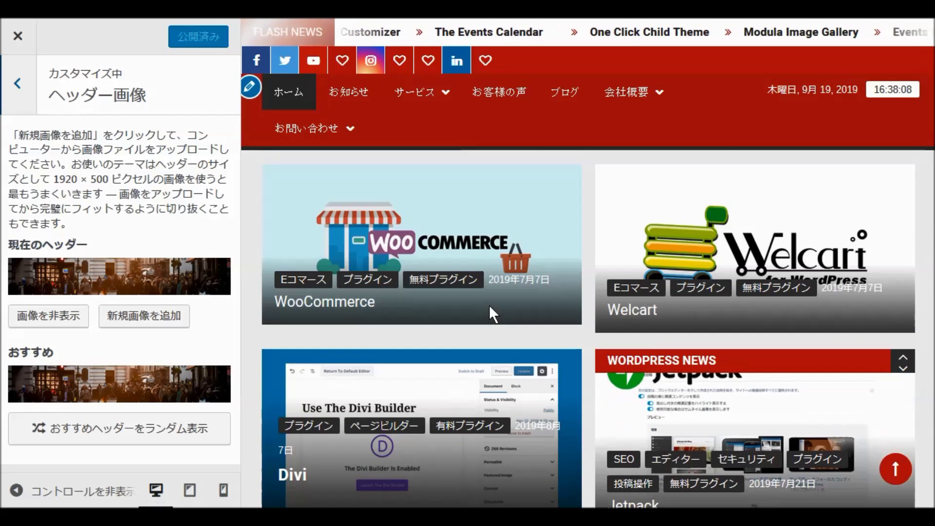
pyautogui.scroll(5, 595, 334)
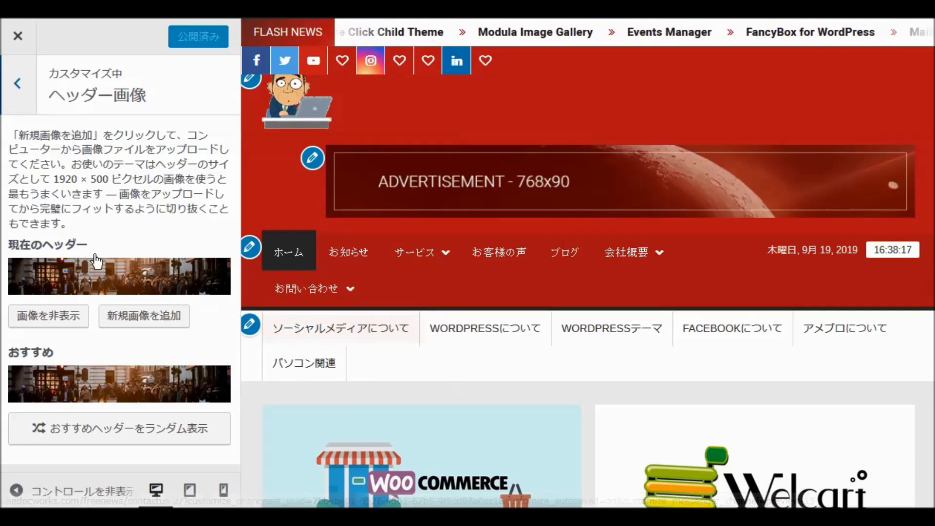
# Step: Check the 背景画像 settings and return to the main customizer list
pyautogui.click(18, 87)
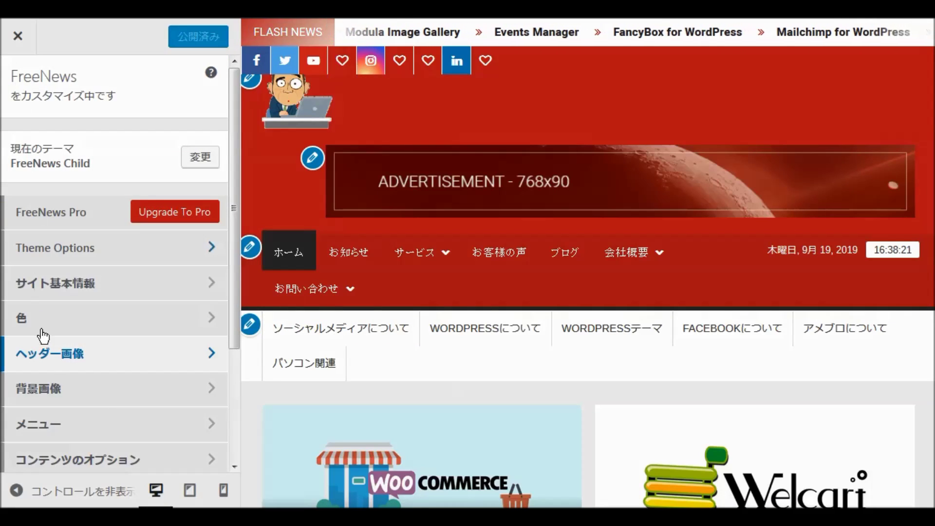
pyautogui.click(57, 395)
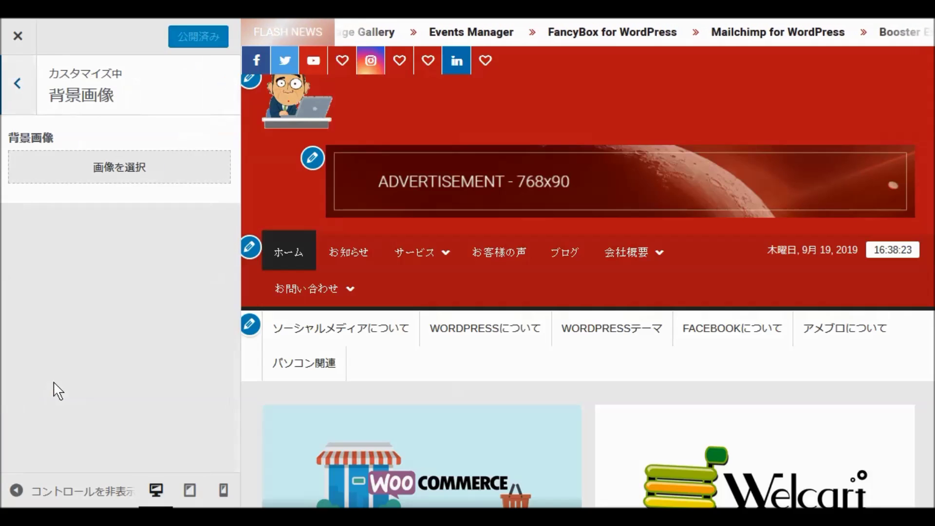
pyautogui.click(20, 86)
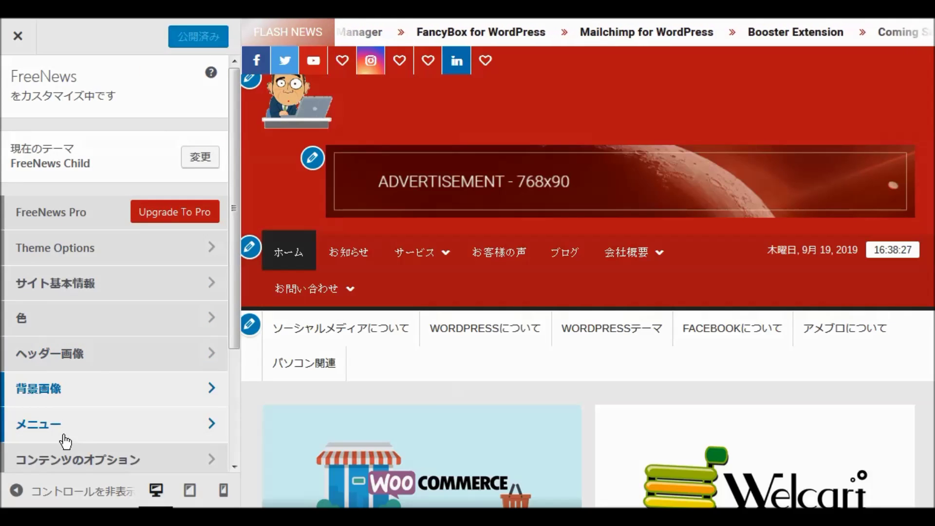
# Step: Turn off 投稿者を表示 and コメントリンクを表示 in コンテンツのオプション and publish the changes
pyautogui.scroll(-2, 134, 427)
pyautogui.scroll(-2, 132, 426)
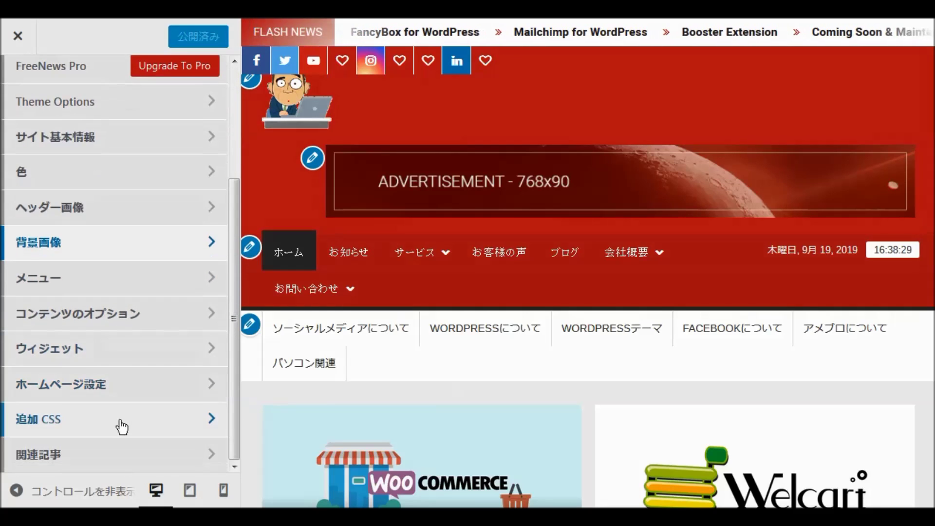
pyautogui.click(76, 317)
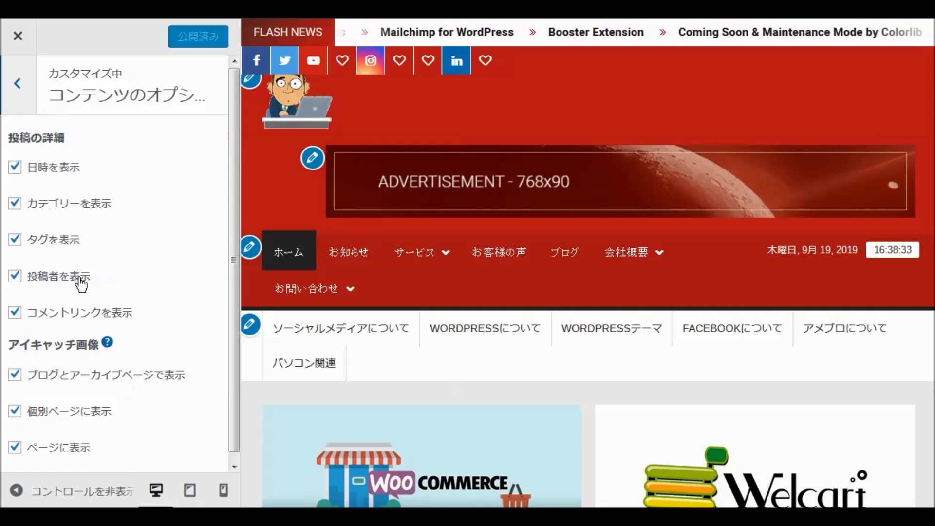
pyautogui.click(15, 278)
pyautogui.click(179, 40)
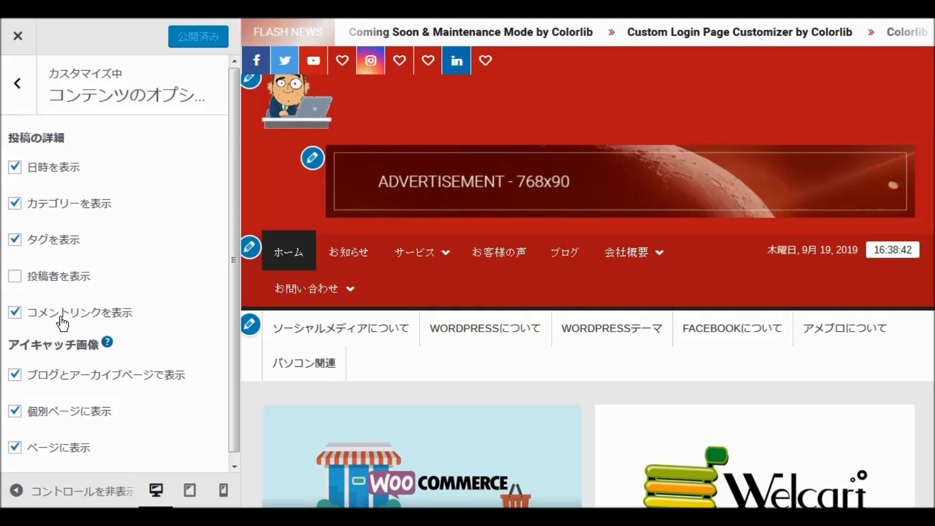
pyautogui.click(15, 312)
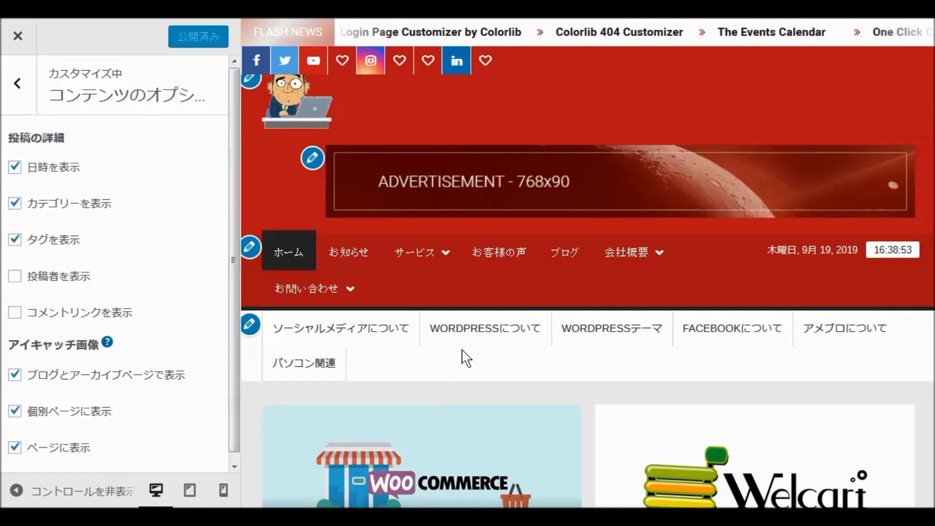
# Step: Check the post details and World News widget in the preview, and return to the main customizer list
pyautogui.scroll(-6, 595, 361)
pyautogui.scroll(-10, 607, 355)
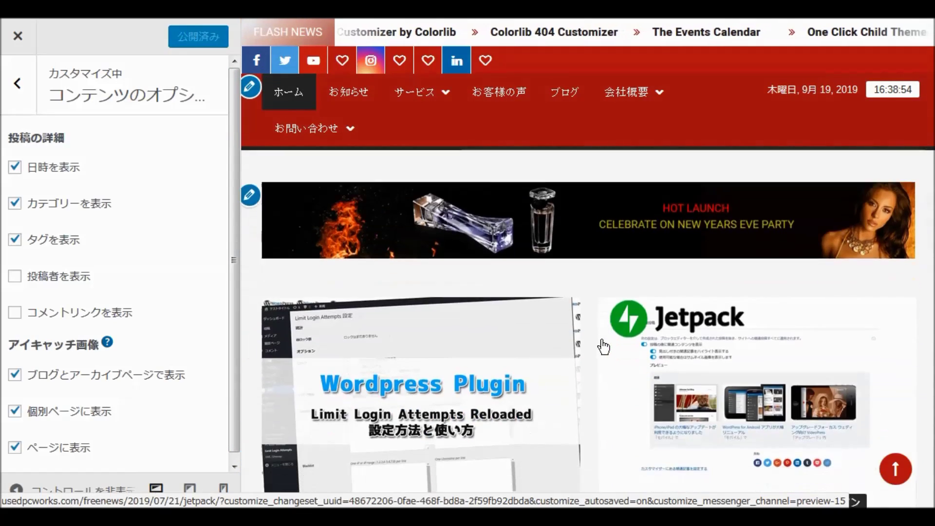
pyautogui.scroll(-12, 604, 349)
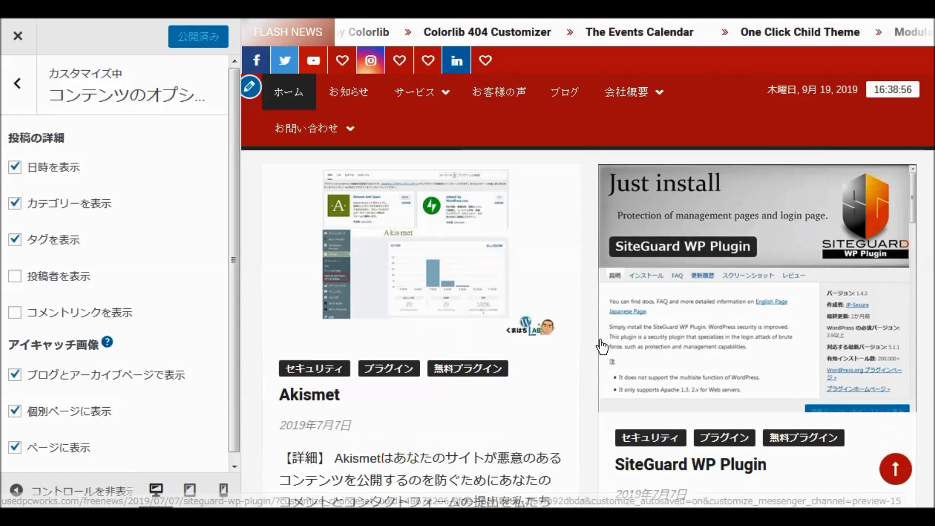
pyautogui.scroll(-15, 604, 348)
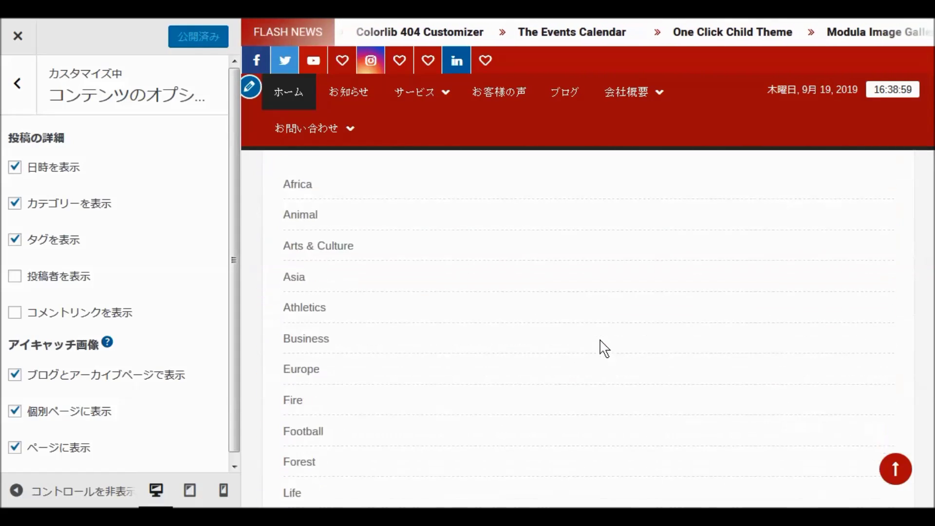
pyautogui.scroll(-10, 604, 349)
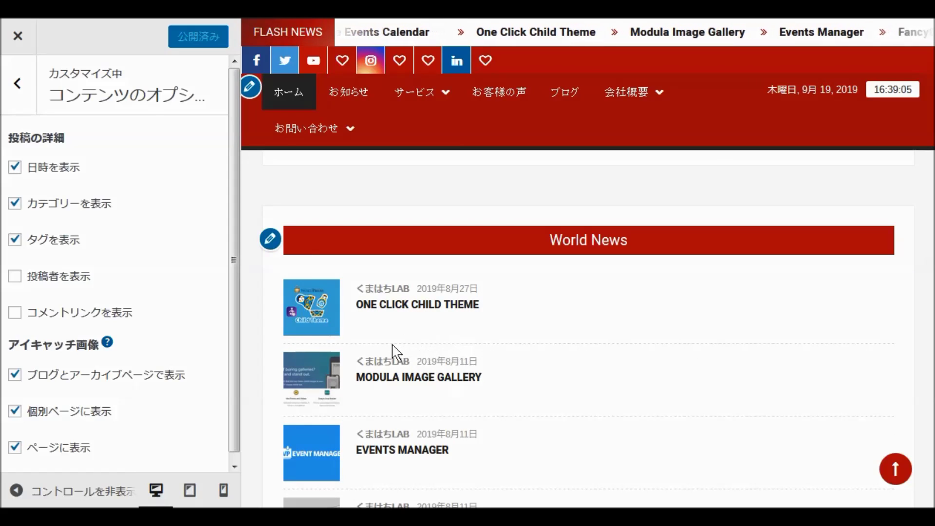
pyautogui.click(17, 84)
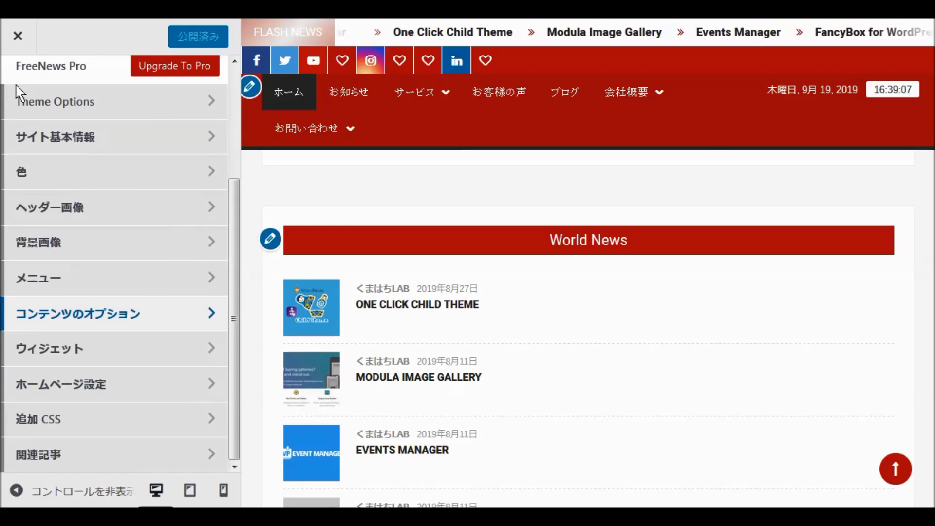
# Step: Check the widget areas under ウィジェット and the homepage display option under ホームページ設定, returning to the main list
pyautogui.click(52, 350)
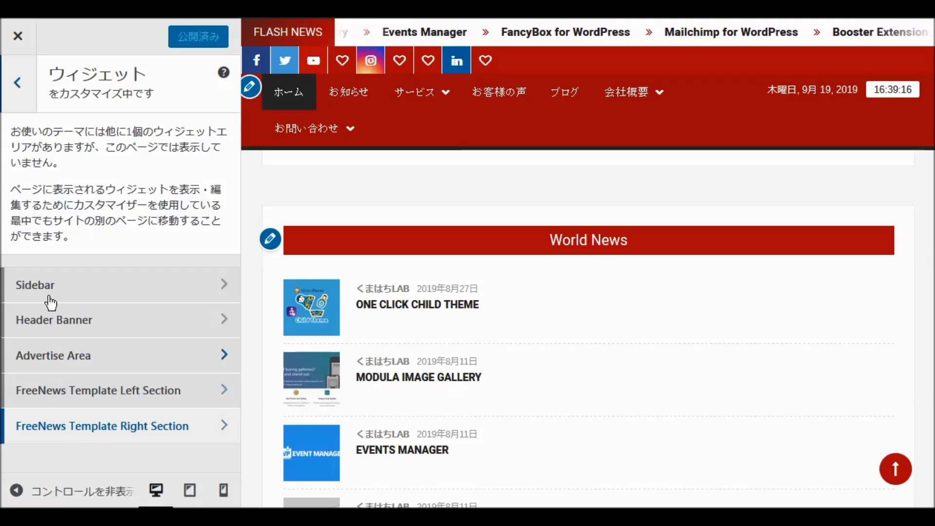
pyautogui.click(17, 85)
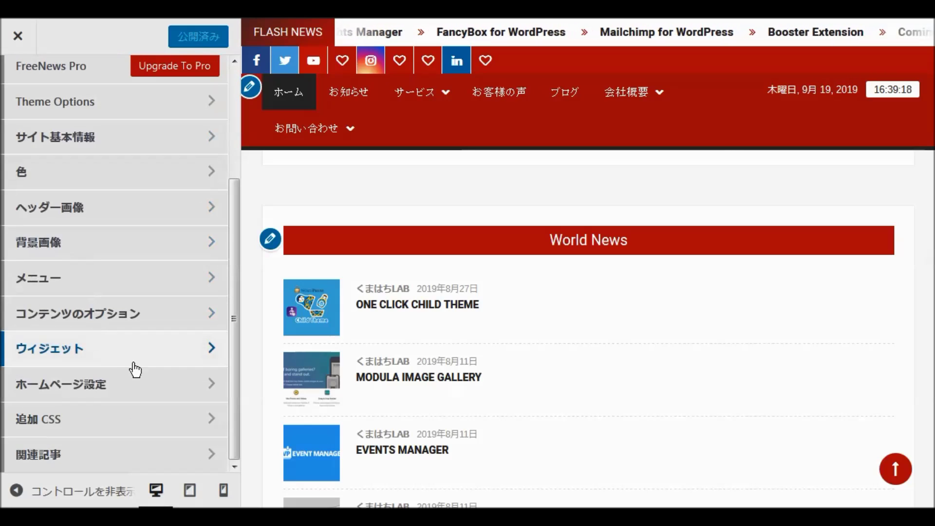
pyautogui.click(100, 387)
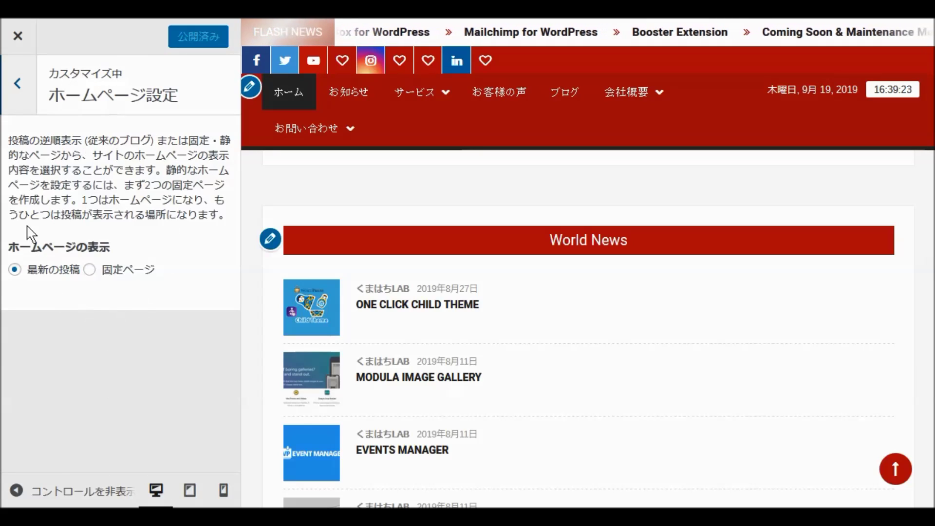
pyautogui.click(12, 85)
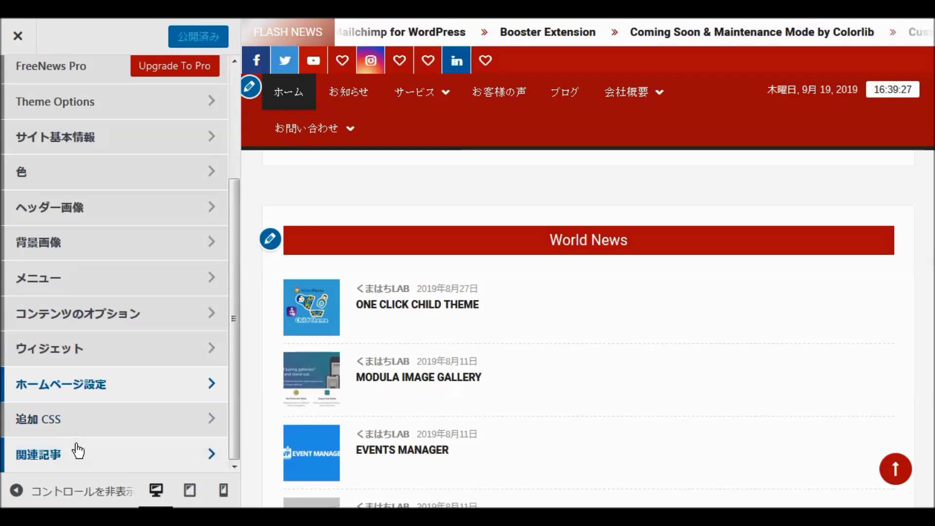
# Step: Check the 追加 CSS and 関連記事 sections and return to the main customizer list
pyautogui.click(62, 418)
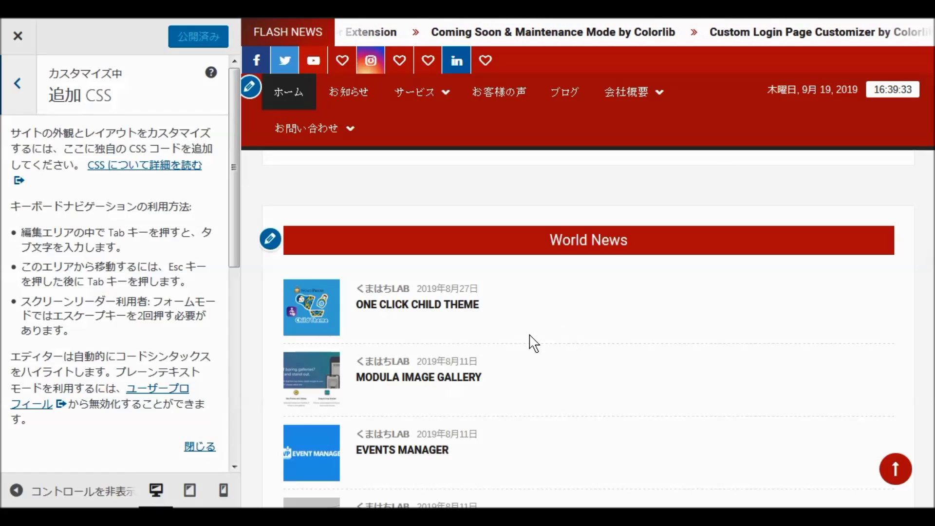
pyautogui.click(193, 453)
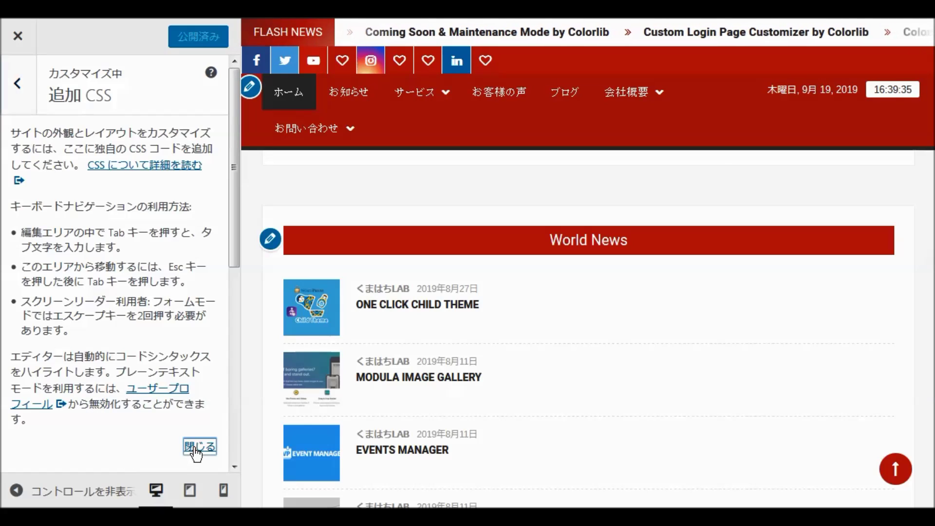
pyautogui.click(17, 84)
pyautogui.click(60, 455)
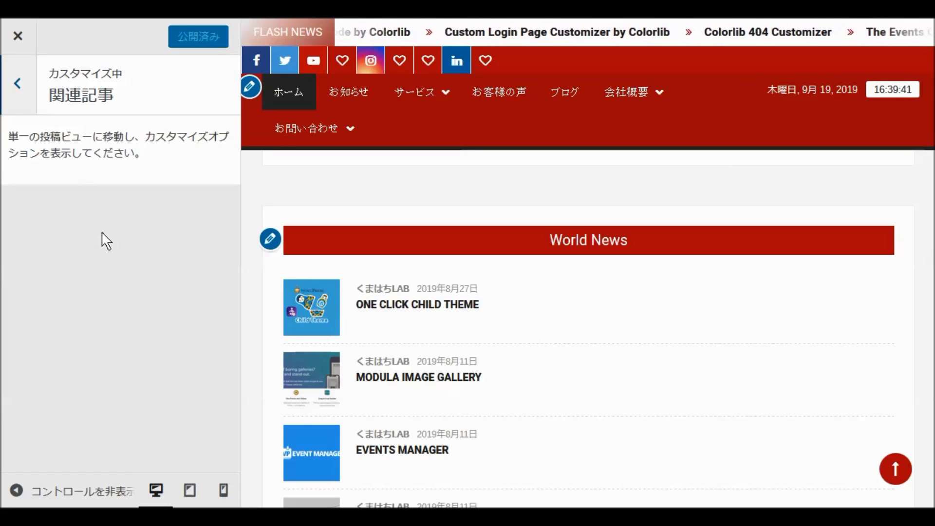
pyautogui.click(17, 86)
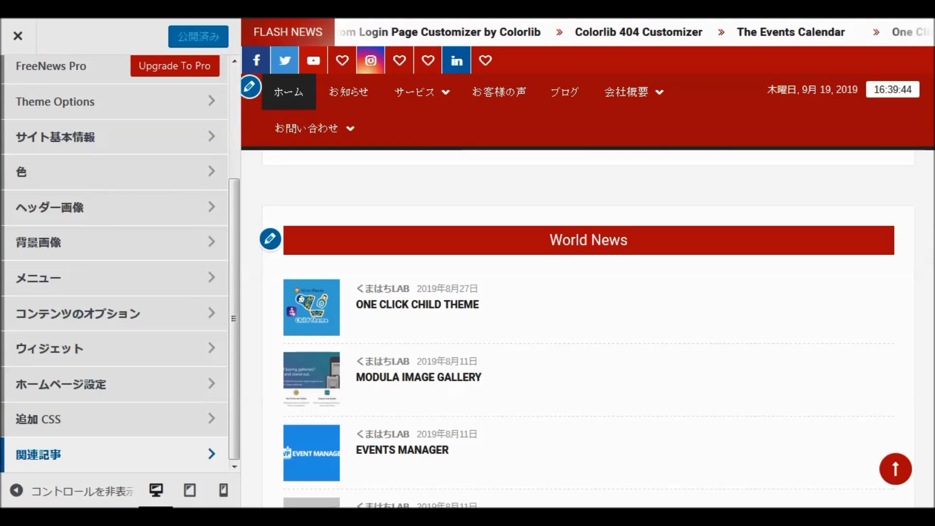
# Step: Switch to the live homepage and examine its layout from the header through the posts and sidebar widgets to the footer
pyautogui.click(18, 36)
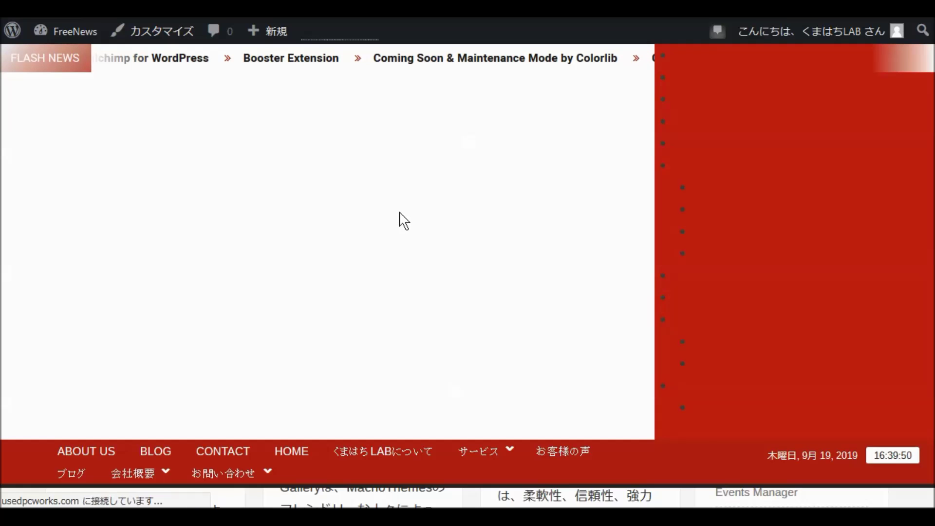
pyautogui.scroll(15, 422, 237)
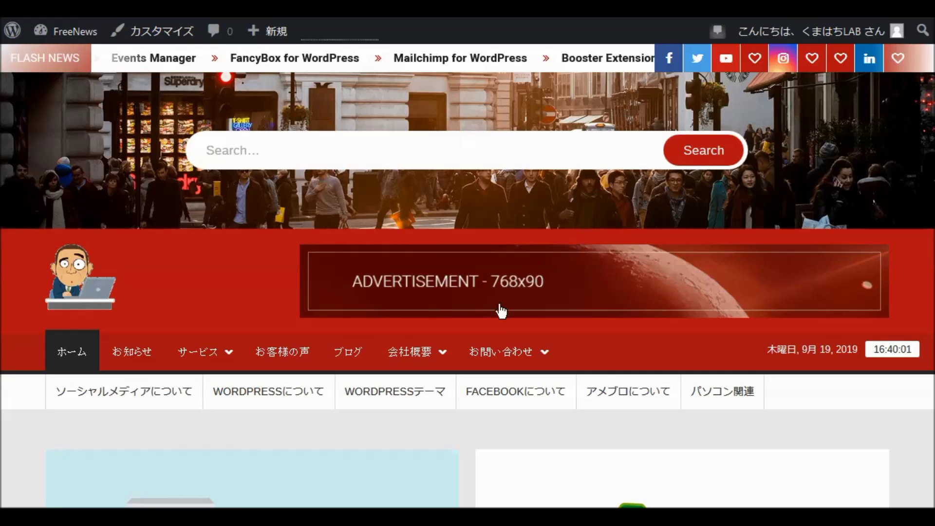
pyautogui.scroll(-5, 487, 328)
pyautogui.scroll(-15, 489, 328)
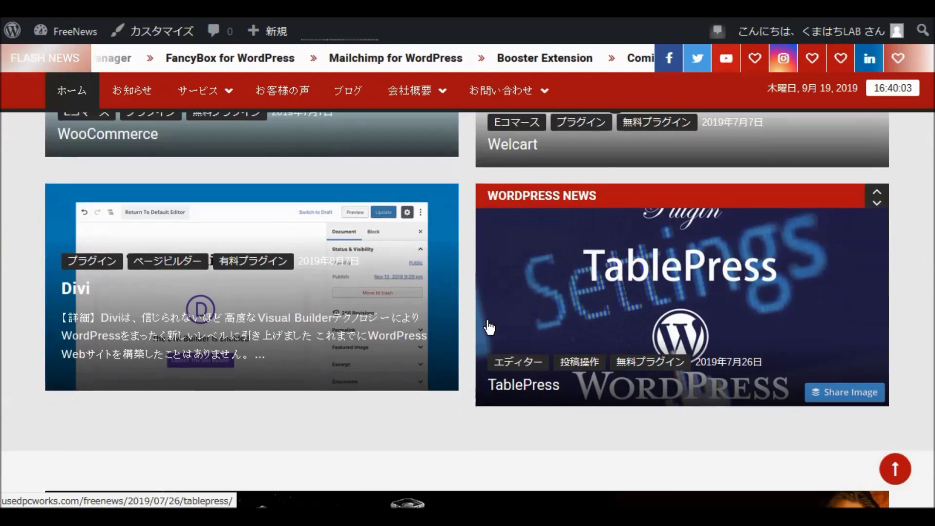
pyautogui.scroll(-3, 491, 329)
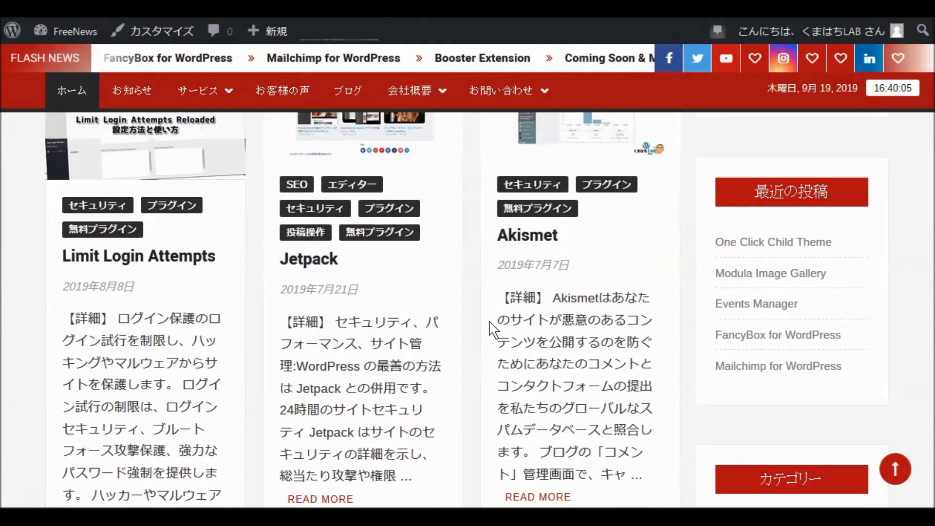
pyautogui.scroll(-13, 493, 328)
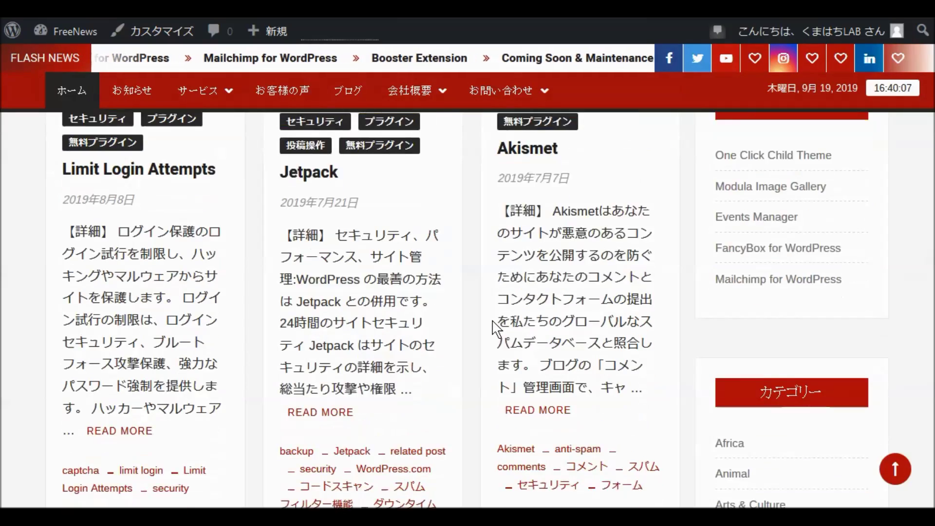
pyautogui.scroll(-10, 497, 330)
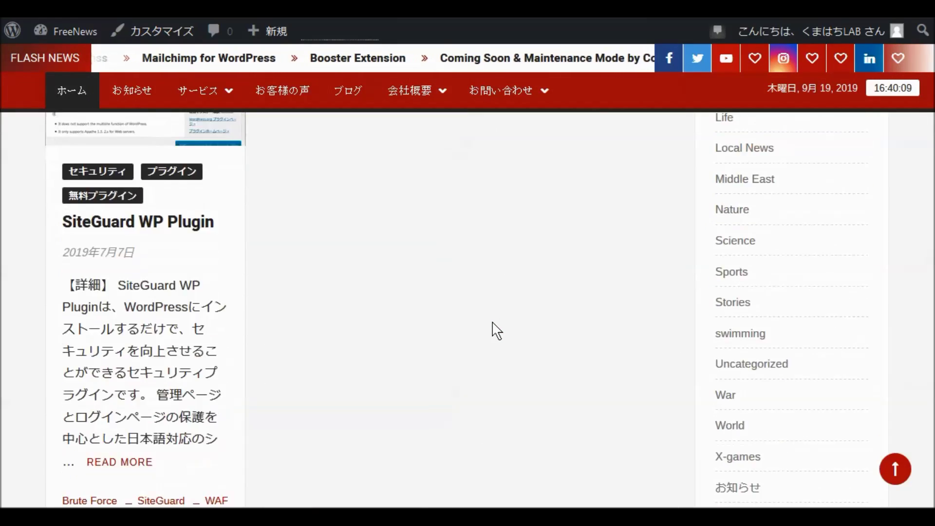
pyautogui.scroll(15, 497, 330)
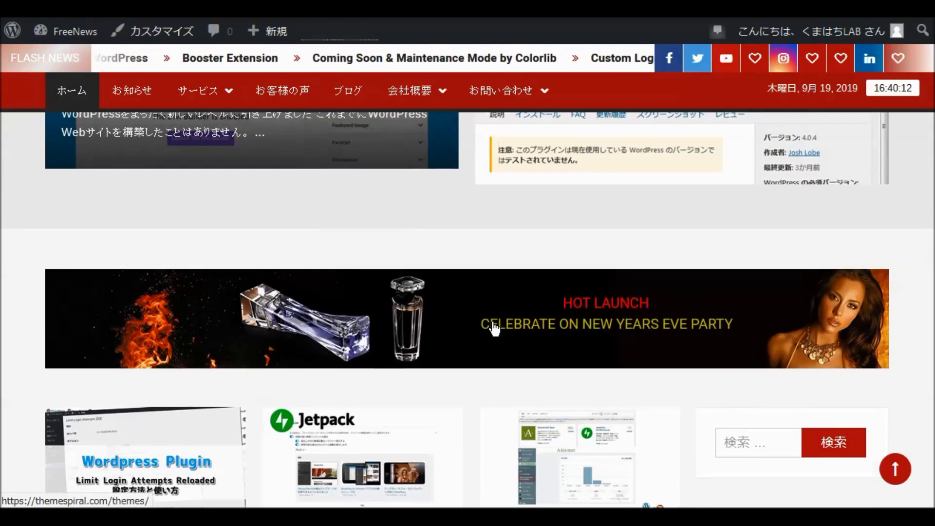
pyautogui.scroll(-5, 492, 328)
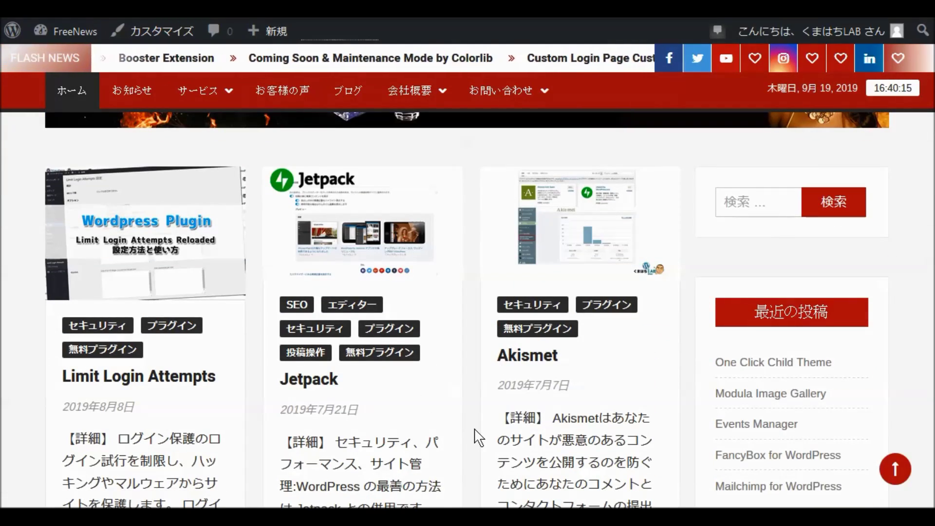
pyautogui.scroll(-7, 479, 437)
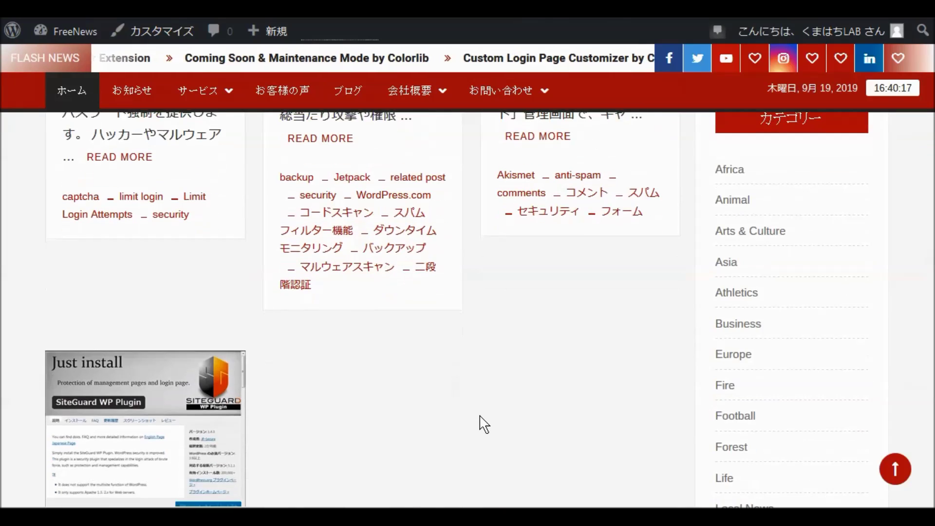
pyautogui.scroll(-10, 483, 423)
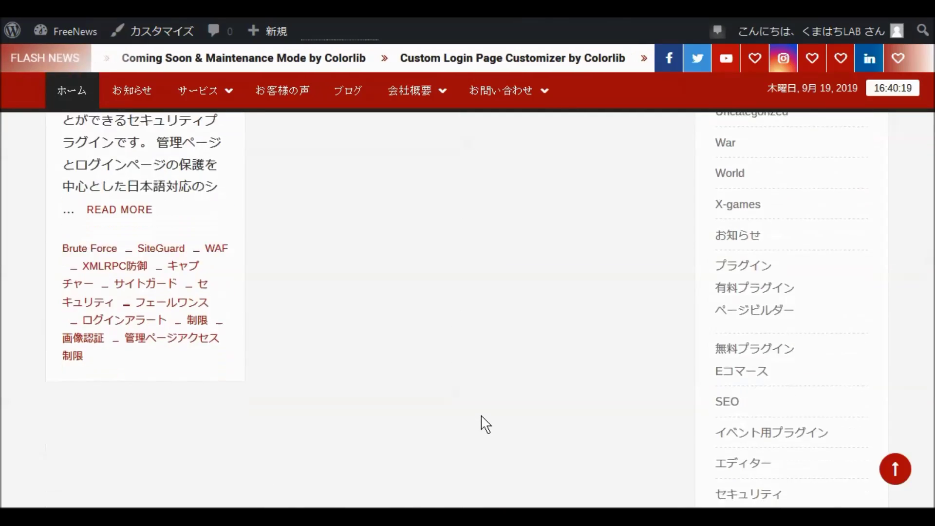
pyautogui.scroll(-2, 485, 423)
pyautogui.scroll(-15, 485, 421)
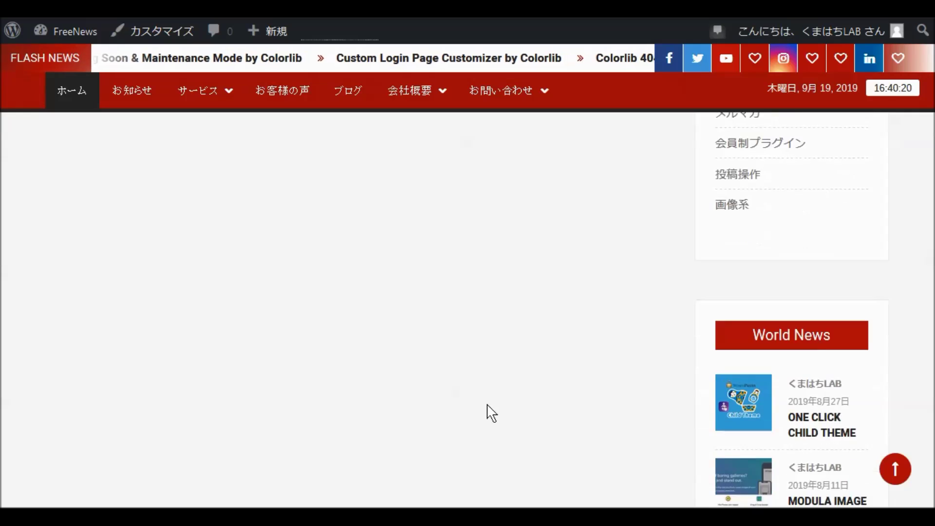
pyautogui.scroll(-15, 491, 410)
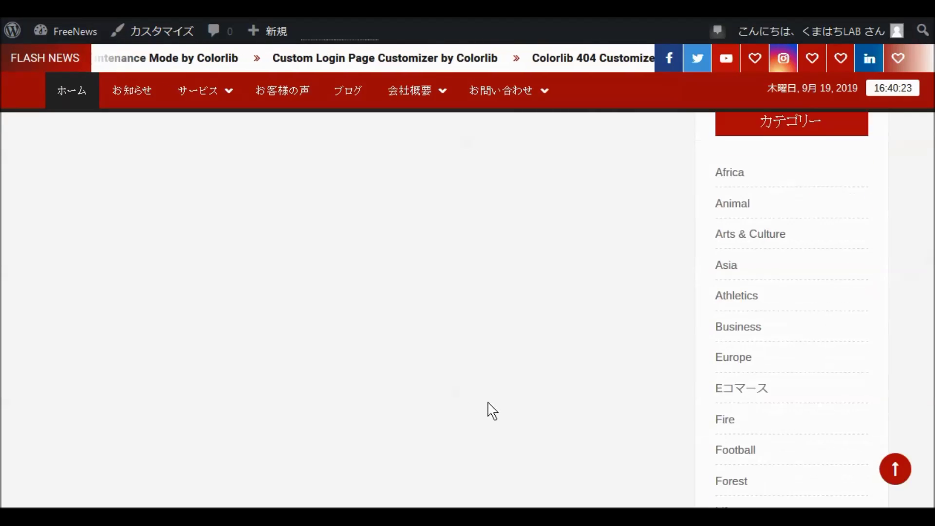
pyautogui.scroll(-10, 492, 410)
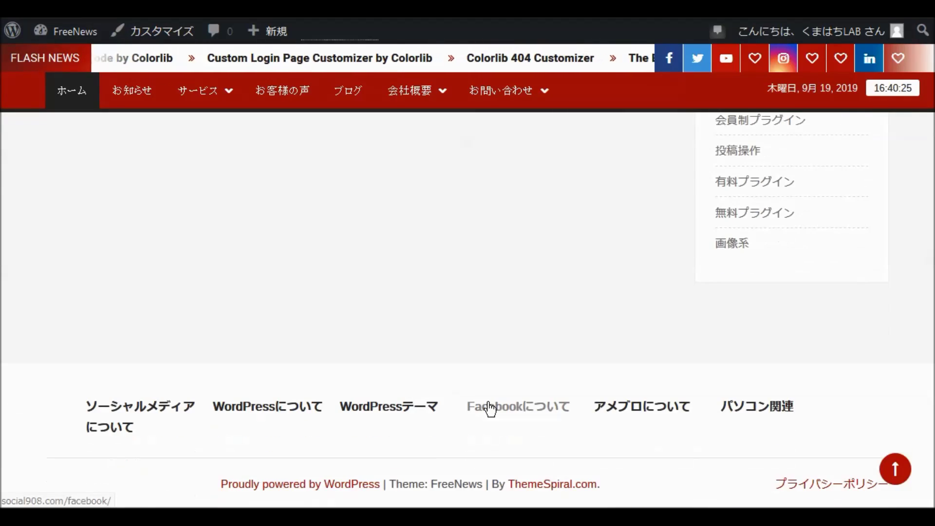
# Step: Examine the homepage's post grid, HOT LAUNCH banner, highlighted Eコマース posts and WordPress News section, working back up from the footer
pyautogui.scroll(15, 491, 408)
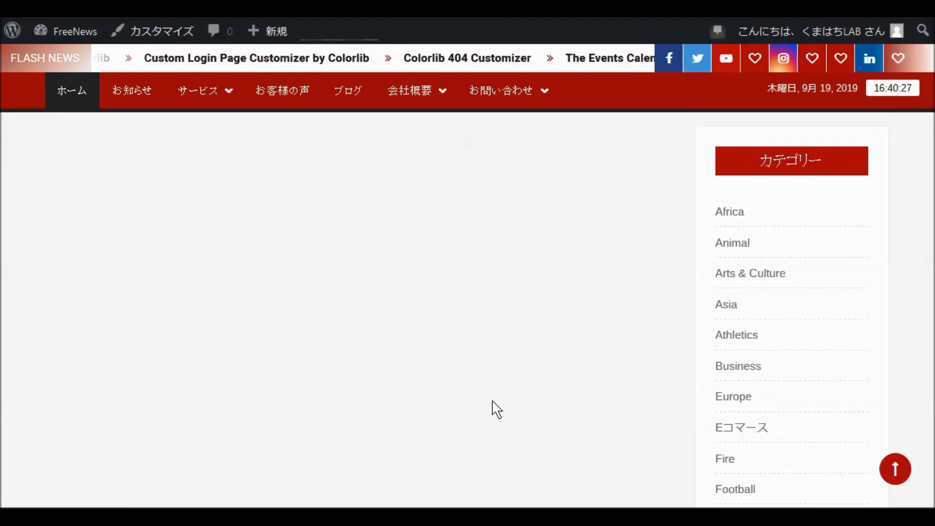
pyautogui.scroll(15, 508, 407)
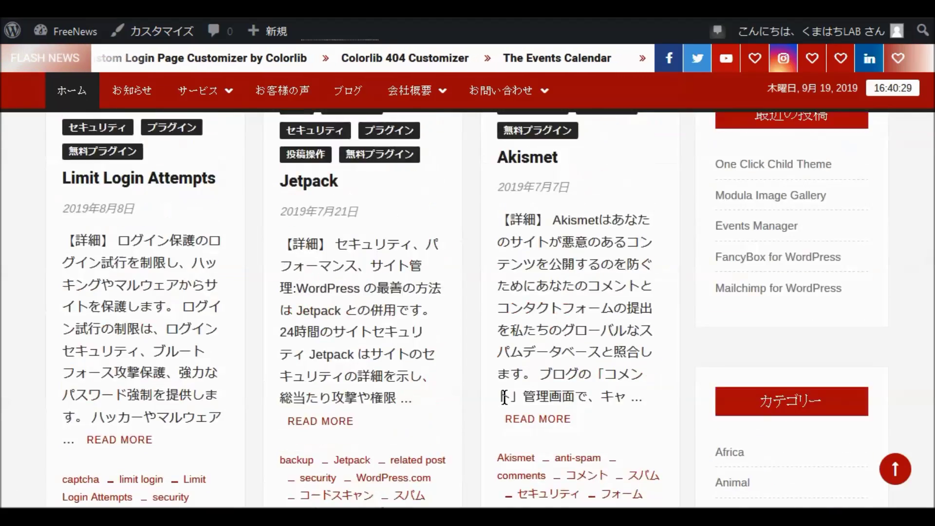
pyautogui.scroll(-3, 506, 403)
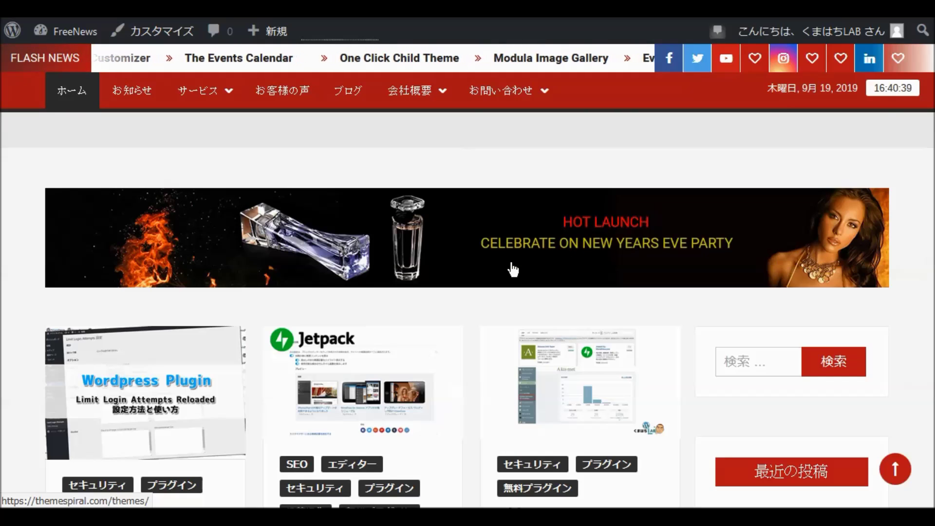
pyautogui.scroll(5, 511, 263)
pyautogui.scroll(3, 514, 270)
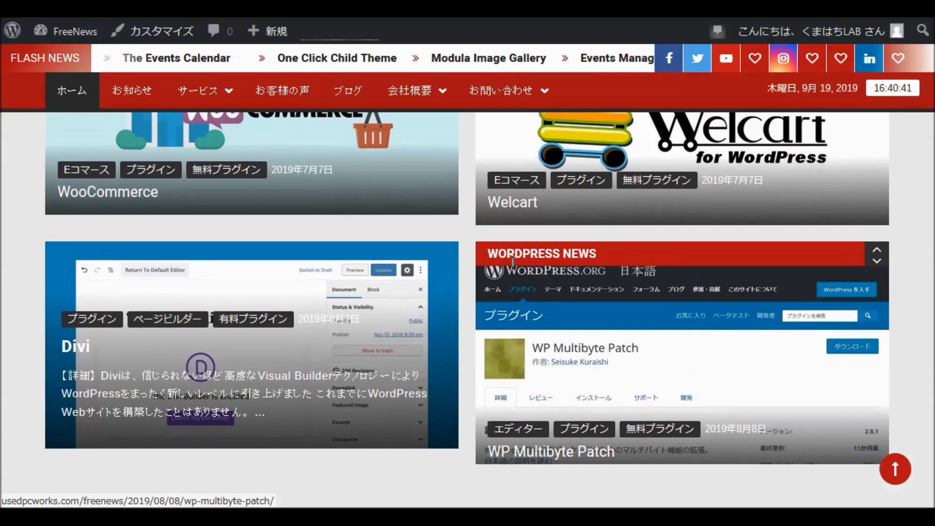
pyautogui.scroll(2, 514, 270)
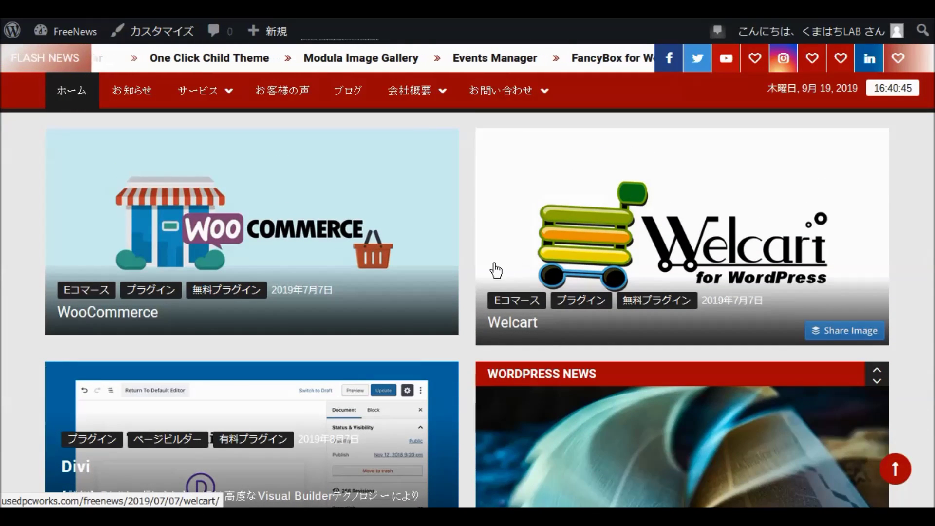
pyautogui.scroll(3, 460, 275)
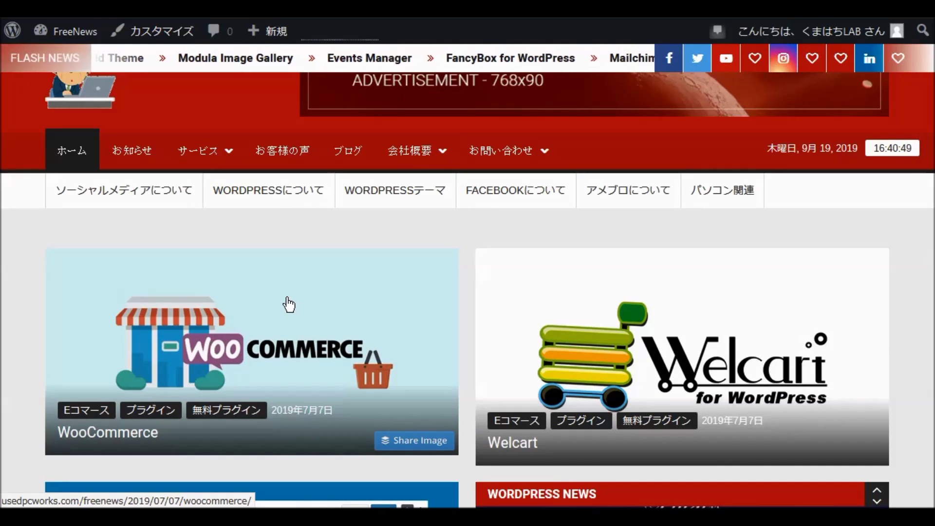
pyautogui.scroll(-7, 285, 305)
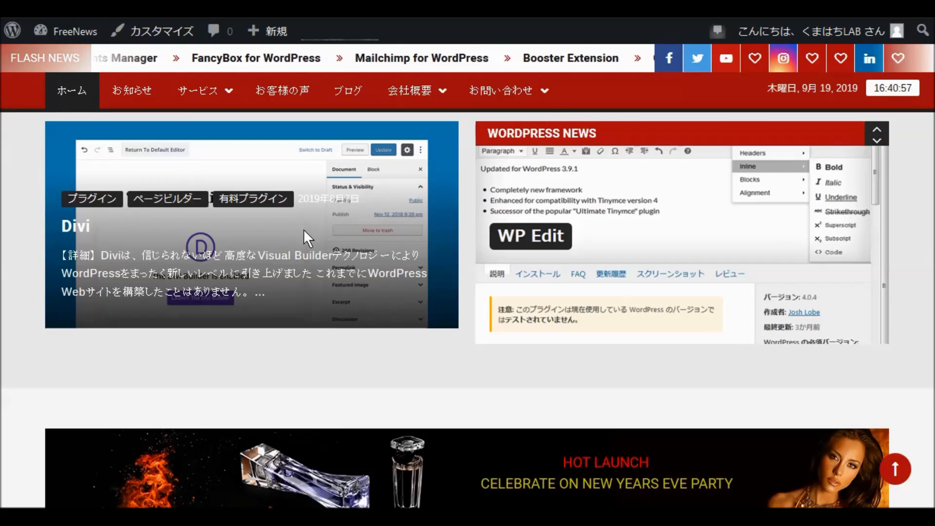
# Step: Return to the customizer and check Highlighted Category and Excerpt Settings under Theme Options
pyautogui.hotkey('ctrl', 'Tab')
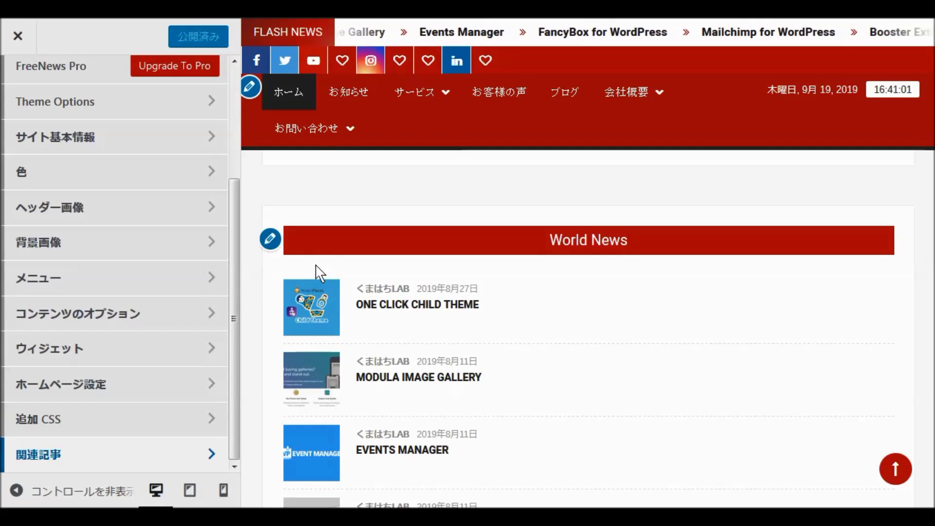
pyautogui.scroll(3, 147, 327)
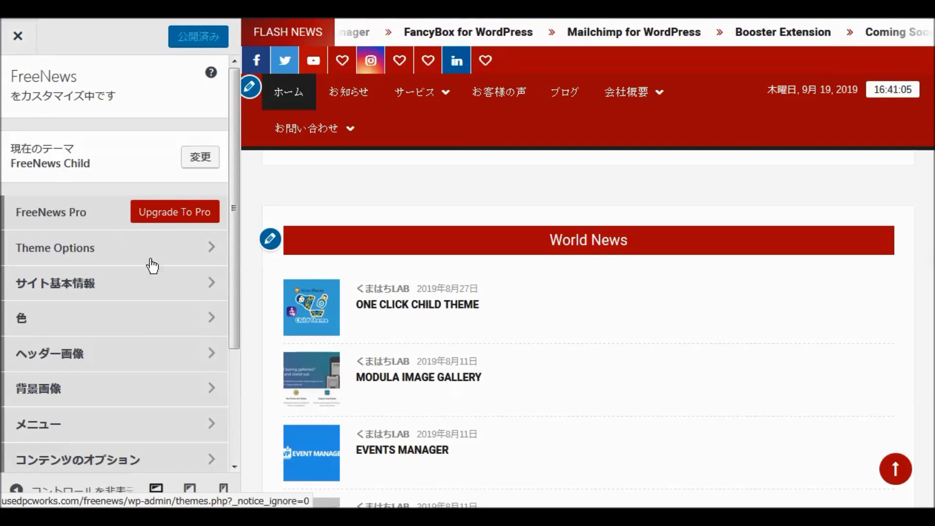
pyautogui.scroll(-3, 138, 261)
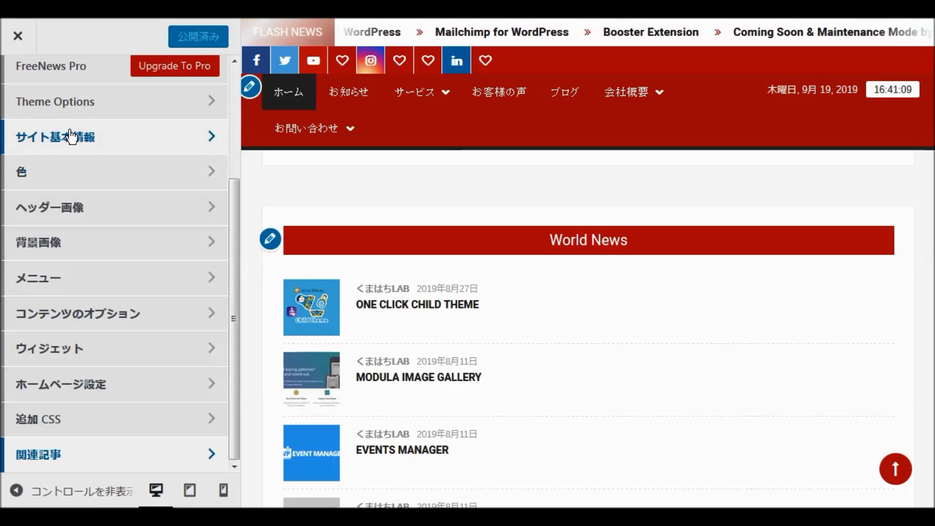
pyautogui.click(65, 105)
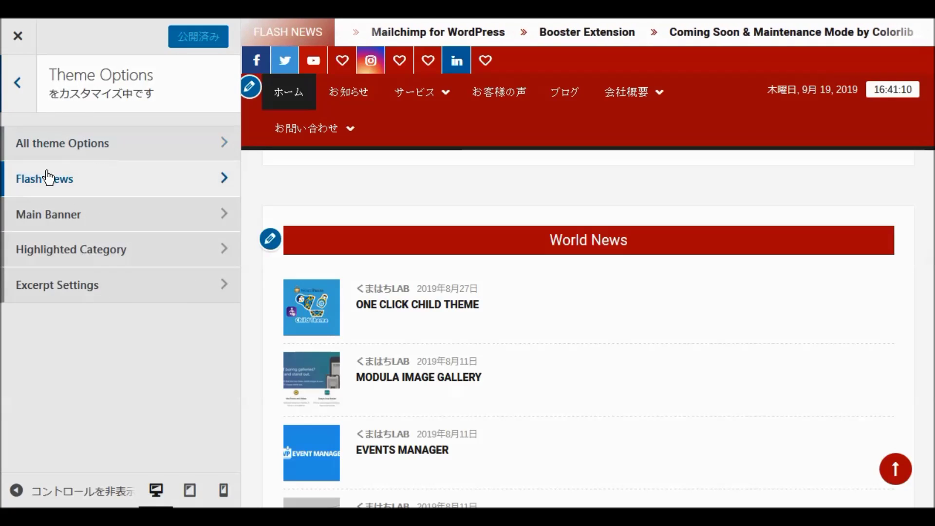
pyautogui.click(70, 252)
pyautogui.scroll(-3, 163, 284)
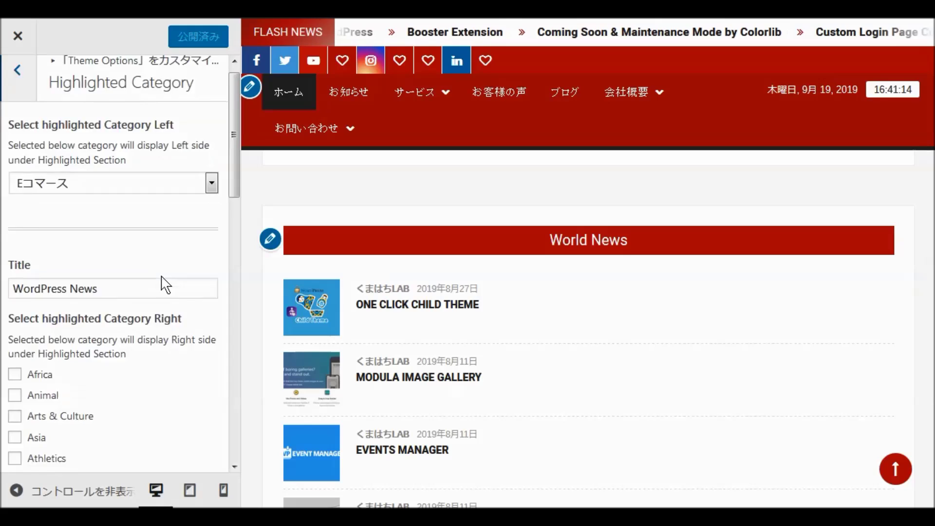
pyautogui.scroll(-12, 162, 276)
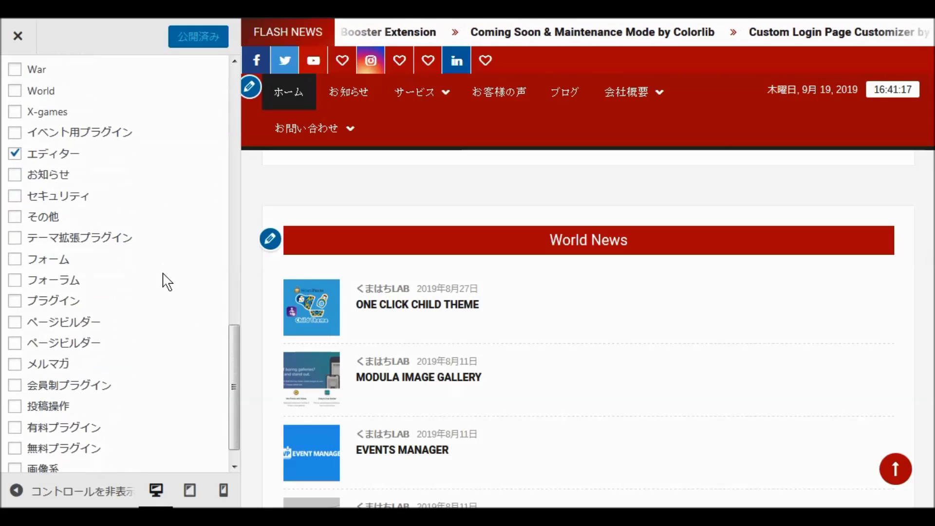
pyautogui.scroll(-1, 165, 280)
pyautogui.scroll(8, 165, 278)
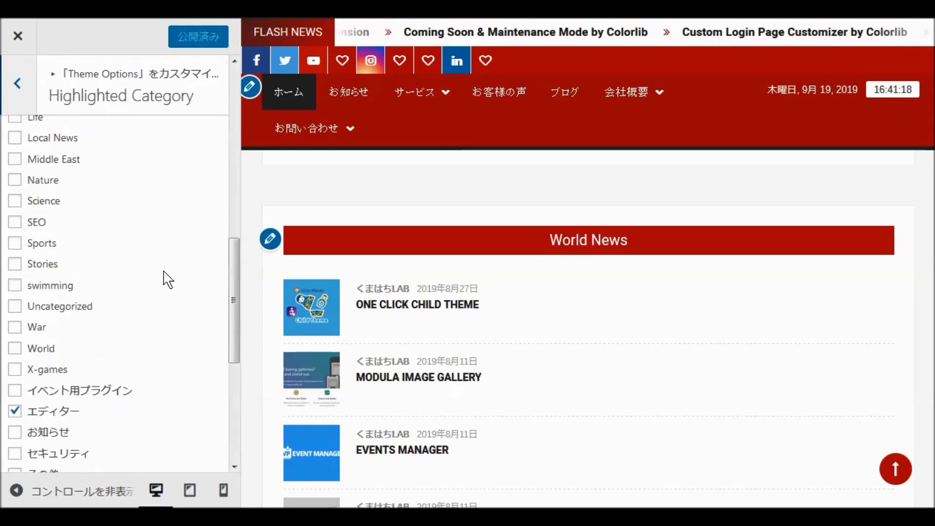
pyautogui.scroll(8, 170, 276)
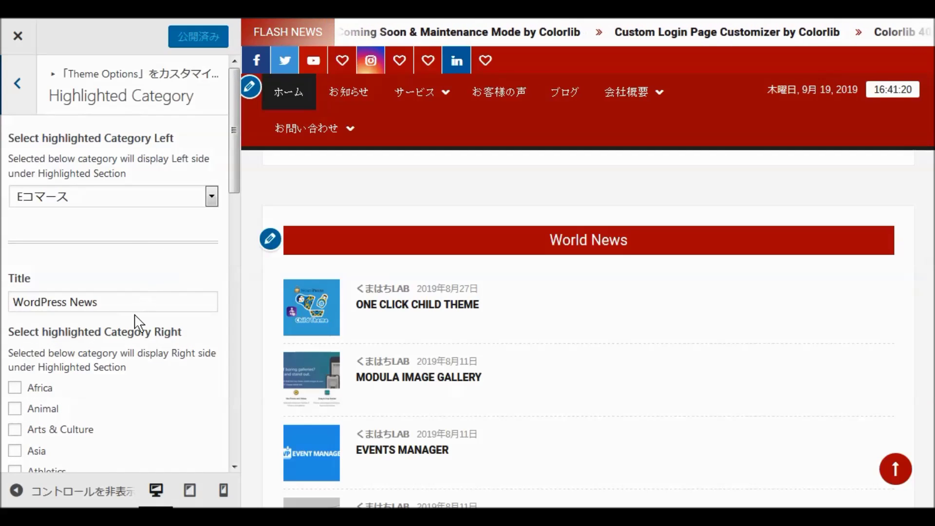
pyautogui.click(20, 86)
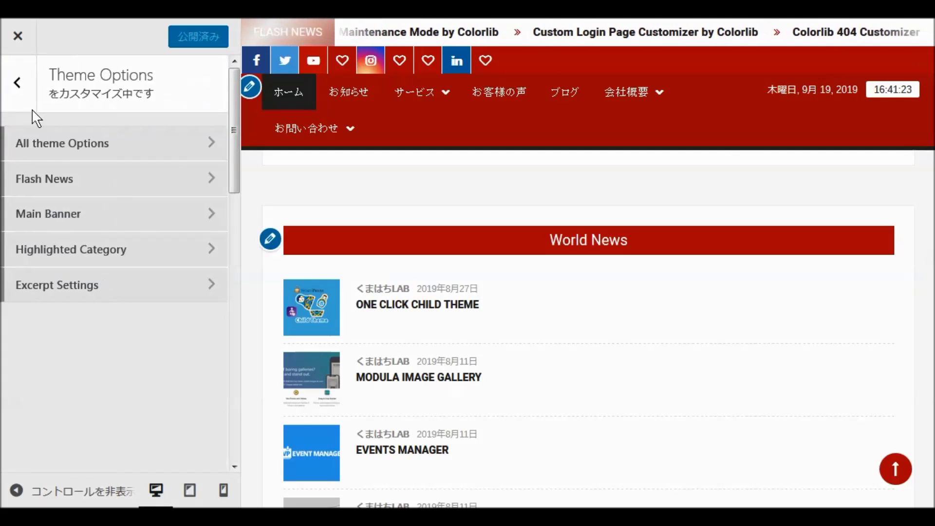
pyautogui.click(74, 296)
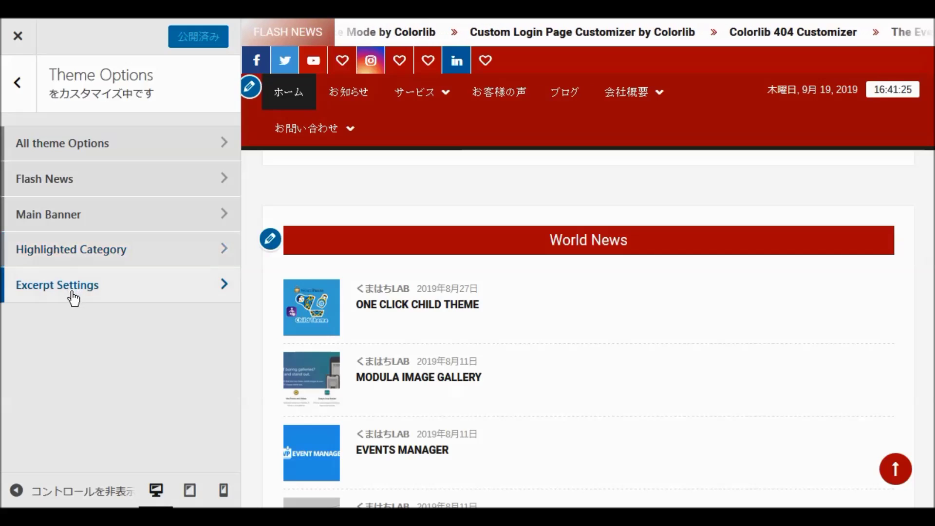
pyautogui.click(18, 89)
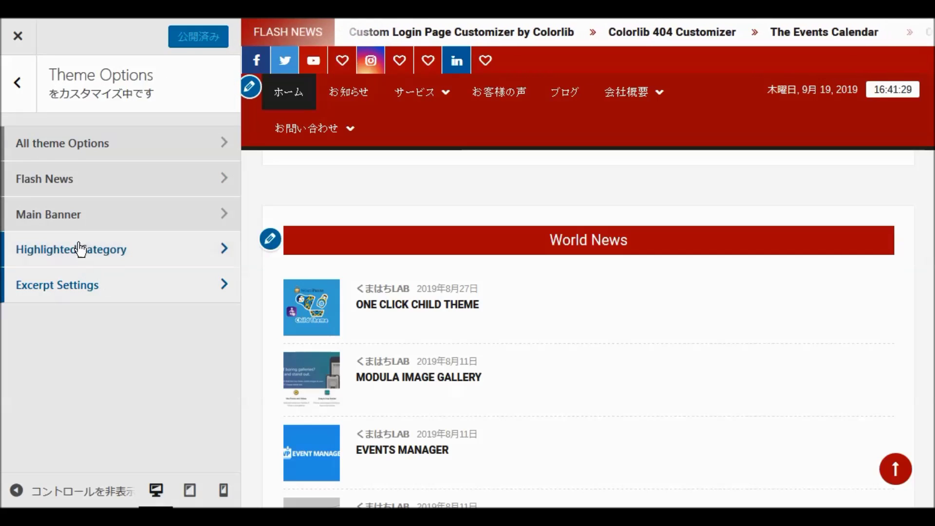
# Step: Set the Main Banner to the other ページビルダー category, listed just above the selected one, and publish the change
pyautogui.click(74, 221)
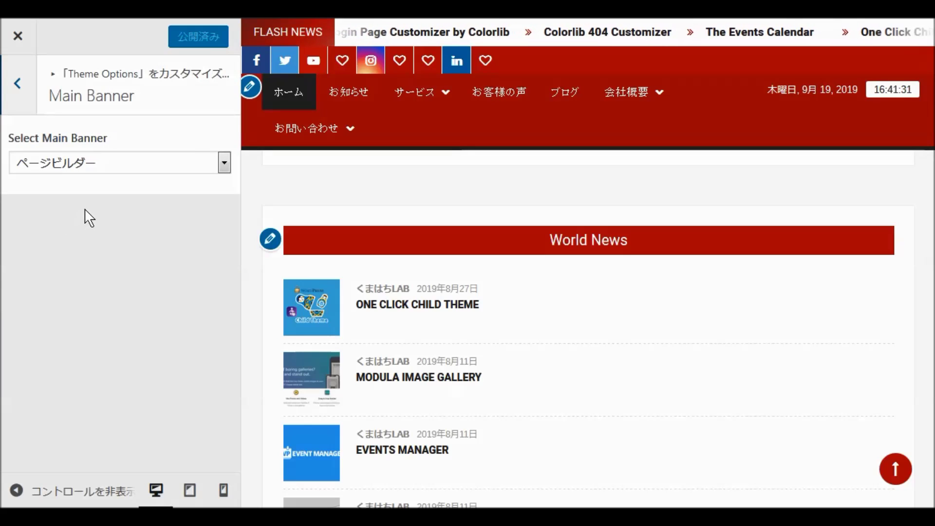
pyautogui.click(225, 164)
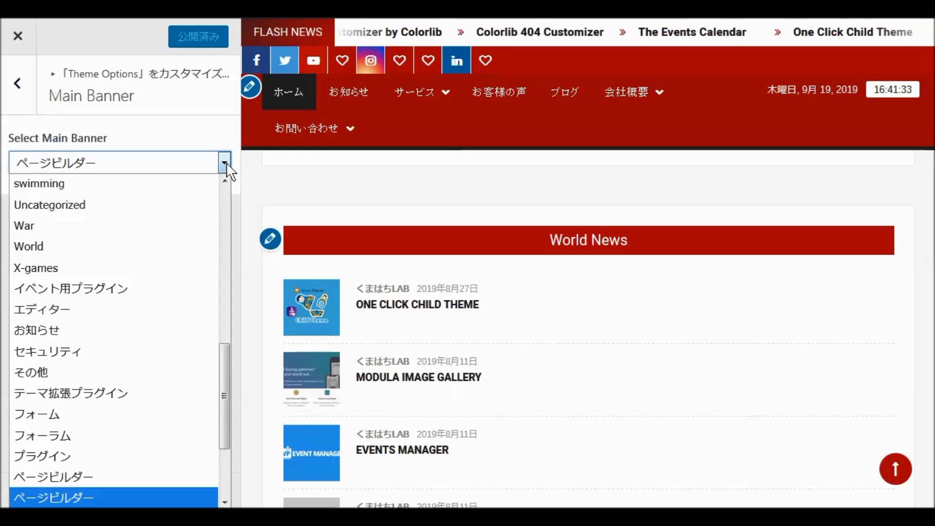
pyautogui.click(124, 474)
pyautogui.click(181, 40)
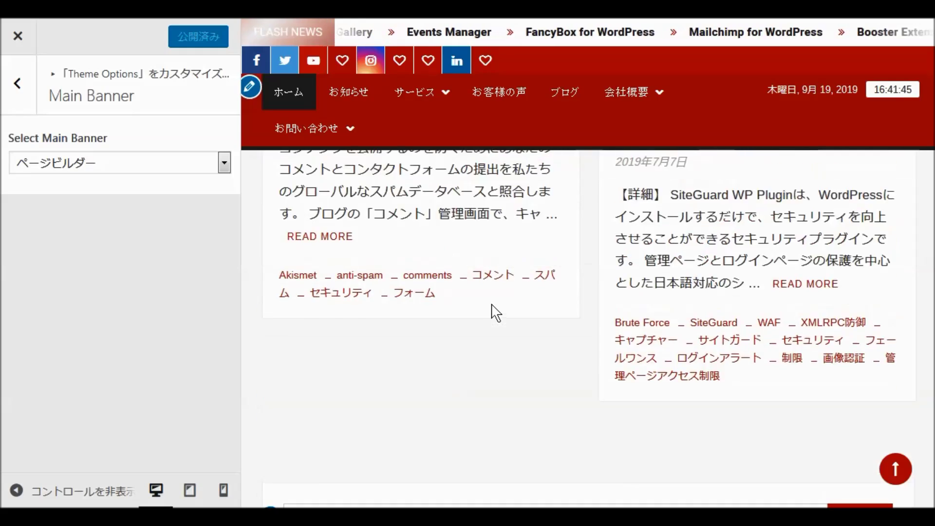
# Step: Examine the header, WooCommerce and Welcart posts, and main banner slider in the customizer preview
pyautogui.scroll(15, 496, 312)
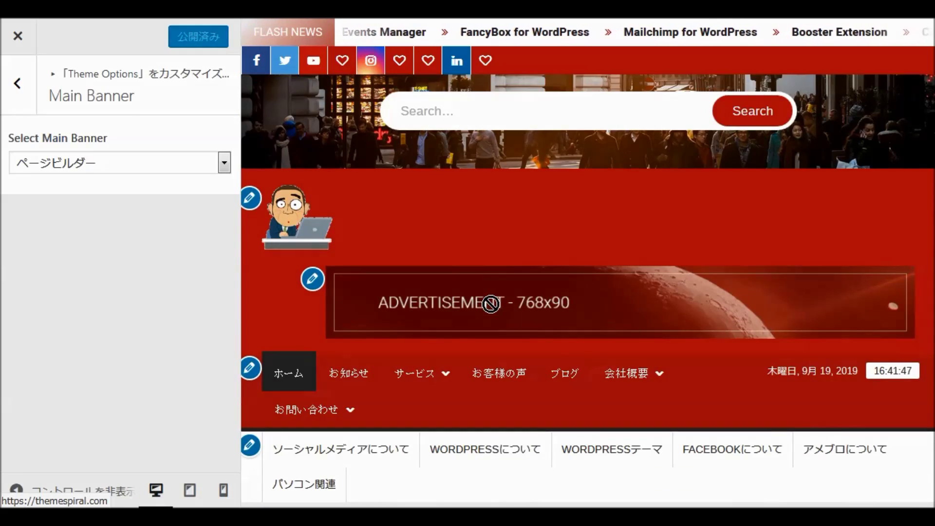
pyautogui.scroll(-10, 491, 303)
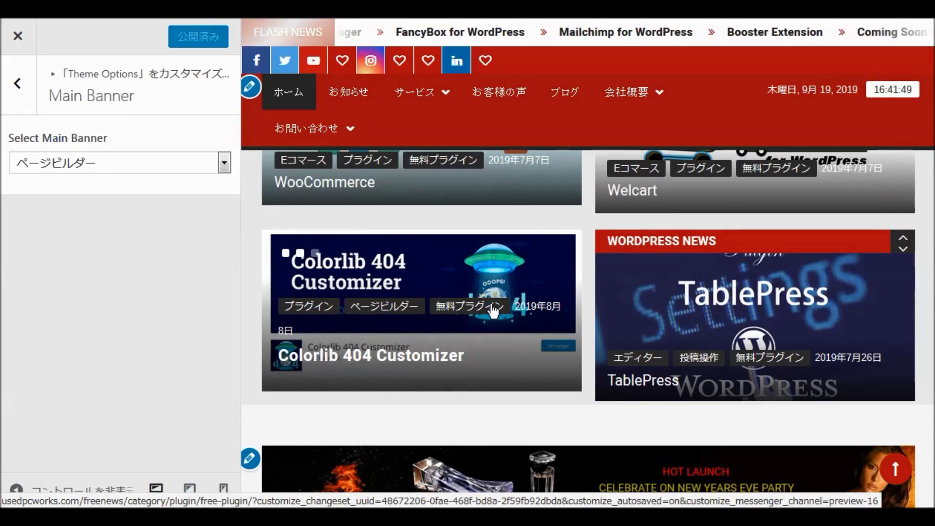
pyautogui.scroll(-2, 492, 307)
pyautogui.scroll(5, 491, 304)
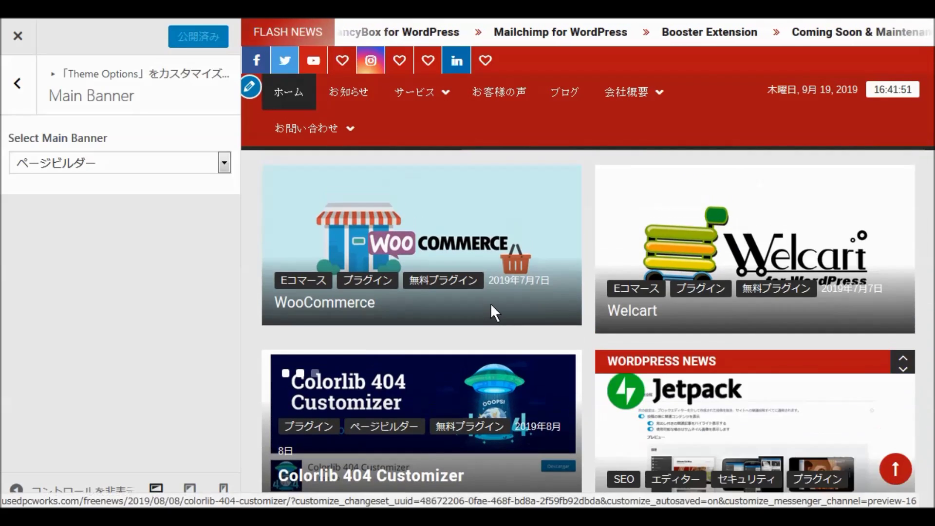
pyautogui.scroll(3, 491, 304)
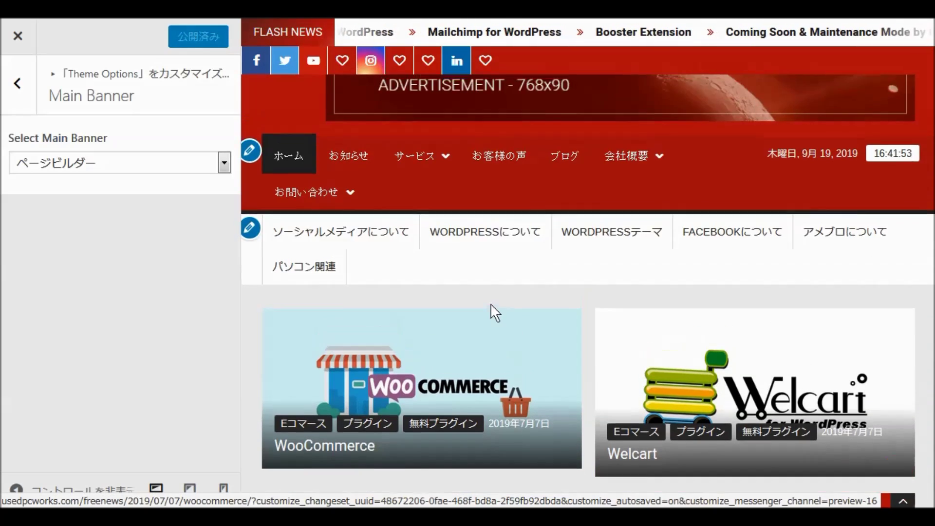
pyautogui.scroll(5, 491, 305)
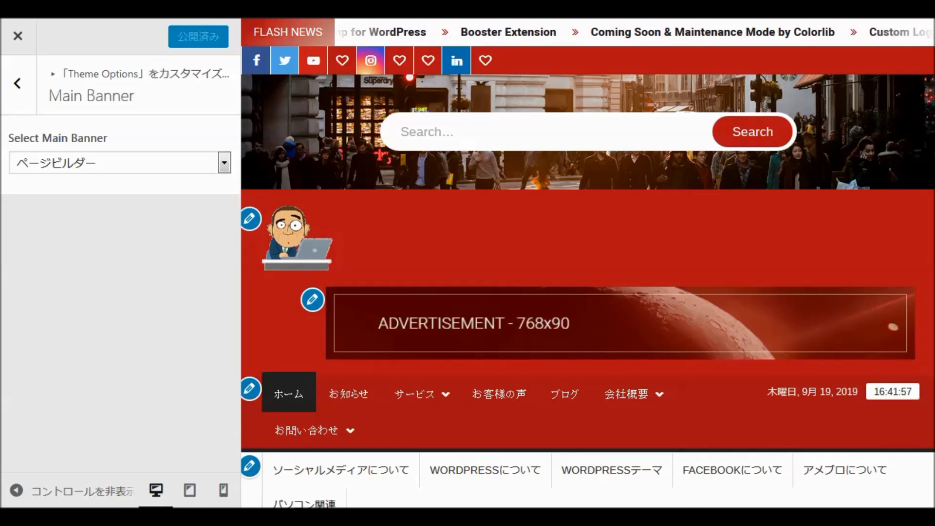
# Step: Switch to the live homepage, reload it and examine the main banner slider beside WordPress News and the posts above
pyautogui.click(17, 36)
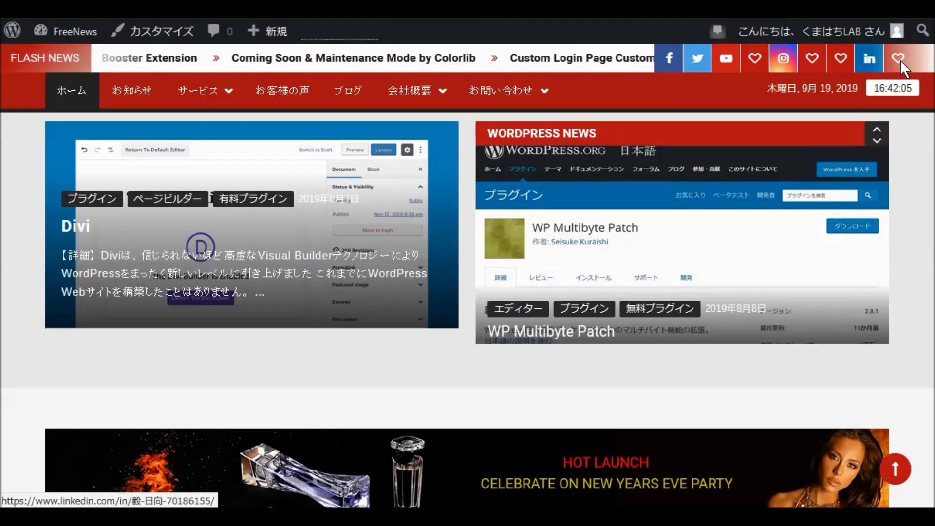
pyautogui.moveTo(374, 139)
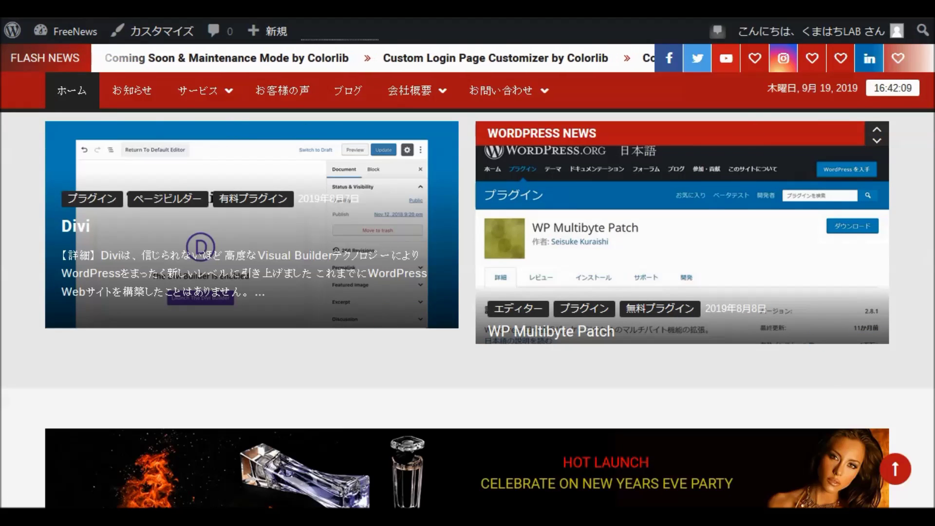
pyautogui.click(67, 42)
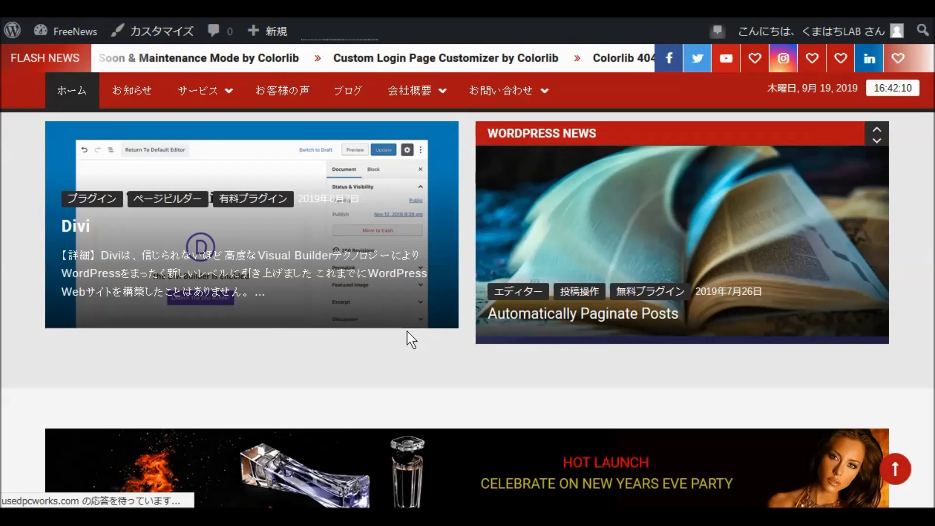
pyautogui.scroll(-5, 413, 336)
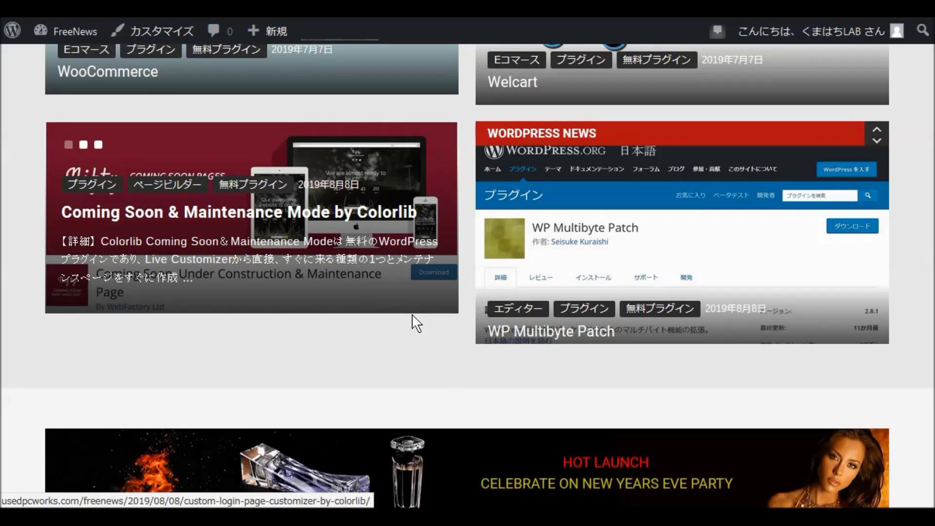
pyautogui.scroll(8, 413, 324)
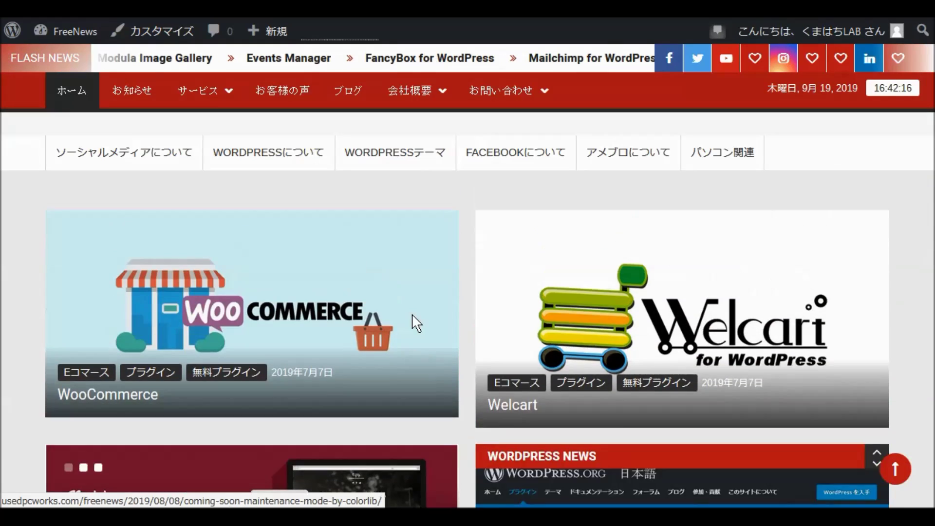
pyautogui.scroll(2, 414, 322)
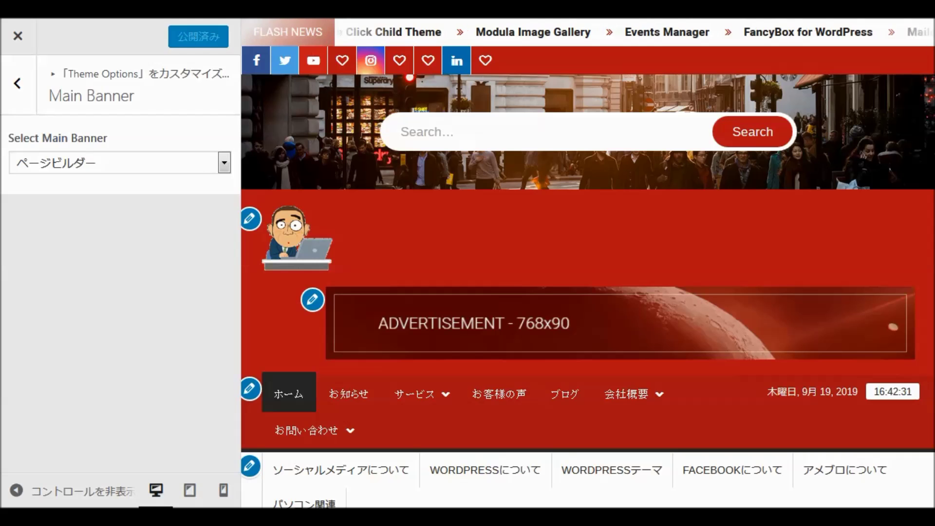
# Step: Leave the Main Banner settings, open the ヘッダー page under 外観 and close it again
pyautogui.click(22, 84)
pyautogui.click(22, 84)
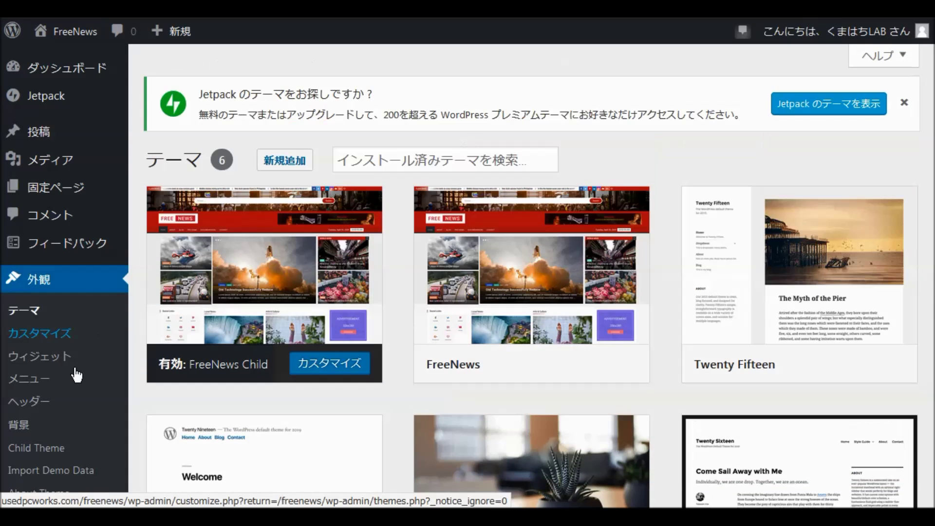
pyautogui.click(32, 403)
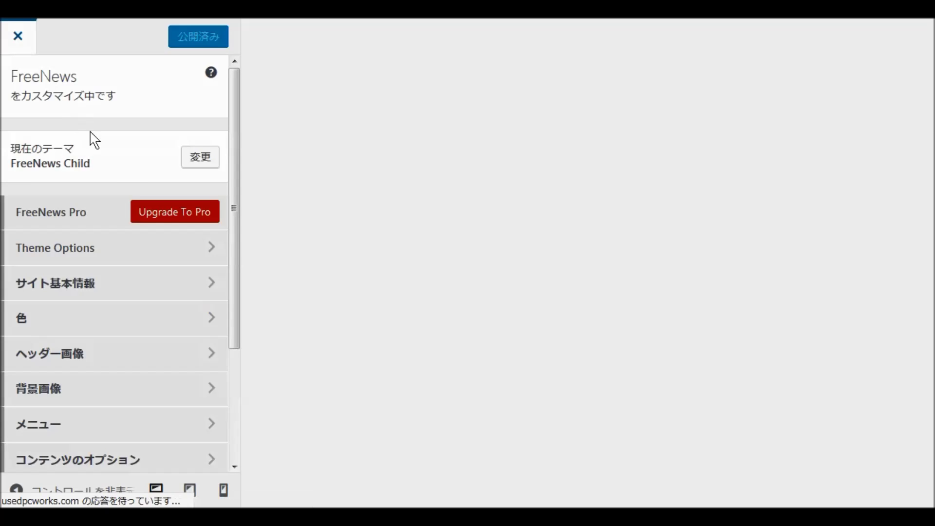
pyautogui.click(24, 47)
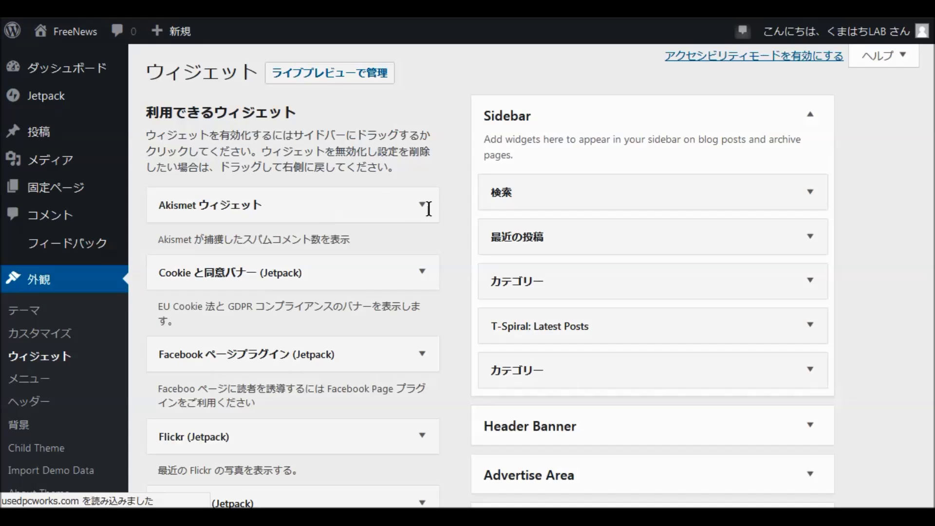
# Step: Look over the widget areas on the ウィジェット page and check the 画像 widget inside Header Banner
pyautogui.scroll(-2, 414, 207)
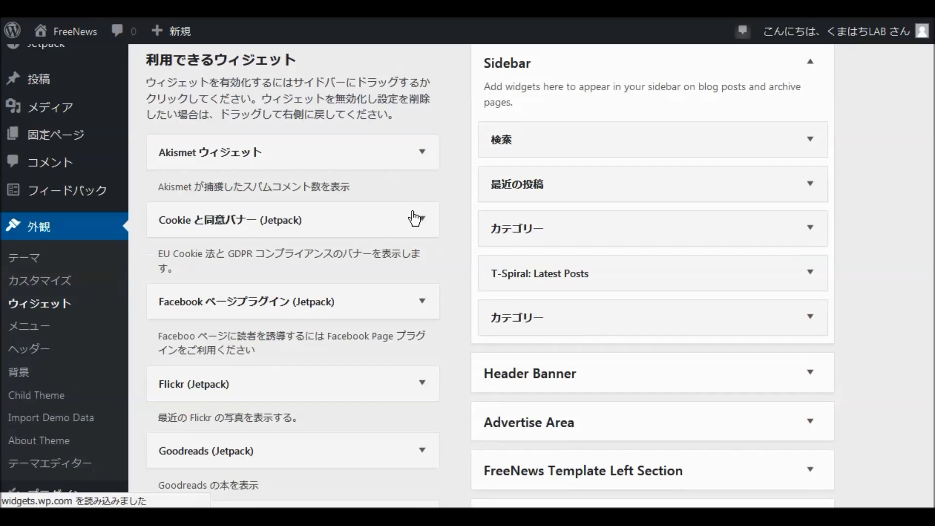
pyautogui.scroll(-2, 414, 223)
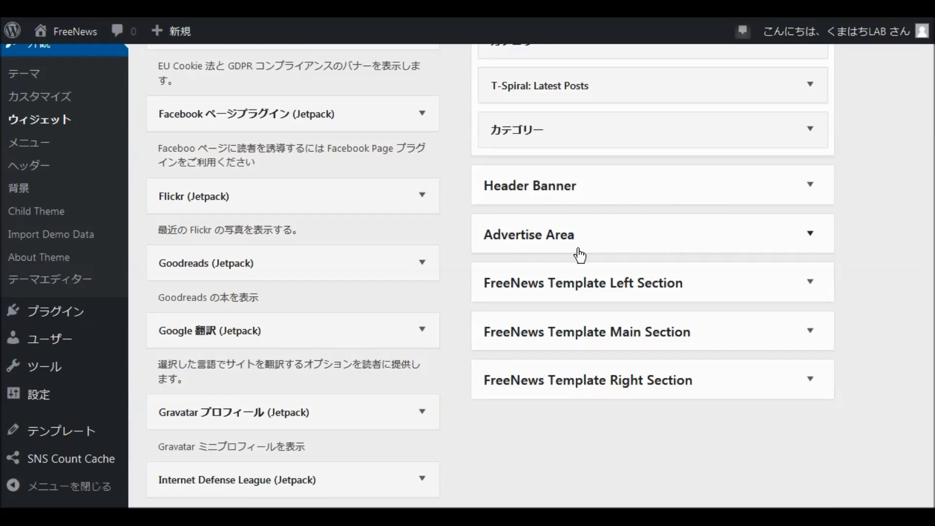
pyautogui.scroll(2, 630, 249)
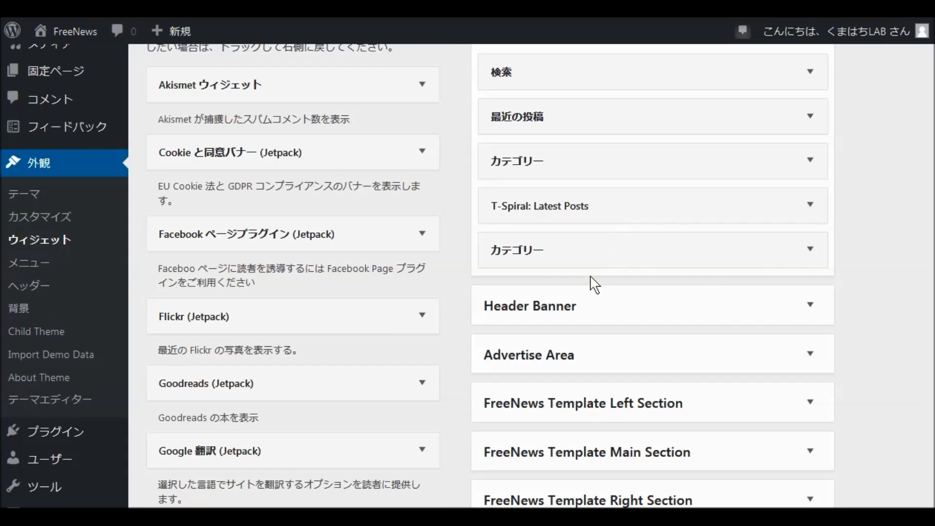
pyautogui.click(812, 305)
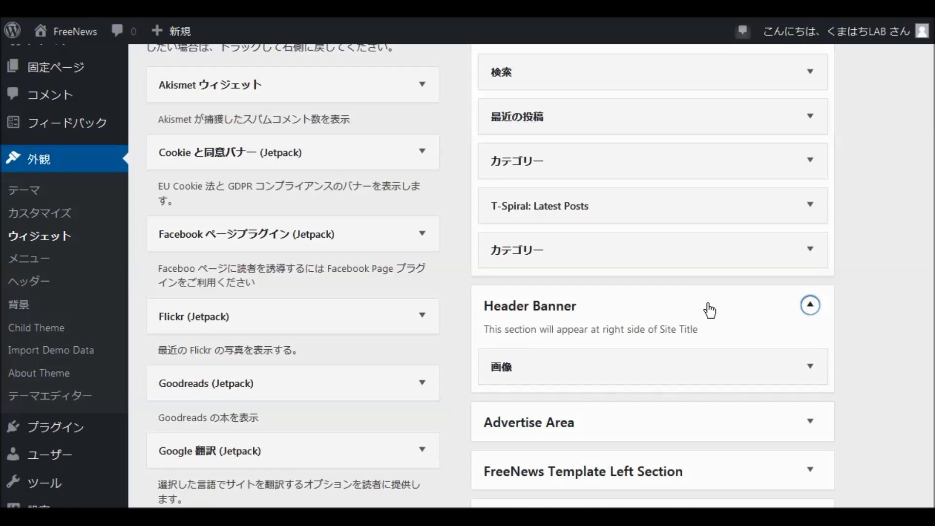
pyautogui.scroll(-2, 711, 309)
pyautogui.click(810, 246)
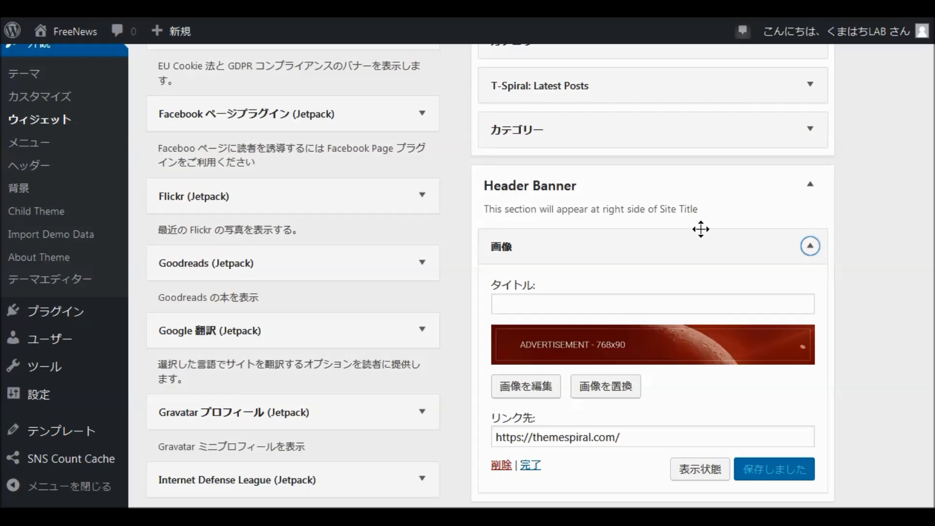
pyautogui.scroll(-3, 591, 223)
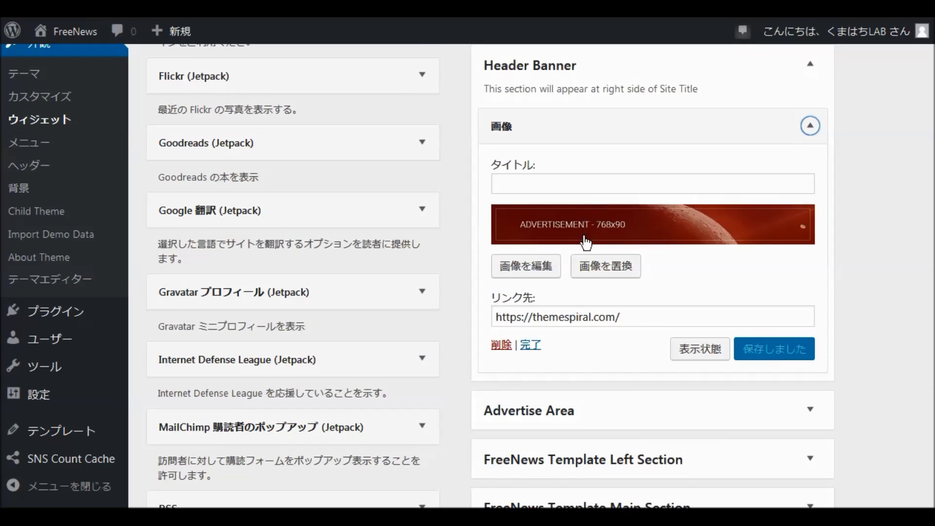
pyautogui.scroll(-3, 582, 299)
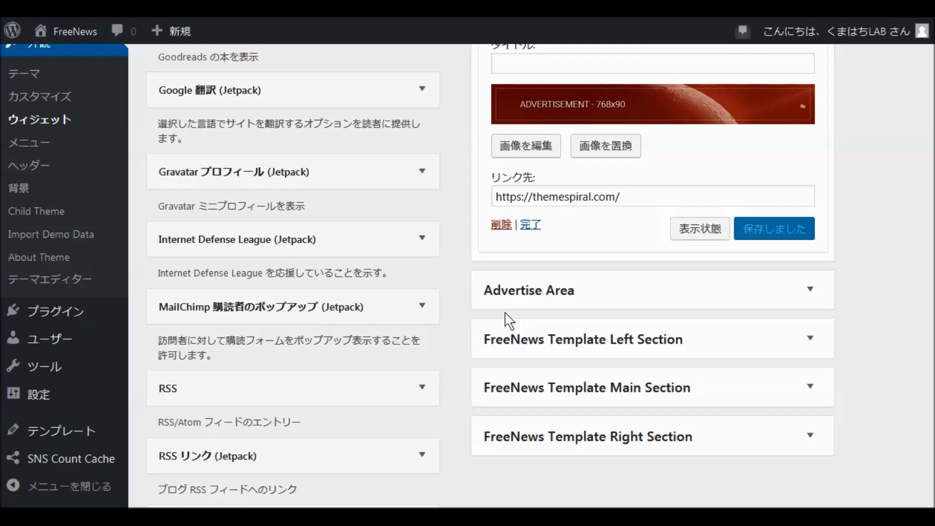
# Step: Check the 画像 widget inside Advertise Area and compare the two banner images with the live homepage
pyautogui.click(810, 289)
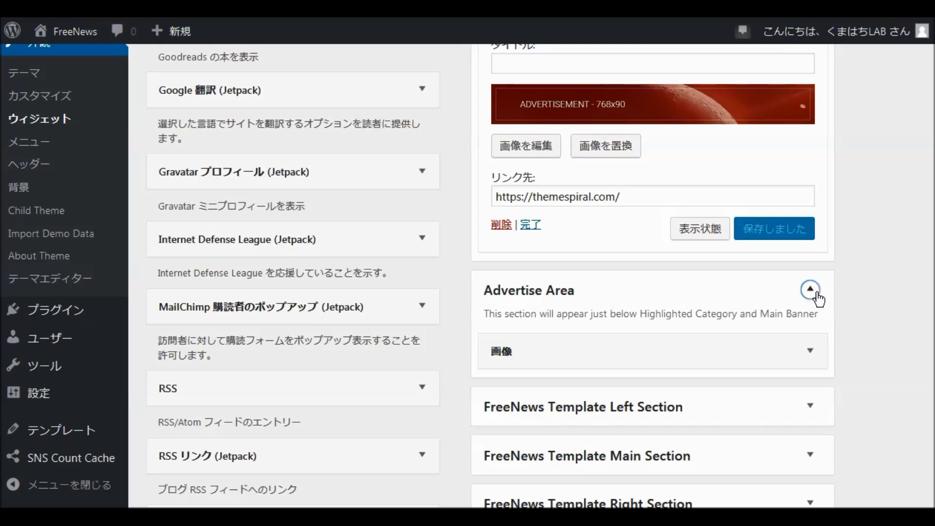
pyautogui.click(810, 351)
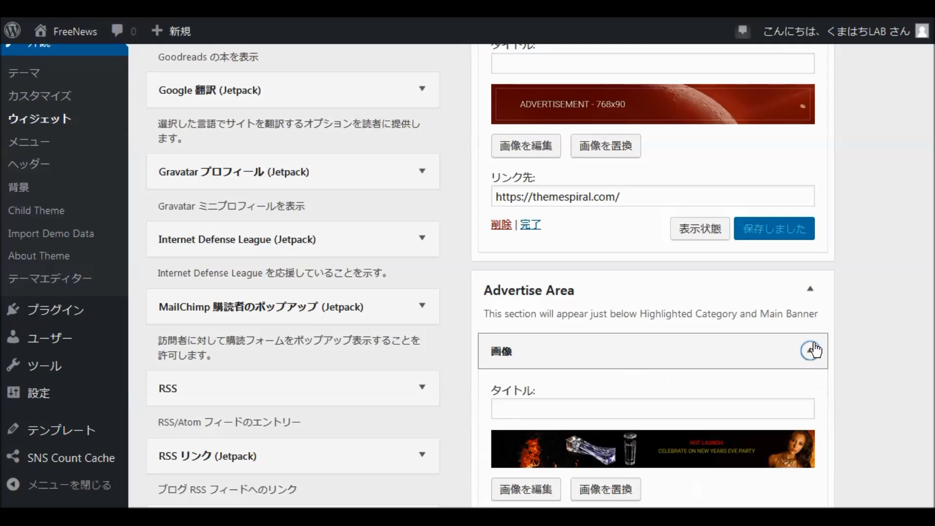
pyautogui.scroll(-3, 817, 336)
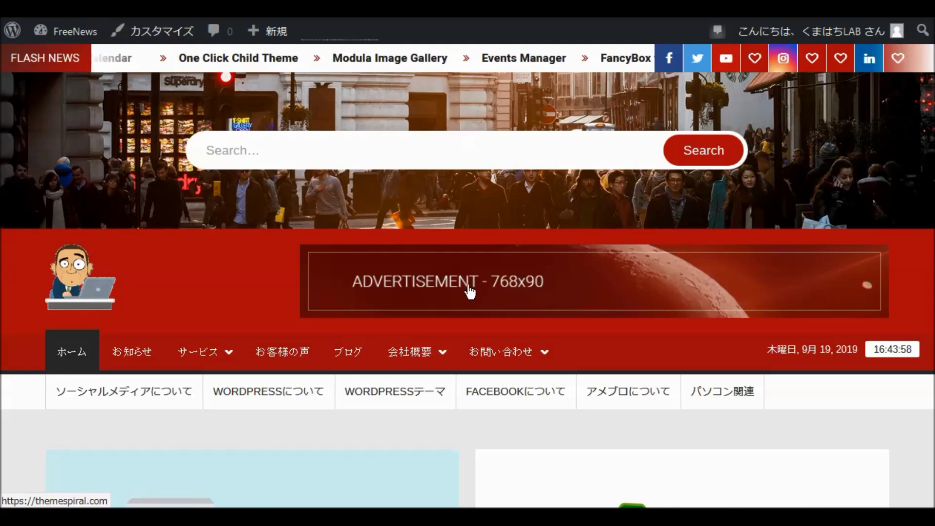
pyautogui.scroll(-10, 470, 290)
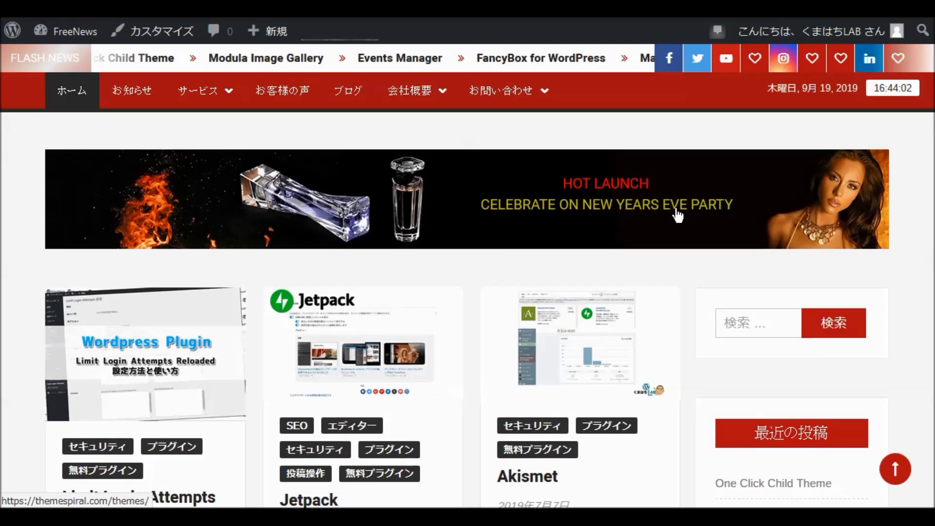
pyautogui.scroll(1, 471, 204)
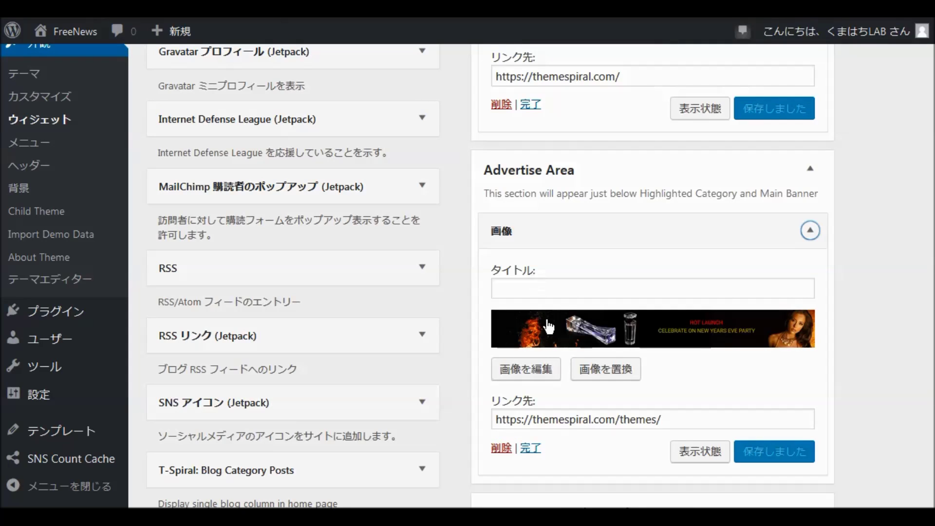
# Step: Collapse the 画像 widgets in the Header Banner and Advertise Area sections
pyautogui.scroll(5, 670, 280)
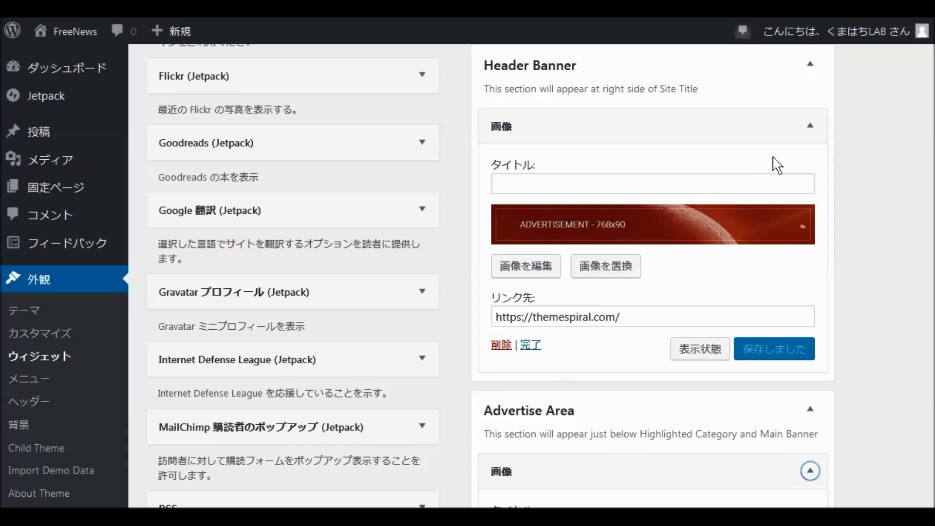
pyautogui.click(810, 126)
pyautogui.click(810, 242)
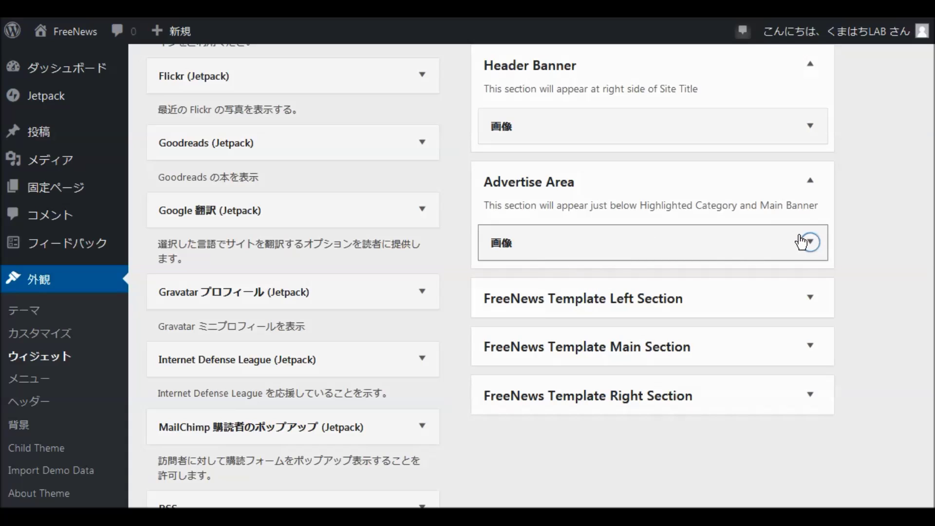
# Step: Compare FreeNews Template Left Section with the homepage down to its footer, and check its Social Links navigation menu widget
pyautogui.click(811, 303)
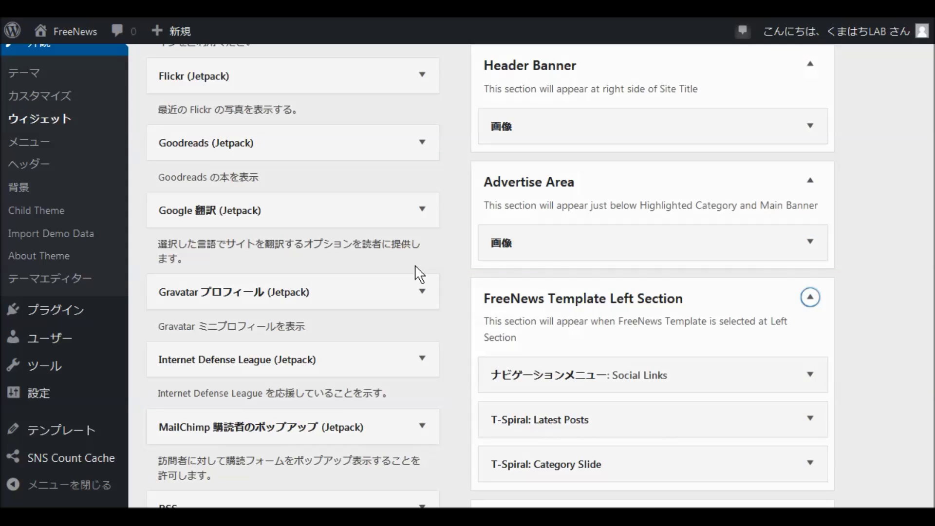
pyautogui.scroll(-3, 417, 272)
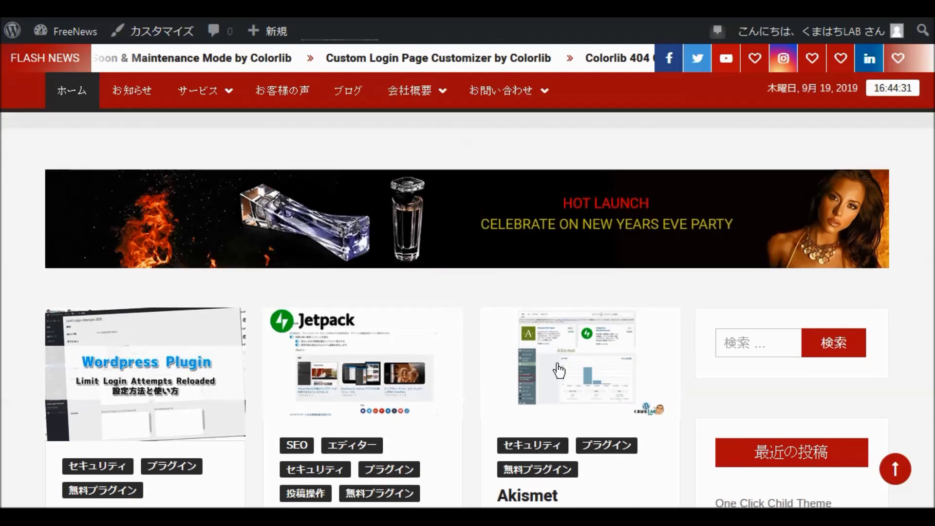
pyautogui.scroll(-15, 557, 366)
pyautogui.scroll(-15, 558, 366)
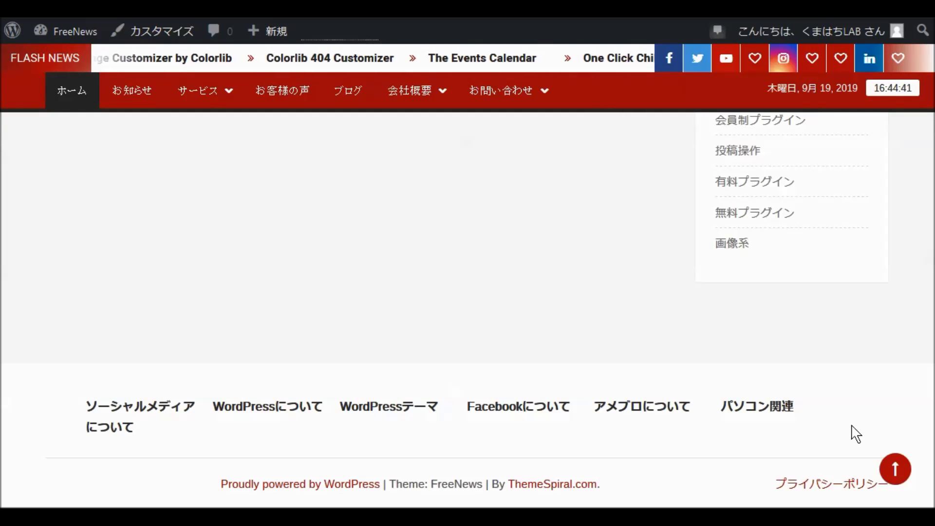
pyautogui.scroll(1, 467, 312)
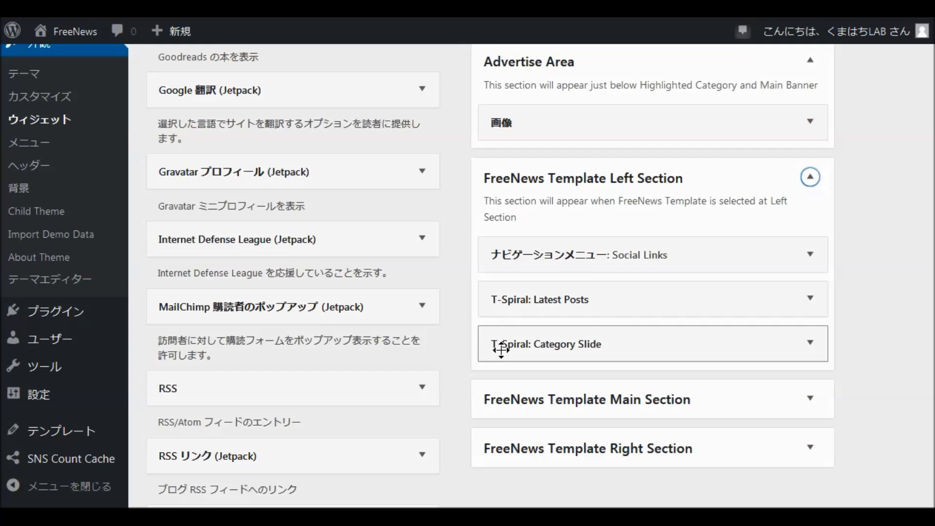
pyautogui.click(810, 255)
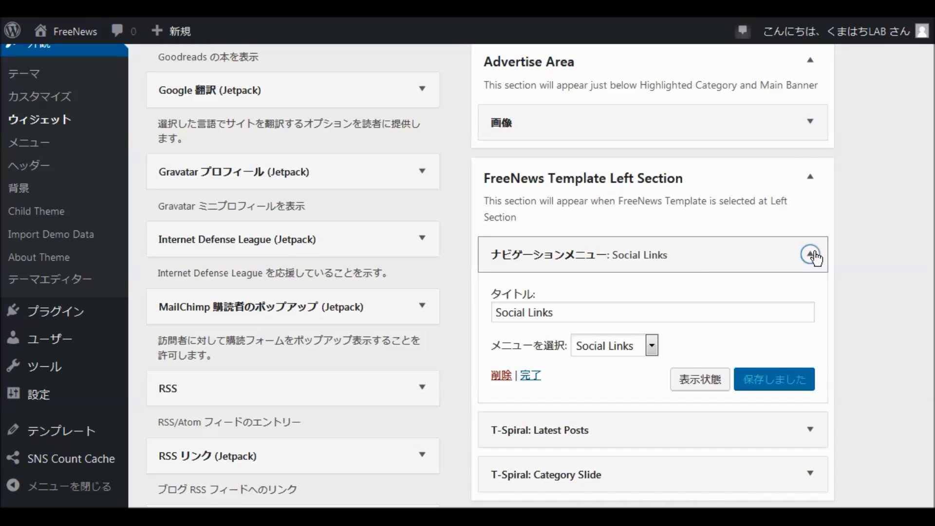
pyautogui.click(812, 255)
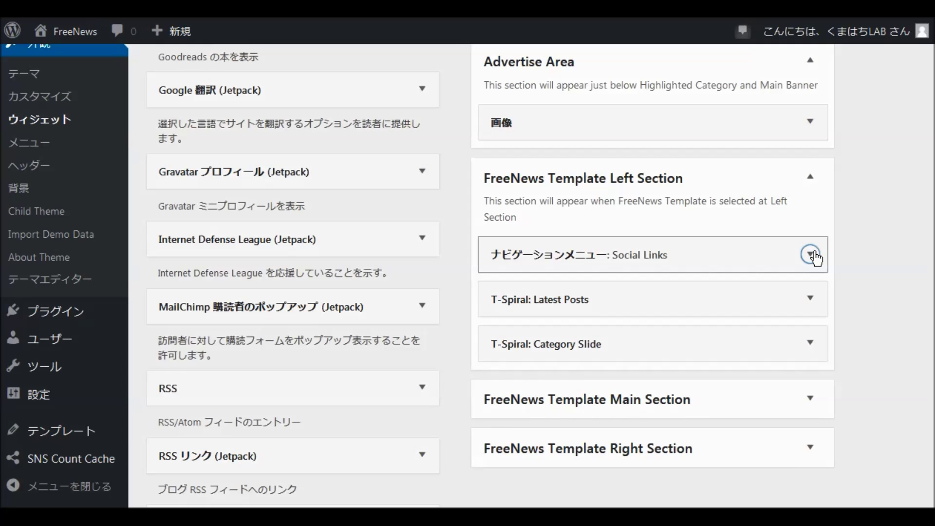
# Step: Assign the social menu to the Social Links navigation menu widget in FreeNews Template Left Section and save the widget
pyautogui.click(812, 255)
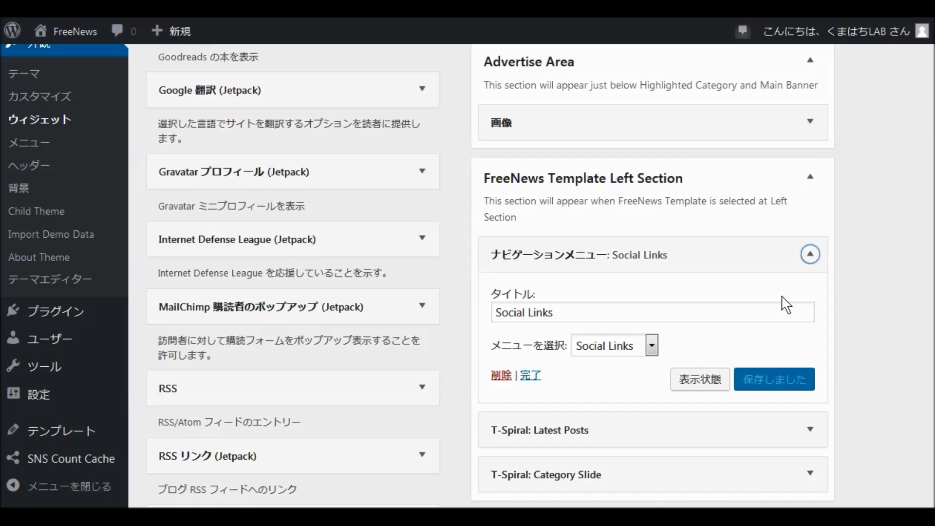
pyautogui.click(652, 346)
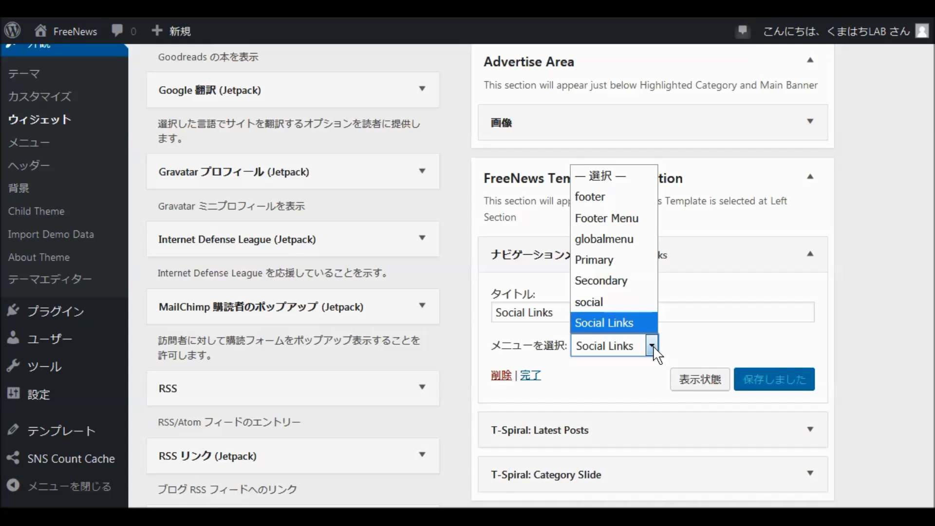
pyautogui.click(645, 302)
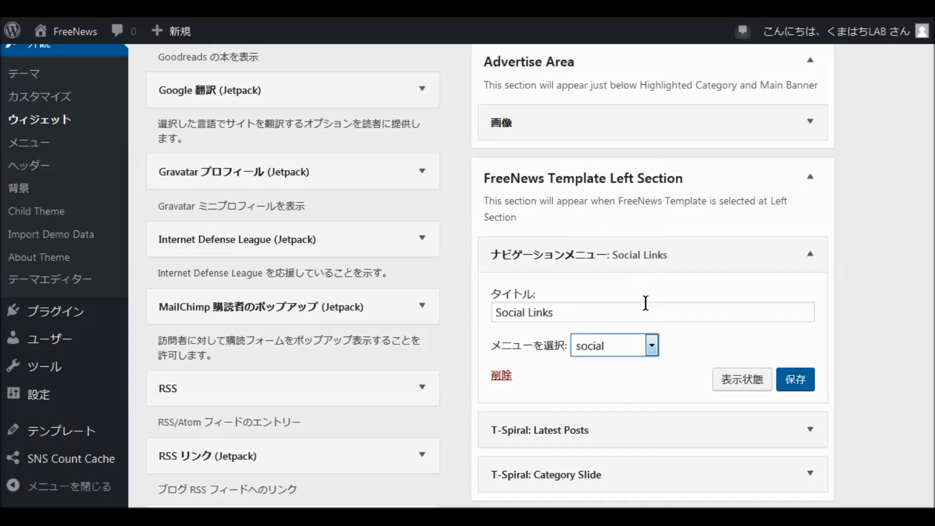
pyautogui.click(803, 381)
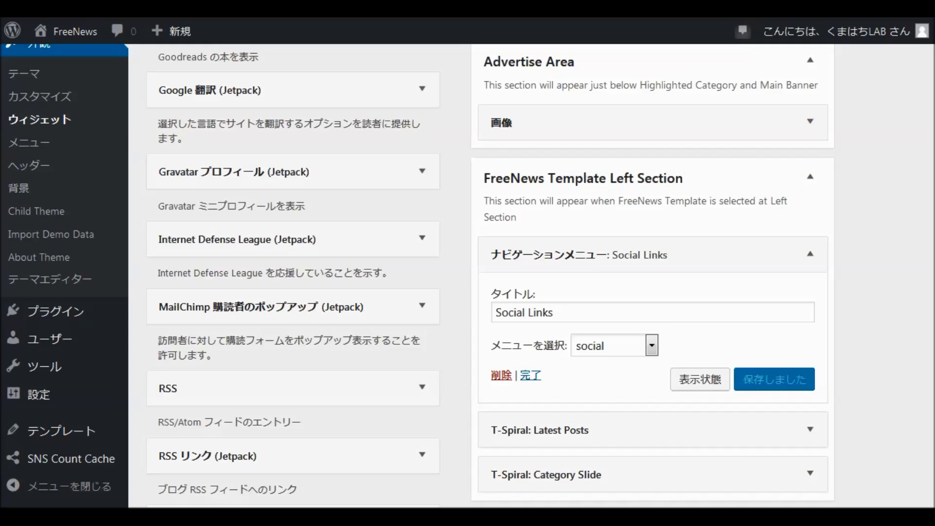
# Step: Switch to the live FreeNews site and look over its front page up to the header
pyautogui.hotkey('ctrl', 'Tab')
pyautogui.moveTo(72, 42)
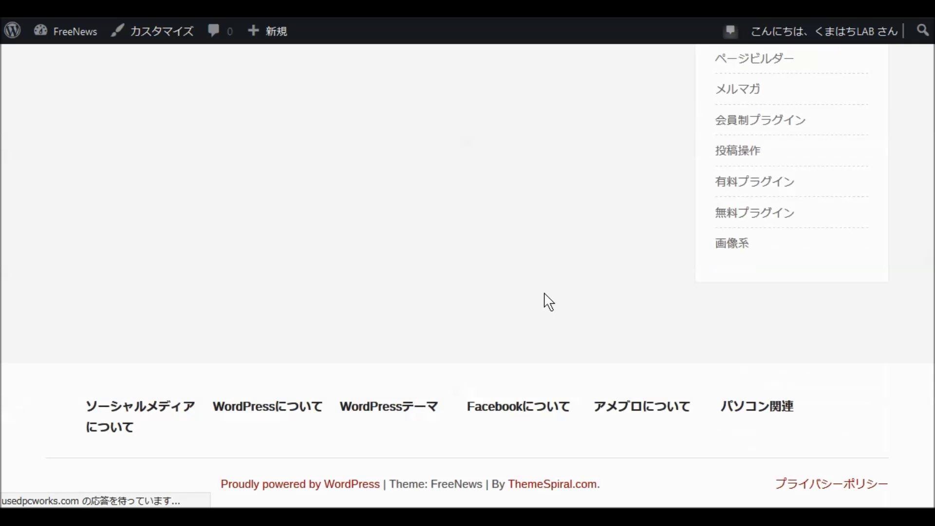
pyautogui.scroll(15, 549, 300)
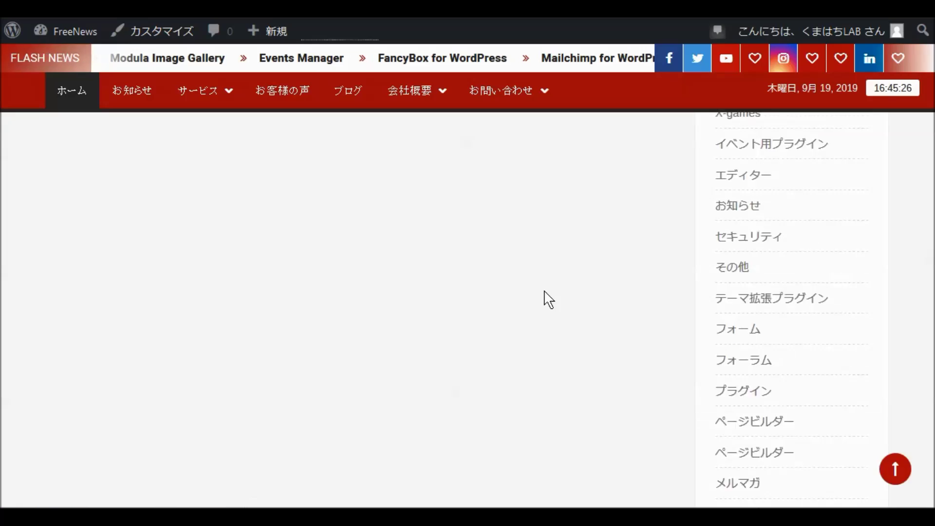
pyautogui.scroll(15, 550, 299)
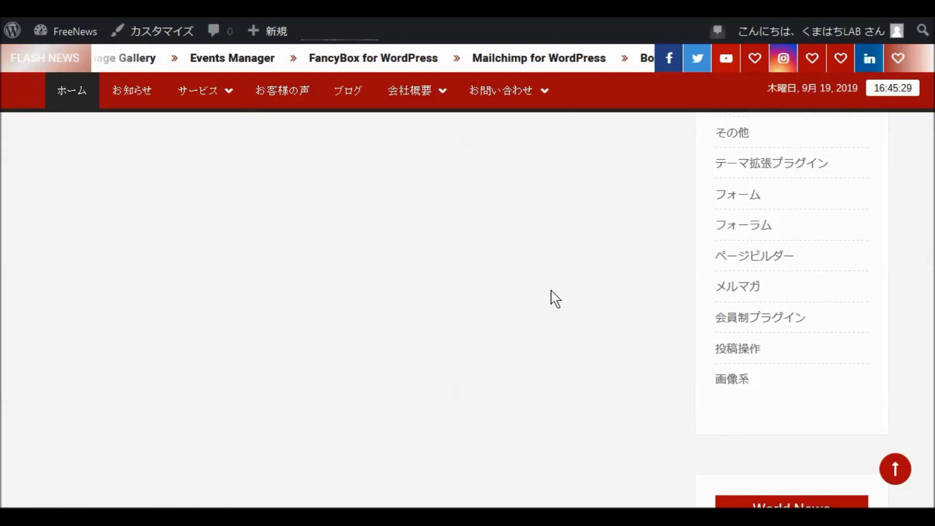
pyautogui.scroll(15, 554, 298)
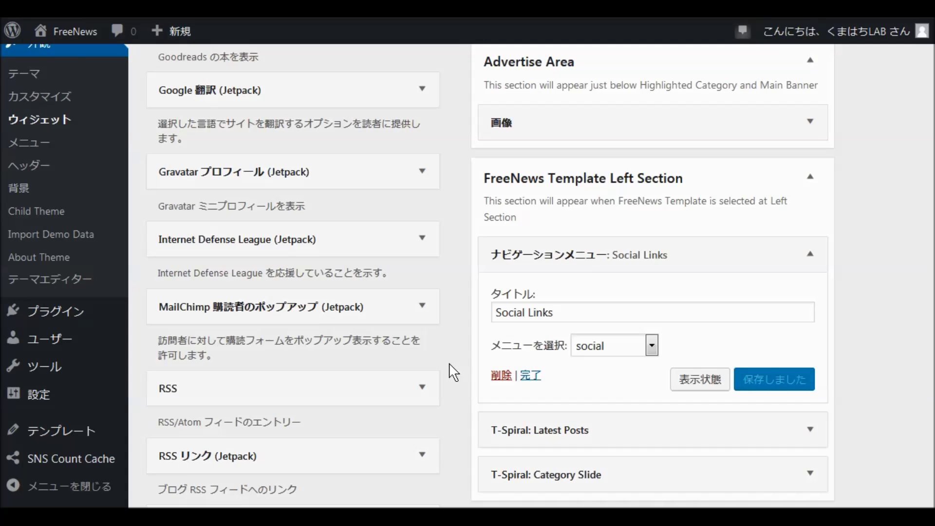
# Step: Reset the category of the Left Section's T-Spiral: Latest Posts widget to "— Select —"
pyautogui.scroll(-3, 453, 372)
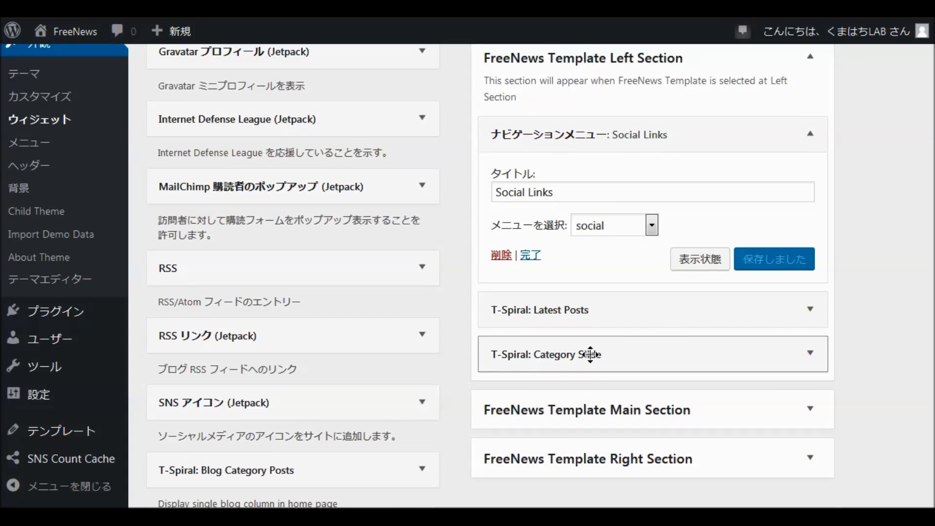
pyautogui.click(814, 310)
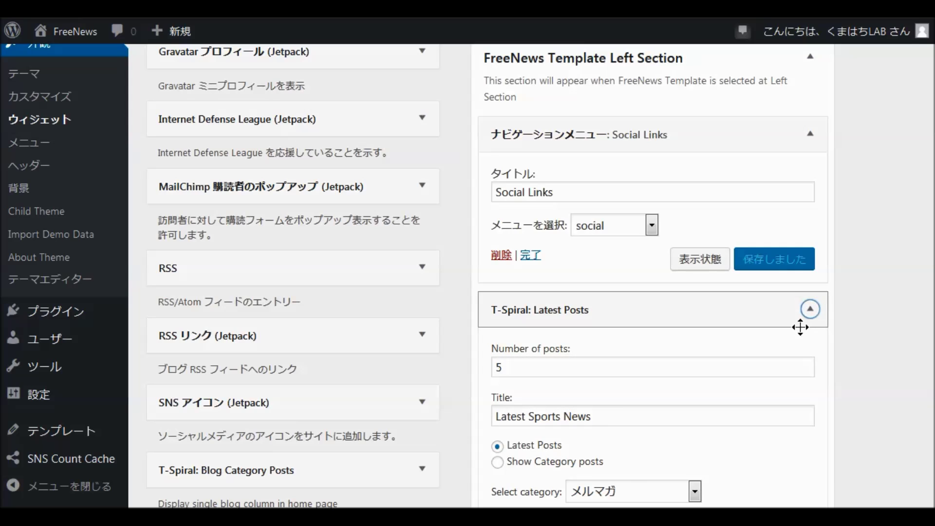
pyautogui.scroll(-3, 798, 341)
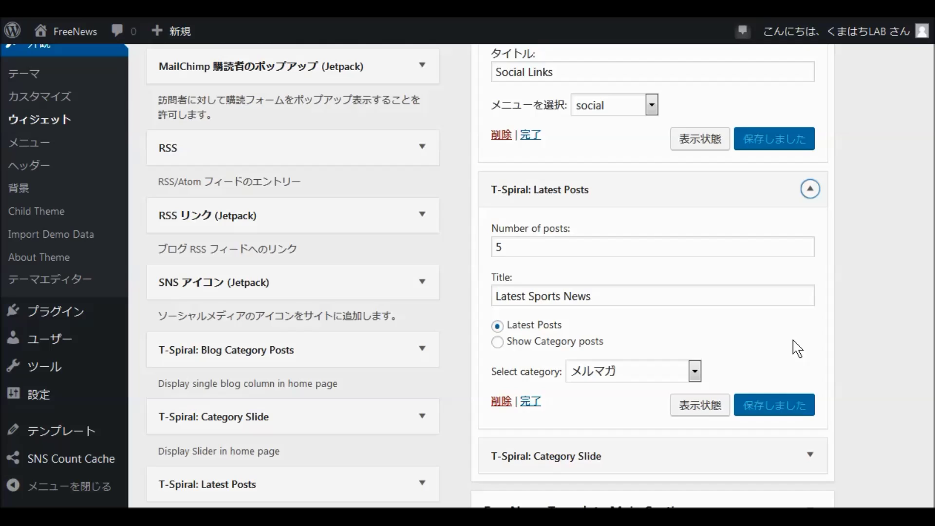
pyautogui.click(695, 373)
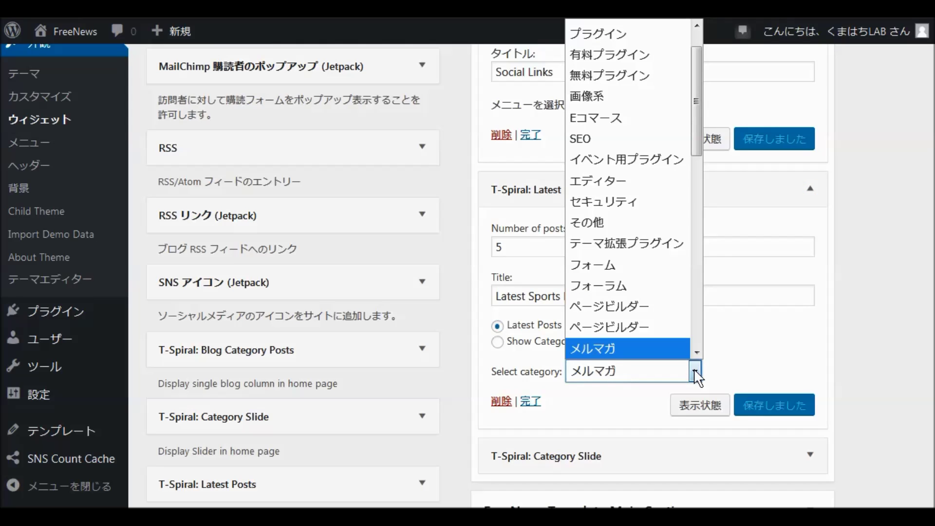
pyautogui.scroll(1, 673, 241)
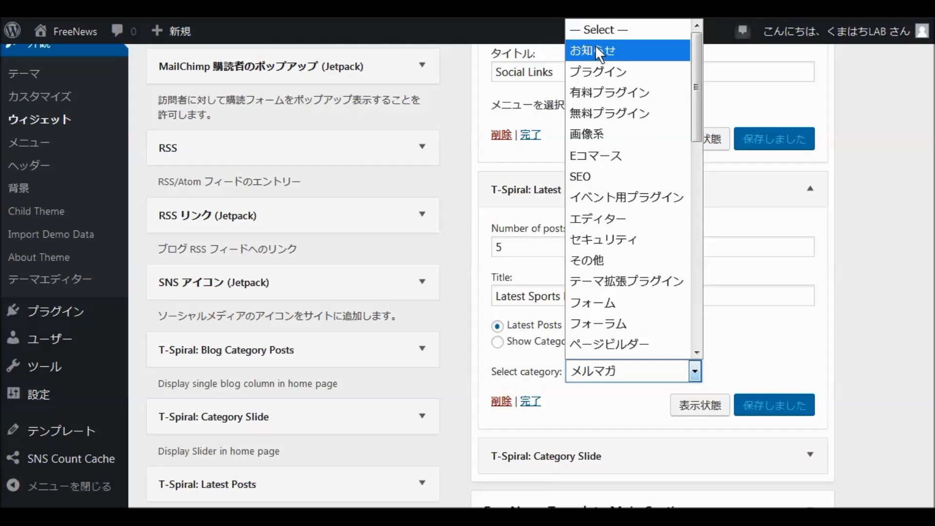
pyautogui.click(596, 30)
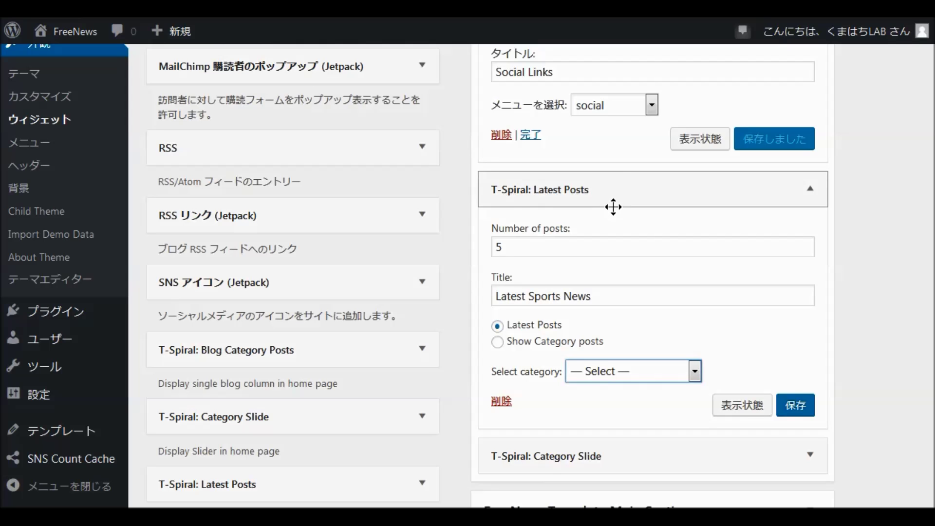
# Step: Set the number of posts in the Left Section's Latest Posts widget to 9 and save the widget
pyautogui.scroll(5, 663, 303)
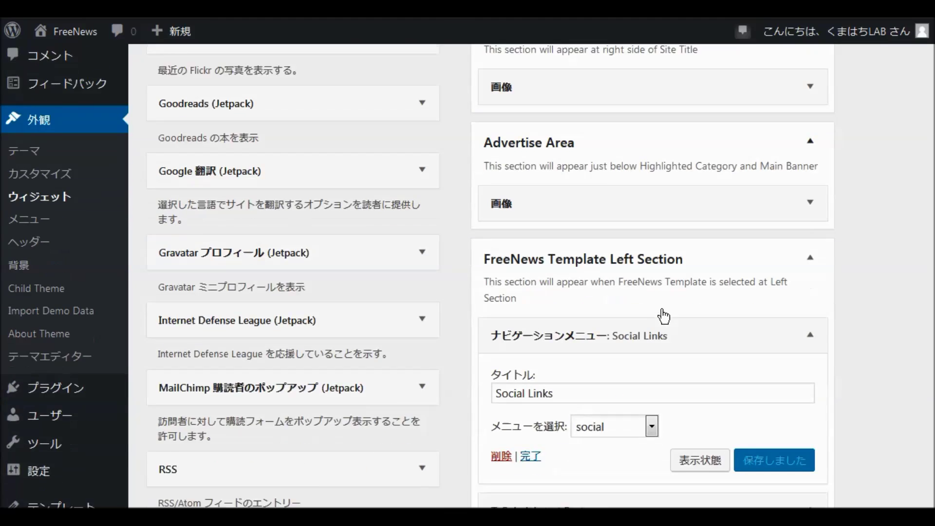
pyautogui.scroll(-1, 663, 316)
pyautogui.scroll(-2, 612, 349)
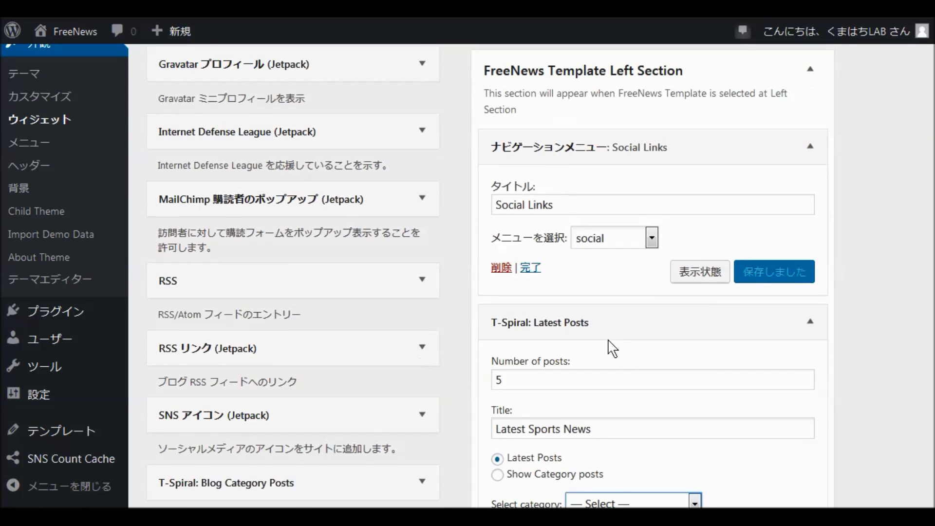
pyautogui.moveTo(506, 371); pyautogui.dragTo(454, 363)
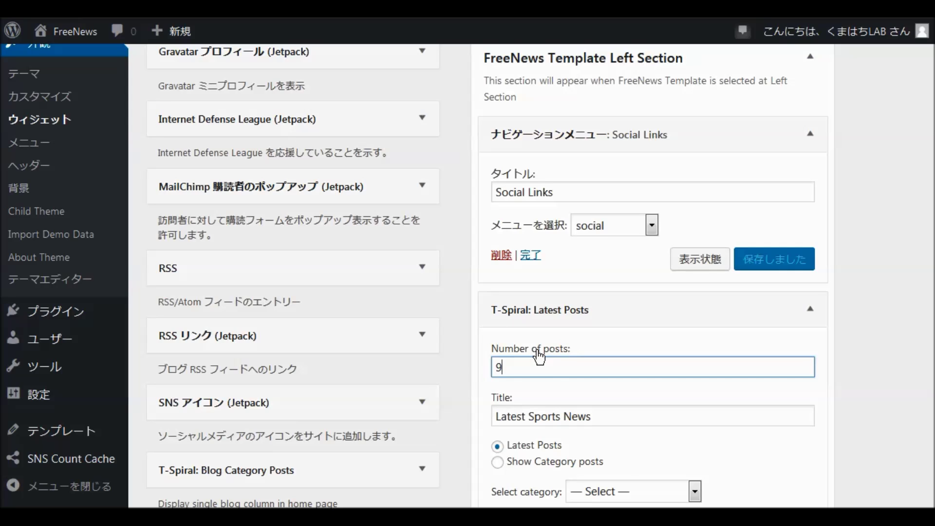
pyautogui.scroll(-3, 538, 355)
pyautogui.click(795, 407)
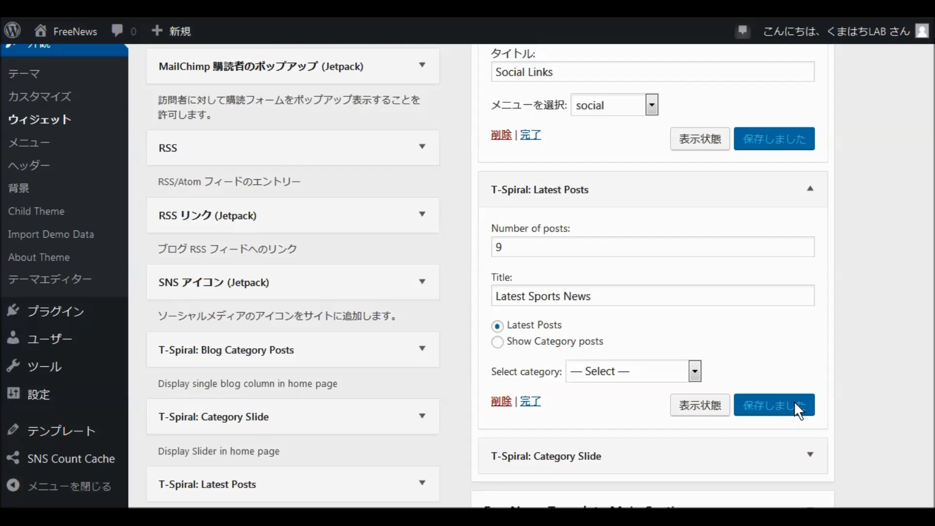
# Step: Expand the T-Spiral: Category Slide widget in FreeNews Template Left Section and review its slider, title and category settings
pyautogui.scroll(-5, 779, 384)
pyautogui.click(810, 214)
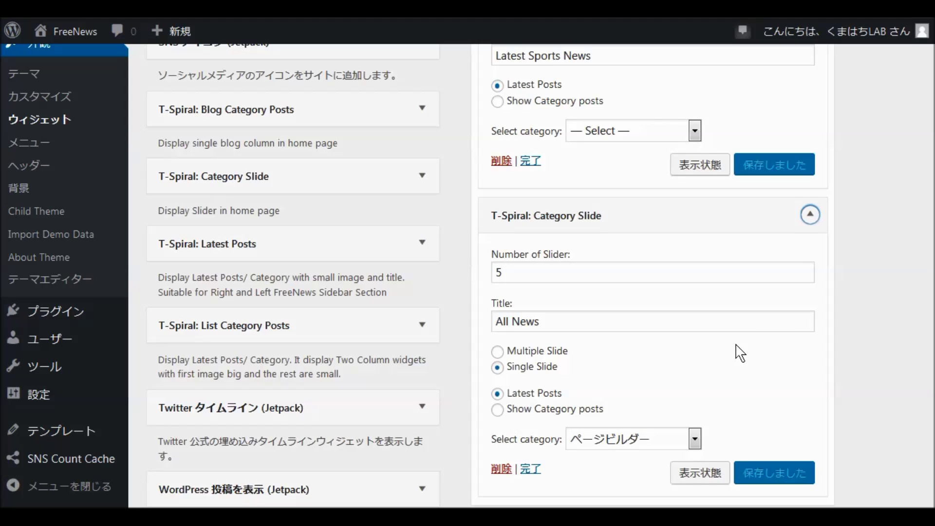
pyautogui.scroll(-3, 738, 350)
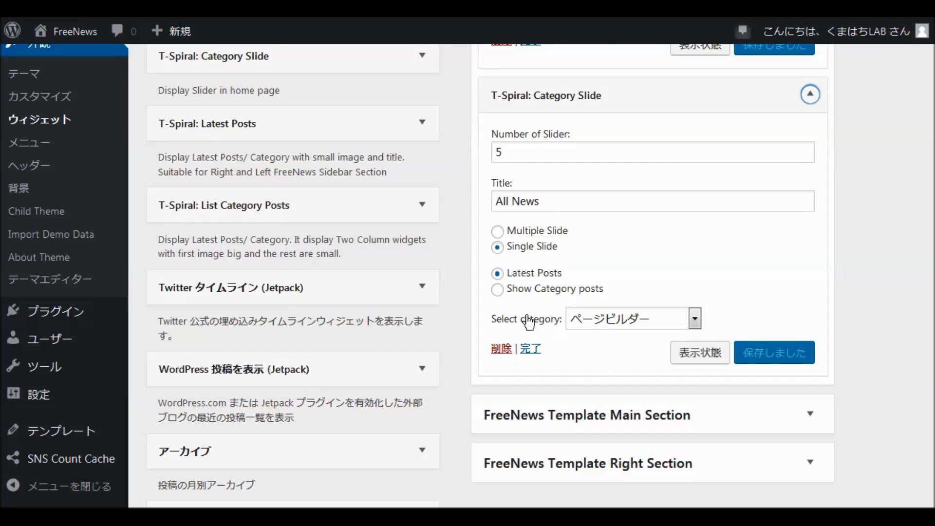
pyautogui.scroll(-3, 604, 370)
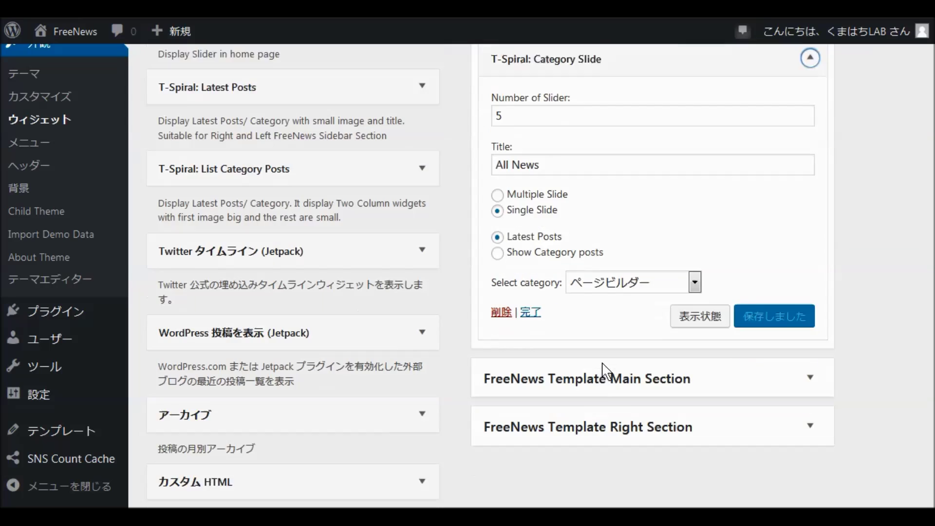
# Step: In the Main Section's T-Spiral: List Category Posts widget, set the Arts & Culture block's category to 投稿操作 and save the widget
pyautogui.click(811, 294)
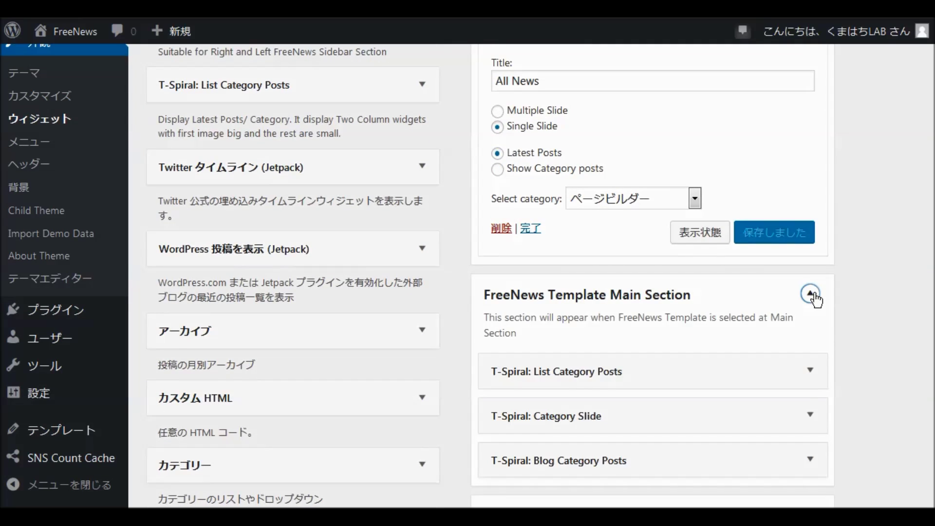
pyautogui.scroll(-3, 725, 329)
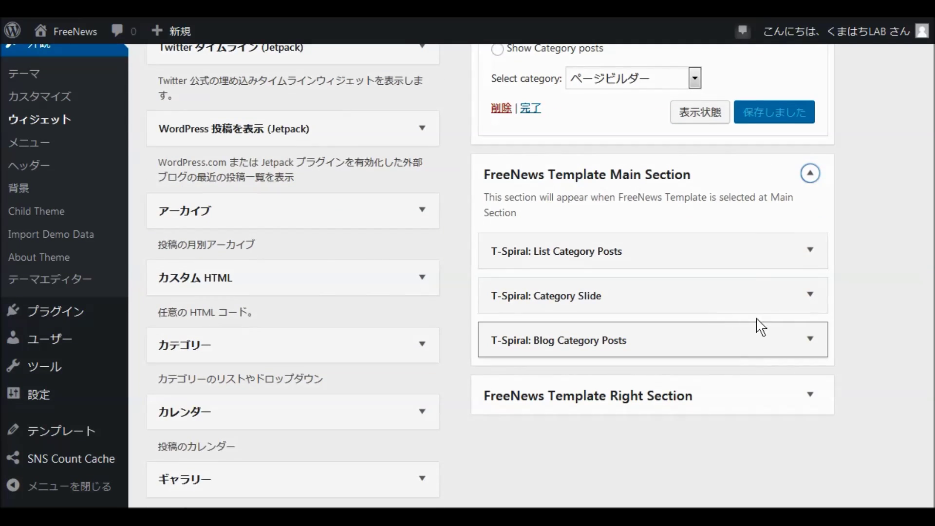
pyautogui.click(811, 251)
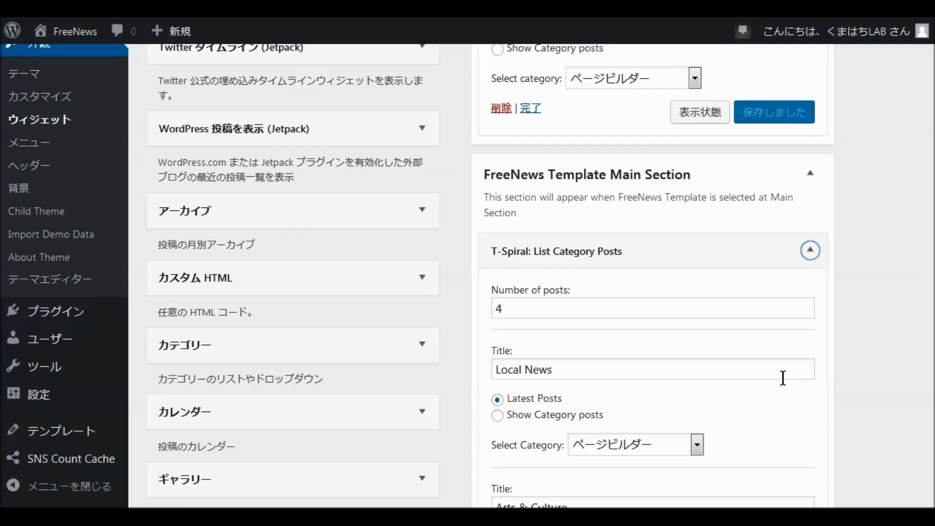
pyautogui.scroll(-3, 783, 378)
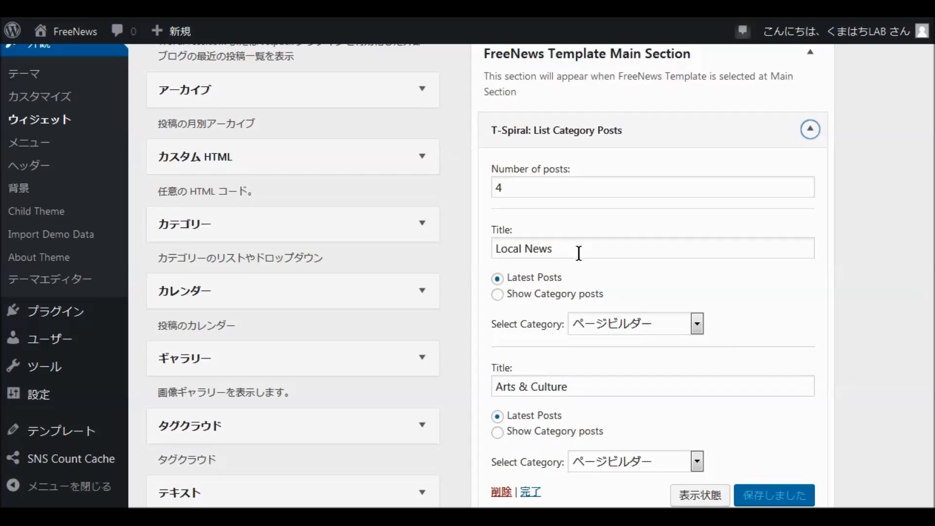
pyautogui.scroll(-2, 579, 258)
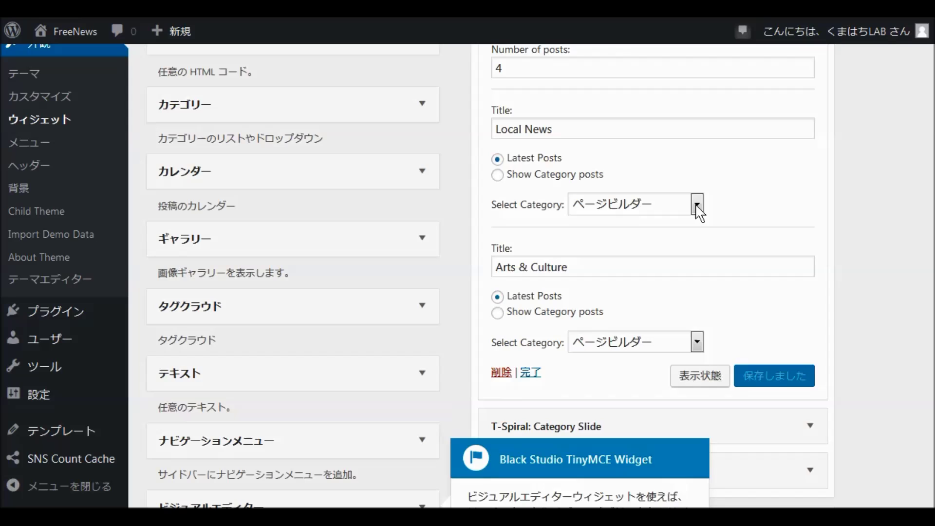
pyautogui.click(699, 342)
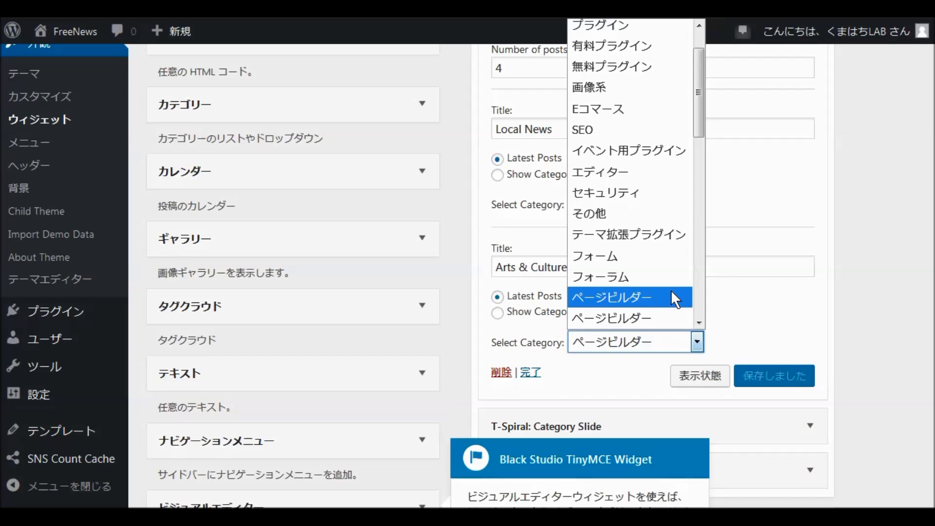
pyautogui.scroll(-1, 668, 291)
pyautogui.scroll(-1, 669, 296)
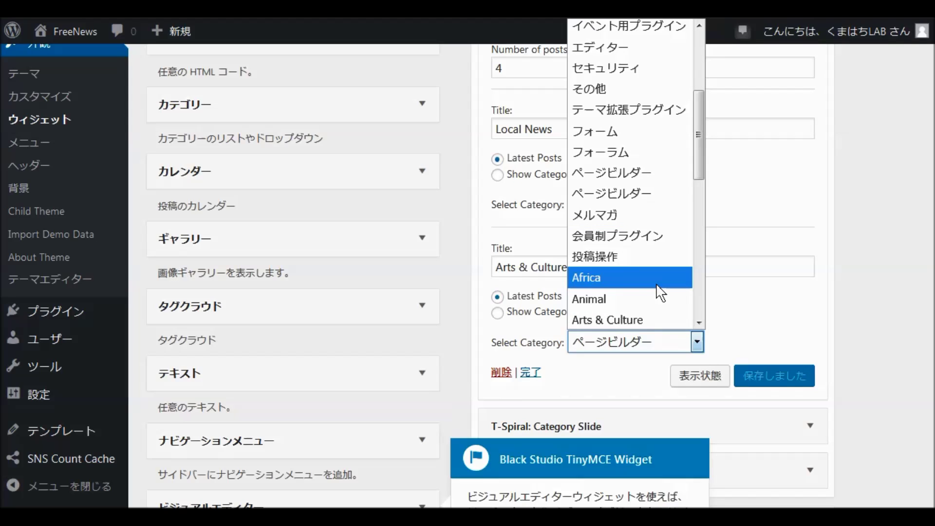
pyautogui.click(653, 258)
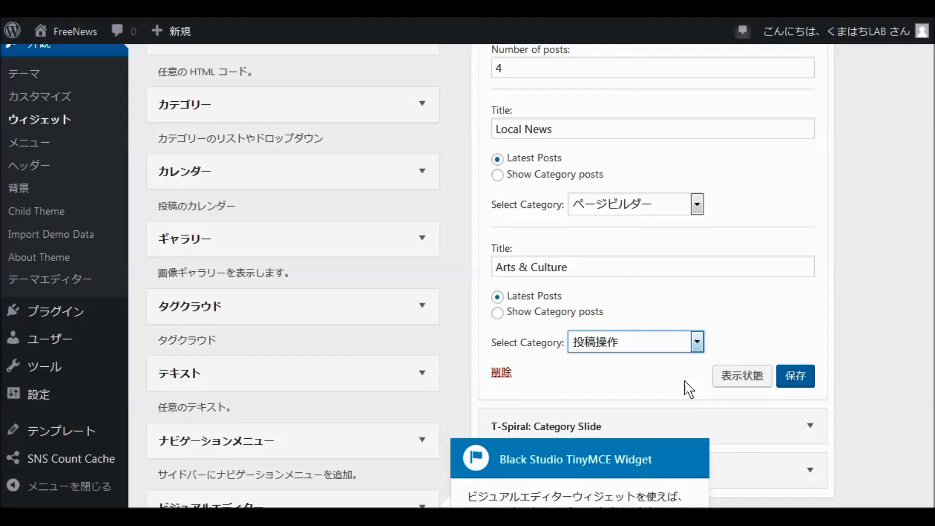
pyautogui.click(796, 377)
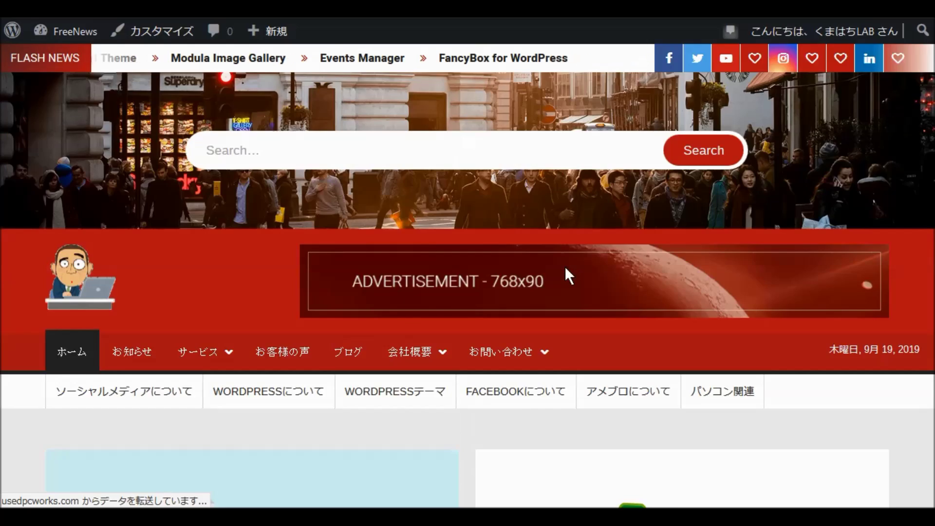
# Step: Examine the content sections, sidebar and header of the live site's front page
pyautogui.scroll(-10, 565, 267)
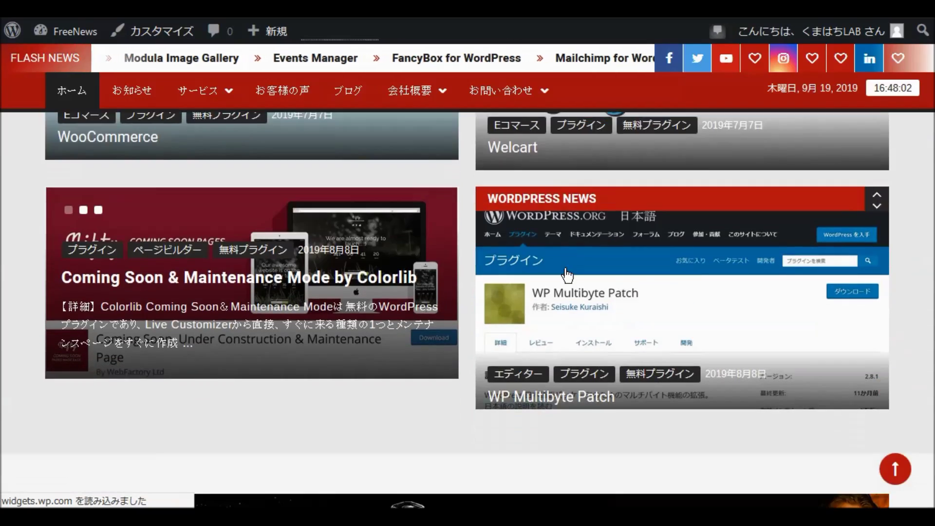
pyautogui.scroll(-12, 566, 274)
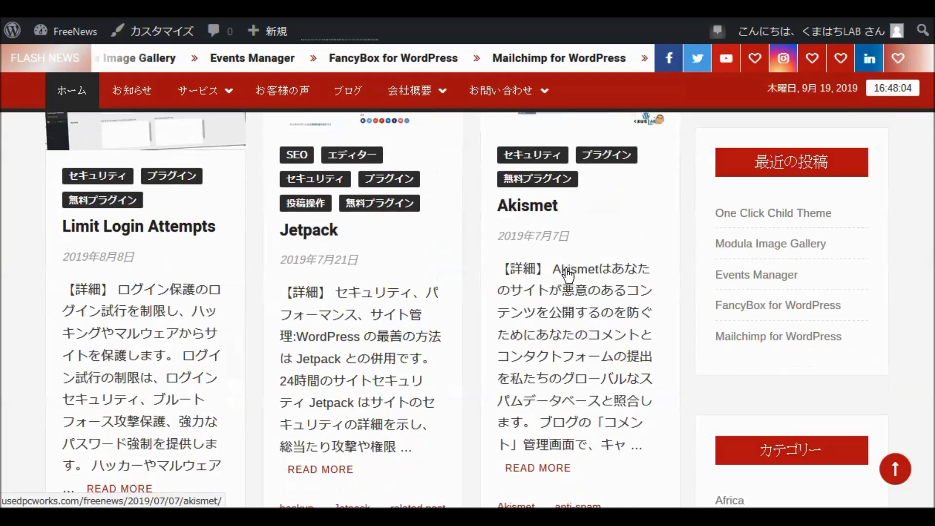
pyautogui.scroll(-12, 568, 275)
pyautogui.scroll(-12, 577, 273)
pyautogui.scroll(-5, 581, 271)
pyautogui.scroll(10, 582, 270)
pyautogui.scroll(15, 580, 272)
pyautogui.scroll(15, 553, 282)
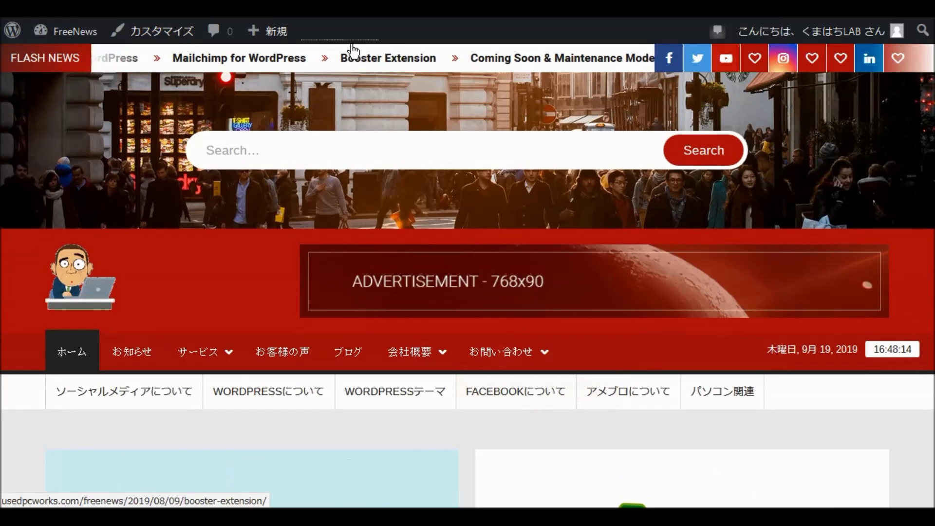
# Step: In the Main Section's T-Spiral: List Category Posts widget, set the number of posts to 9 and save the widget
pyautogui.hotkey('ctrl', 'Tab')
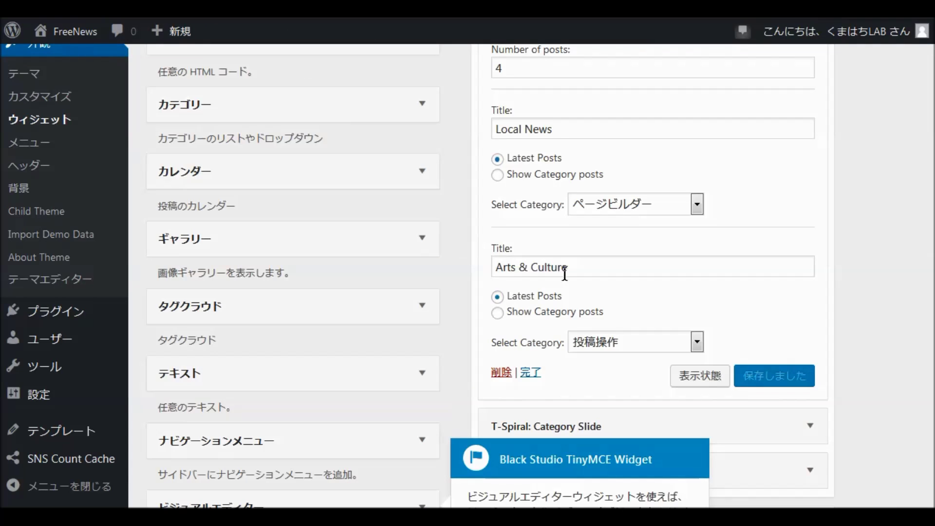
pyautogui.scroll(5, 579, 295)
pyautogui.moveTo(505, 313); pyautogui.dragTo(463, 308)
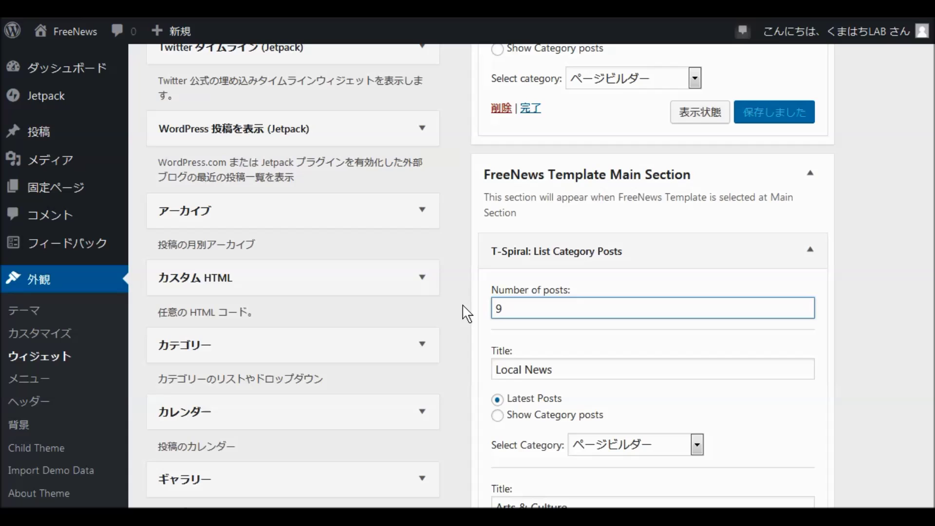
pyautogui.scroll(-5, 703, 344)
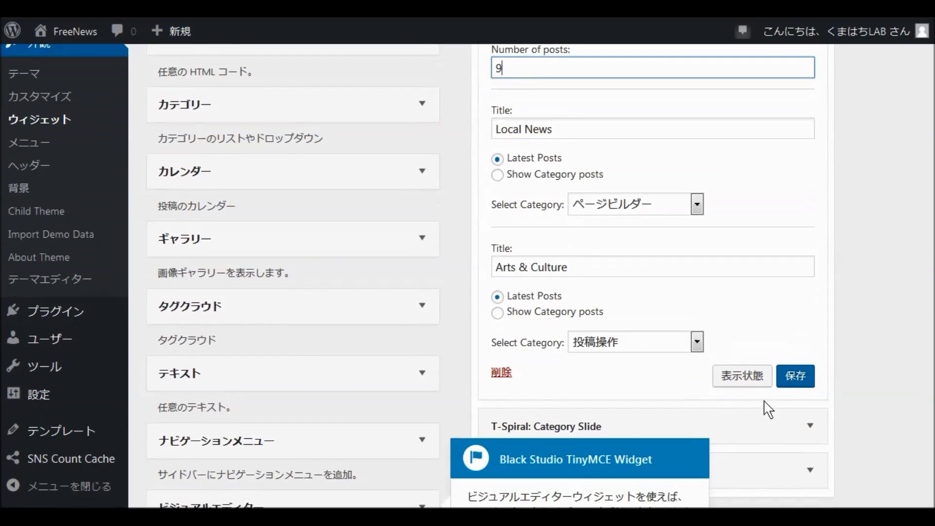
pyautogui.click(795, 384)
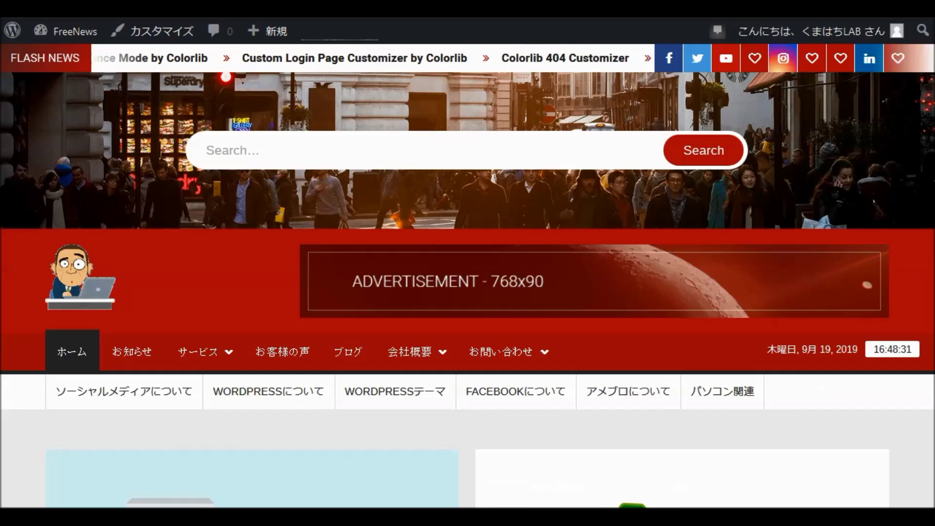
# Step: Reload the live site's front page and examine its content sections, post cards and sidebar down to the footer
pyautogui.scroll(-5, 467, 239)
pyautogui.scroll(-15, 475, 233)
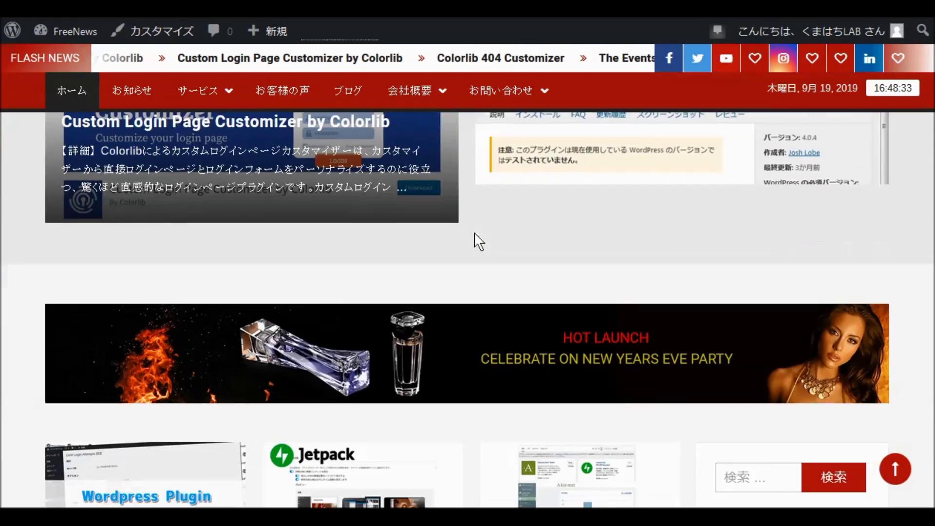
pyautogui.scroll(-3, 475, 238)
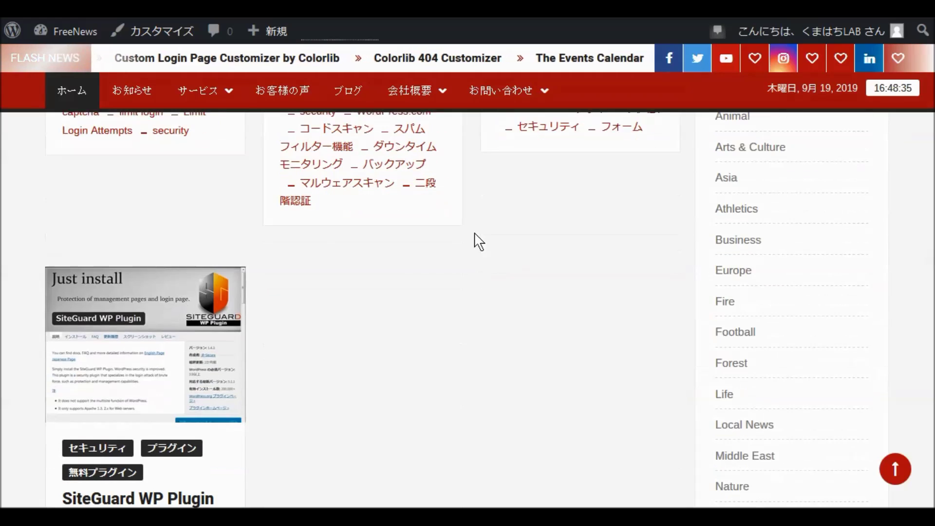
pyautogui.scroll(-1, 244, 294)
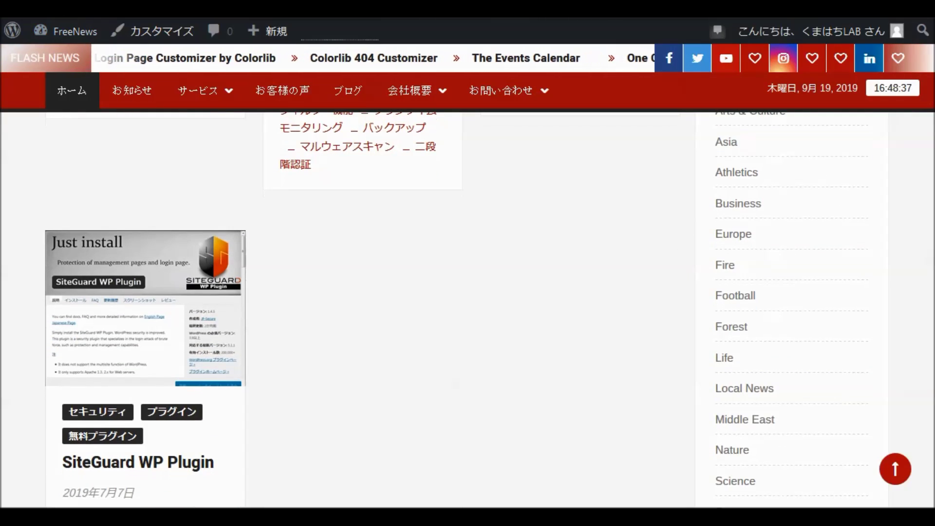
pyautogui.click(244, 294)
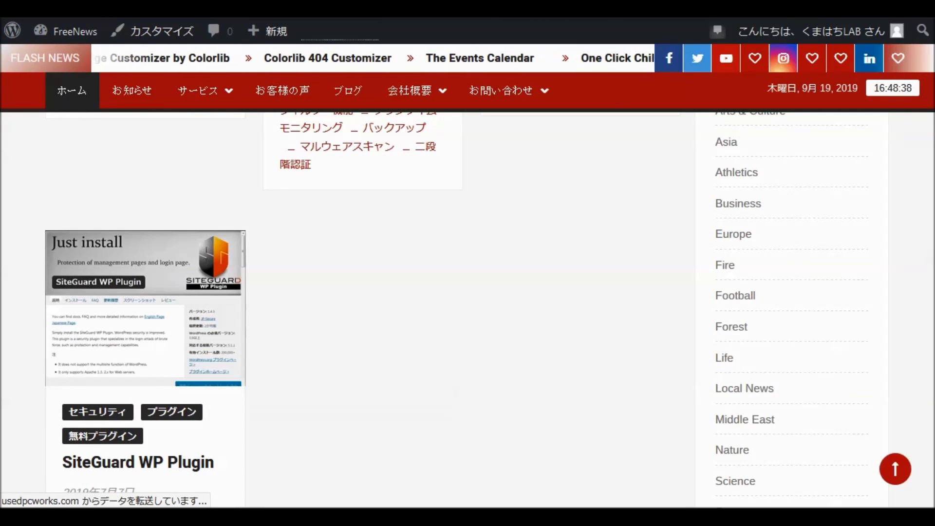
pyautogui.scroll(-8, 244, 294)
pyautogui.scroll(10, 467, 263)
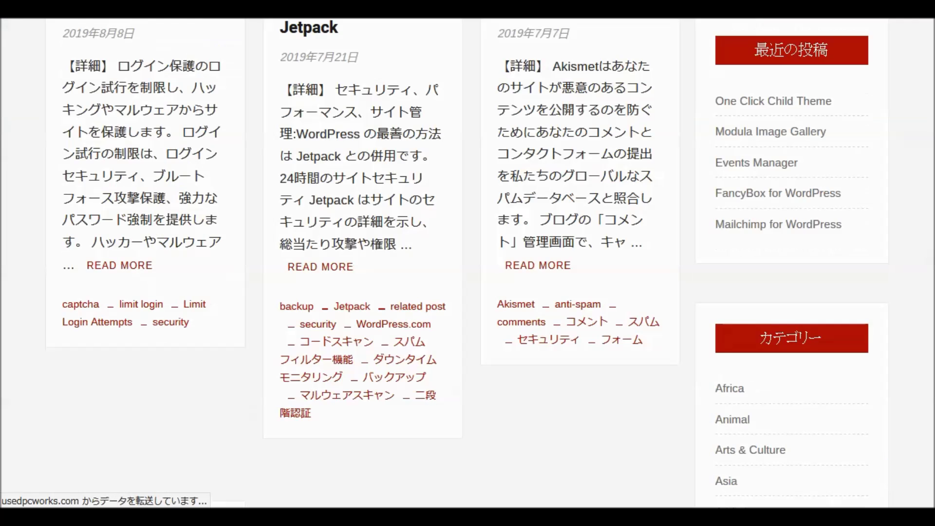
pyautogui.scroll(-5, 382, 292)
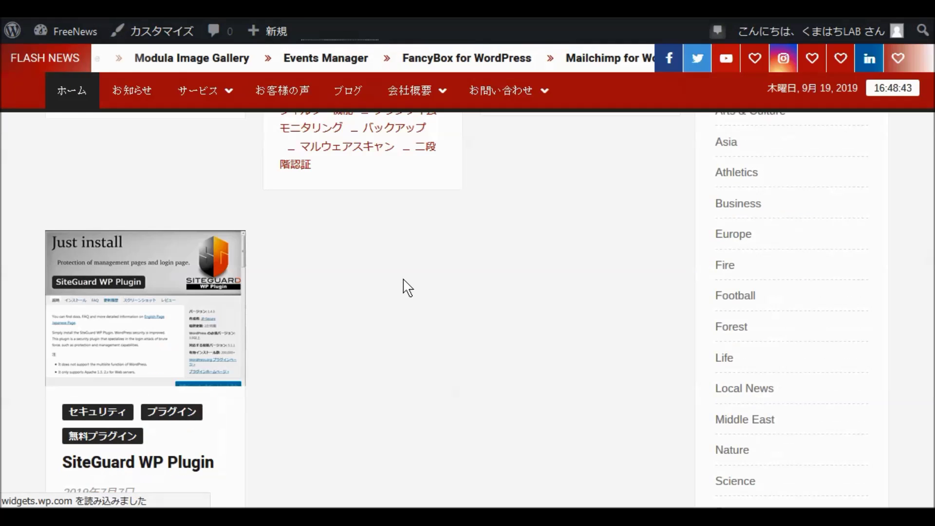
pyautogui.scroll(15, 486, 275)
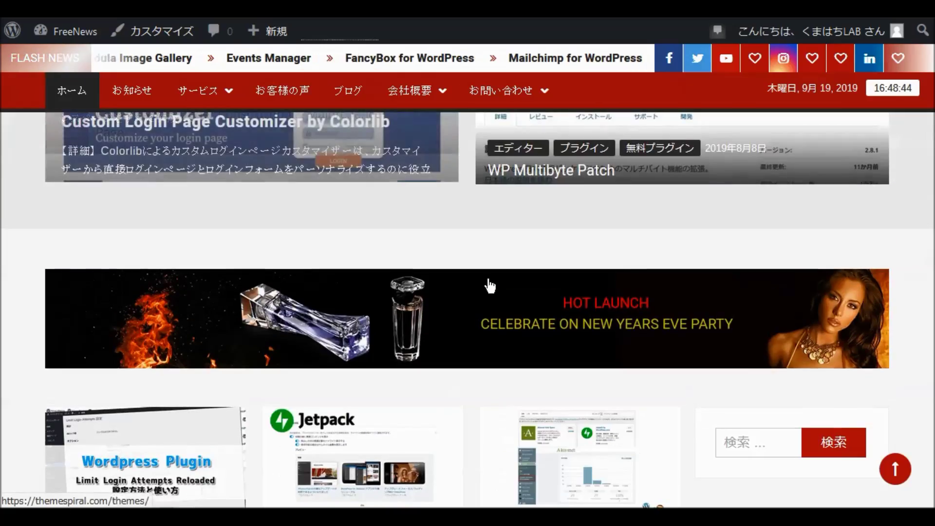
pyautogui.scroll(7, 488, 288)
pyautogui.scroll(-15, 489, 287)
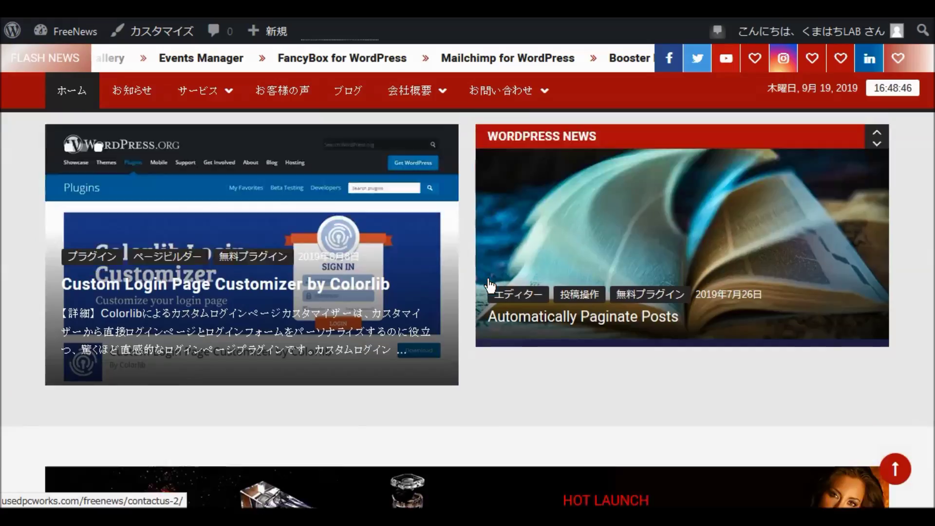
pyautogui.scroll(-15, 491, 289)
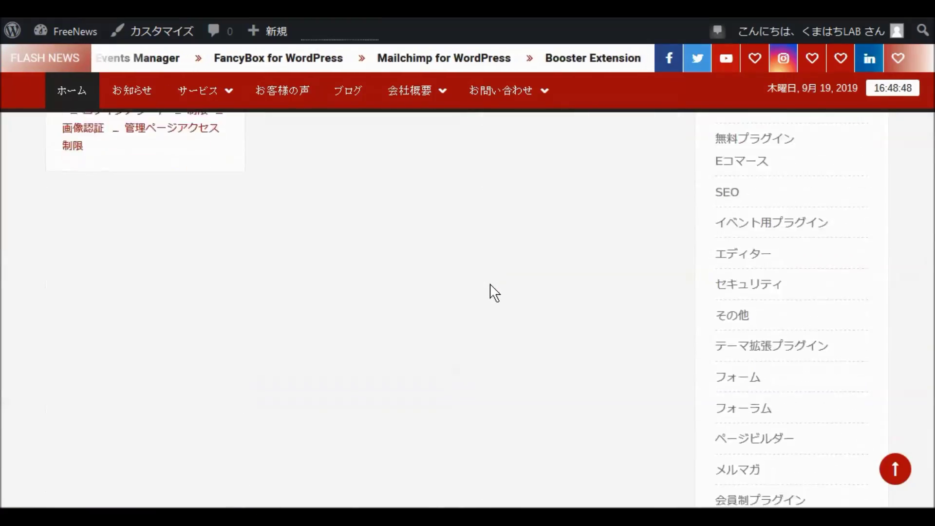
pyautogui.scroll(-15, 494, 293)
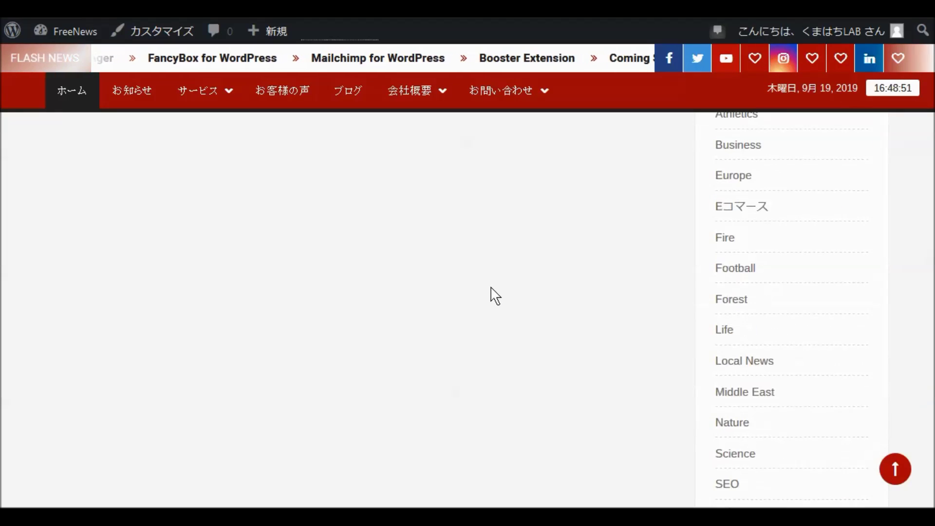
pyautogui.scroll(-15, 497, 296)
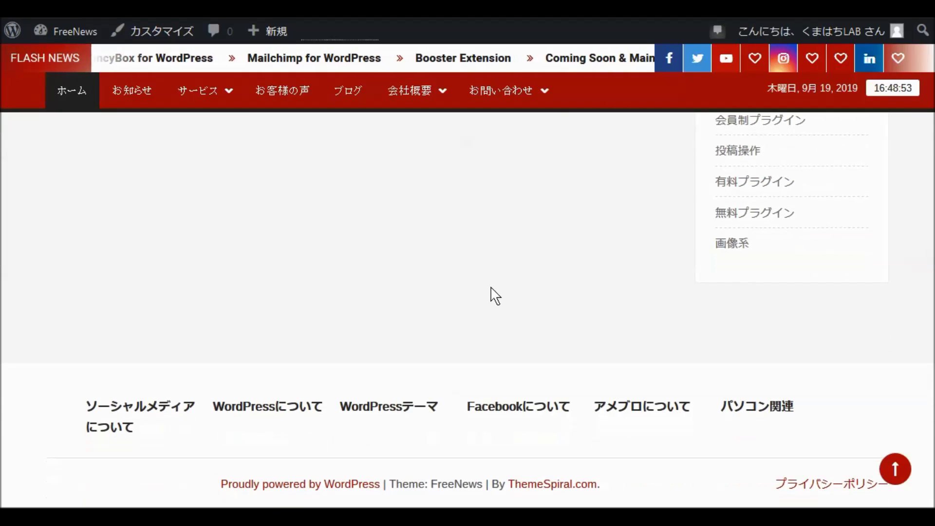
pyautogui.scroll(10, 491, 295)
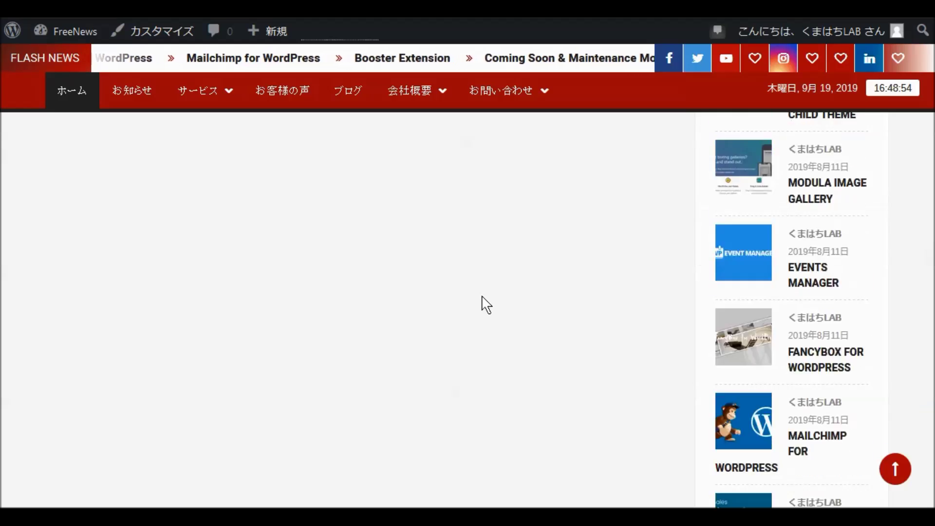
pyautogui.scroll(10, 486, 304)
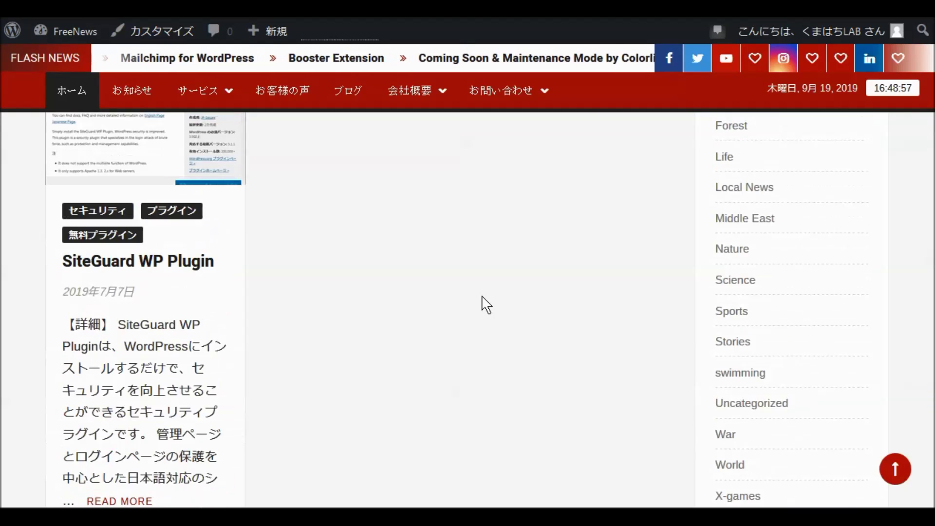
pyautogui.scroll(10, 486, 305)
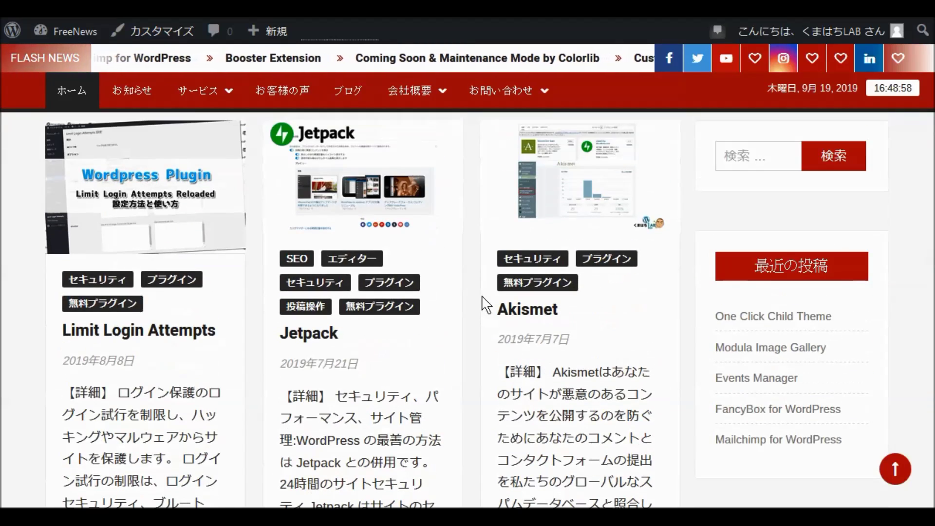
pyautogui.scroll(-1, 367, 92)
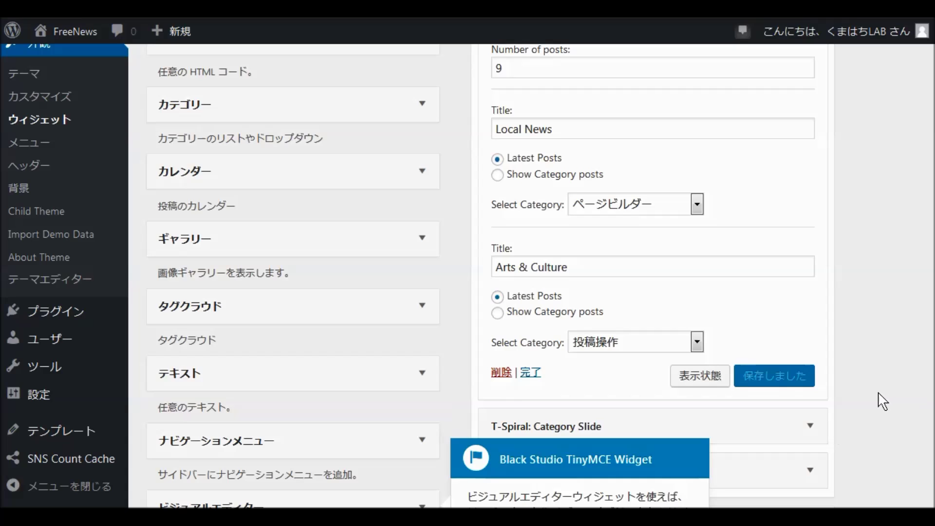
# Step: Dismiss the Black Studio TinyMCE Widget notice and expand the Main Section's T-Spiral: Category Slide widget to review its settings
pyautogui.scroll(-2, 881, 395)
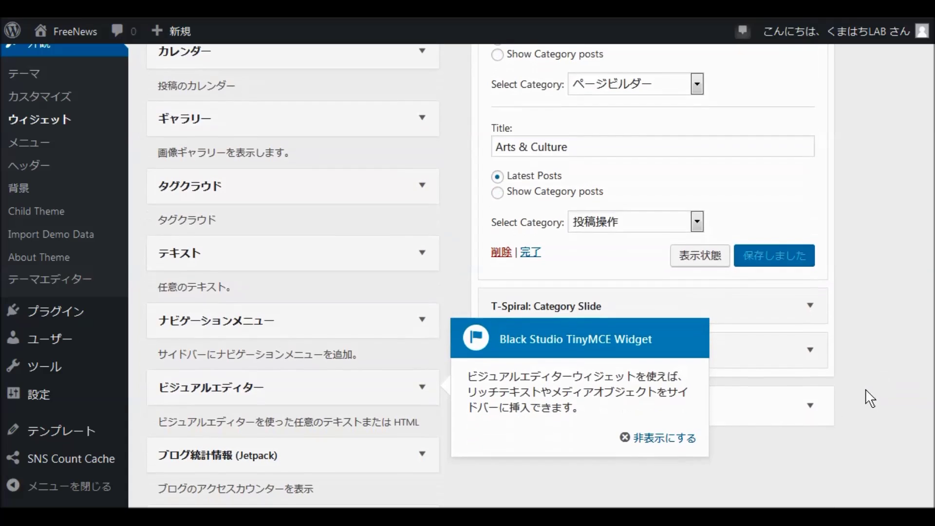
pyautogui.click(661, 440)
pyautogui.click(810, 306)
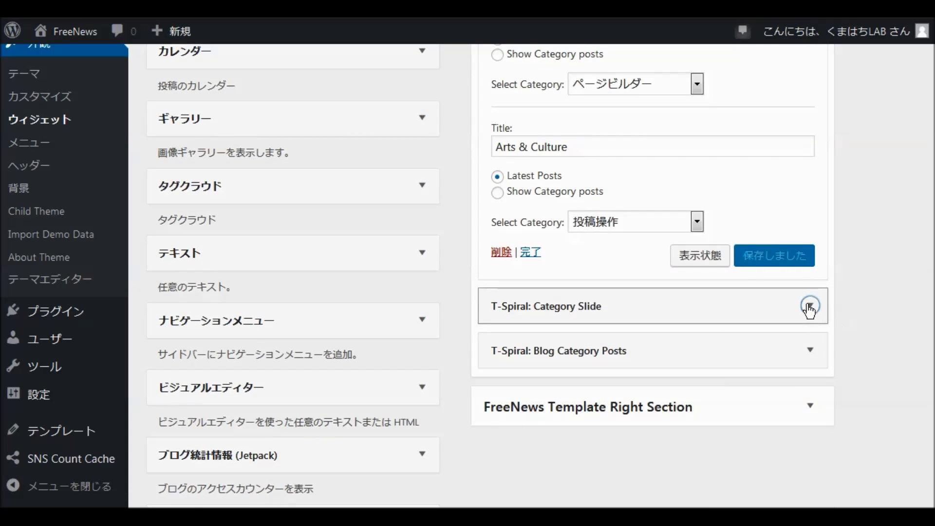
pyautogui.scroll(-7, 855, 336)
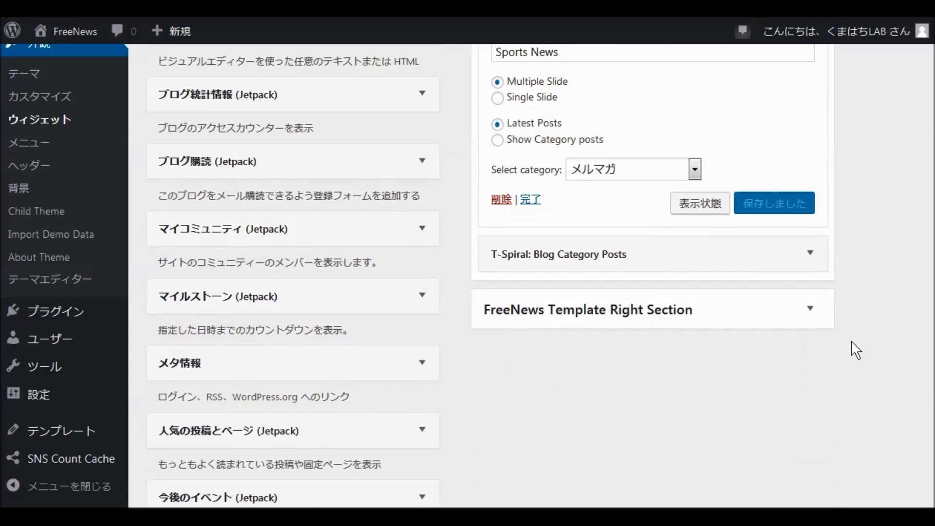
# Step: Set the number of posts in the Main Section's T-Spiral: Blog Category Posts widget to 9 and save the widget
pyautogui.click(810, 255)
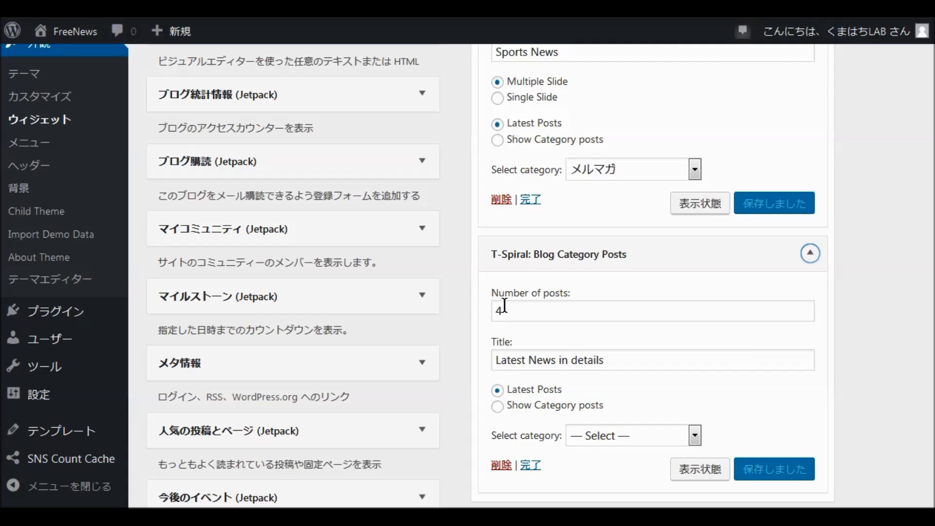
pyautogui.moveTo(504, 307); pyautogui.dragTo(490, 308)
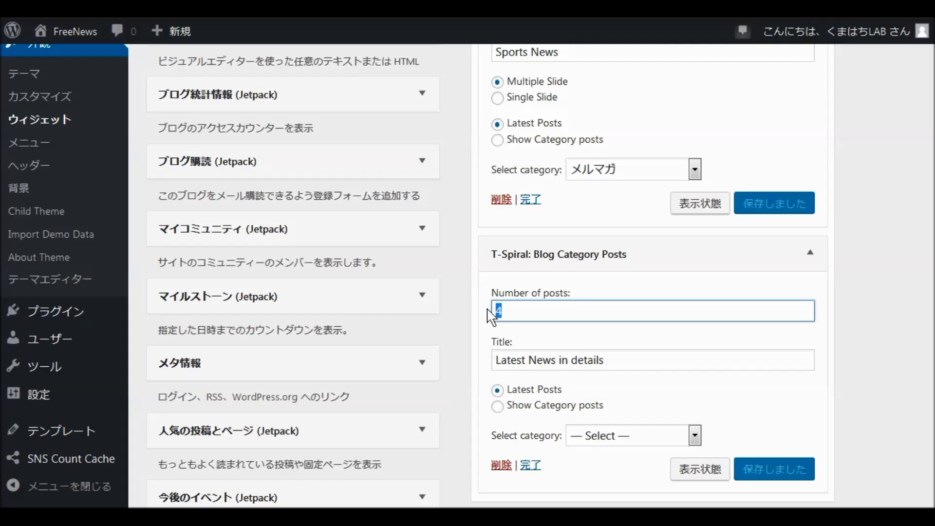
pyautogui.write('9')
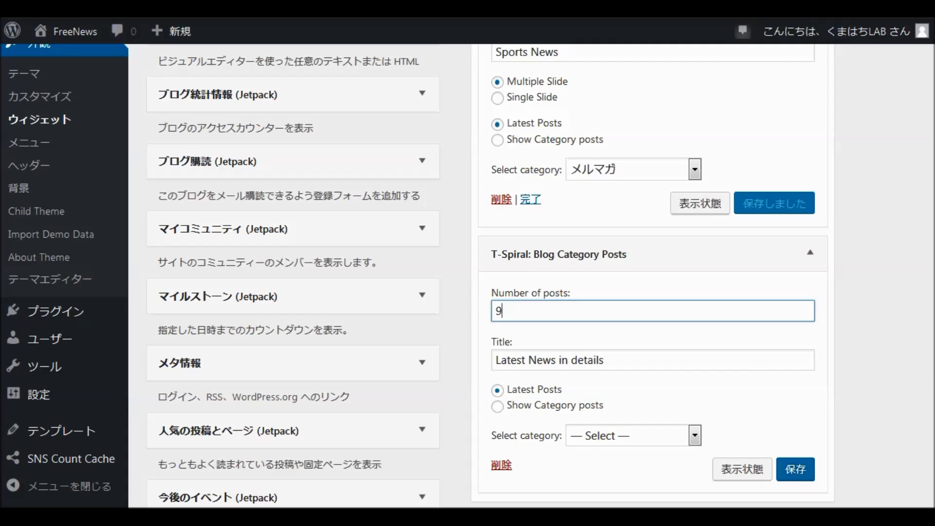
pyautogui.click(796, 469)
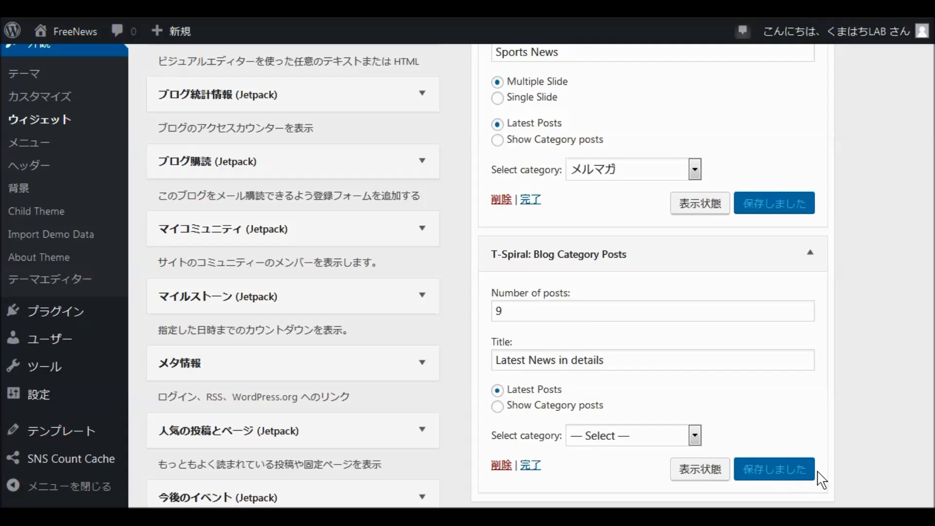
# Step: Expand FreeNews Template Right Section and its 画像 widget, and review the advertisement image and link settings
pyautogui.scroll(3, 756, 385)
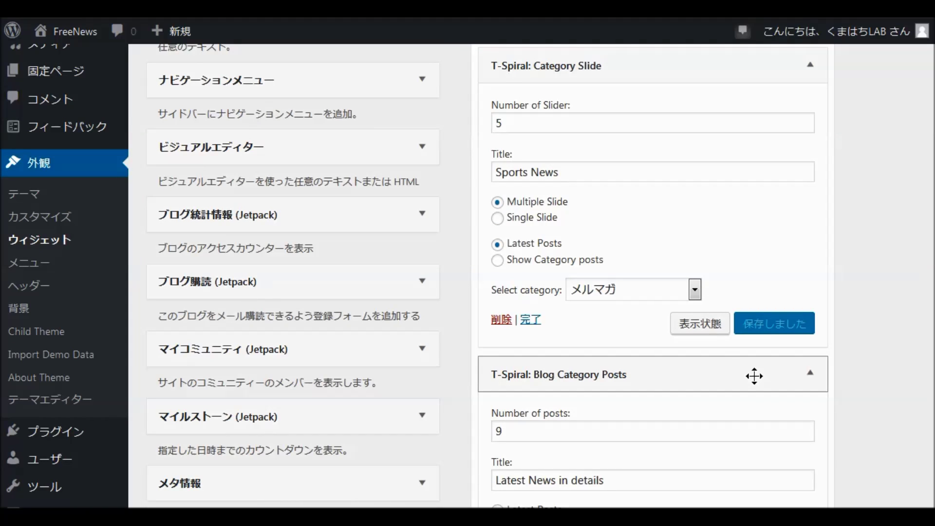
pyautogui.scroll(-10, 754, 376)
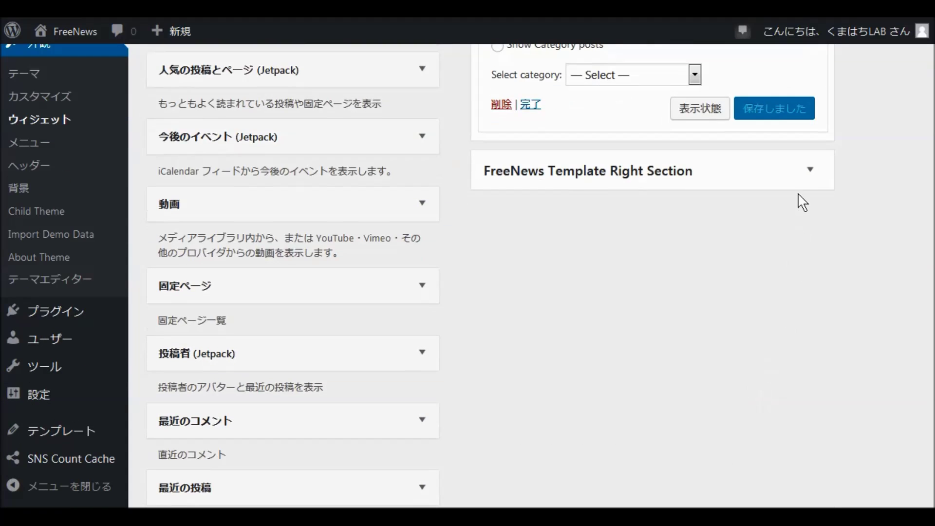
pyautogui.click(810, 171)
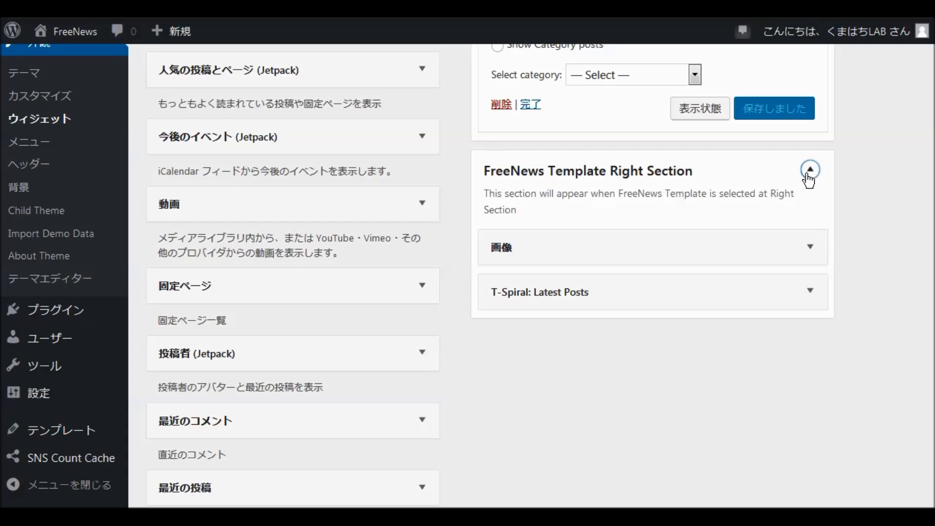
pyautogui.click(813, 248)
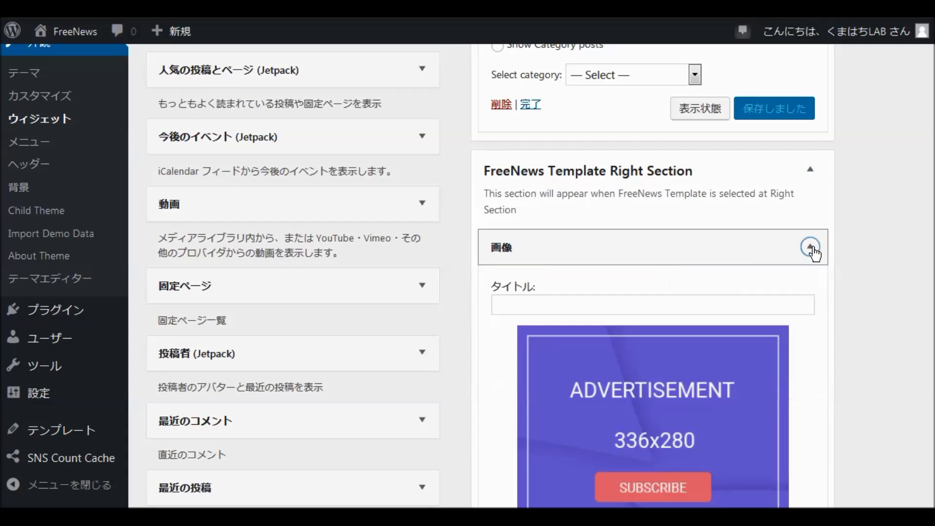
pyautogui.scroll(-3, 813, 265)
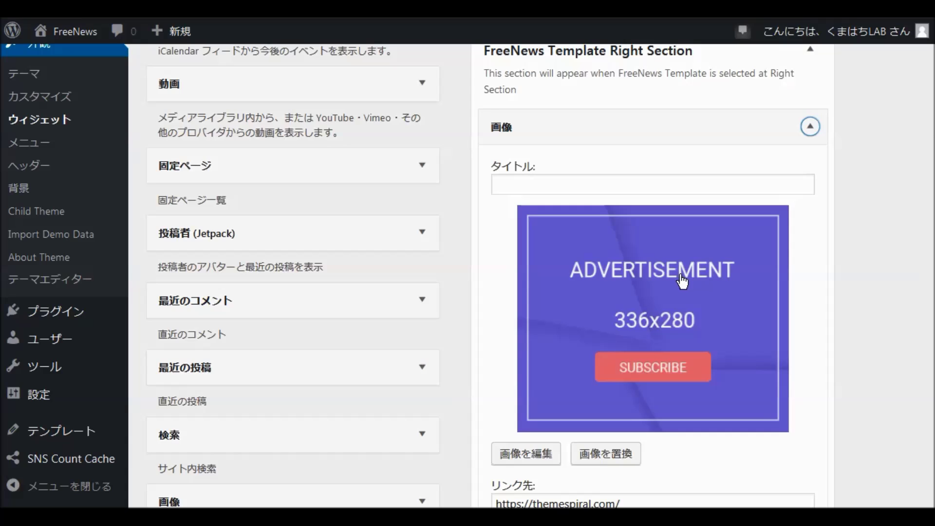
pyautogui.scroll(-3, 682, 282)
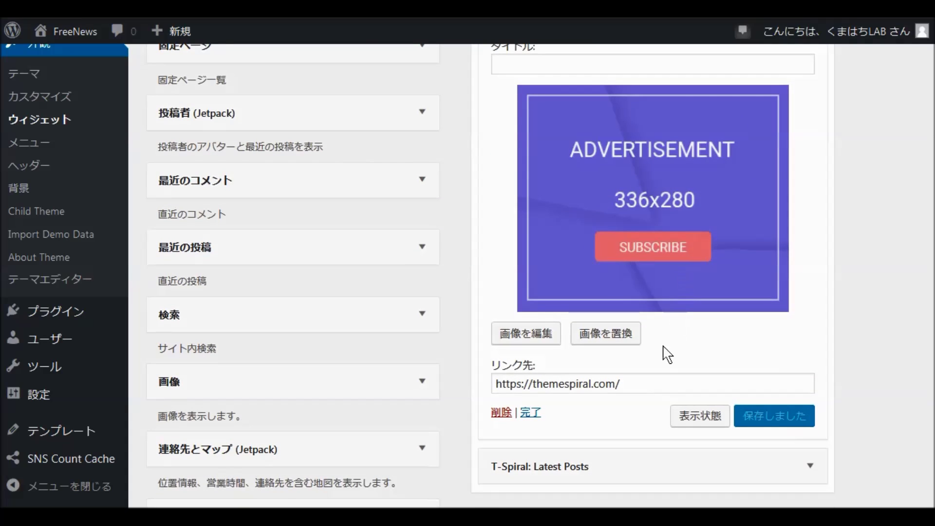
pyautogui.click(592, 384)
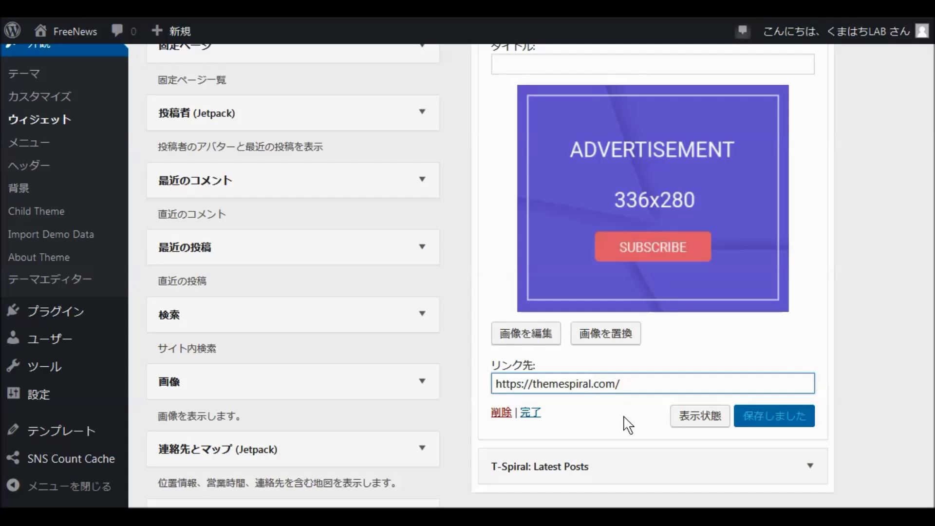
pyautogui.press('Delete')
pyautogui.press('BackSpace')
pyautogui.press('BackSpace')
pyautogui.press('BackSpace')
pyautogui.press('BackSpace')
pyautogui.press('BackSpace')
pyautogui.press('BackSpace')
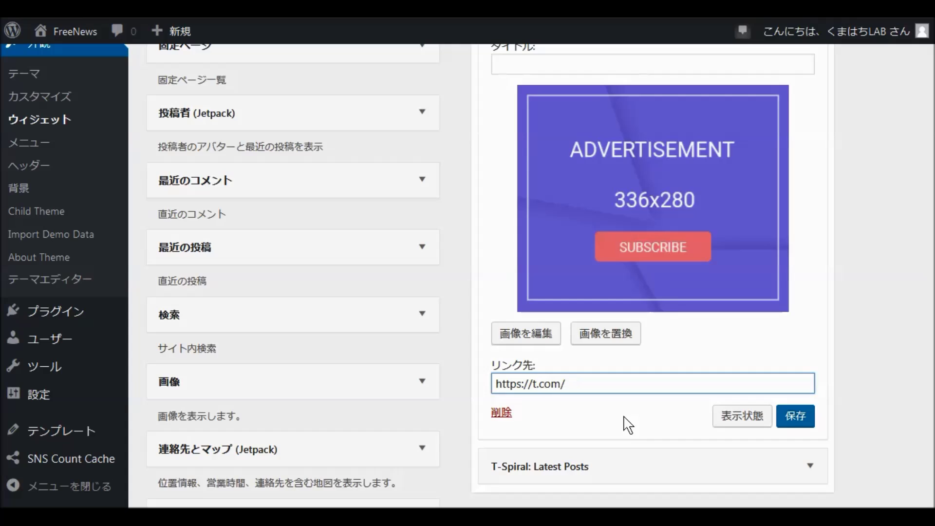
pyautogui.write('wp908')
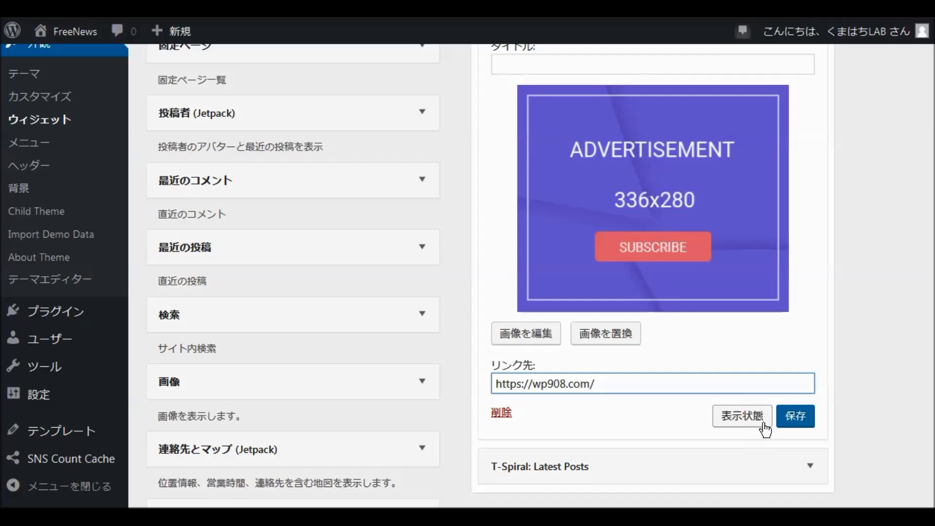
pyautogui.click(795, 421)
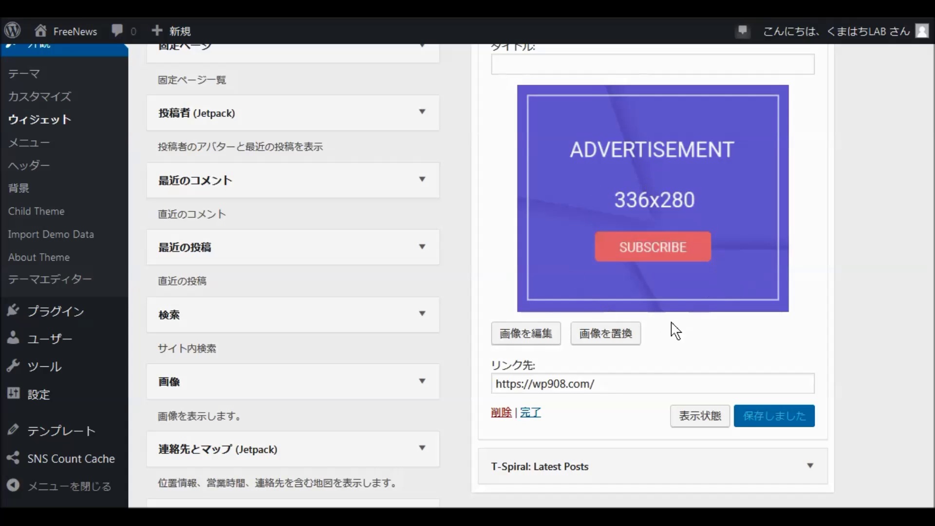
# Step: Expand the Right Section's T-Spiral: Latest Posts widget and review its post count, title and category settings
pyautogui.scroll(-3, 713, 383)
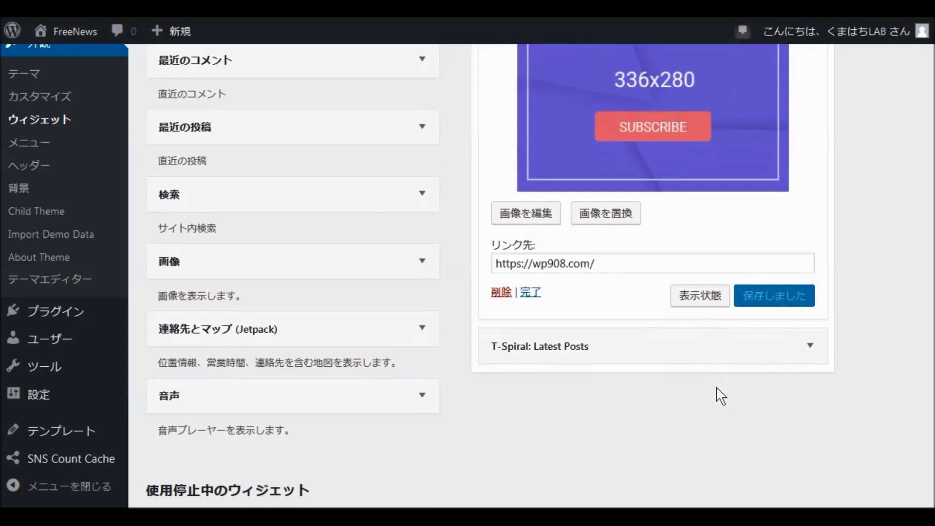
pyautogui.click(810, 357)
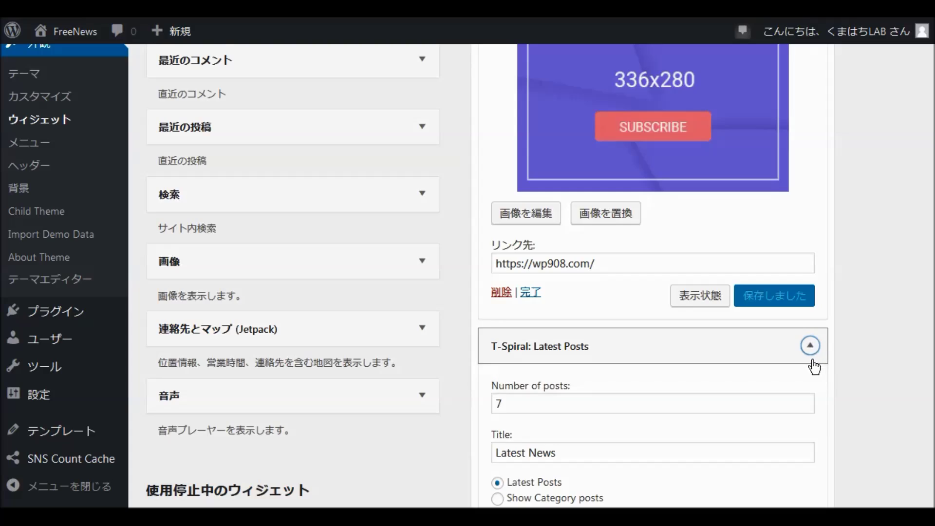
pyautogui.scroll(-3, 812, 373)
pyautogui.scroll(-2, 814, 376)
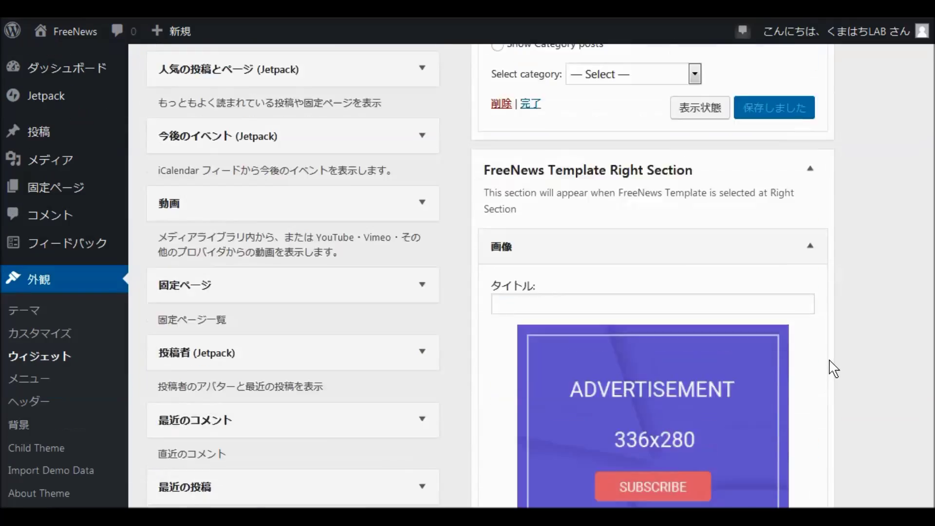
pyautogui.scroll(15, 828, 368)
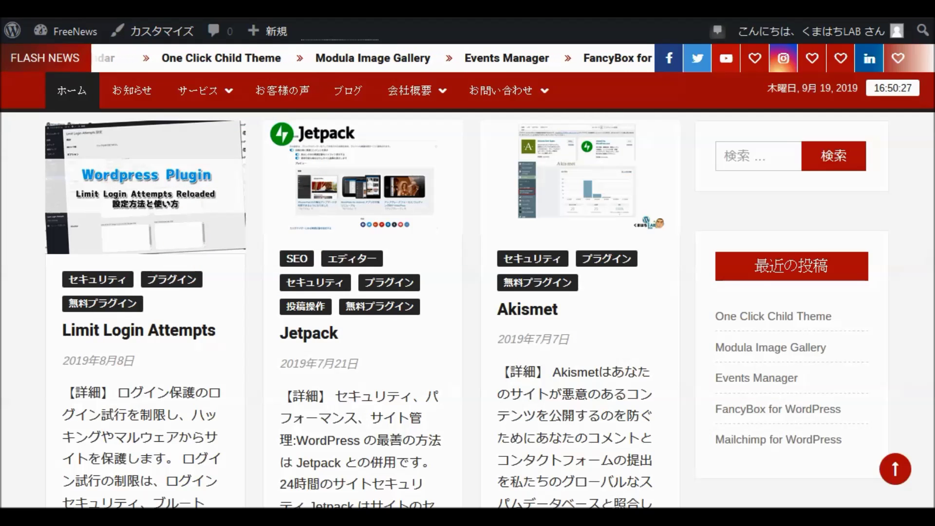
# Step: Examine the live site's front page, checking the post cards, the sidebar lists and the area down to the footer
pyautogui.scroll(-1, 652, 392)
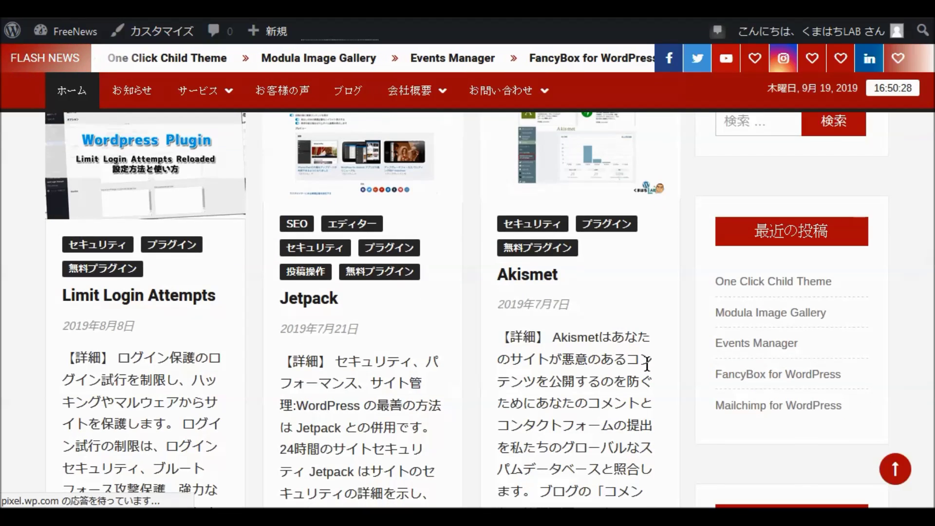
pyautogui.scroll(-5, 638, 361)
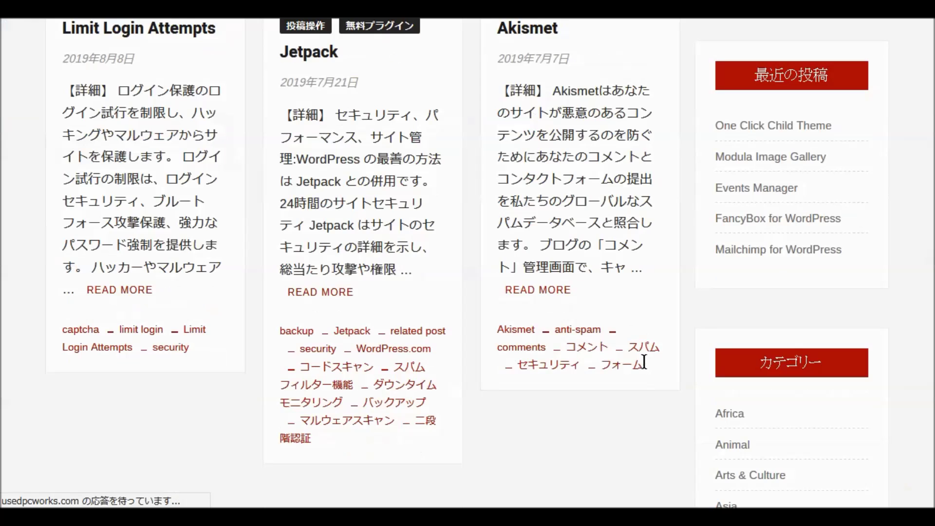
pyautogui.scroll(-12, 638, 370)
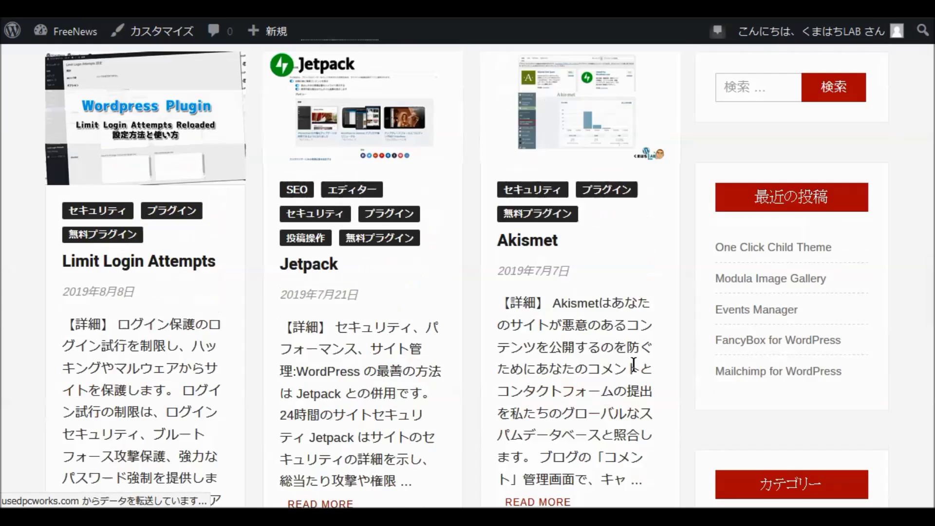
pyautogui.scroll(-18, 633, 385)
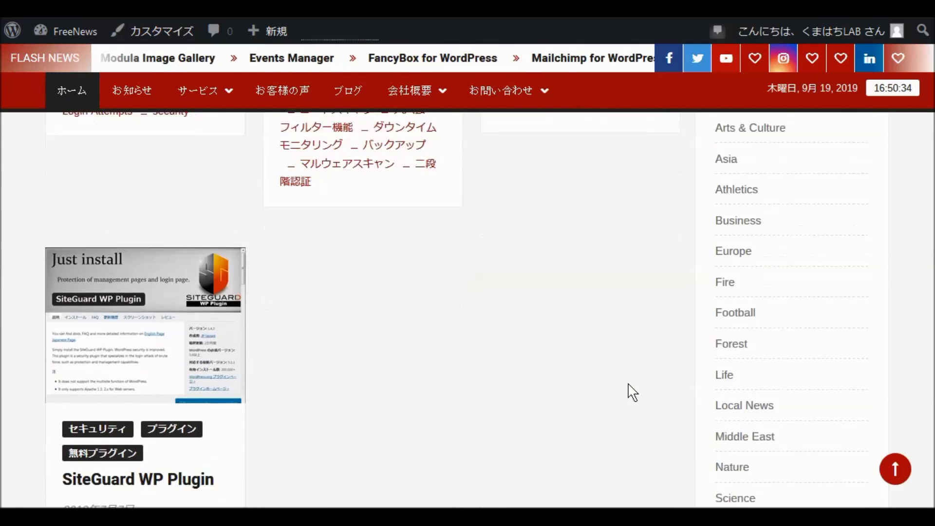
pyautogui.scroll(-20, 633, 393)
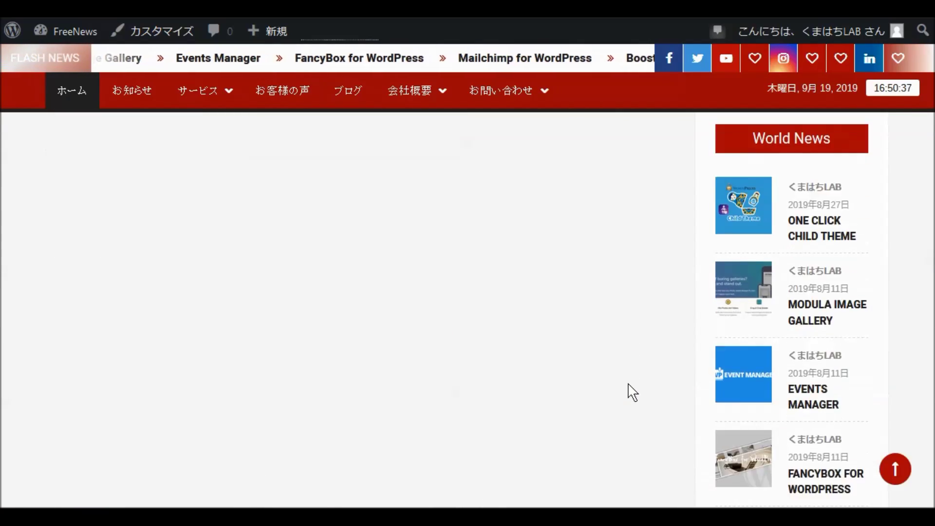
pyautogui.scroll(-10, 637, 396)
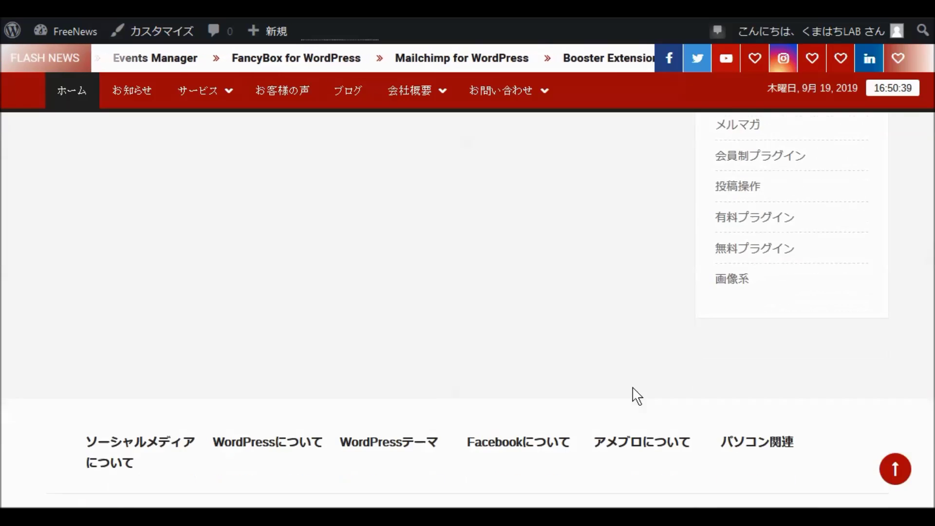
pyautogui.scroll(2, 638, 397)
pyautogui.scroll(20, 639, 397)
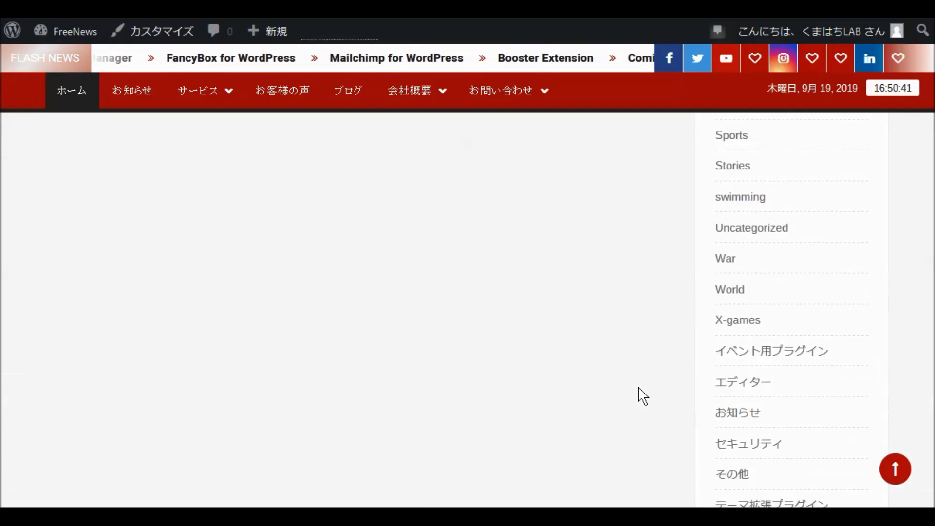
pyautogui.scroll(20, 639, 390)
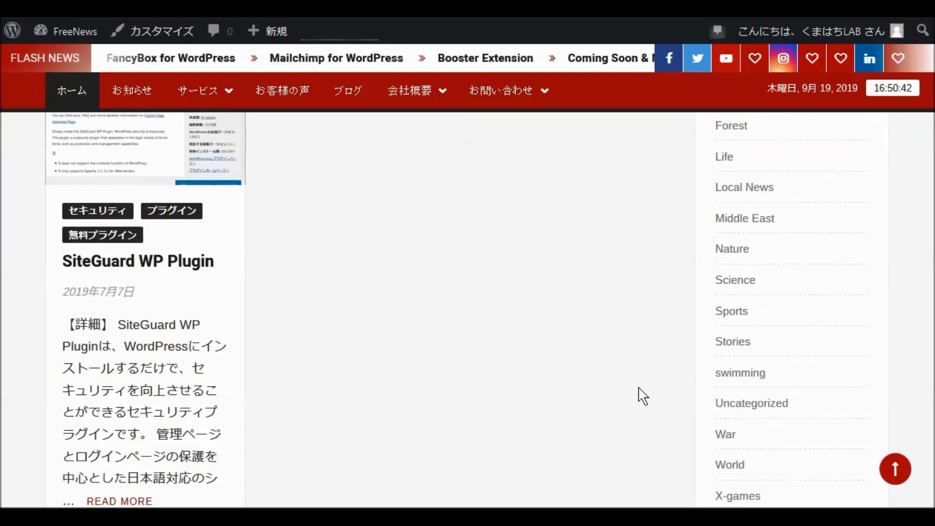
pyautogui.scroll(15, 641, 392)
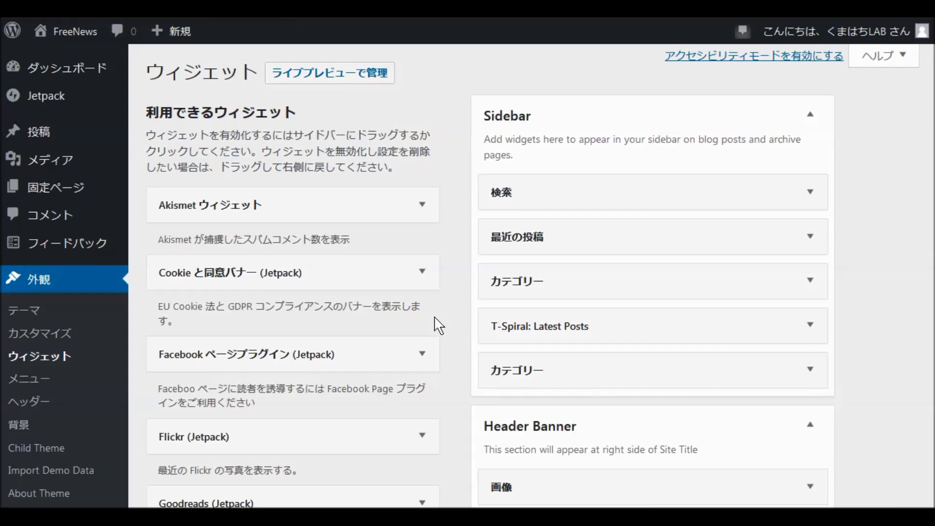
# Step: Review the widget settings across the Header Banner, Advertise Area and FreeNews Template Left, Main and Right Sections
pyautogui.scroll(-10, 453, 336)
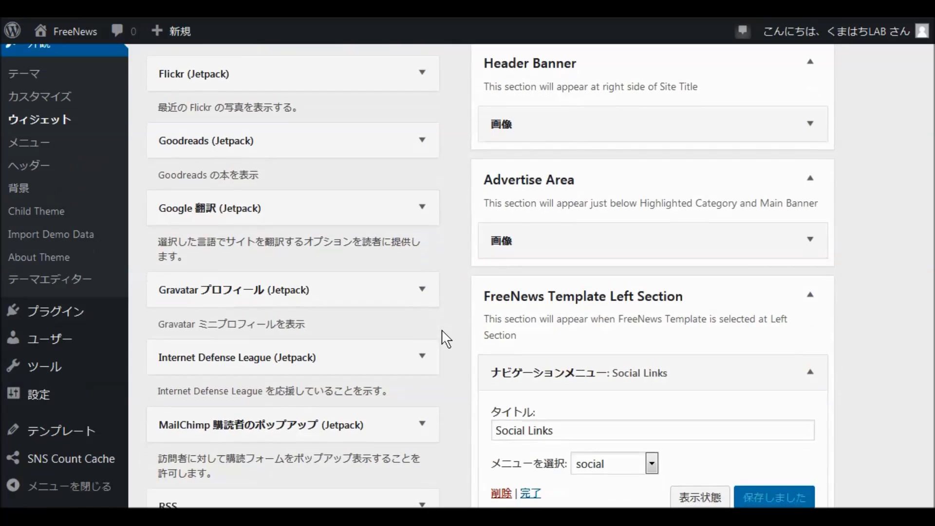
pyautogui.scroll(-5, 446, 338)
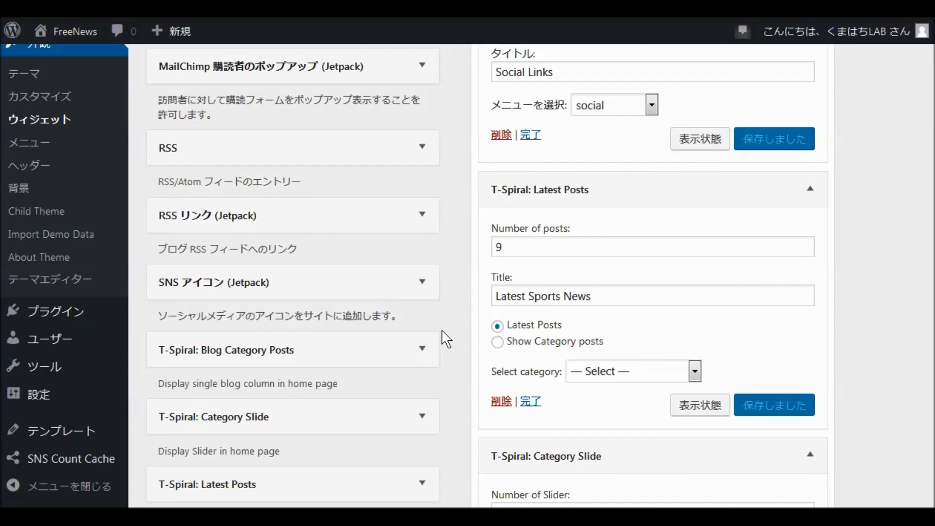
pyautogui.scroll(-10, 447, 339)
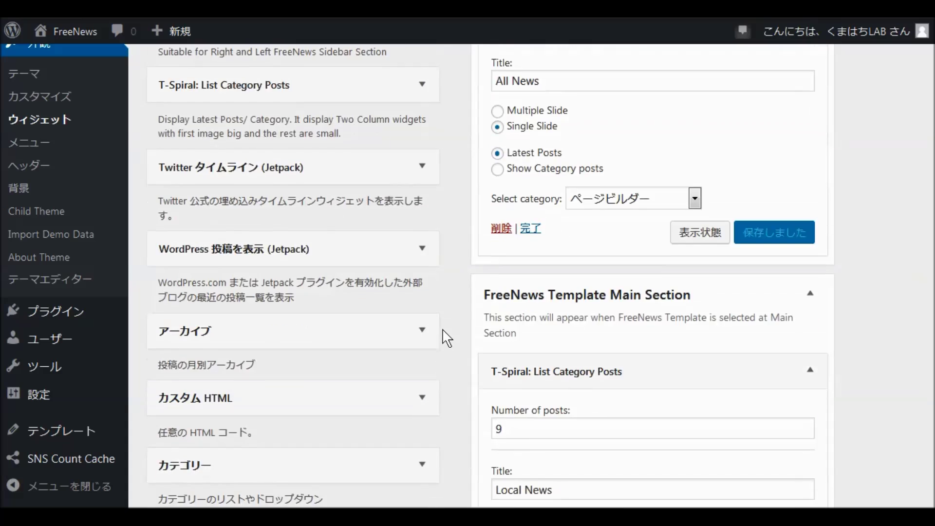
pyautogui.scroll(-20, 446, 340)
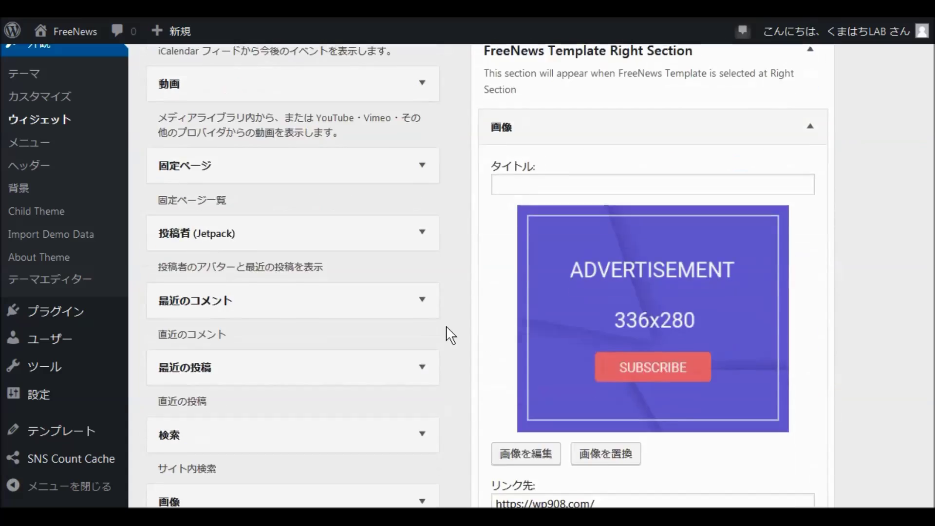
pyautogui.scroll(-2, 451, 336)
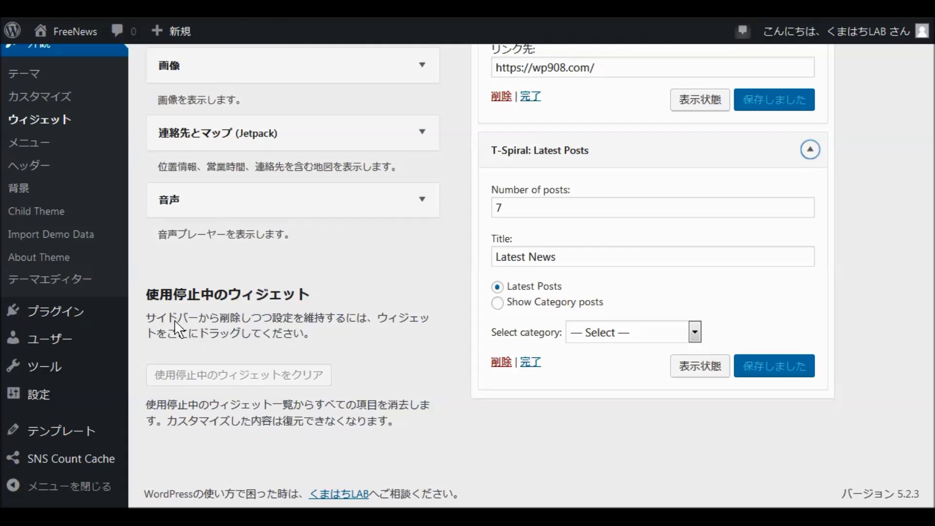
# Step: Open the list of installed themes and activate the FreeNews parent theme in place of FreeNews Child
pyautogui.scroll(10, 120, 260)
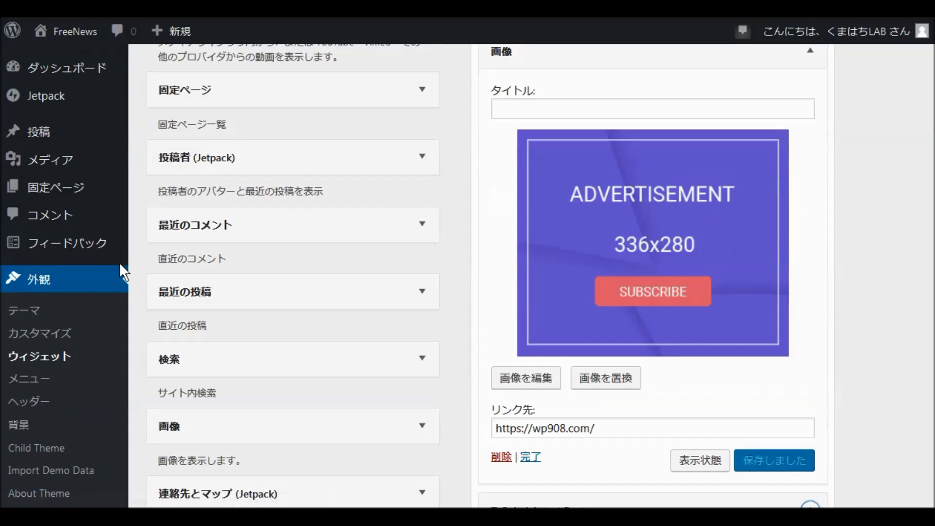
pyautogui.click(29, 316)
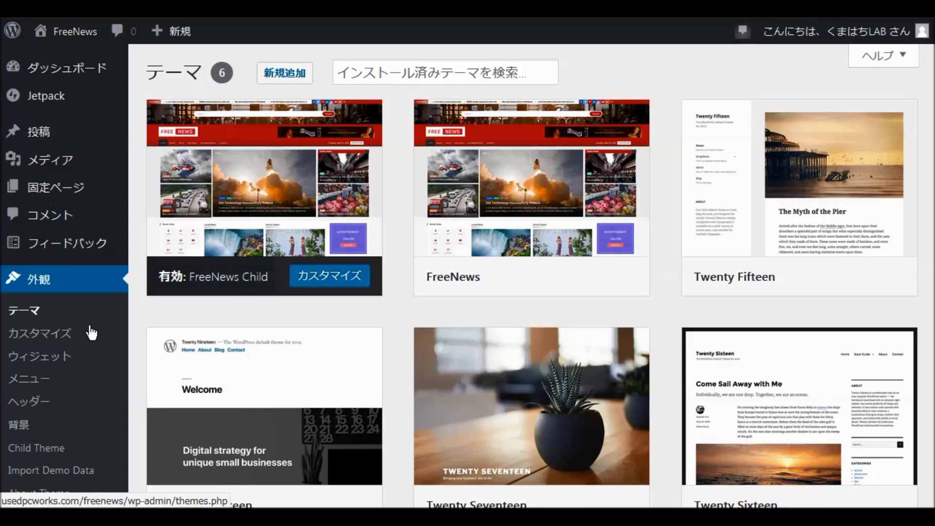
pyautogui.moveTo(527, 285)
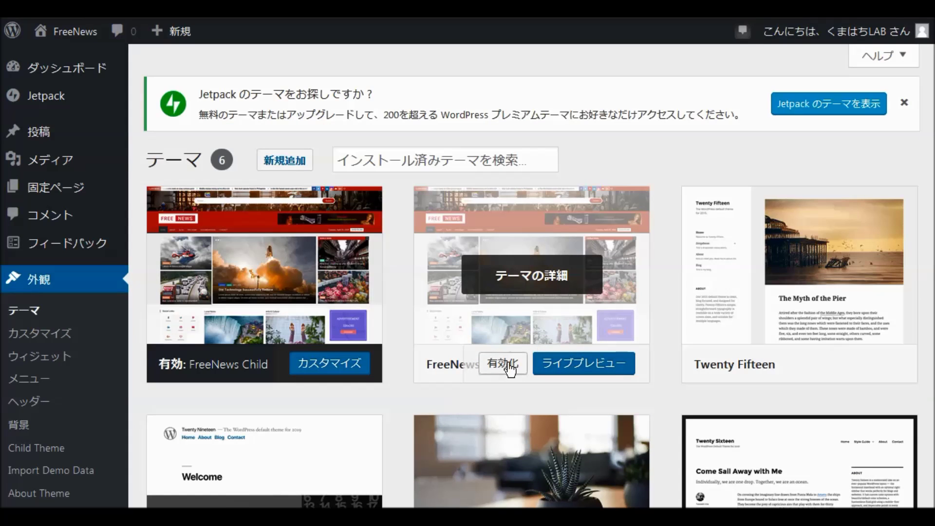
pyautogui.click(505, 373)
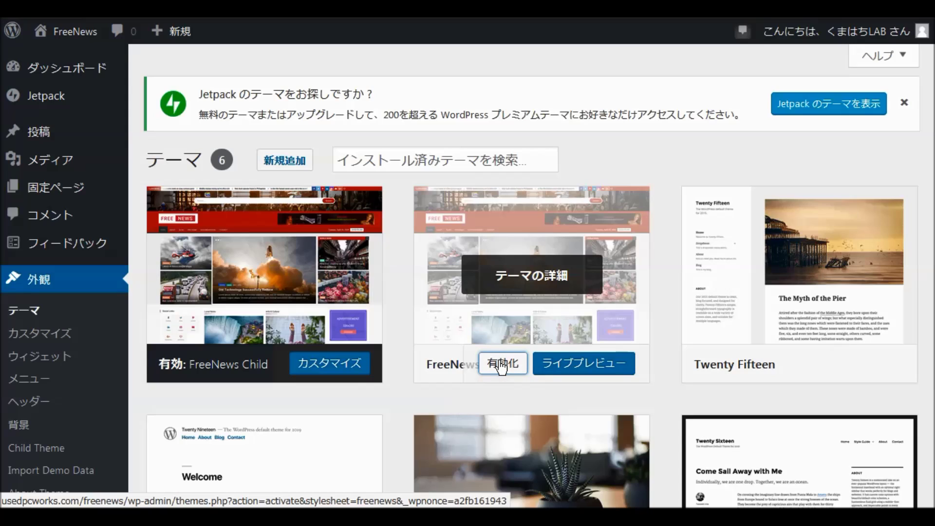
pyautogui.click(501, 368)
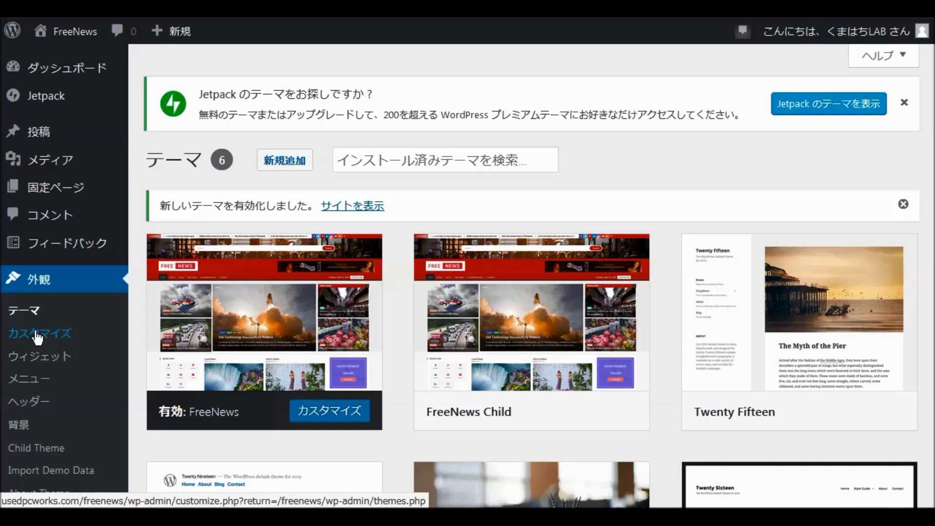
# Step: Open the theme customizer and examine the front page preview from the header to the post cards
pyautogui.click(37, 336)
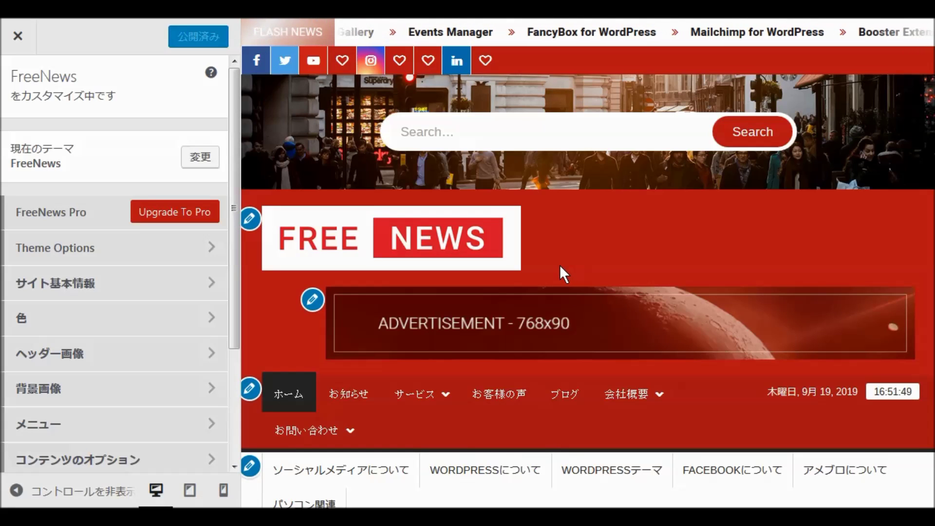
pyautogui.scroll(-10, 536, 266)
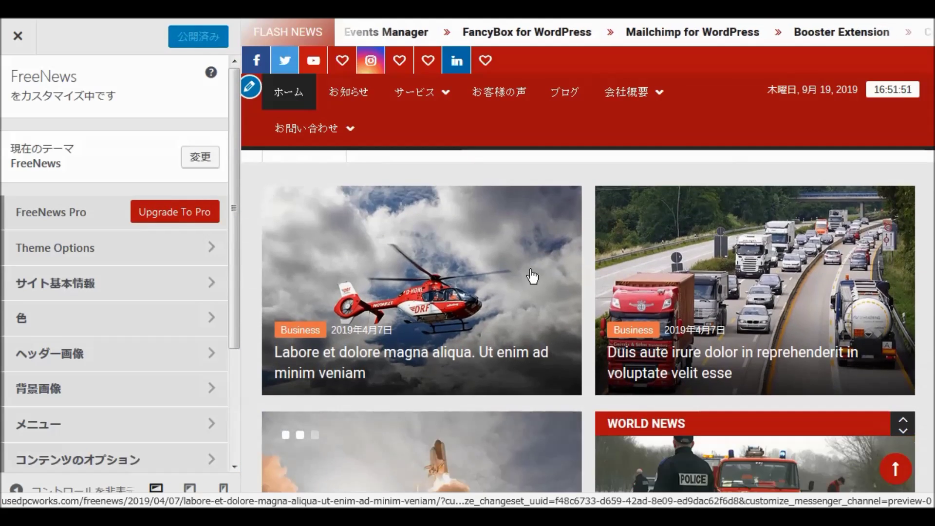
pyautogui.scroll(-6, 532, 276)
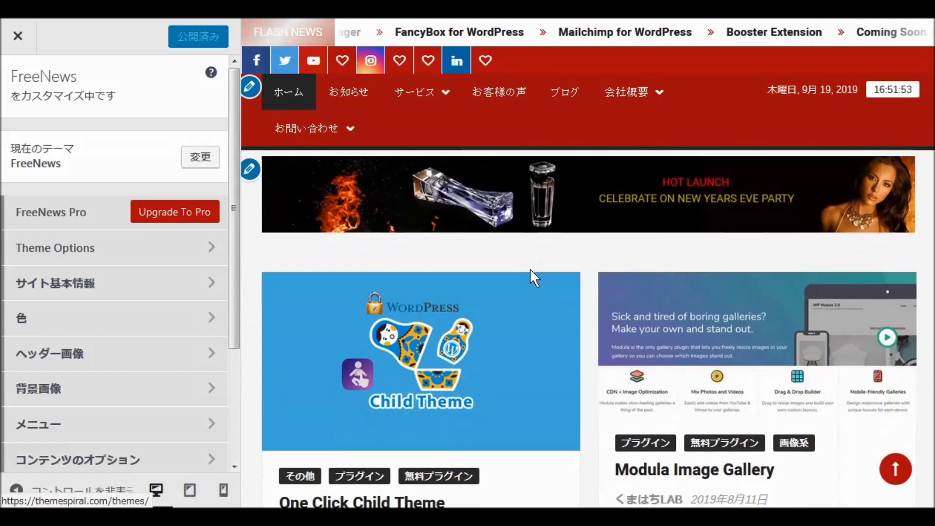
pyautogui.scroll(-3, 535, 278)
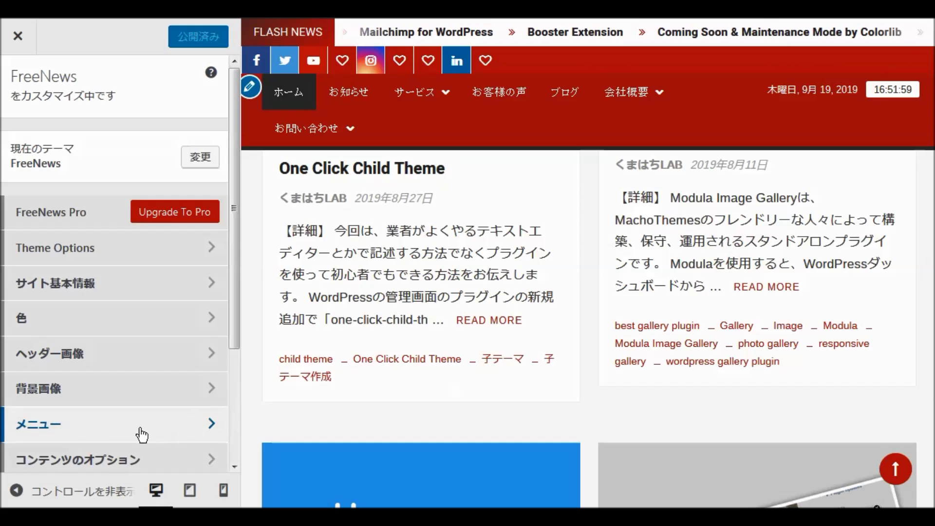
# Step: Toggle the author display (投稿者を表示) in コンテンツのオプション, leave it off, publish, and return to the customizer overview
pyautogui.click(52, 468)
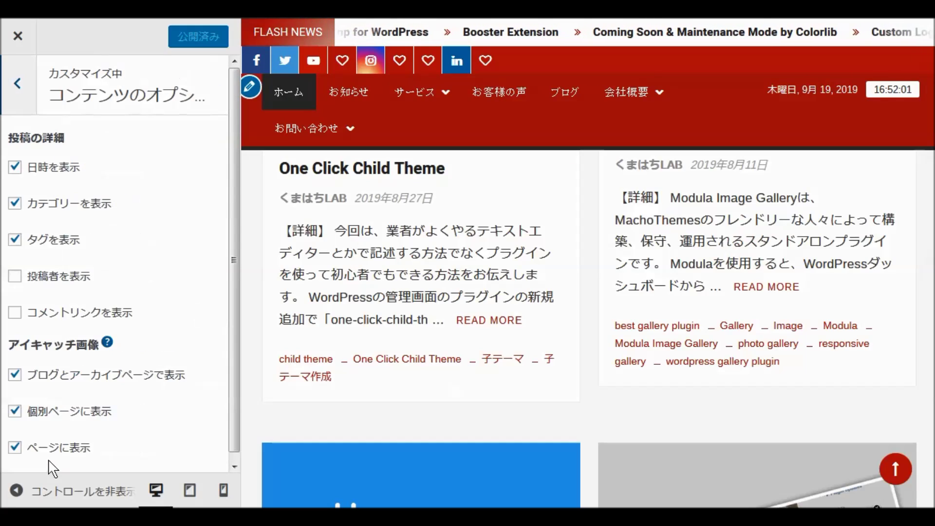
pyautogui.click(15, 278)
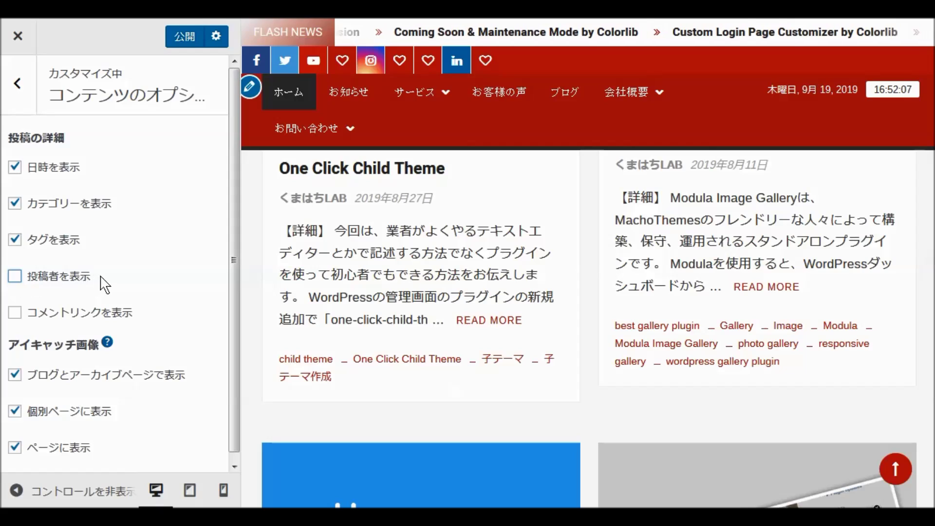
pyautogui.click(185, 36)
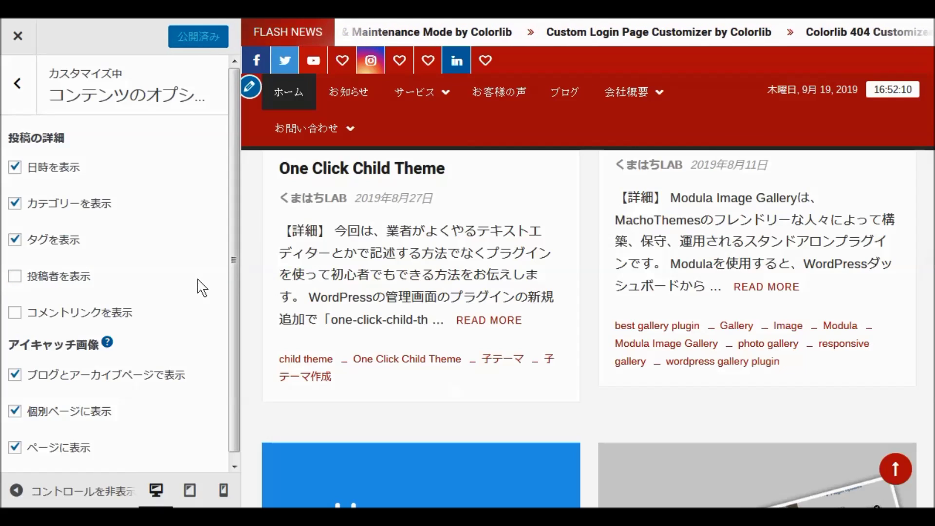
pyautogui.click(12, 84)
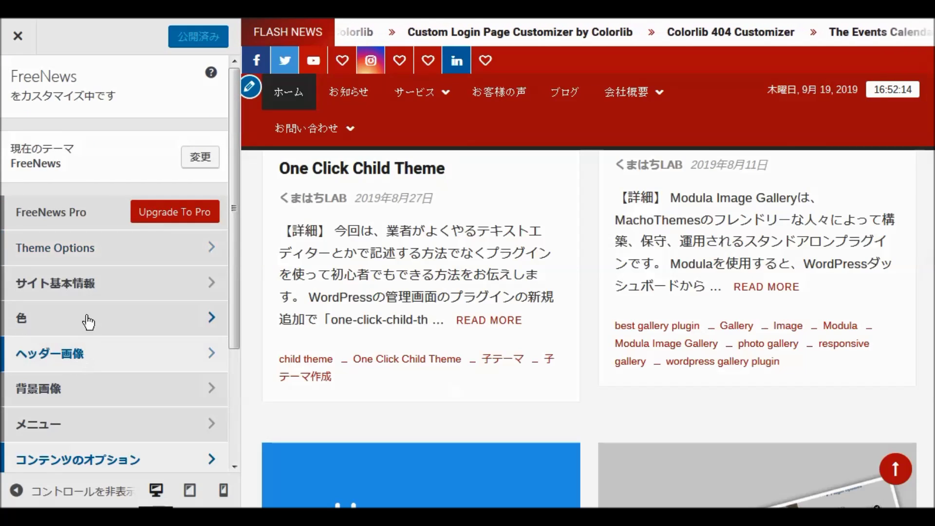
# Step: Enable Hide Author under Blog/ Single Options in the All theme Options section of Theme Options
pyautogui.click(75, 251)
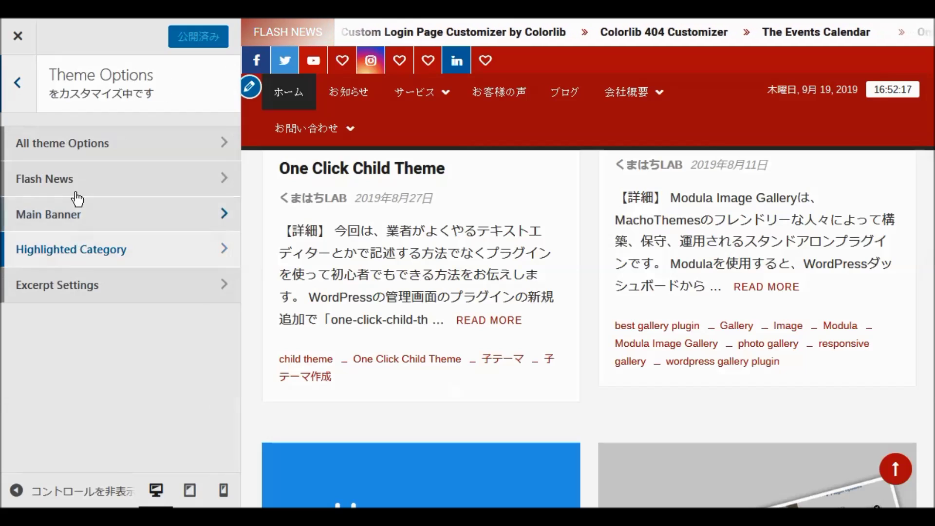
pyautogui.click(80, 153)
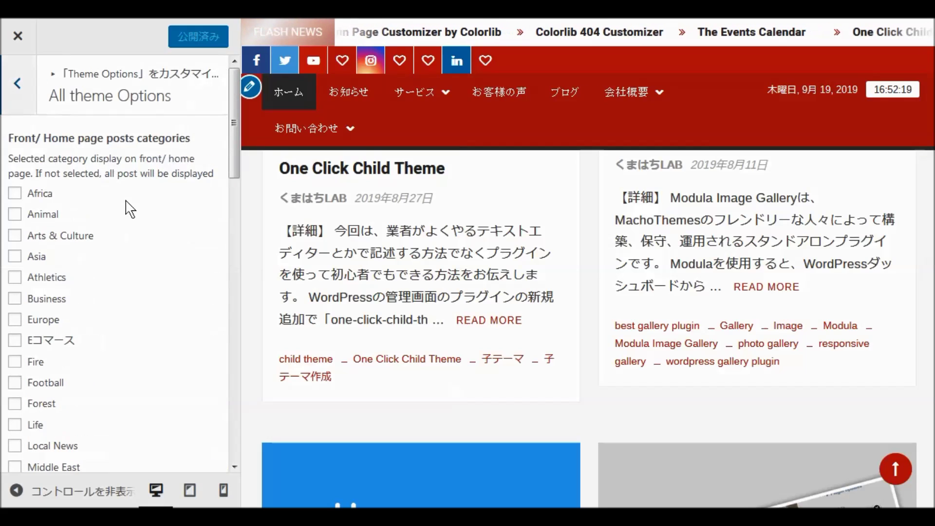
pyautogui.scroll(-15, 161, 254)
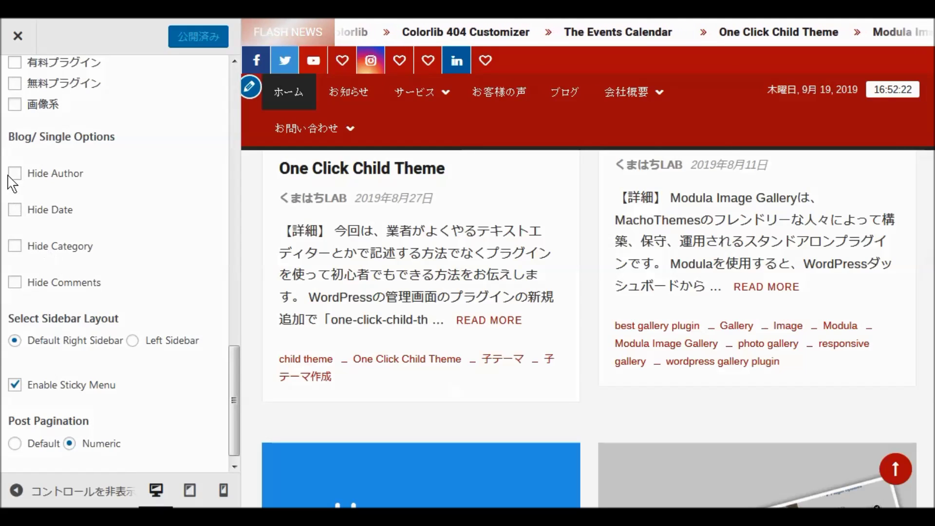
pyautogui.click(15, 176)
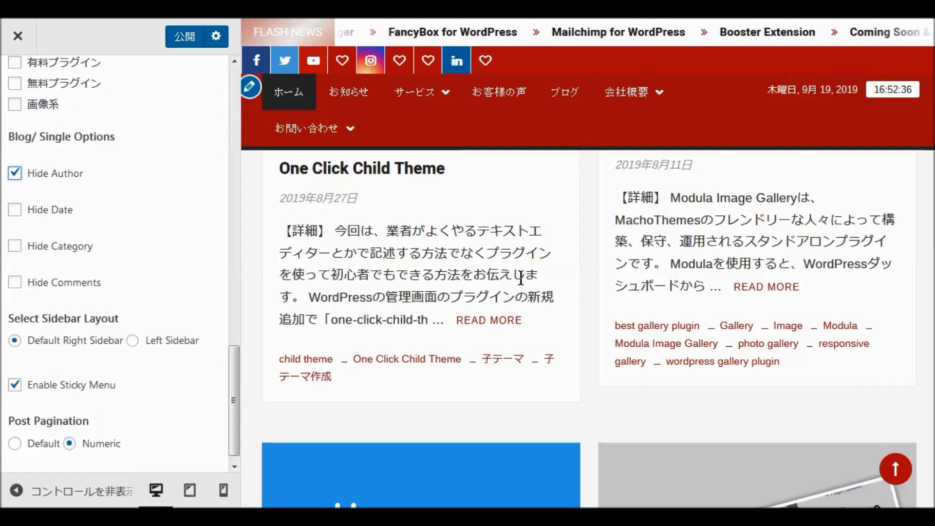
# Step: Examine the front page preview from the post cards through the World News and category widgets to the footer for author names
pyautogui.scroll(-10, 520, 278)
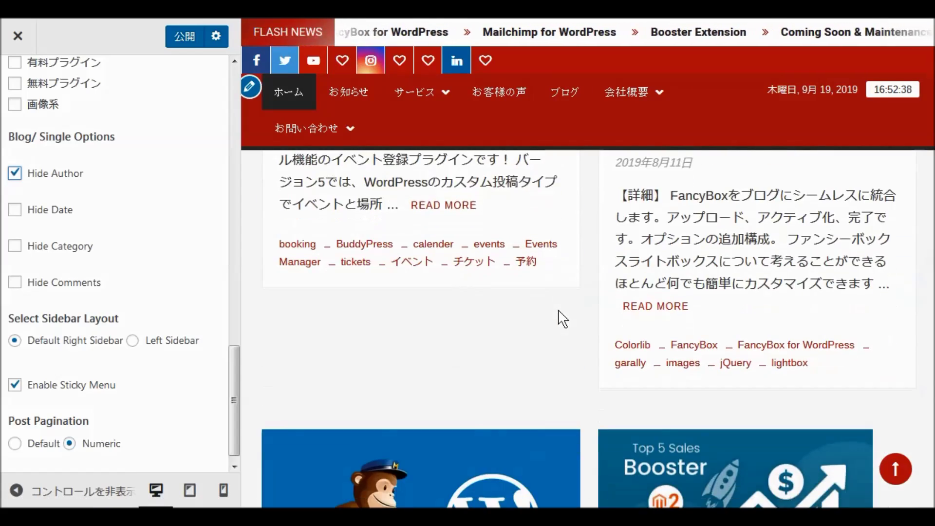
pyautogui.scroll(-8, 562, 319)
pyautogui.scroll(-10, 562, 318)
pyautogui.scroll(-8, 562, 319)
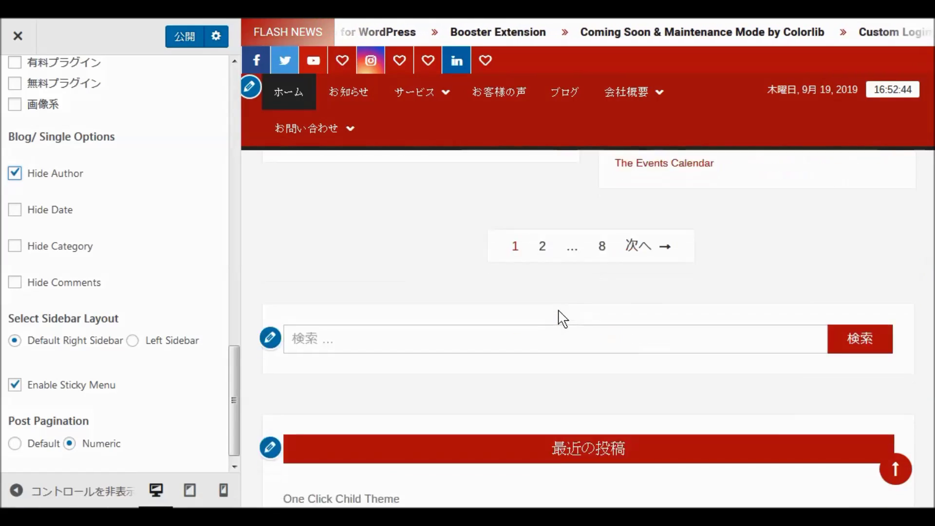
pyautogui.scroll(-10, 563, 319)
pyautogui.scroll(-12, 562, 319)
pyautogui.scroll(-10, 562, 319)
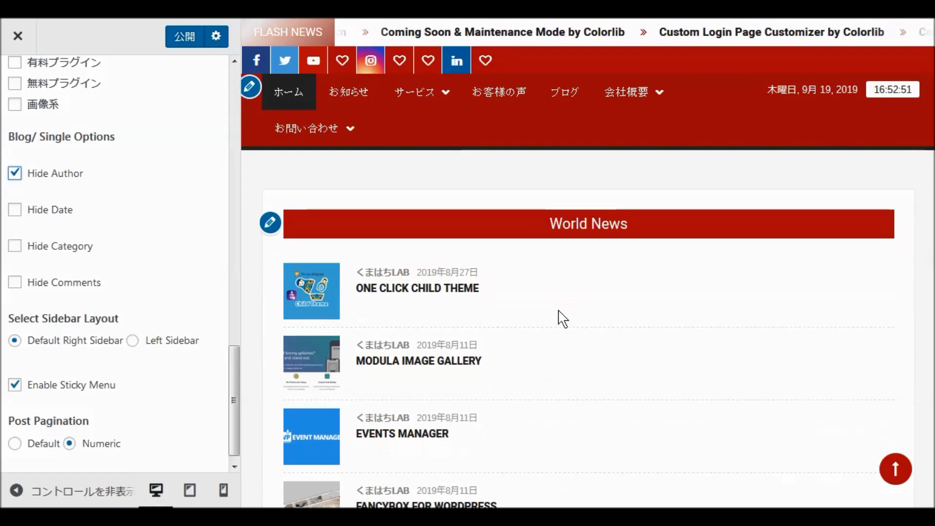
pyautogui.scroll(-2, 562, 319)
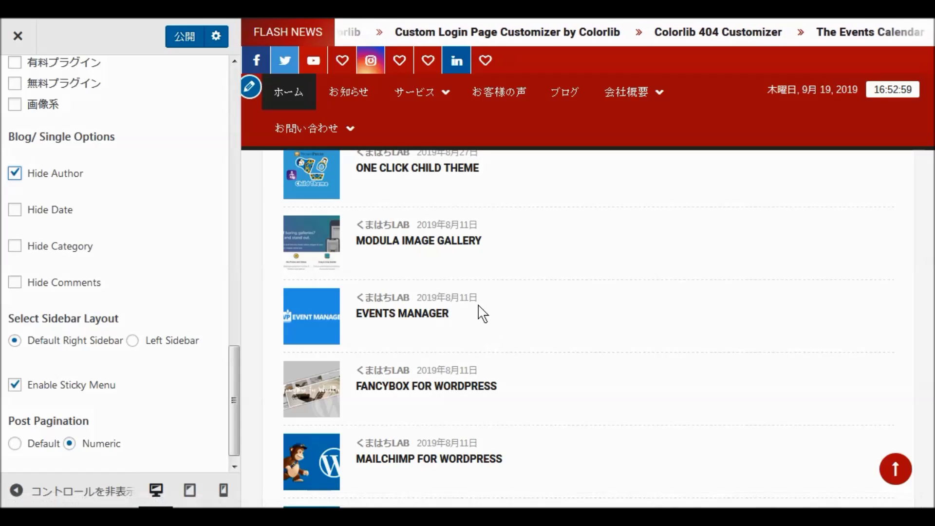
pyautogui.scroll(-6, 465, 357)
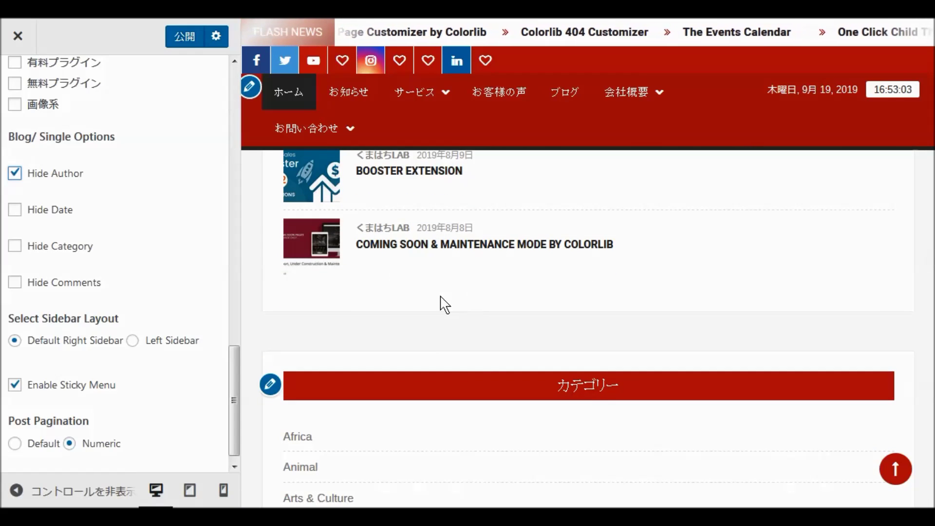
pyautogui.scroll(-15, 504, 366)
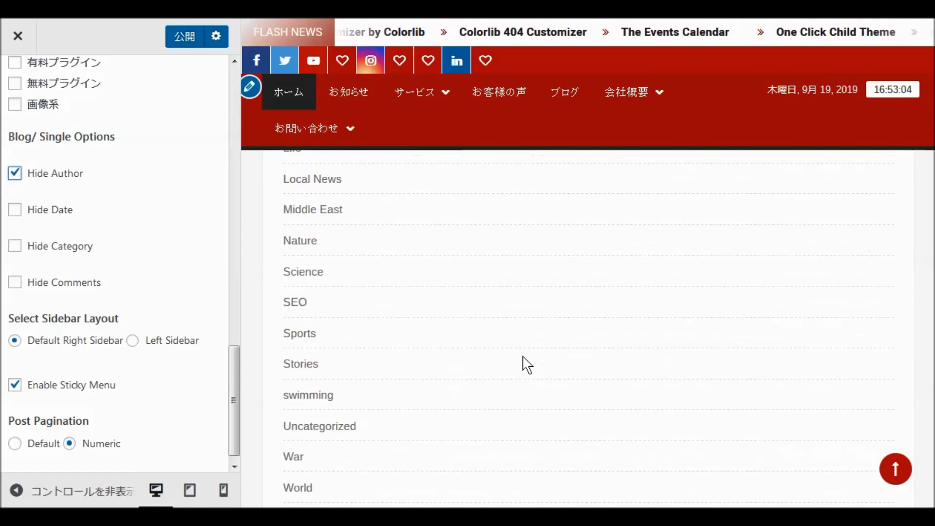
pyautogui.scroll(-12, 528, 364)
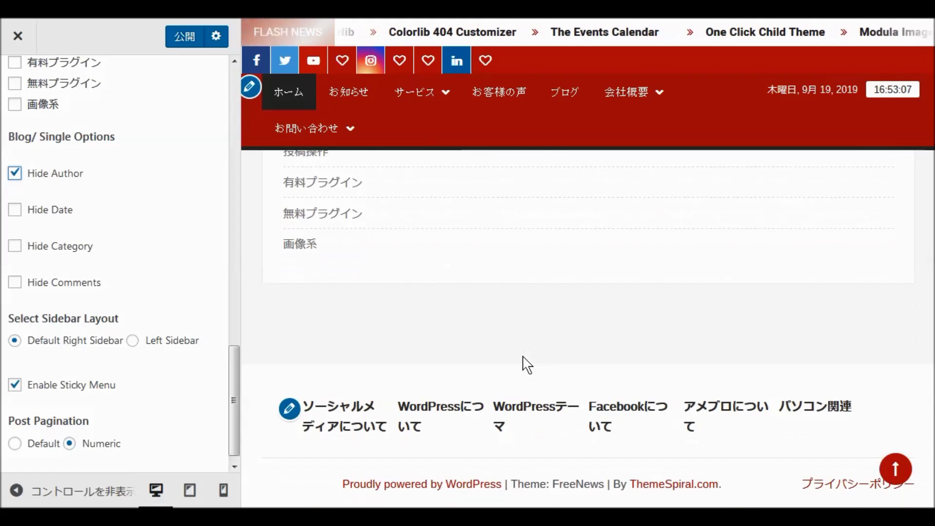
# Step: Publish the All theme Options changes and return to the Theme Options overview
pyautogui.scroll(10, 179, 306)
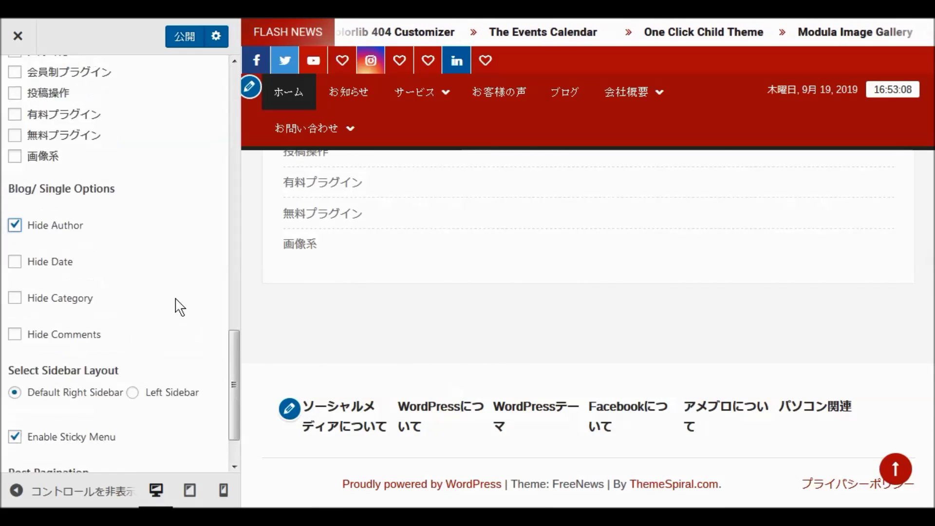
pyautogui.scroll(5, 180, 307)
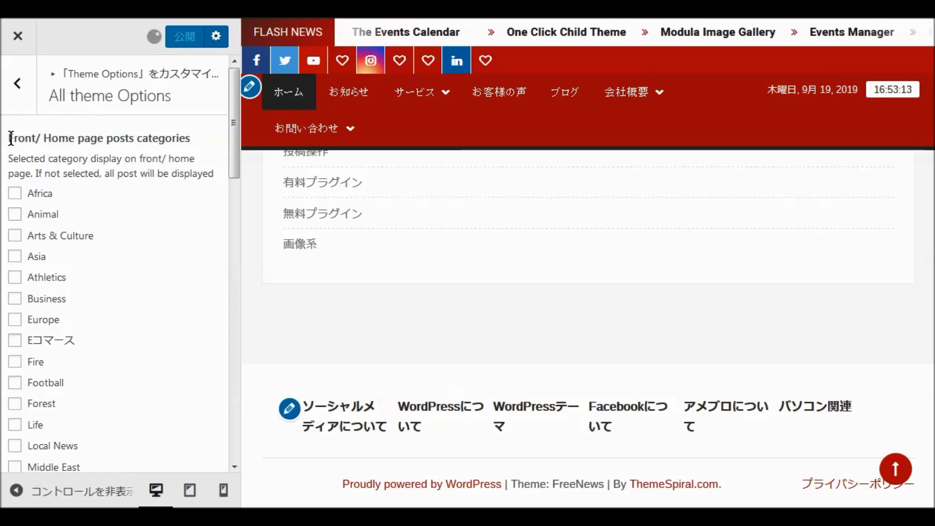
pyautogui.click(14, 82)
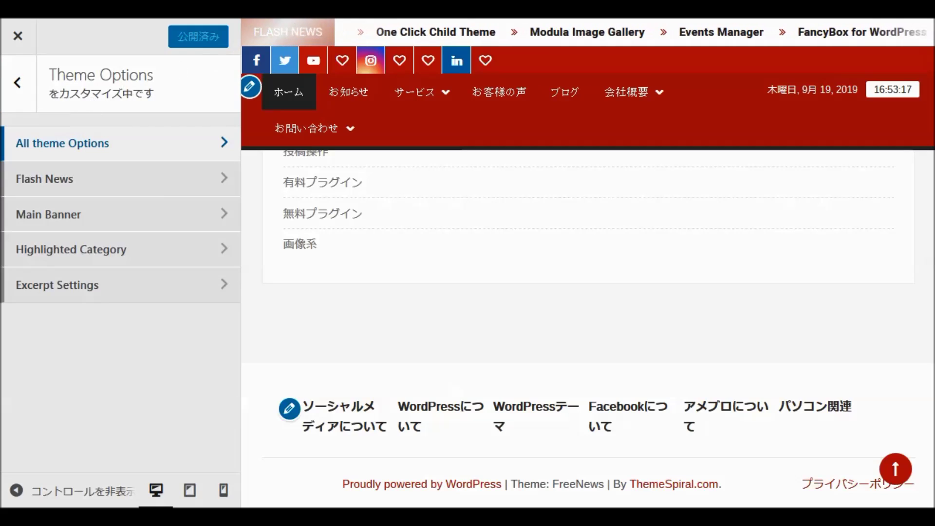
# Step: Examine the live front page, including featured posts, post cards, pagination and the World News sidebar, for how authors and dates display
pyautogui.click(17, 36)
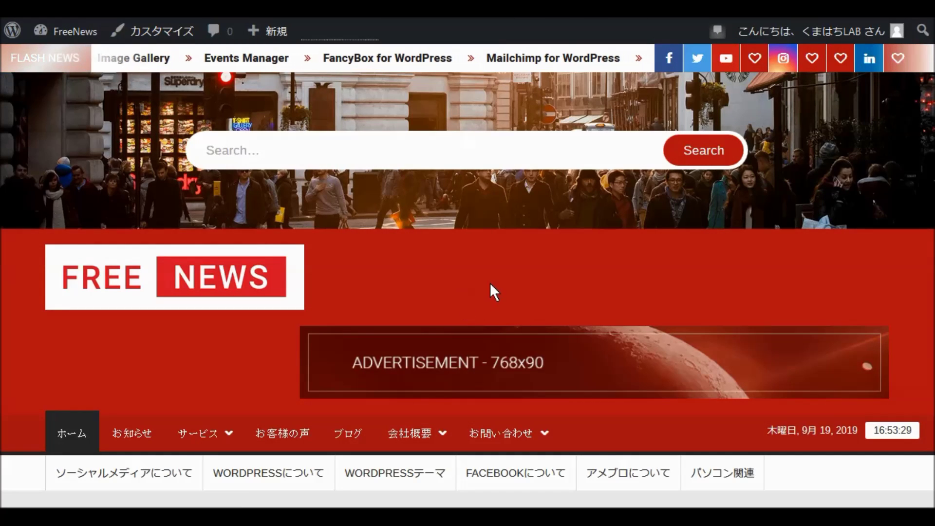
pyautogui.scroll(-5, 532, 278)
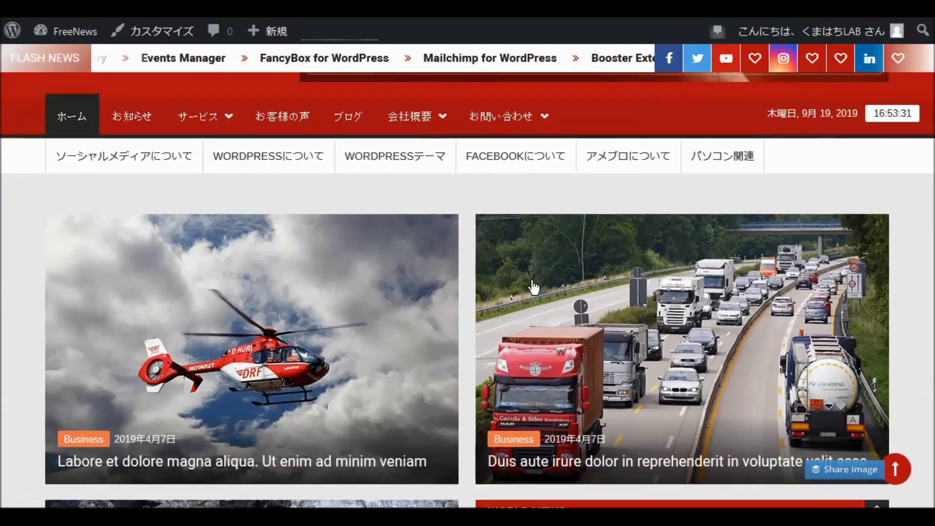
pyautogui.scroll(-10, 534, 288)
pyautogui.scroll(10, 534, 290)
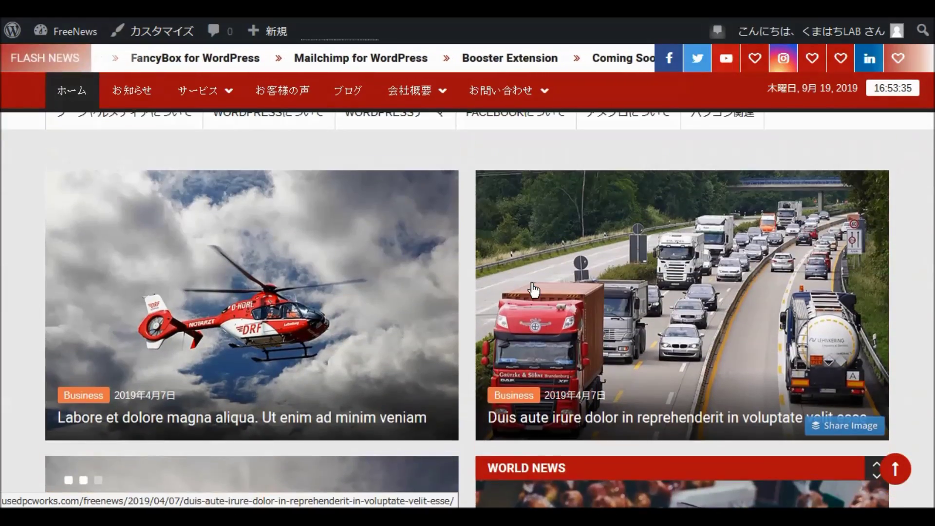
pyautogui.scroll(-8, 534, 290)
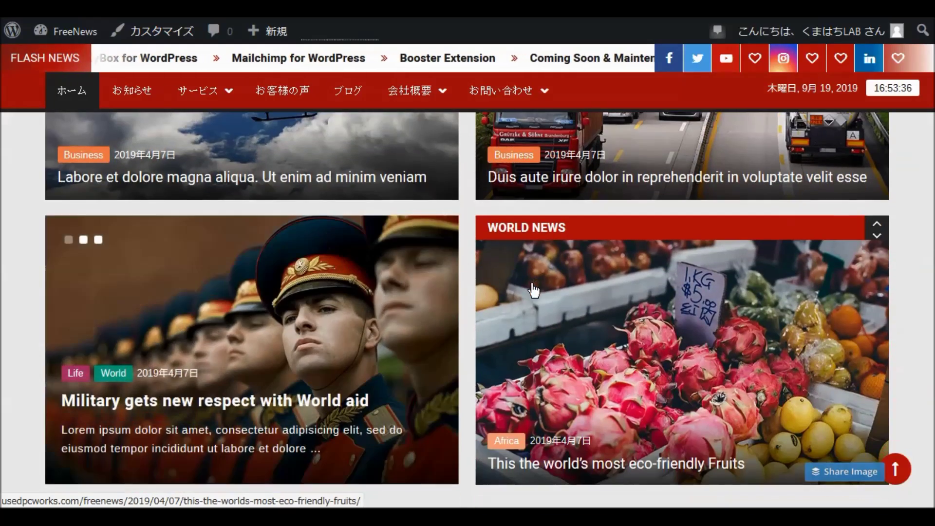
pyautogui.scroll(-5, 534, 290)
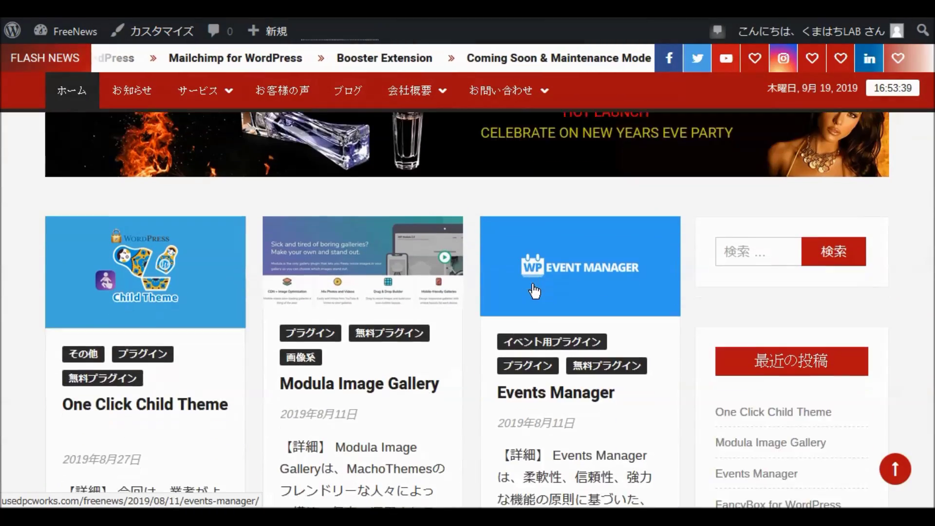
pyautogui.scroll(-10, 535, 291)
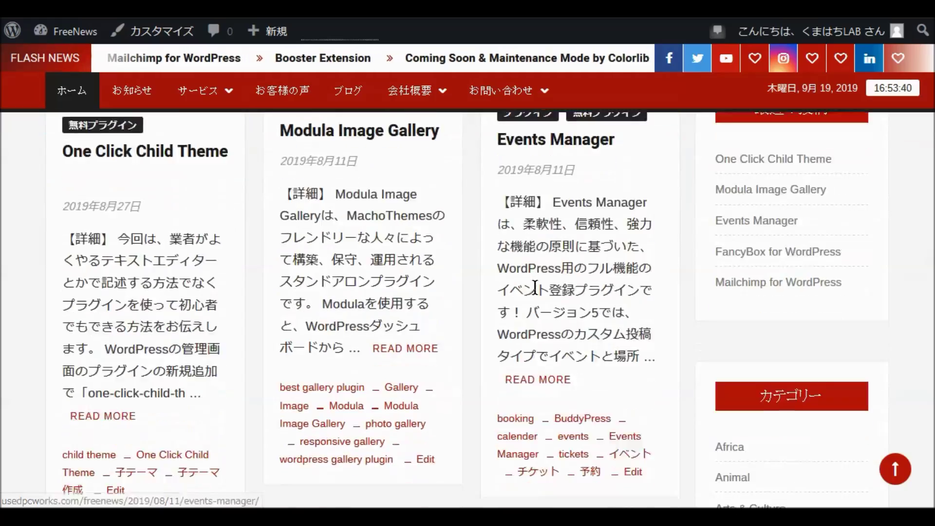
pyautogui.scroll(-10, 537, 300)
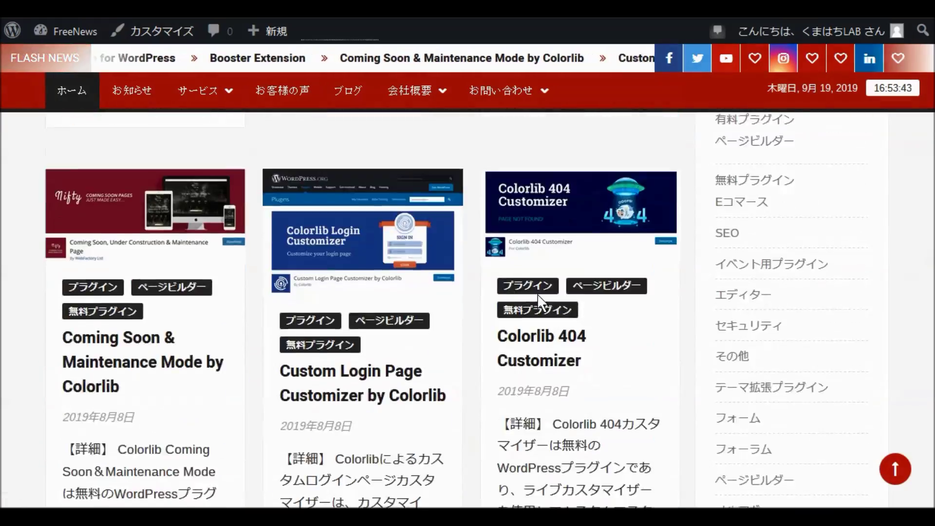
pyautogui.scroll(-8, 542, 303)
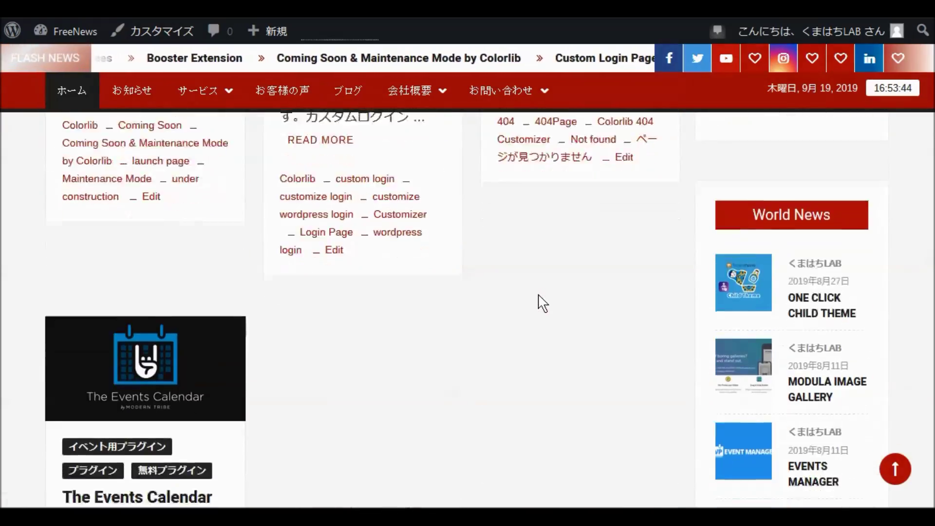
pyautogui.scroll(-4, 541, 303)
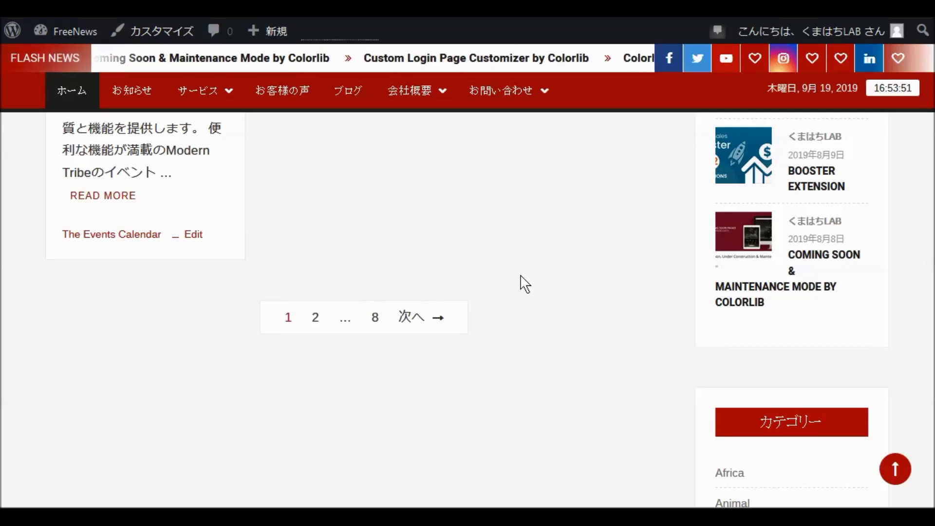
pyautogui.scroll(15, 521, 282)
pyautogui.scroll(20, 520, 277)
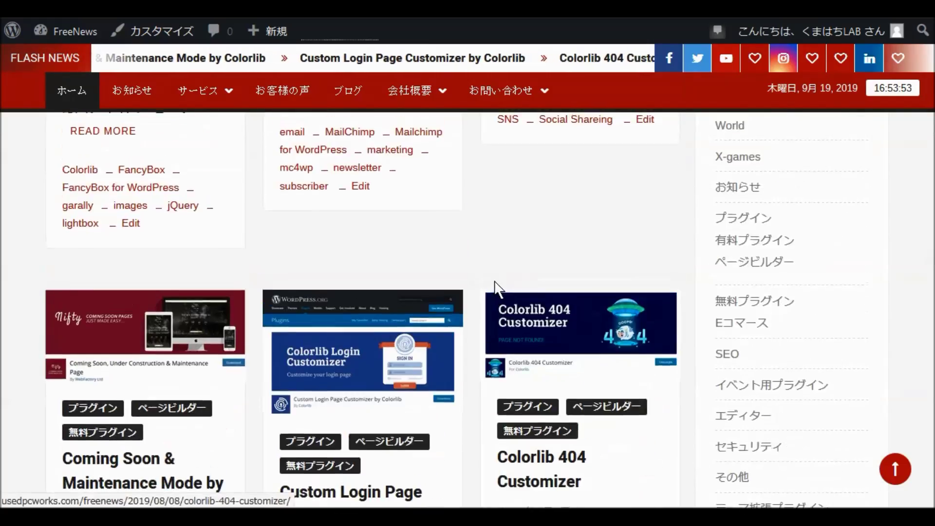
pyautogui.scroll(7, 493, 288)
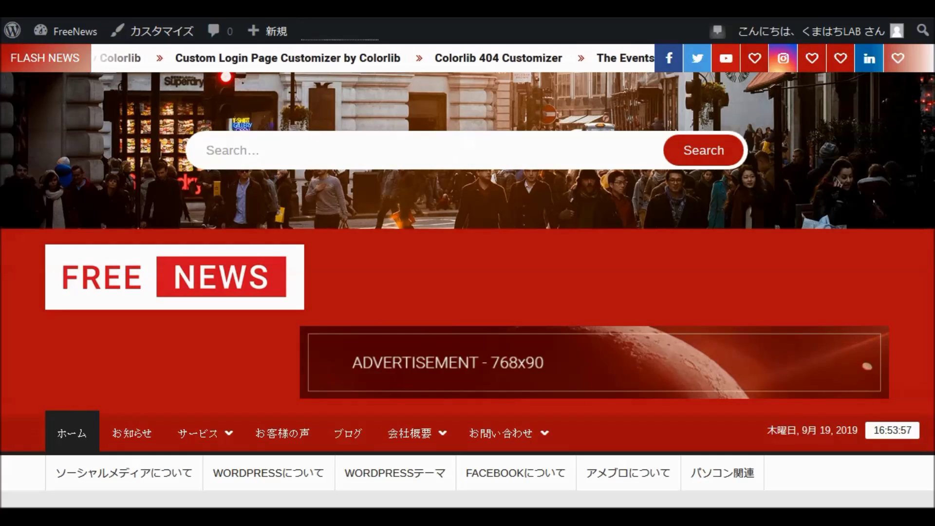
# Step: Return from the live site to the customizer, close it, and open the 表示設定 page of the site settings
pyautogui.hotkey('alt', 'Left')
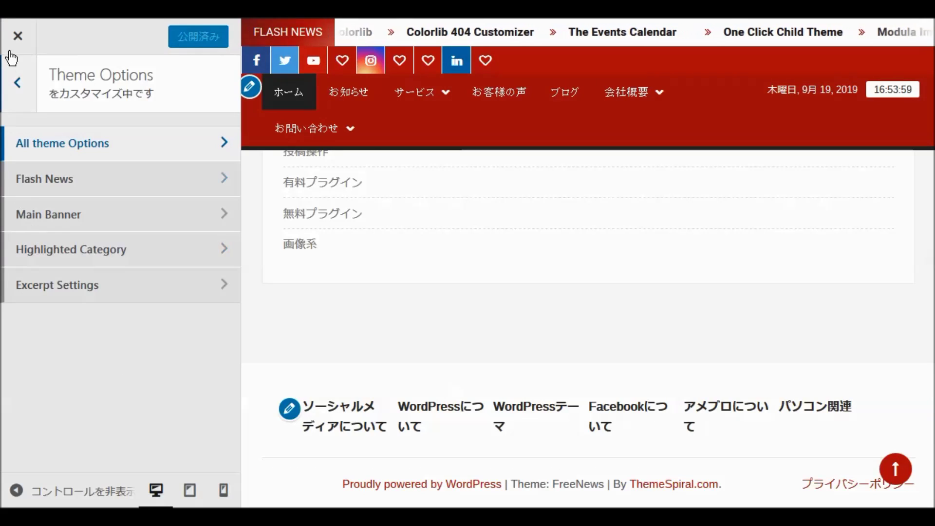
pyautogui.click(15, 36)
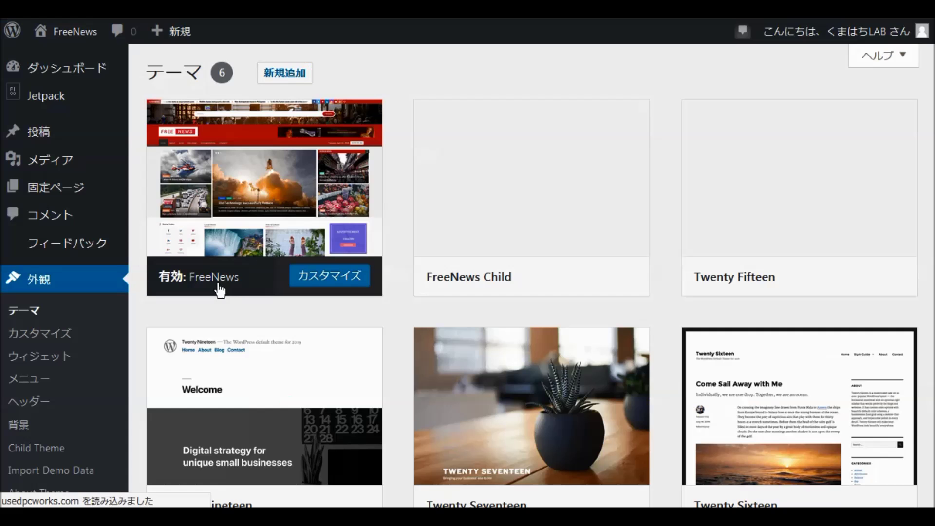
pyautogui.scroll(-5, 235, 335)
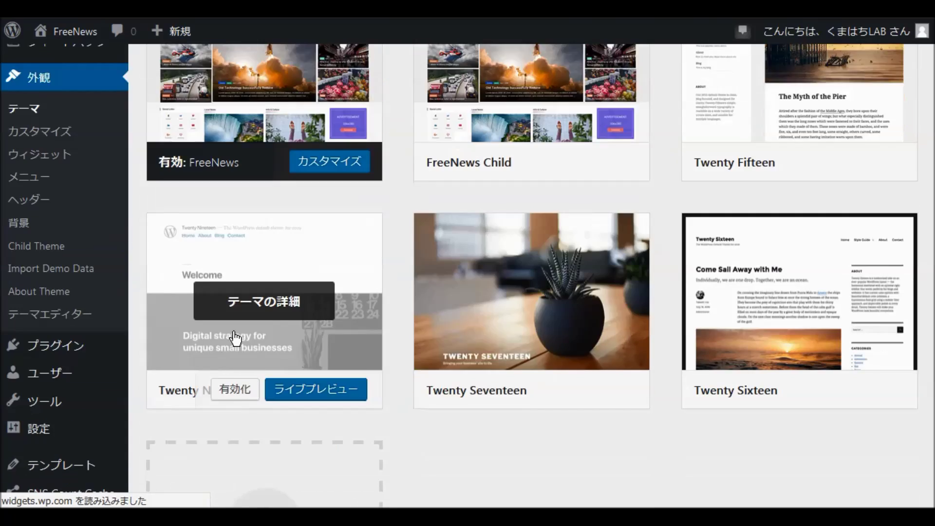
pyautogui.moveTo(39, 276)
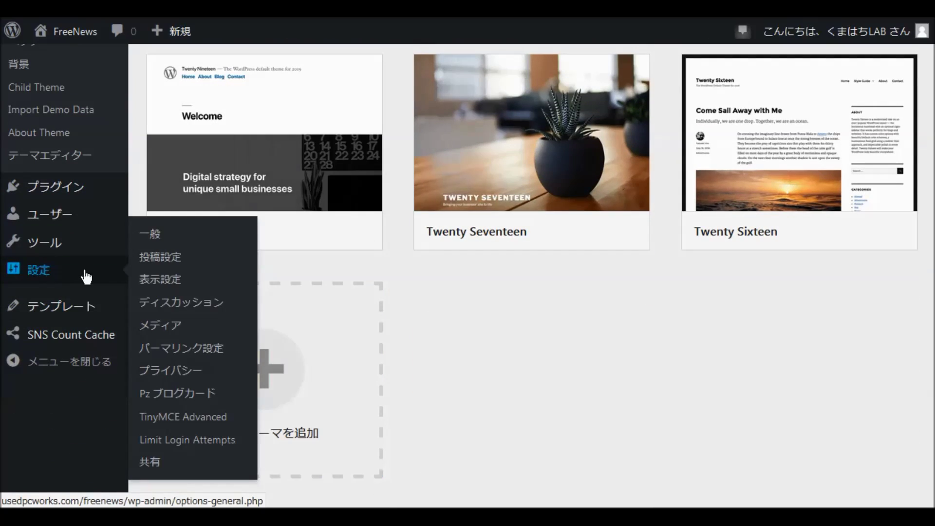
pyautogui.click(155, 280)
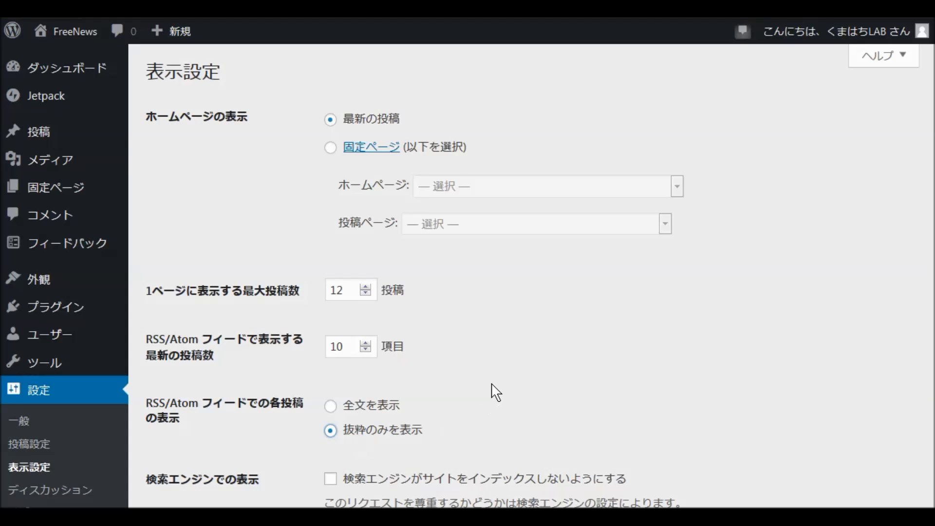
# Step: Enable 見出し付きの関連記事をハイライト表示する for related posts (関連記事) and save the settings
pyautogui.scroll(-7, 495, 392)
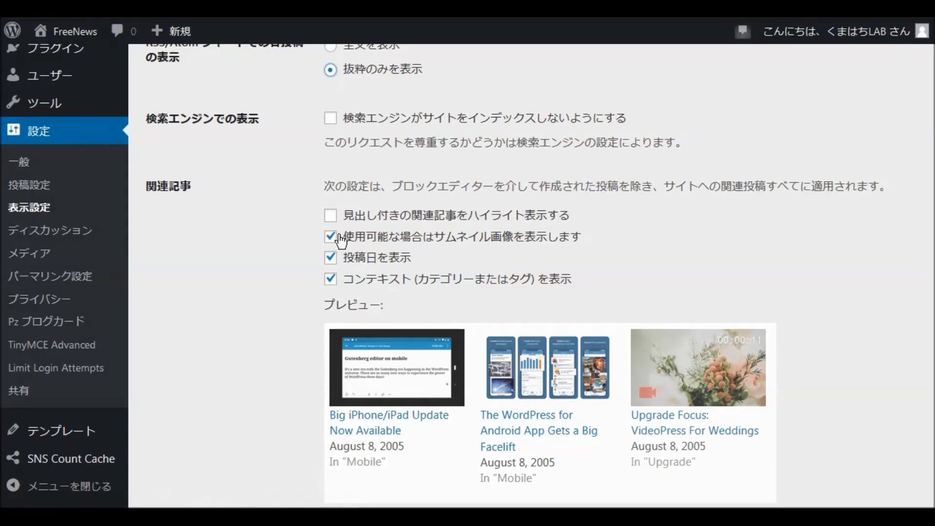
pyautogui.click(330, 216)
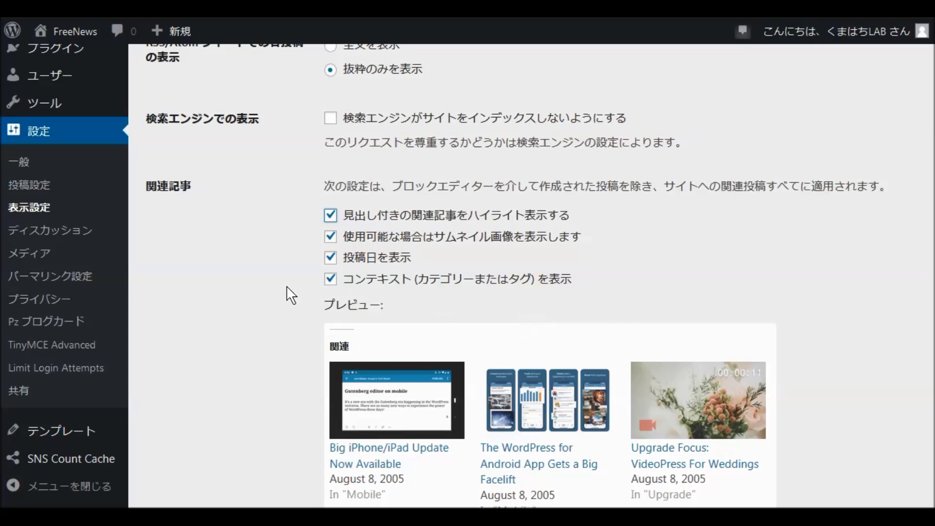
pyautogui.scroll(-10, 276, 294)
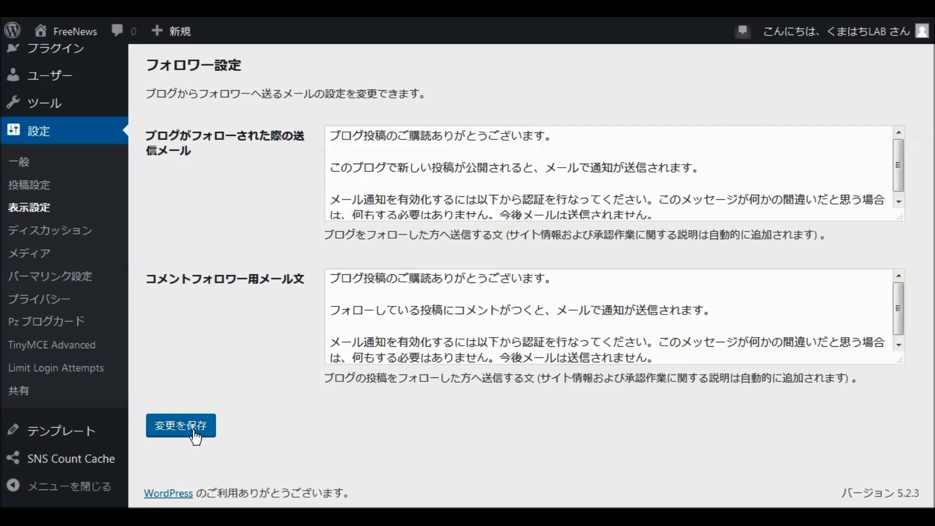
pyautogui.click(195, 432)
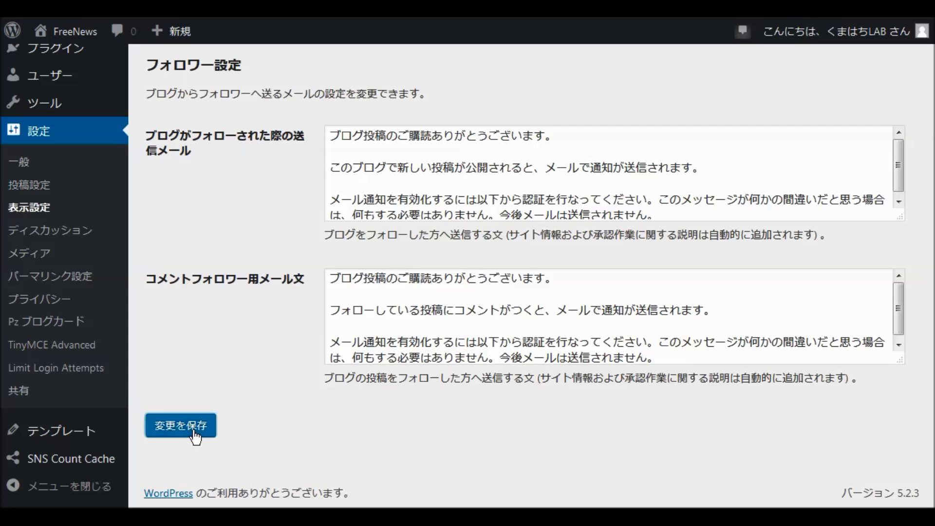
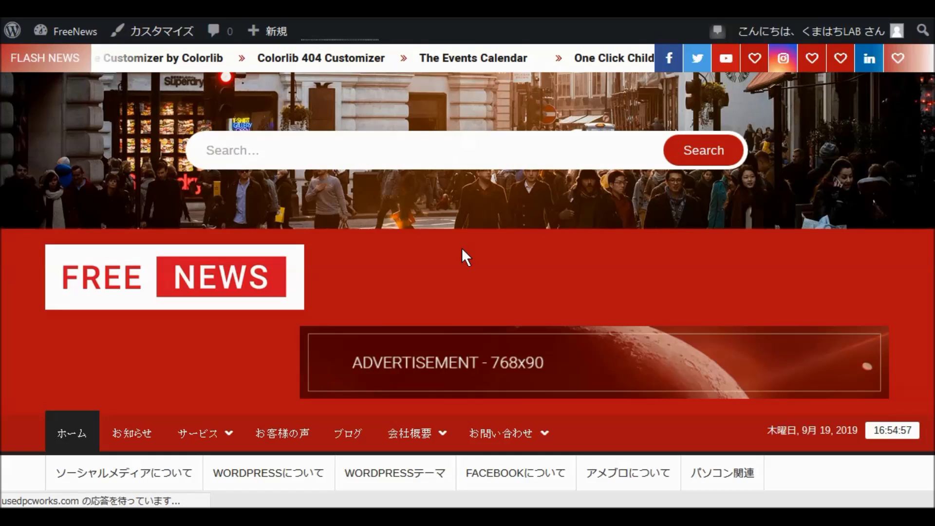
# Step: Examine the live front page's post cards, tags, pagination and sidebar after the related-posts change
pyautogui.scroll(-5, 462, 249)
pyautogui.scroll(5, 462, 249)
pyautogui.scroll(-1, 462, 248)
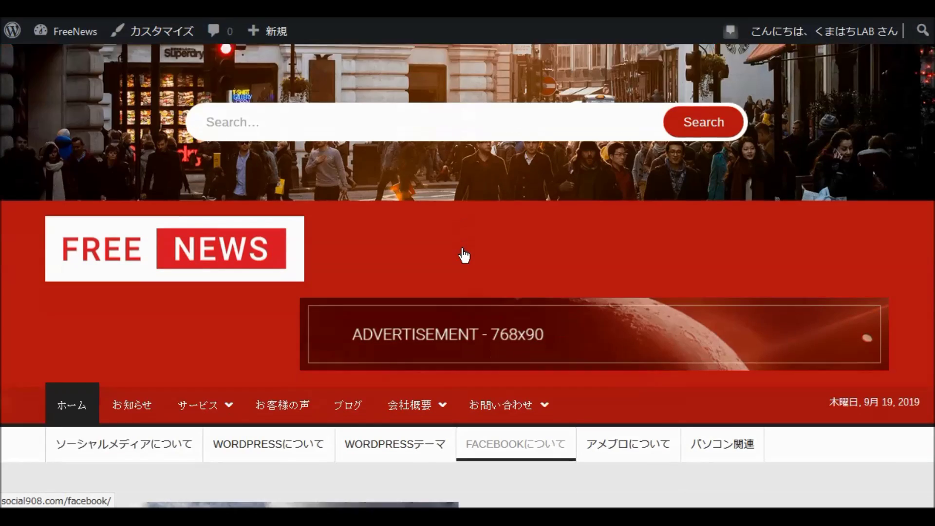
pyautogui.scroll(-12, 463, 254)
pyautogui.scroll(-10, 463, 254)
pyautogui.scroll(-10, 464, 254)
pyautogui.scroll(-10, 463, 254)
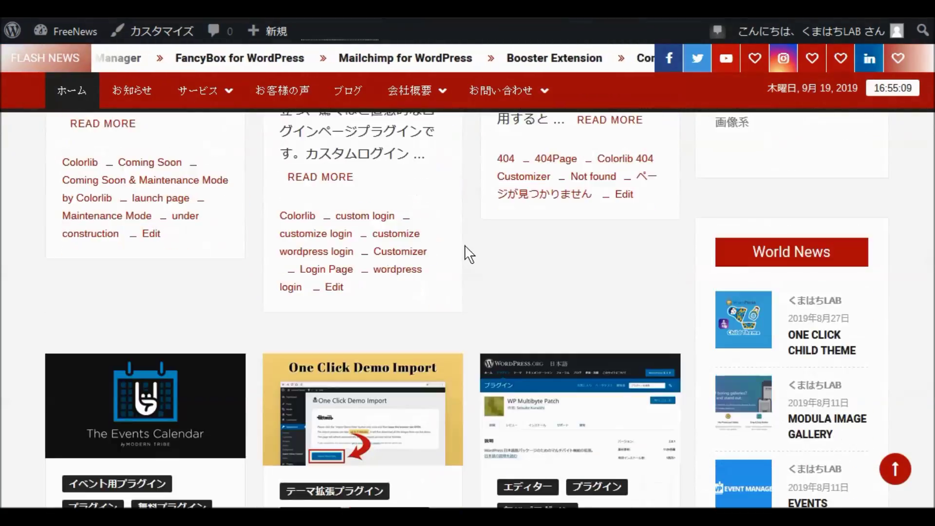
pyautogui.scroll(-7, 468, 253)
pyautogui.scroll(-4, 469, 250)
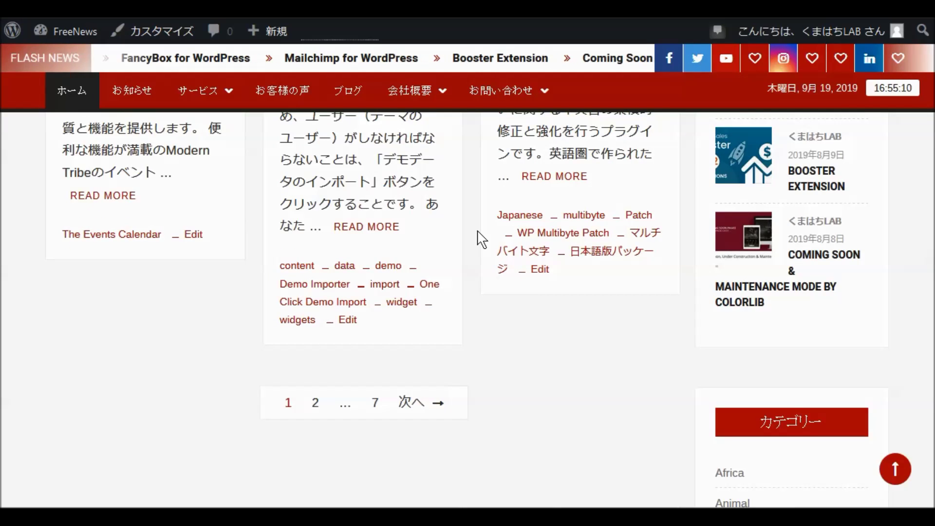
pyautogui.scroll(-3, 523, 307)
pyautogui.scroll(-10, 524, 323)
pyautogui.scroll(15, 587, 326)
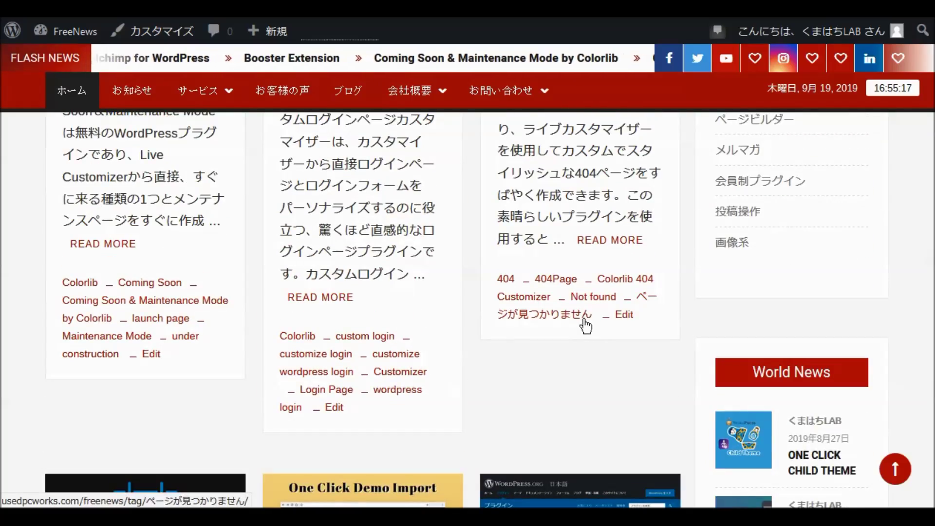
pyautogui.scroll(15, 587, 324)
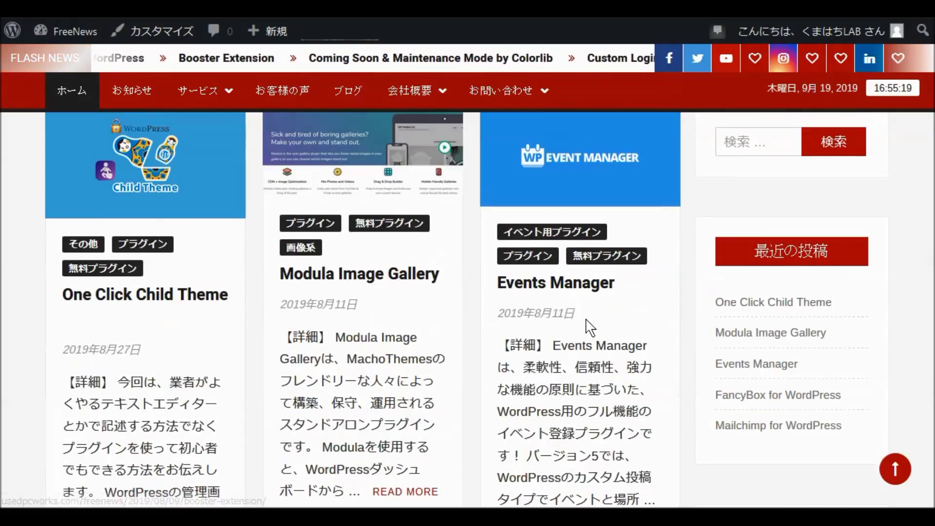
pyautogui.scroll(-5, 590, 327)
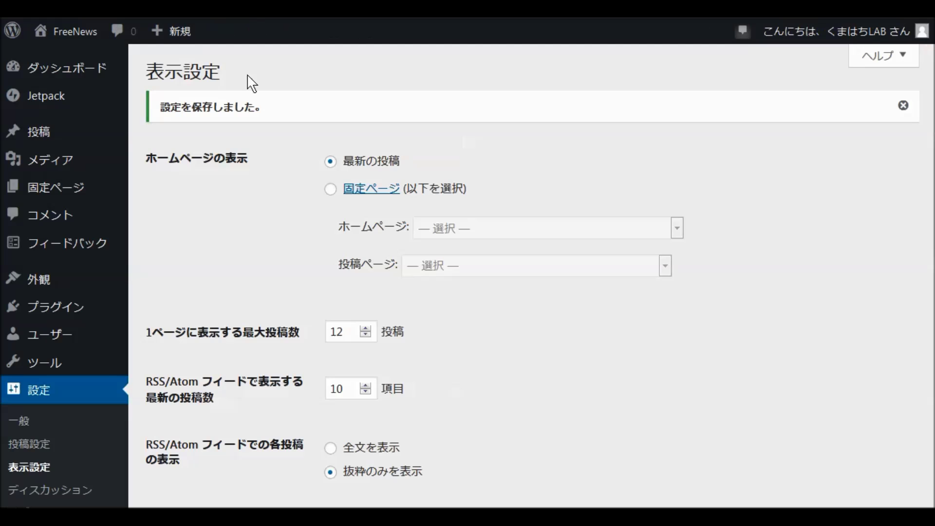
# Step: On the ウィジェット page, delete the last カテゴリー widget from the Sidebar area and open the remaining カテゴリー widget's settings
pyautogui.moveTo(17, 282)
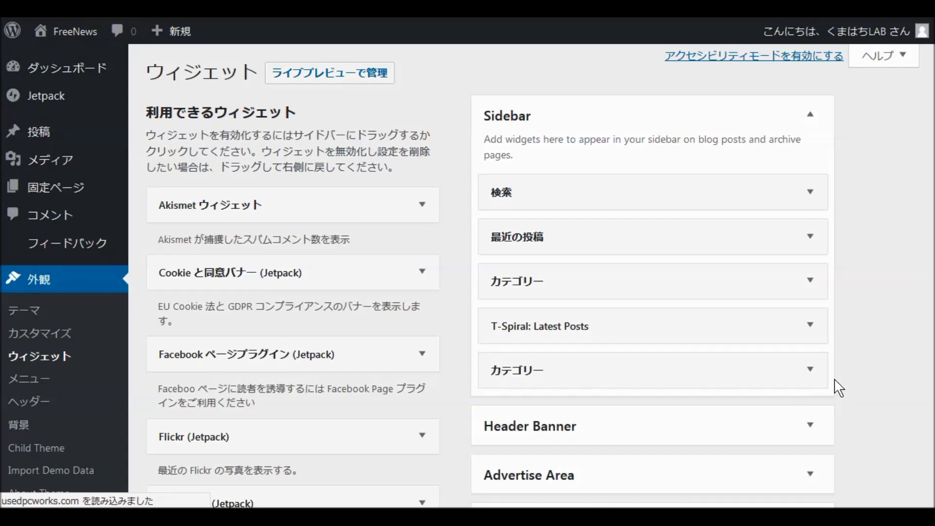
pyautogui.click(811, 371)
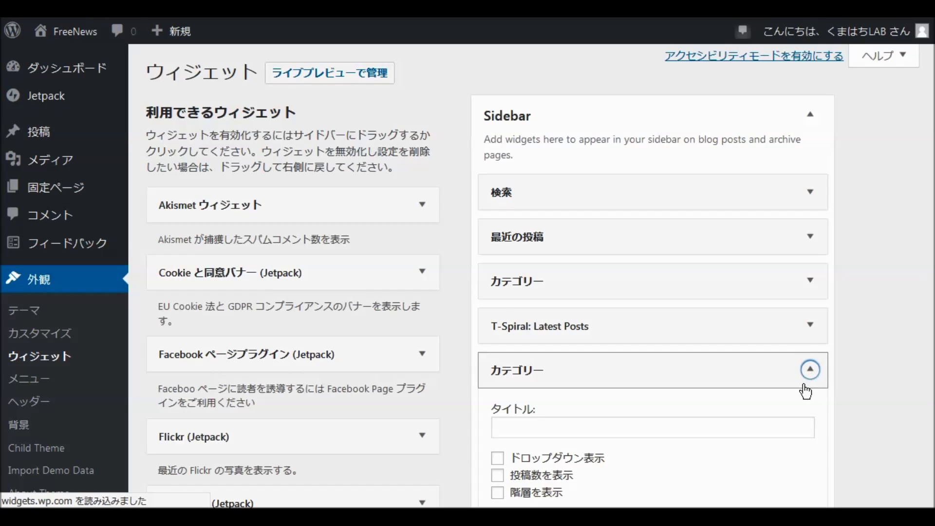
pyautogui.scroll(-3, 806, 391)
pyautogui.click(499, 399)
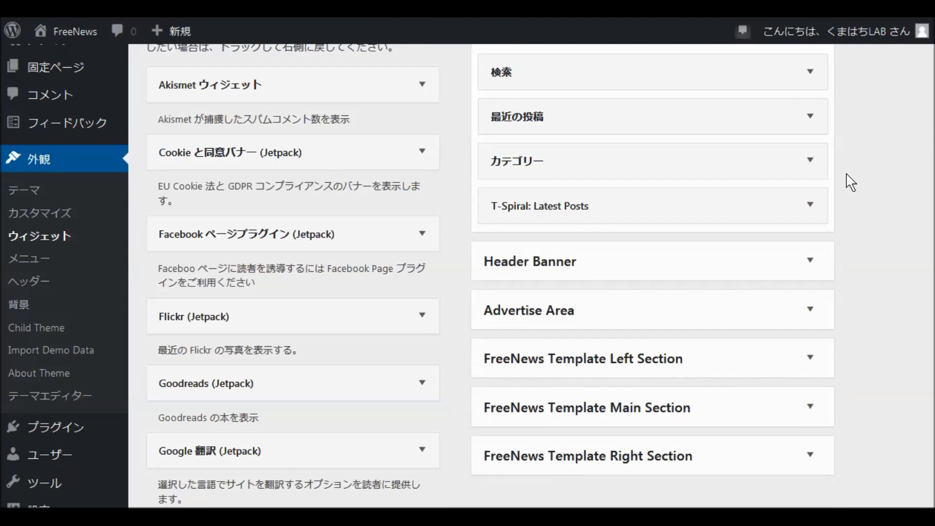
pyautogui.click(810, 160)
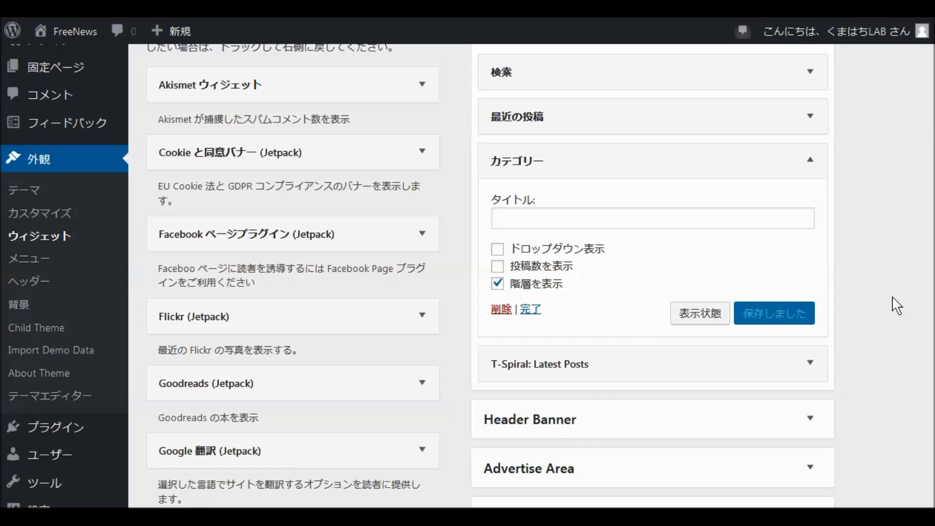
pyautogui.scroll(-7, 903, 301)
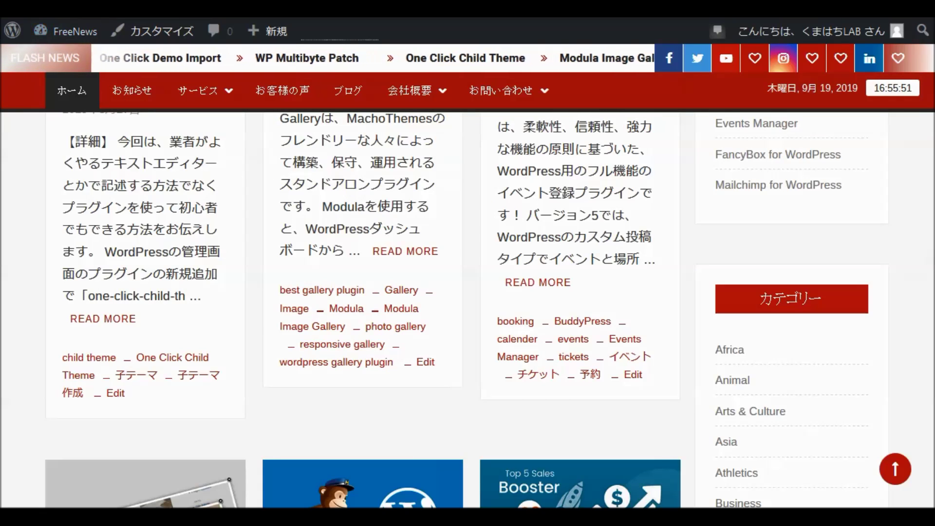
# Step: Reload the live front page and examine the post cards and the sidebar's カテゴリー list down to the footer
pyautogui.click(638, 467)
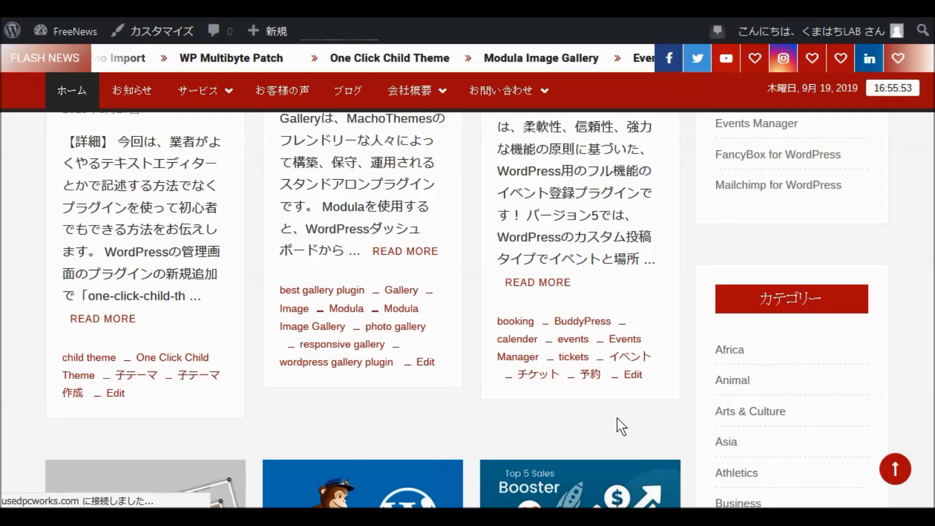
pyautogui.scroll(-5, 611, 425)
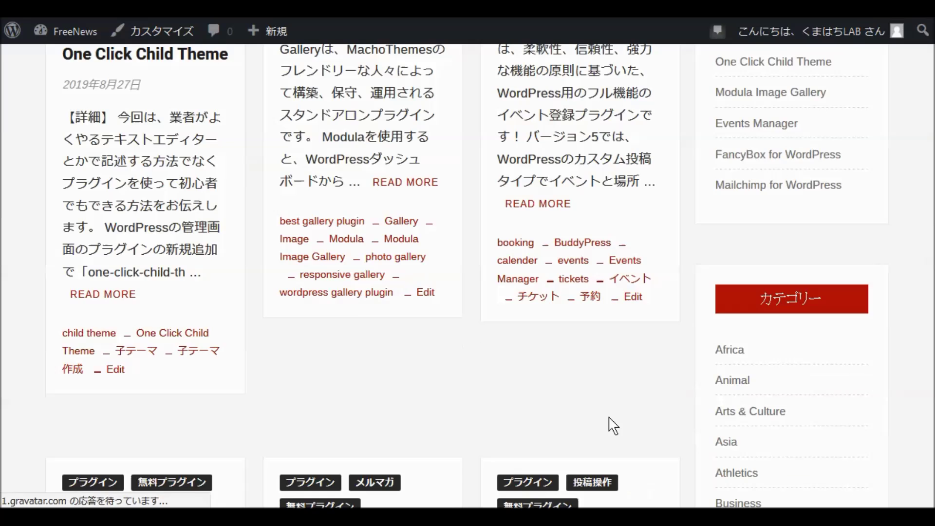
pyautogui.scroll(7, 611, 424)
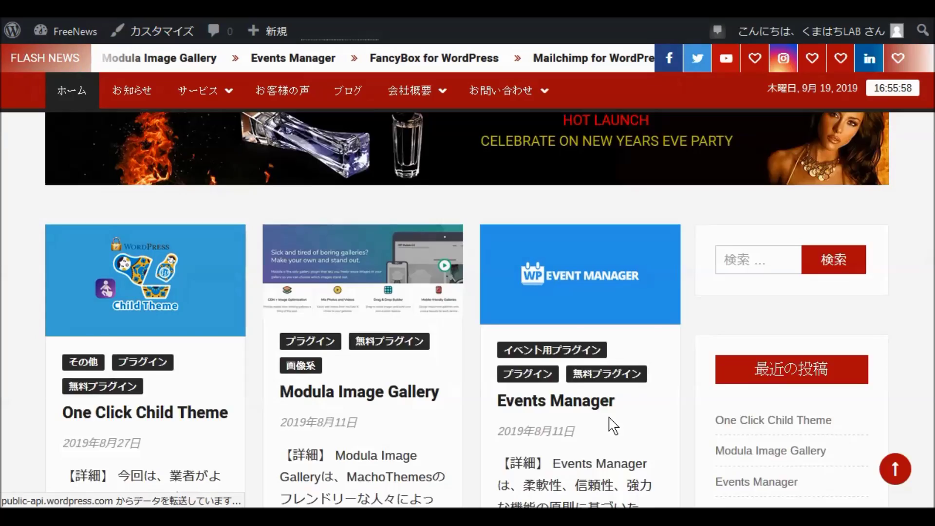
pyautogui.scroll(-5, 611, 419)
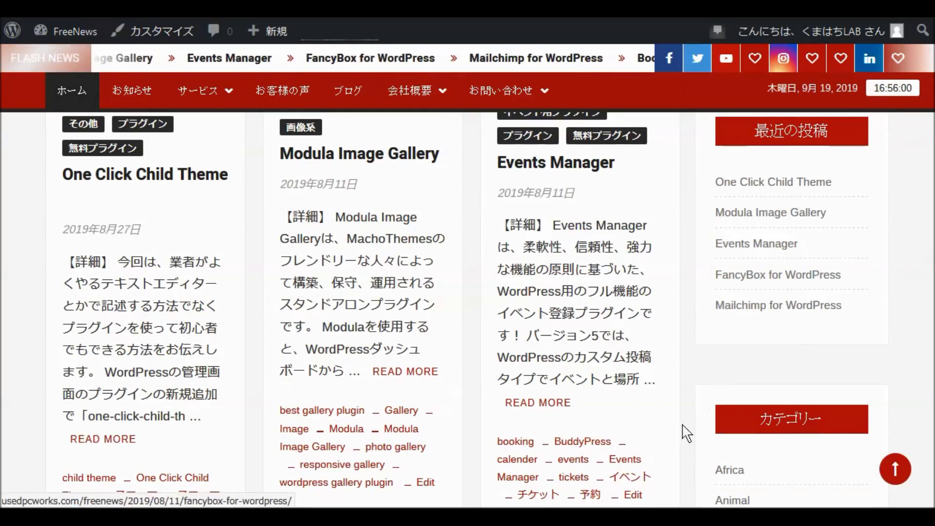
pyautogui.scroll(-14, 698, 428)
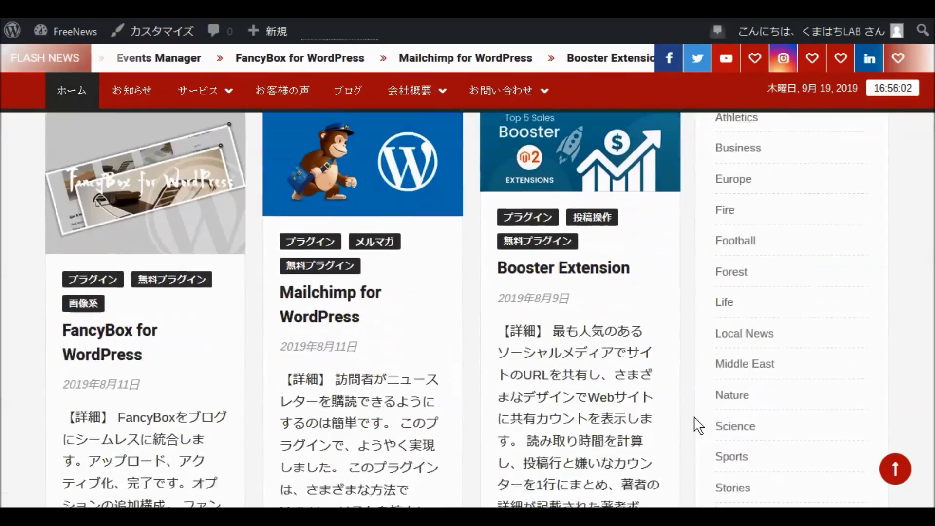
pyautogui.scroll(-12, 698, 427)
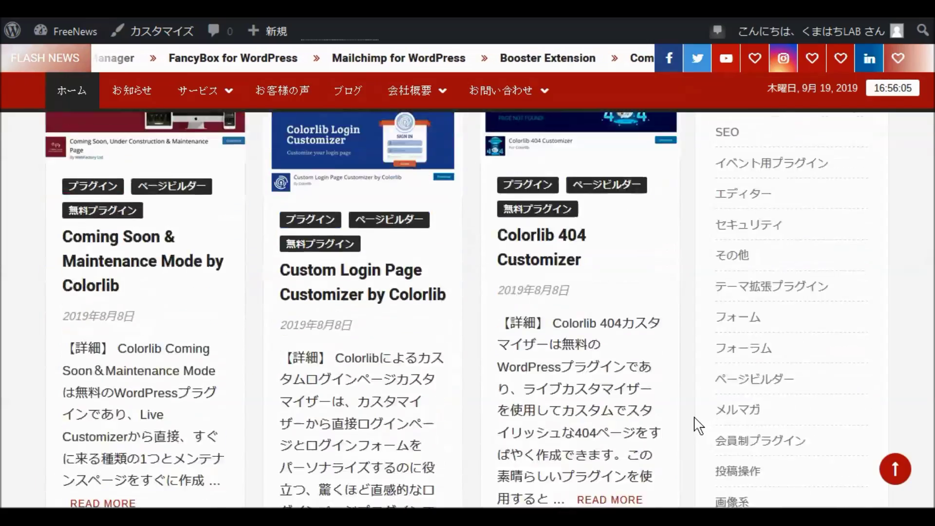
pyautogui.scroll(-12, 698, 426)
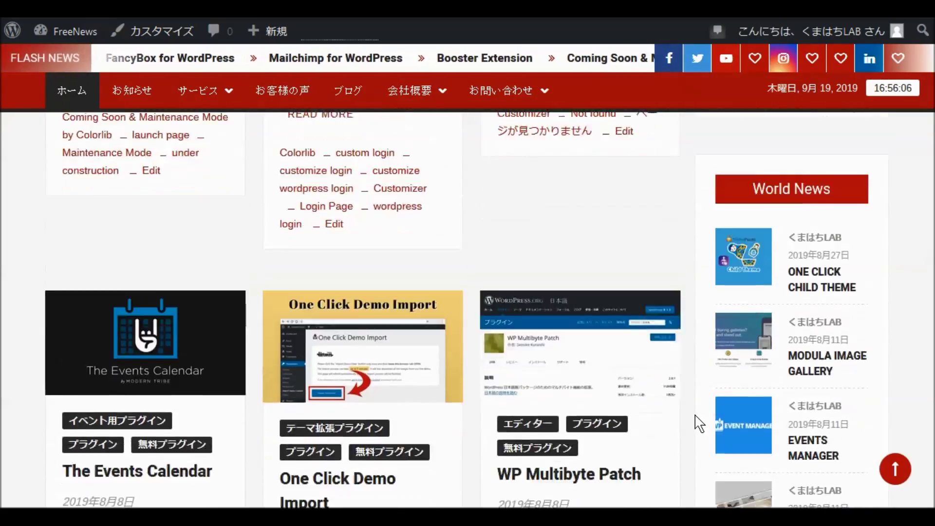
pyautogui.scroll(-2, 699, 424)
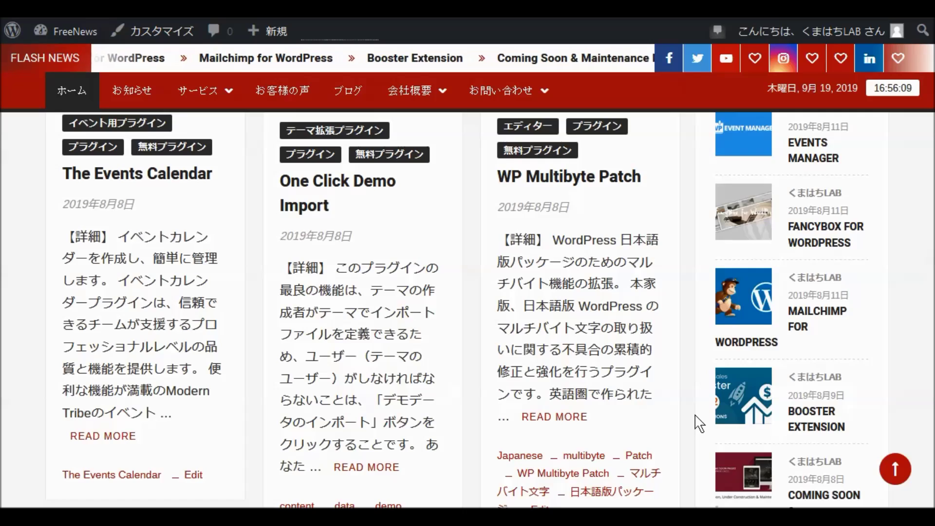
pyautogui.scroll(-5, 699, 424)
pyautogui.scroll(-2, 699, 421)
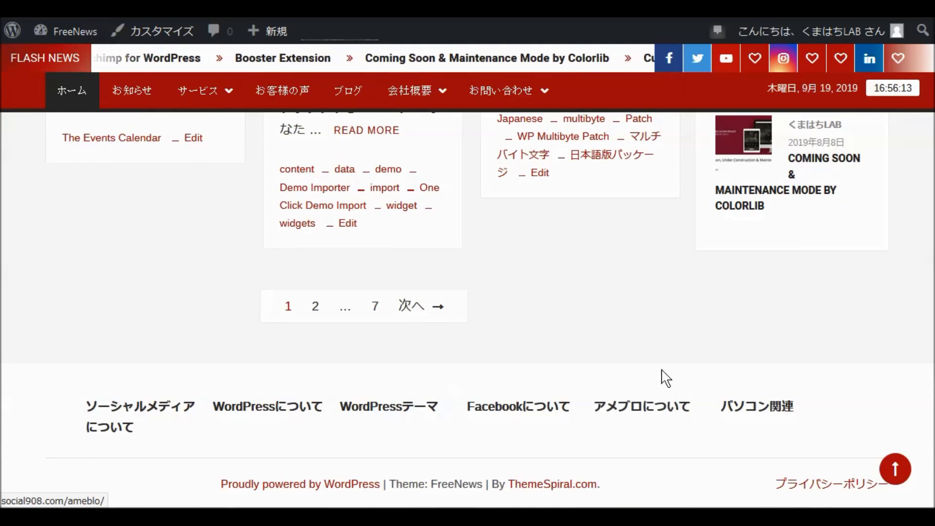
# Step: Examine how author names and dates are shown for the posts in the World News sidebar widget
pyautogui.scroll(15, 663, 378)
pyautogui.scroll(2, 650, 322)
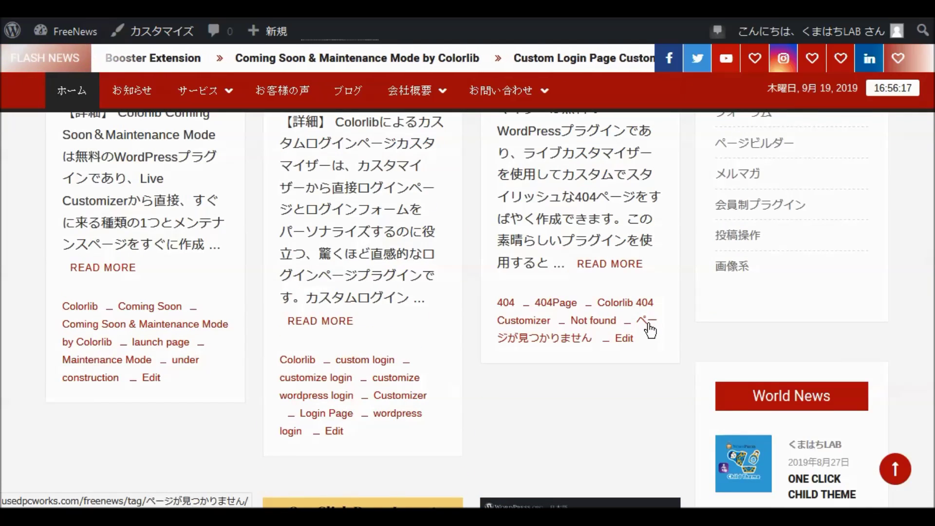
pyautogui.scroll(-5, 650, 326)
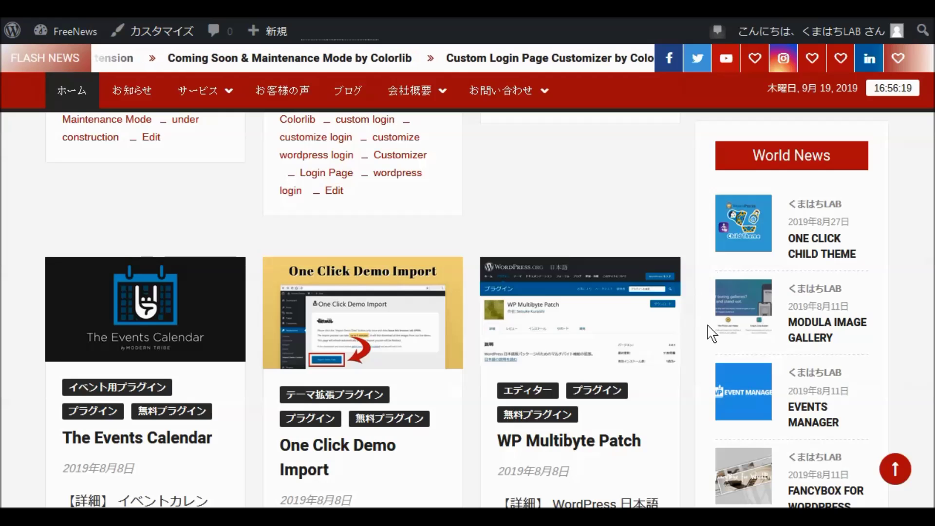
pyautogui.scroll(-2, 714, 370)
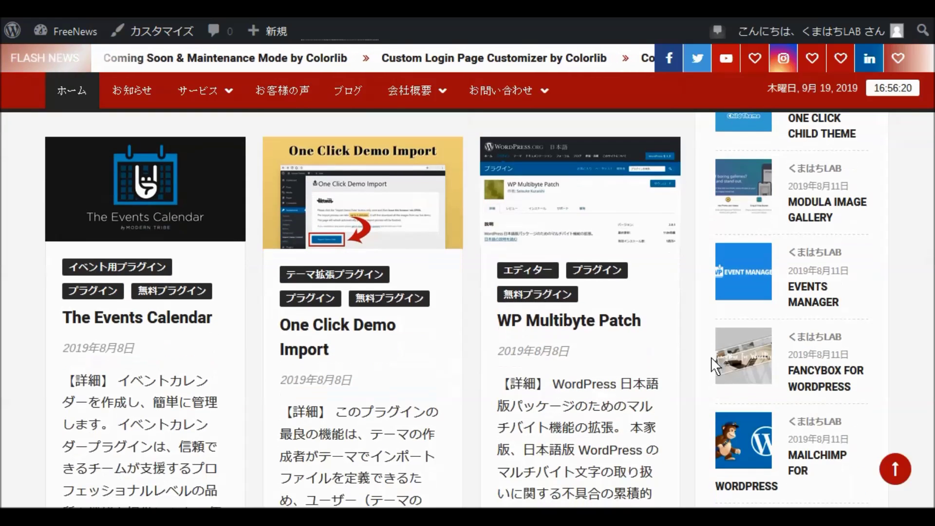
pyautogui.scroll(-2, 714, 368)
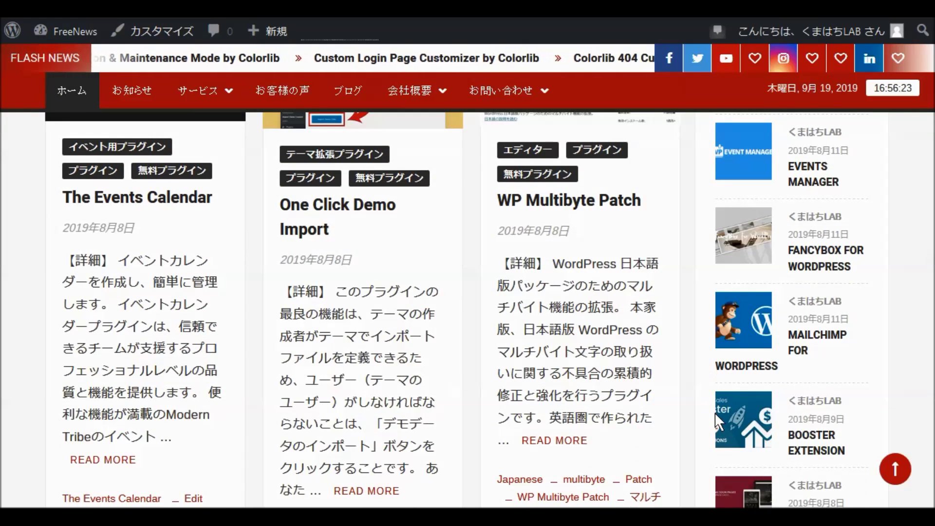
pyautogui.scroll(-2, 703, 463)
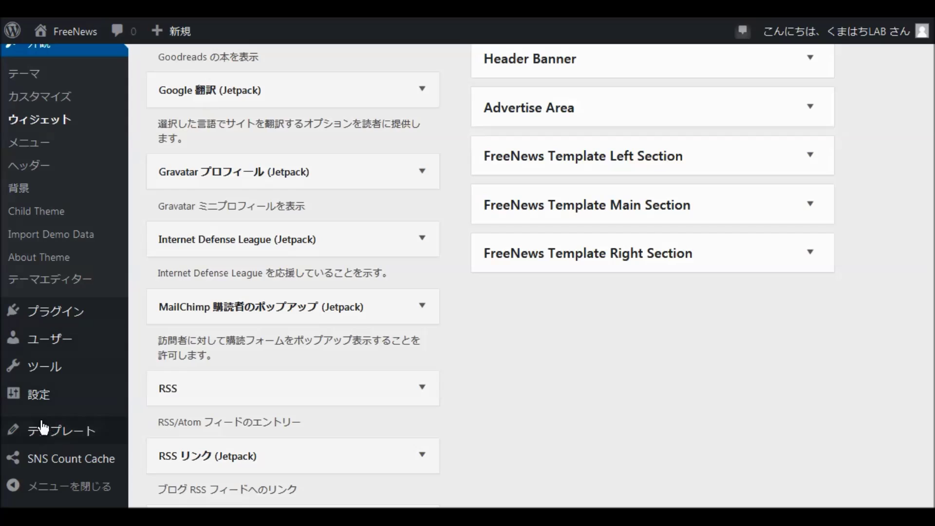
# Step: Reopen the customizer from the admin area and look through the Excerpt Settings and Highlighted Category options under Theme Options
pyautogui.click(44, 102)
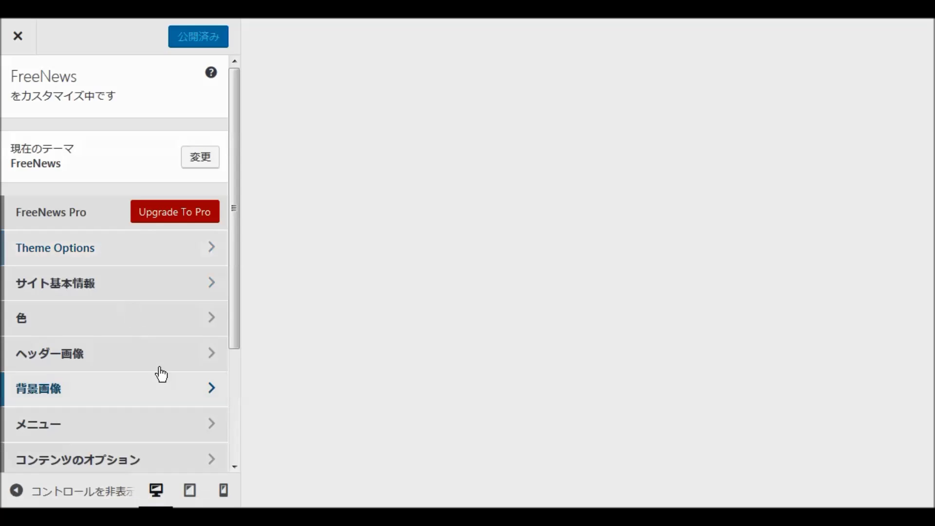
pyautogui.click(83, 254)
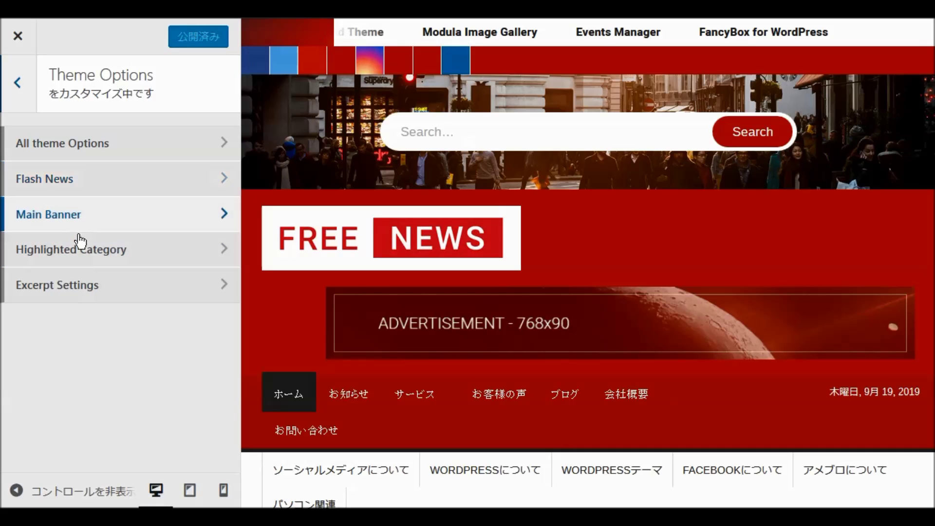
pyautogui.click(89, 287)
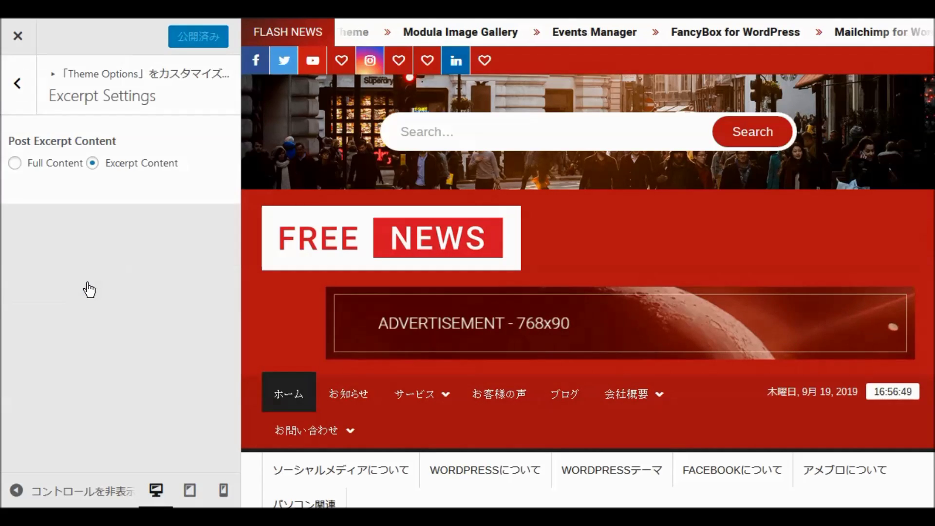
pyautogui.click(17, 84)
pyautogui.click(88, 252)
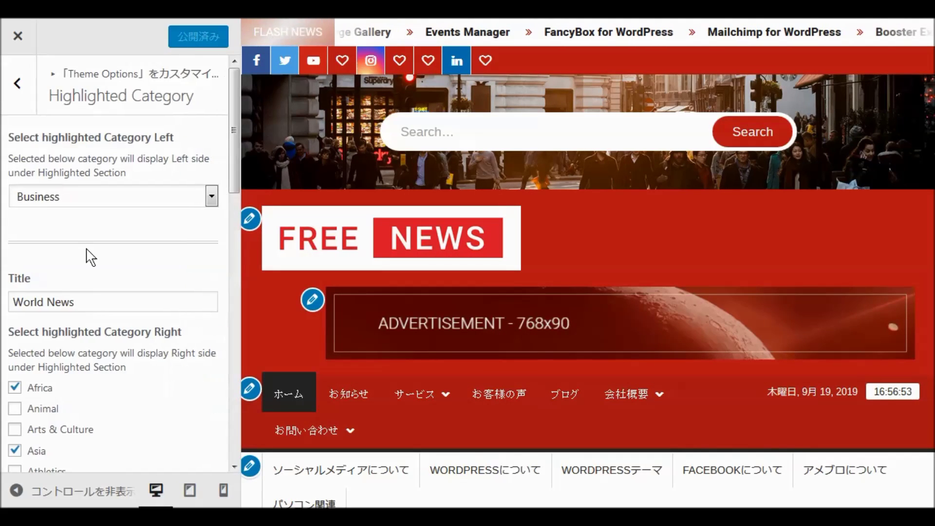
pyautogui.scroll(-15, 131, 263)
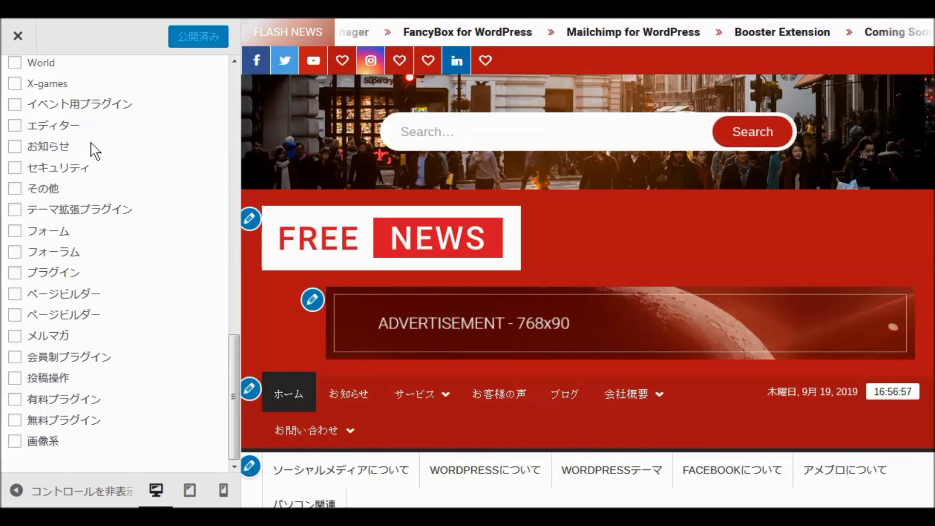
pyautogui.scroll(10, 147, 178)
pyautogui.scroll(5, 146, 175)
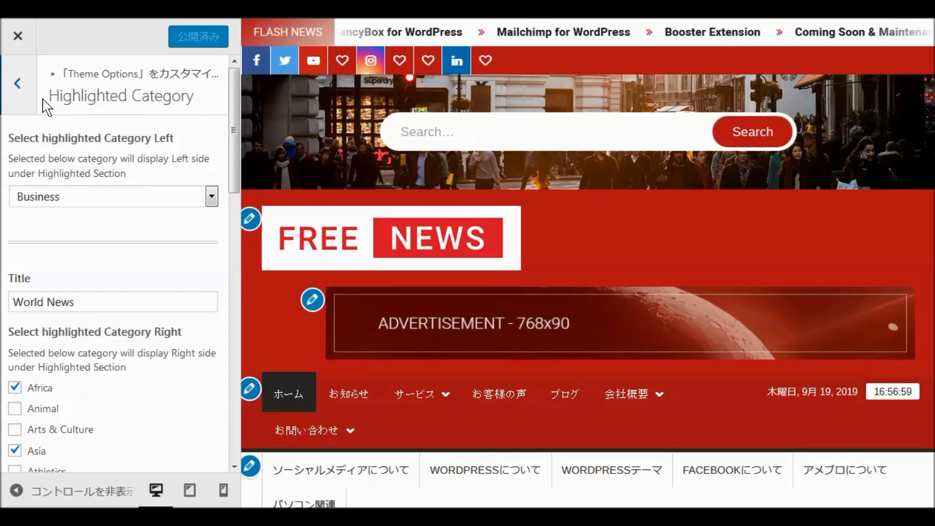
pyautogui.click(17, 83)
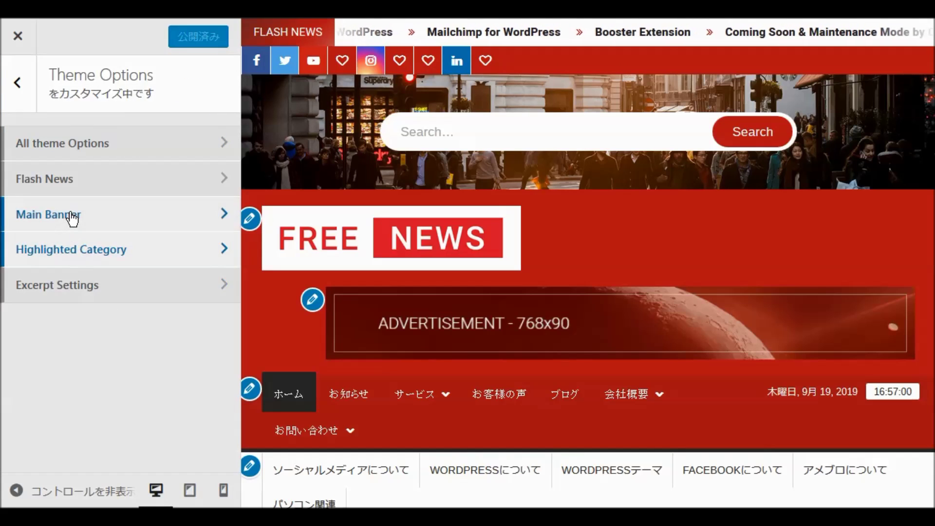
# Step: Look through the Main Banner and Flash News settings and open All theme Options
pyautogui.click(70, 214)
pyautogui.click(17, 84)
pyautogui.click(71, 178)
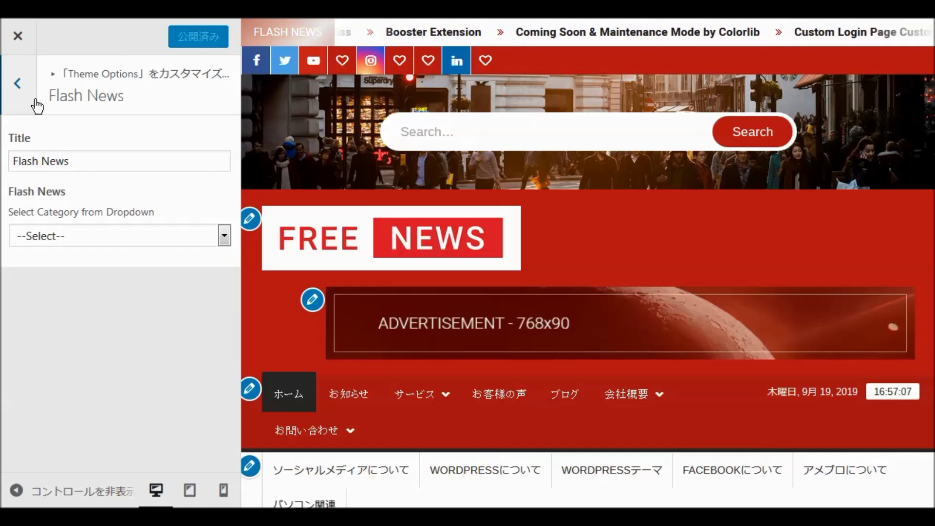
pyautogui.click(19, 86)
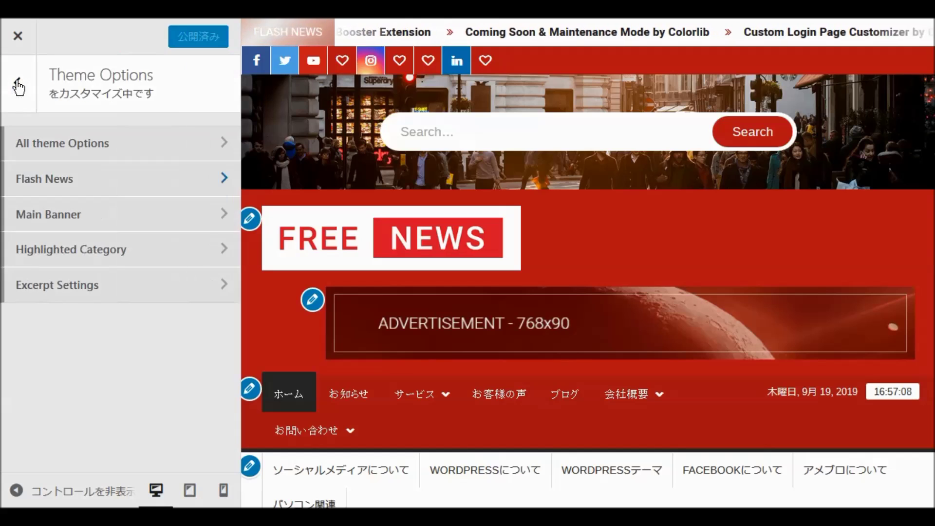
pyautogui.click(65, 152)
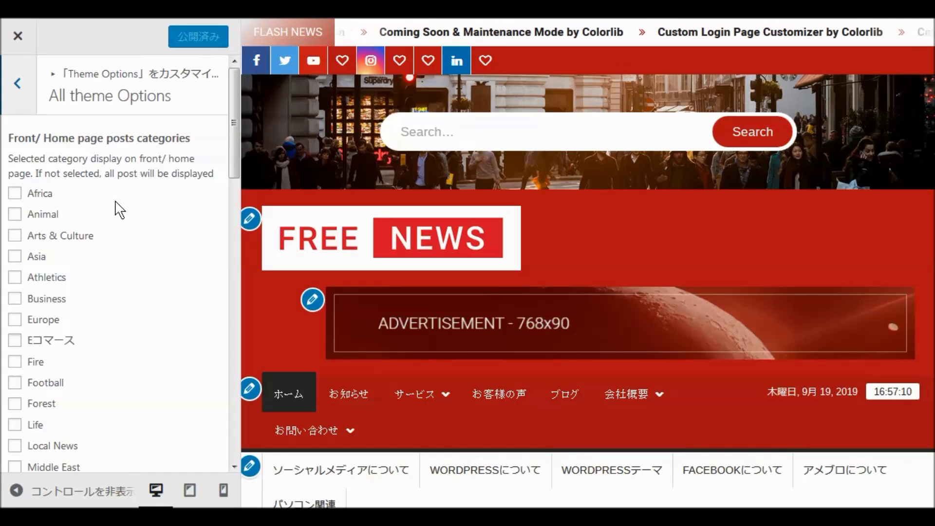
# Step: Look through the front page category, blog/single, sidebar layout and pagination settings in All theme Options, and return to the customizer's main list
pyautogui.scroll(-15, 119, 209)
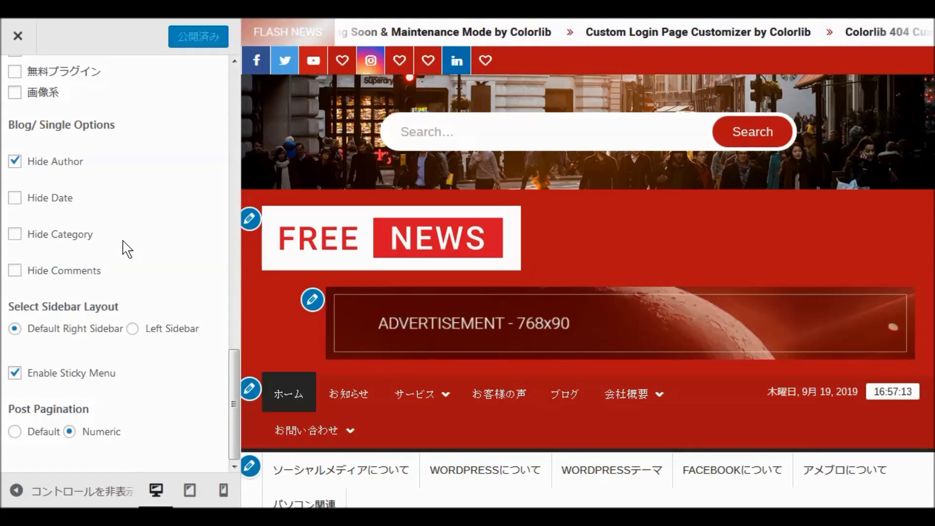
pyautogui.scroll(15, 122, 202)
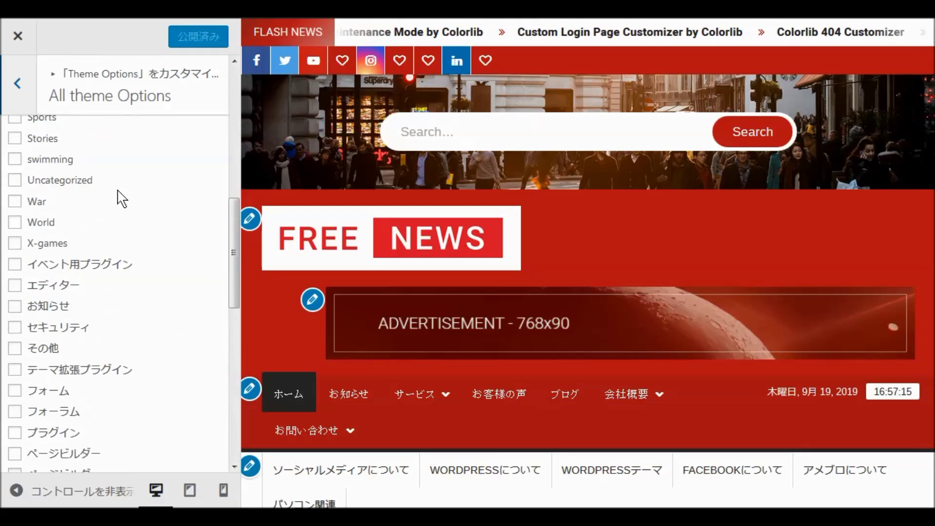
pyautogui.click(17, 85)
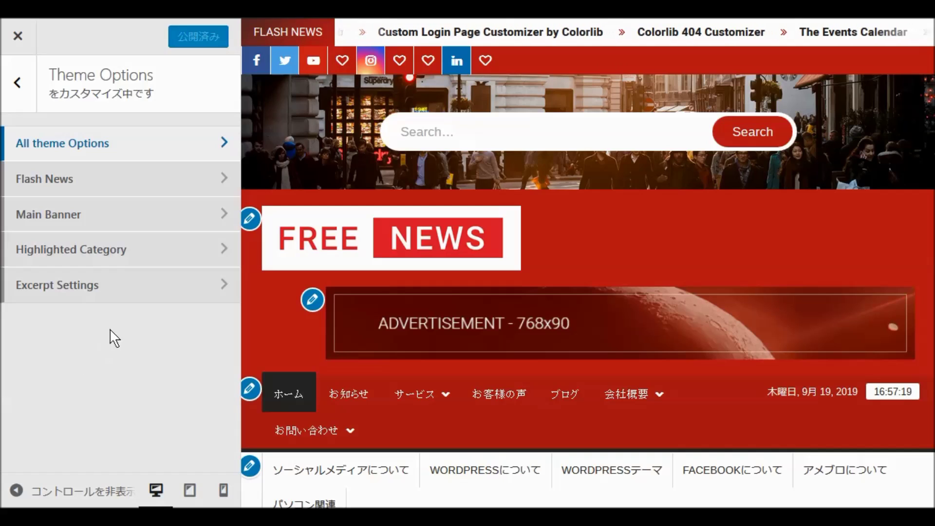
pyautogui.click(17, 84)
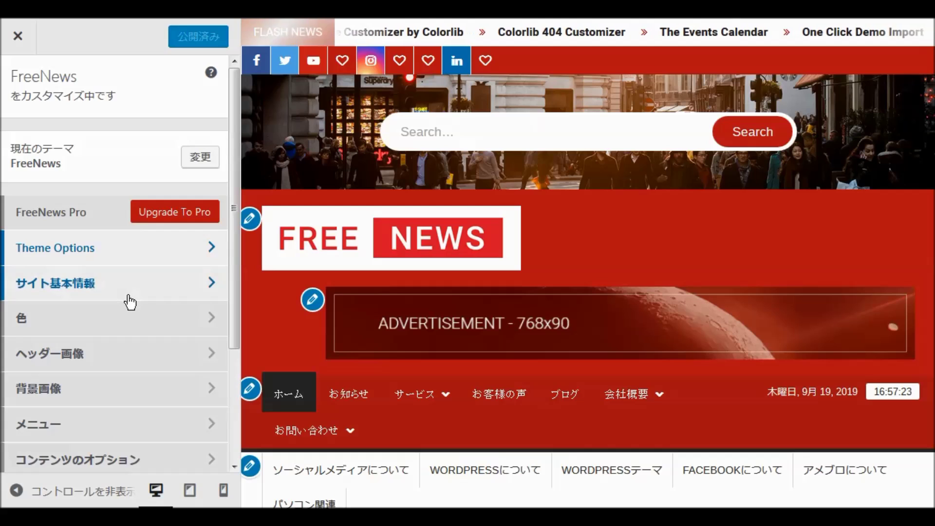
pyautogui.scroll(-3, 130, 372)
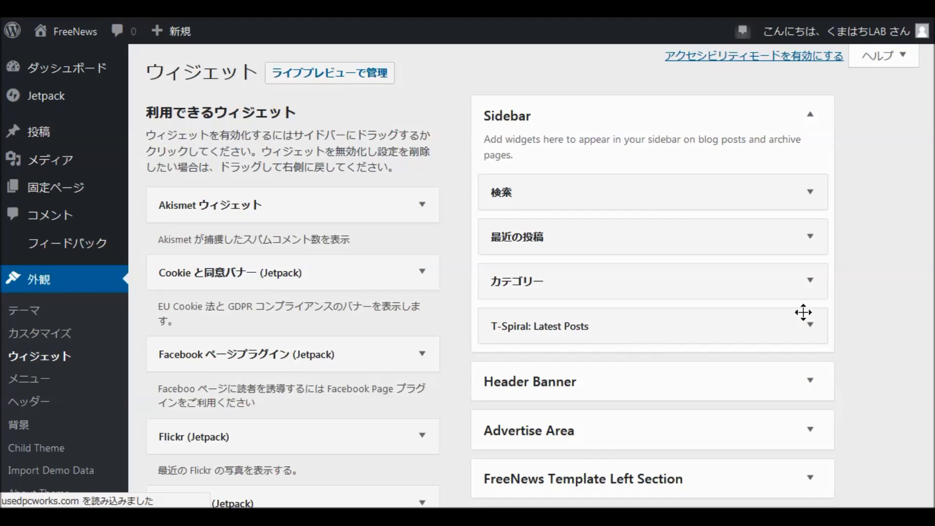
# Step: Set the Sidebar's T-Spiral: Latest Posts widget to 5 posts with テーマ拡張プラグイン as its category, and save it
pyautogui.click(813, 326)
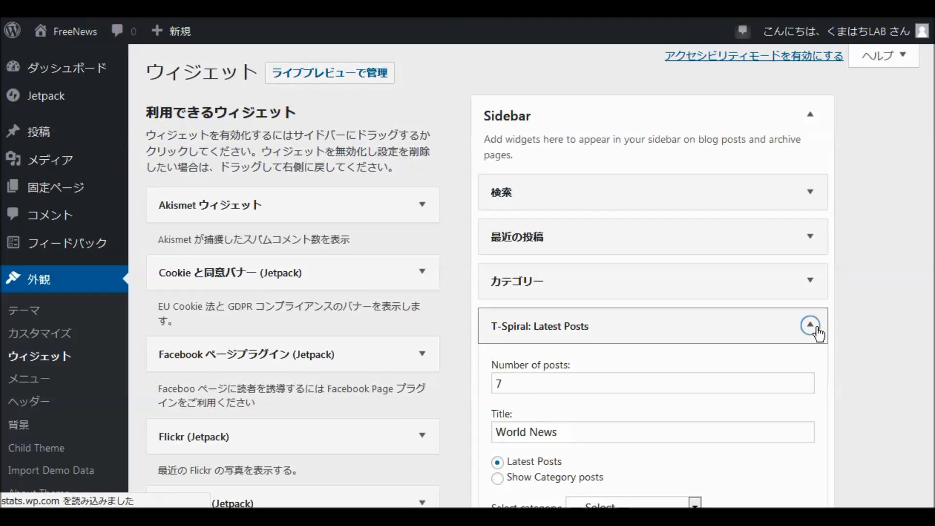
pyautogui.scroll(-3, 747, 345)
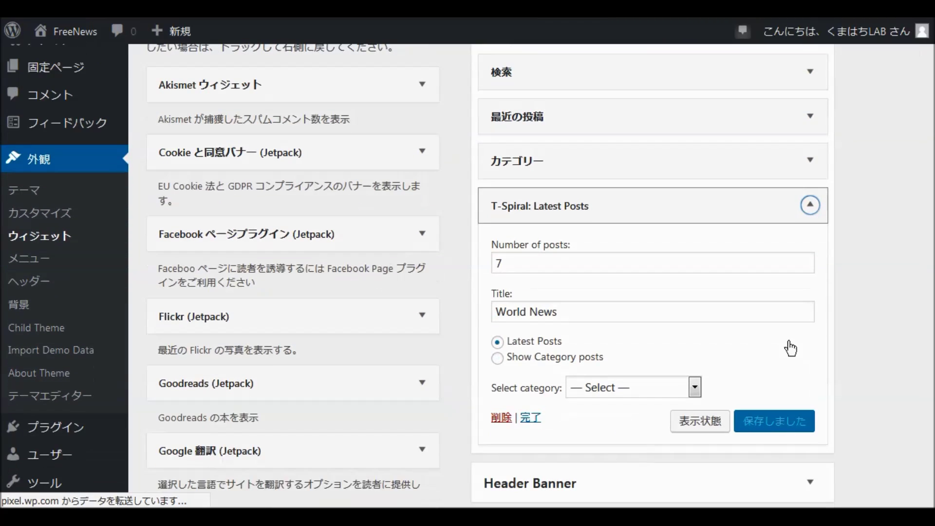
pyautogui.doubleClick(502, 262)
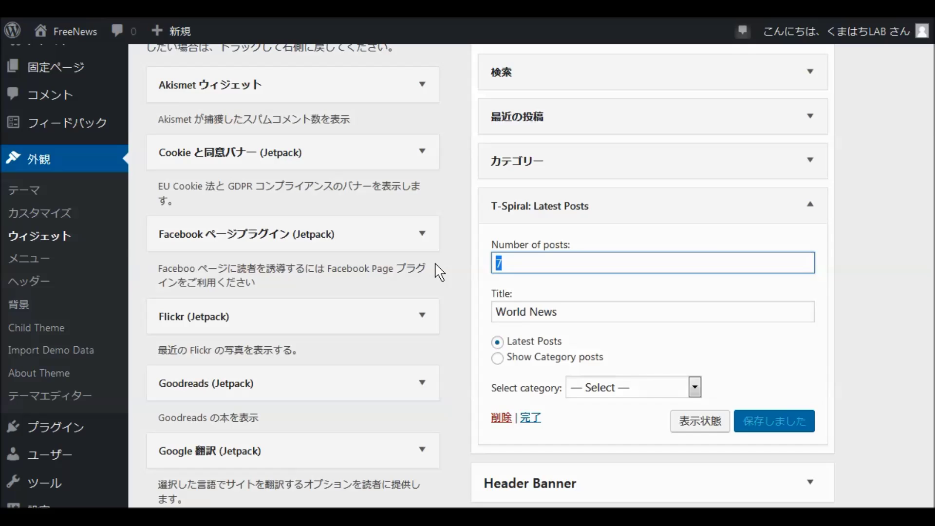
pyautogui.write('5')
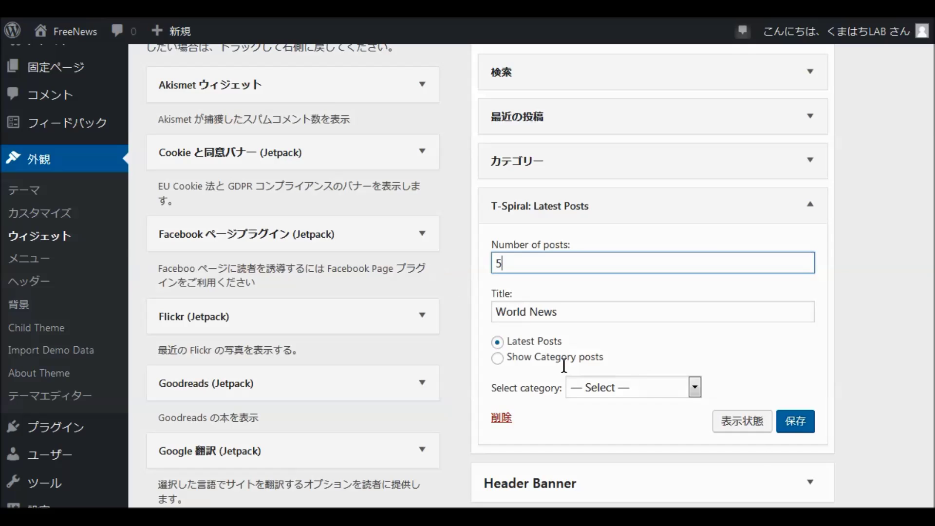
pyautogui.click(695, 388)
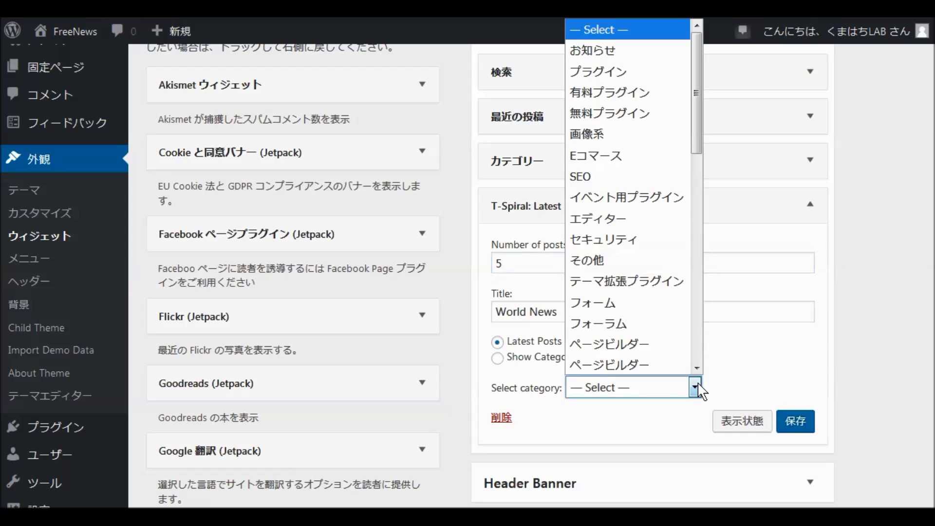
pyautogui.click(656, 283)
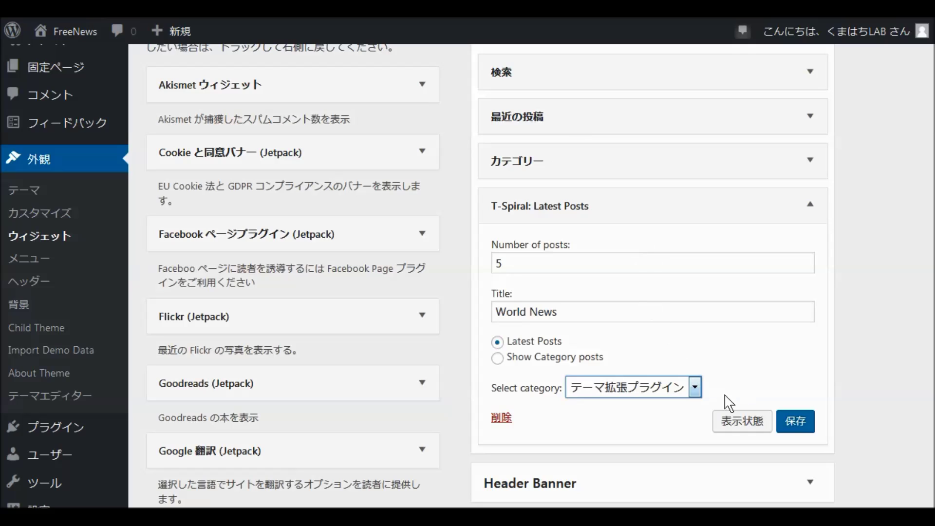
pyautogui.click(793, 433)
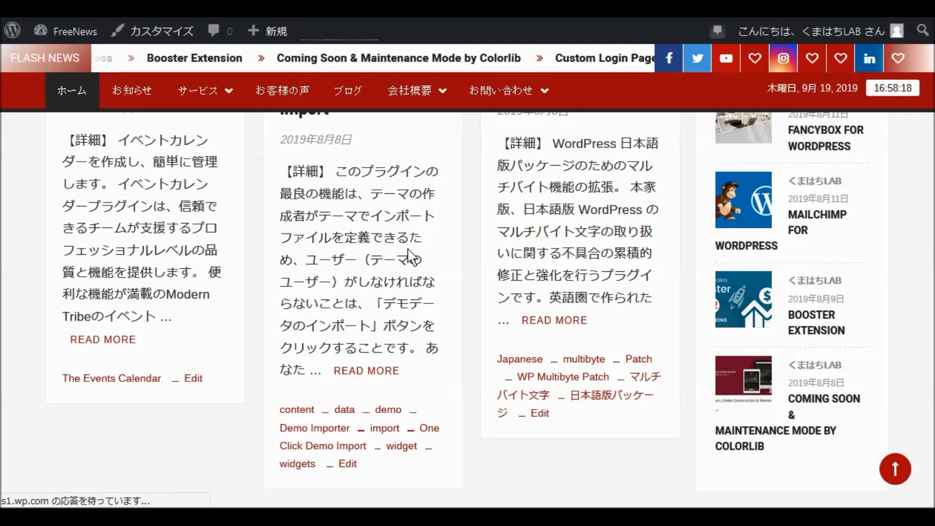
# Step: Check the World News widget's post list on the live front page, along with the pagination, footer, category list and post cards
pyautogui.scroll(-8, 407, 250)
pyautogui.scroll(15, 407, 253)
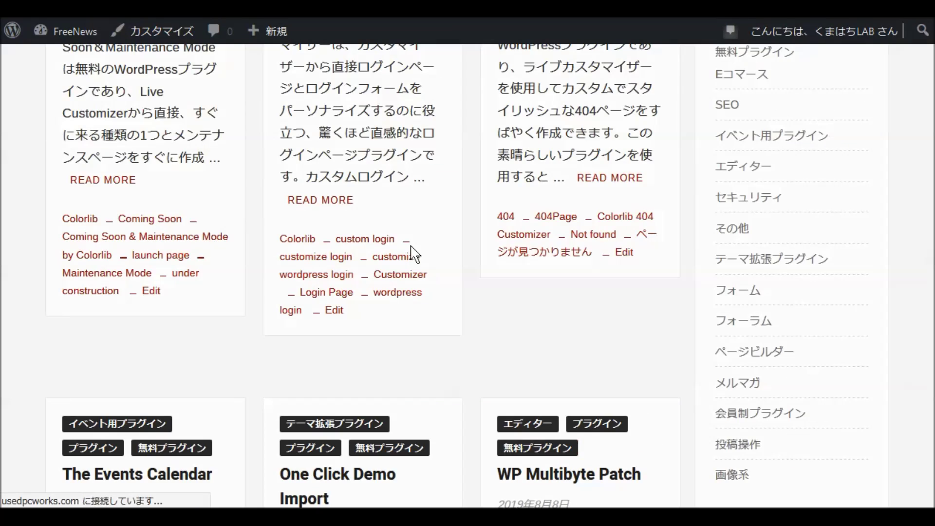
pyautogui.scroll(-8, 414, 254)
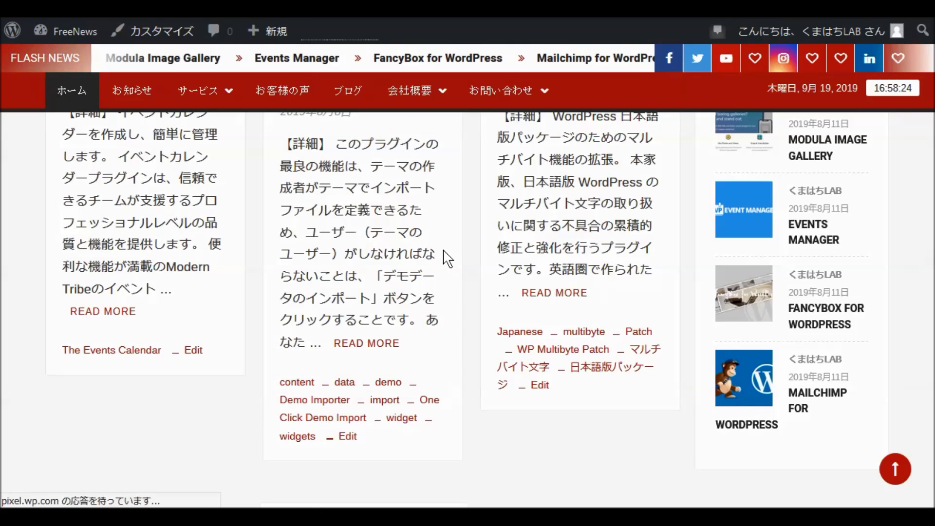
pyautogui.scroll(-4, 446, 260)
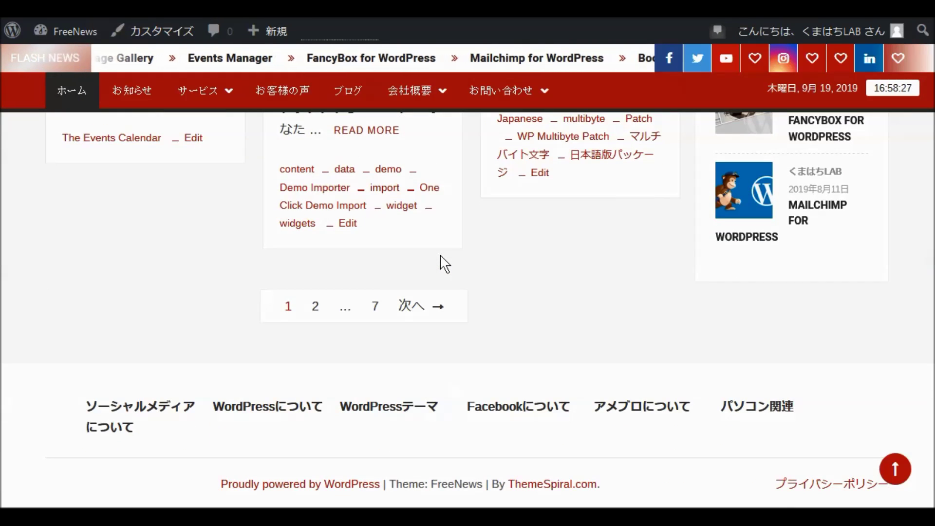
pyautogui.scroll(10, 493, 233)
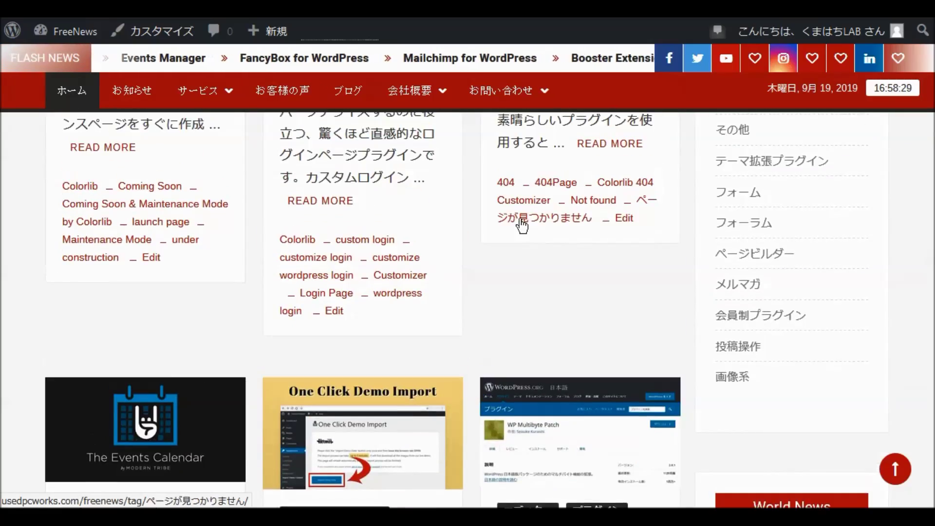
pyautogui.scroll(12, 522, 225)
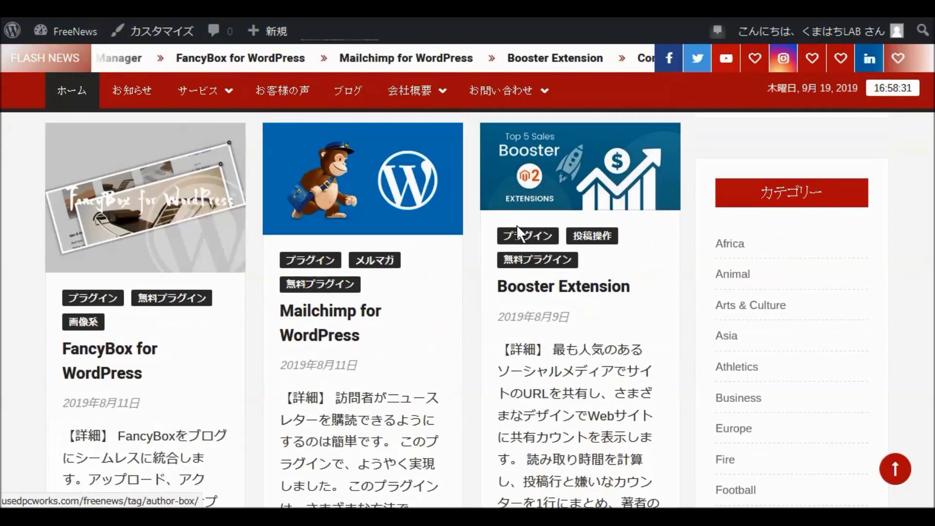
pyautogui.scroll(1, 507, 221)
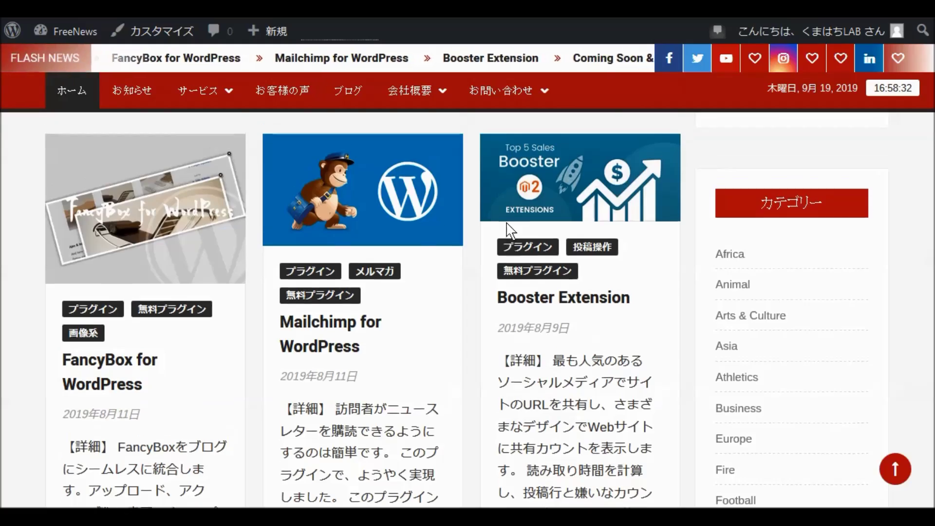
pyautogui.scroll(8, 506, 221)
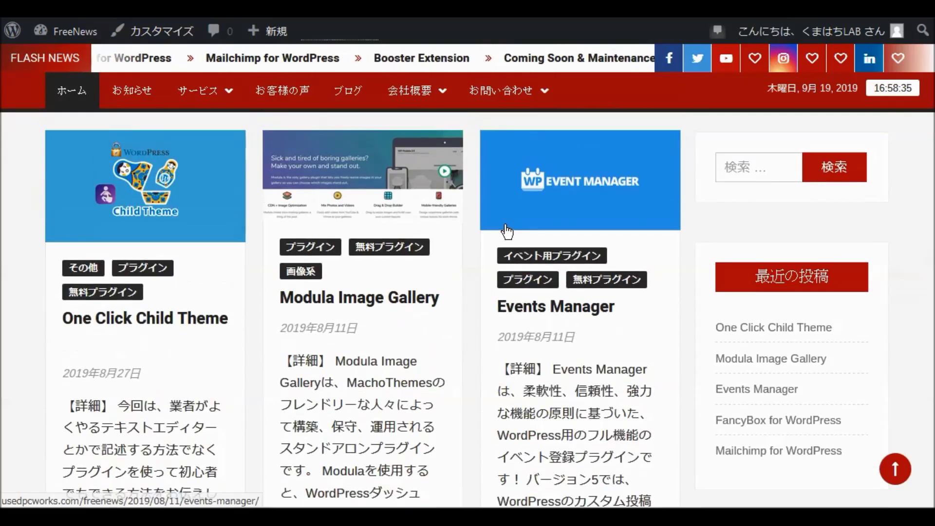
# Step: Review the live front page's banner posts, World News block and advertisement, and compare the post cards with the sidebar beside them
pyautogui.scroll(12, 507, 231)
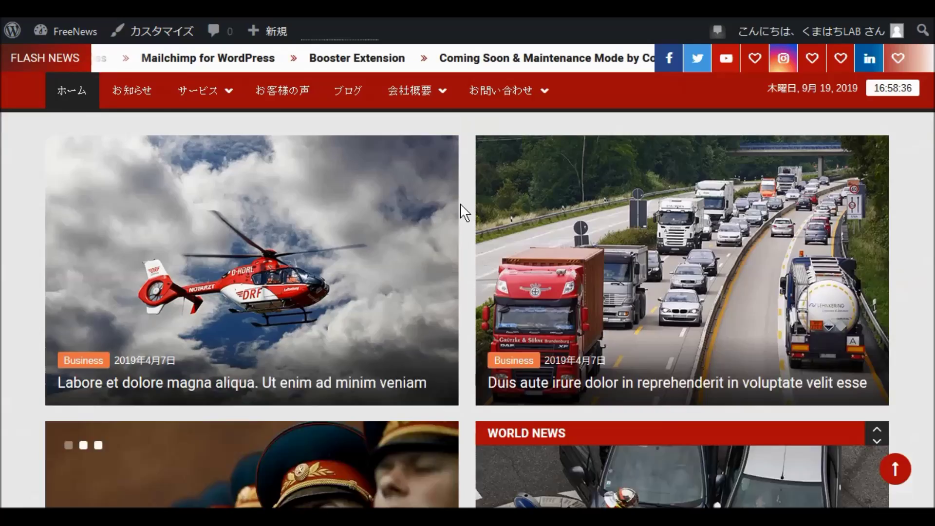
pyautogui.scroll(8, 455, 217)
pyautogui.scroll(-5, 438, 231)
pyautogui.scroll(-5, 429, 236)
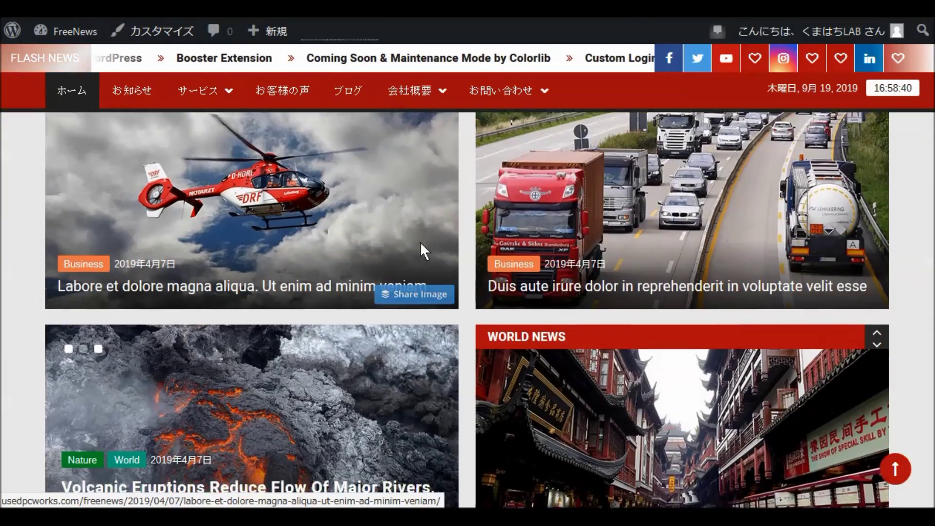
pyautogui.scroll(-12, 420, 241)
pyautogui.scroll(-7, 415, 265)
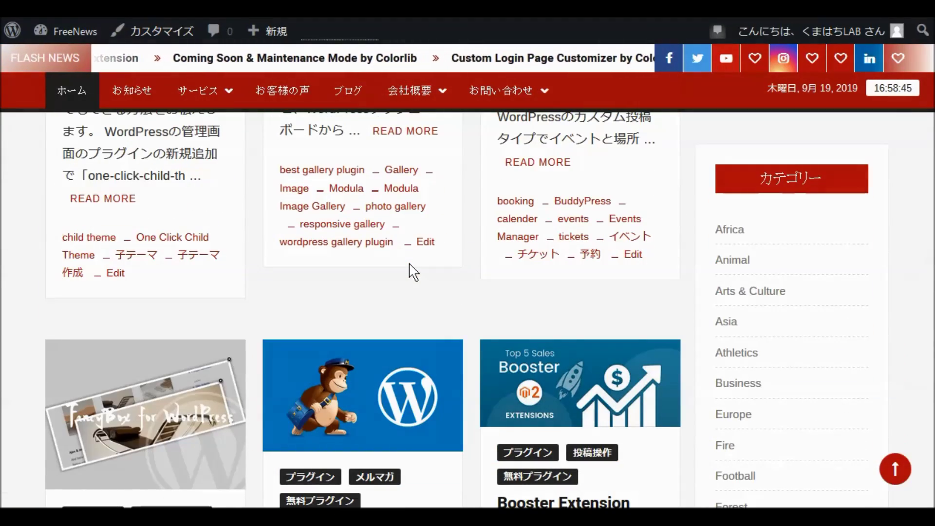
pyautogui.scroll(-5, 413, 272)
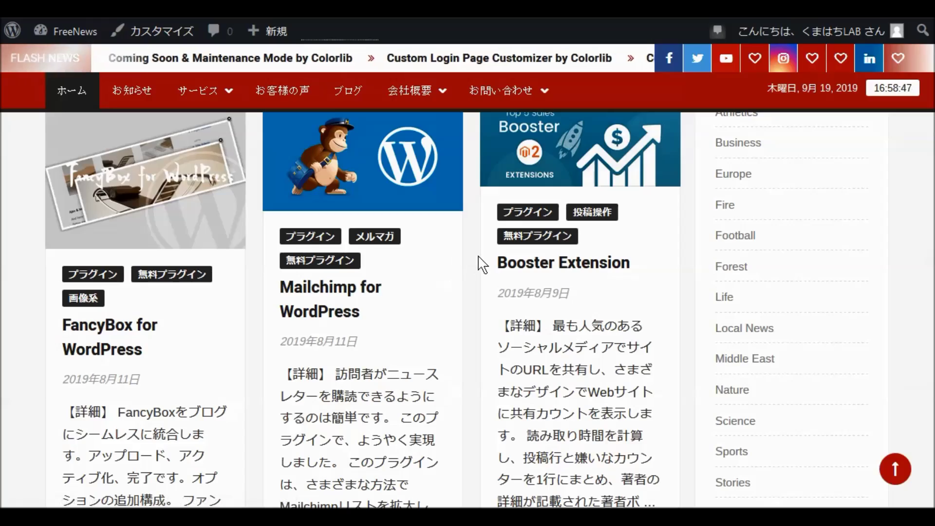
pyautogui.scroll(20, 482, 268)
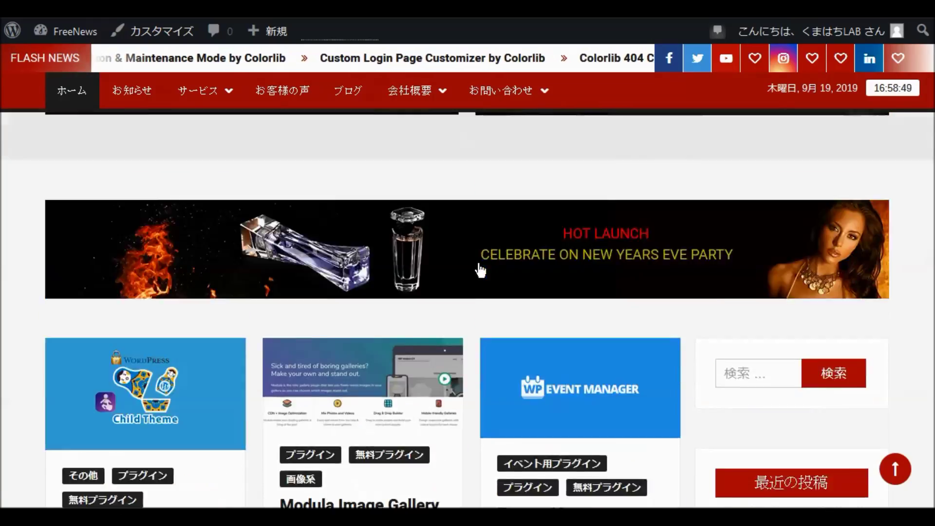
pyautogui.scroll(-15, 481, 277)
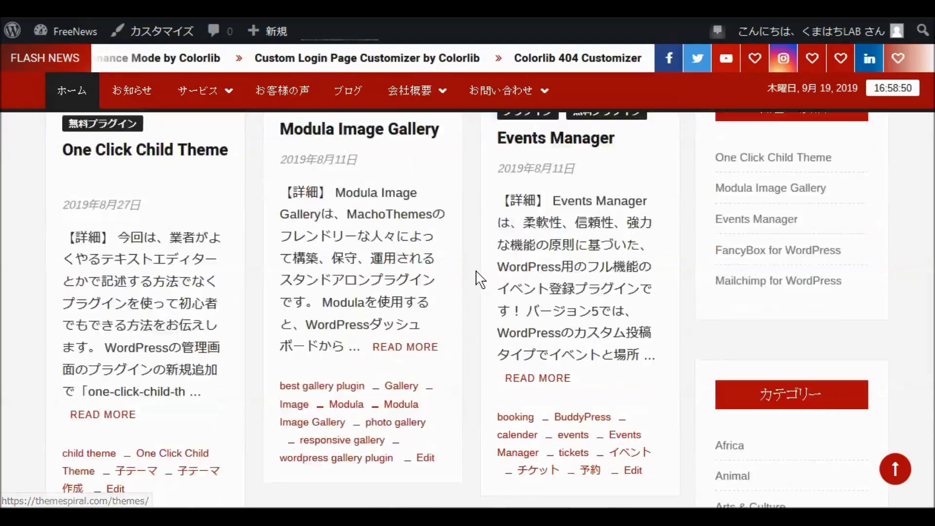
pyautogui.scroll(-5, 468, 288)
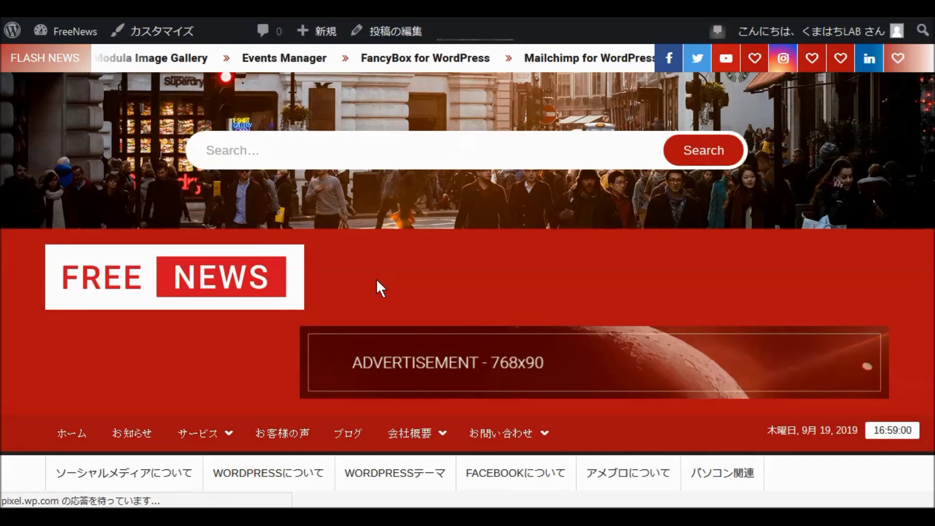
# Step: Examine the Mailchimp for WordPress post page, including its content, share buttons, related posts, tags, comment form and sidebar widgets
pyautogui.scroll(-3, 392, 292)
pyautogui.scroll(-5, 486, 290)
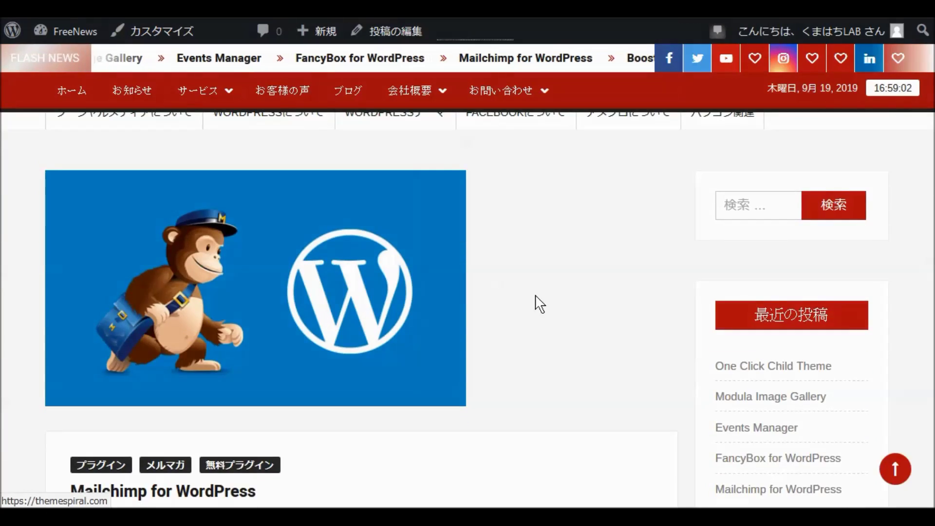
pyautogui.scroll(-5, 538, 302)
pyautogui.scroll(-10, 544, 310)
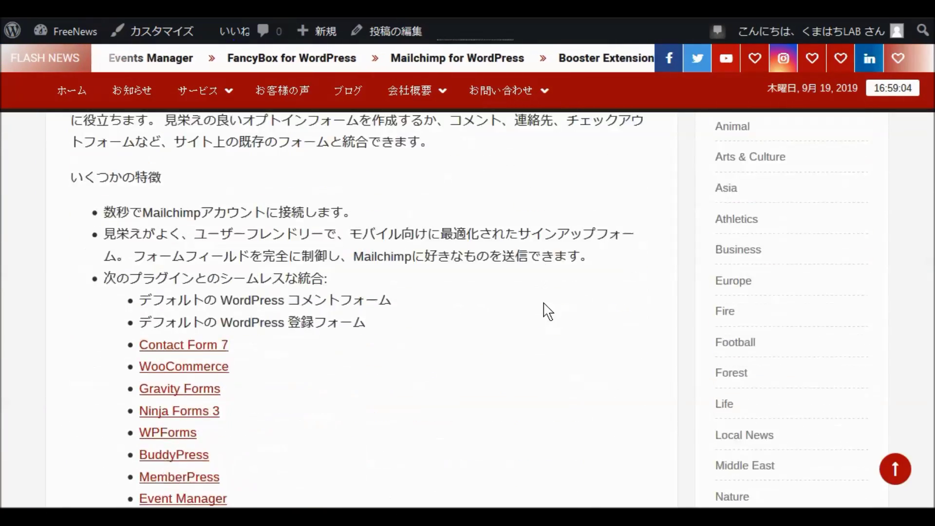
pyautogui.scroll(-12, 547, 314)
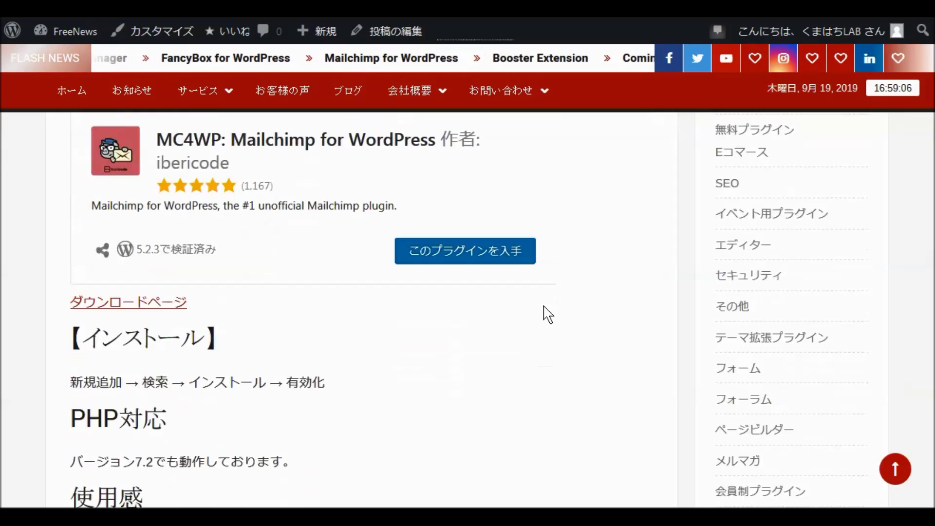
pyautogui.scroll(-8, 547, 309)
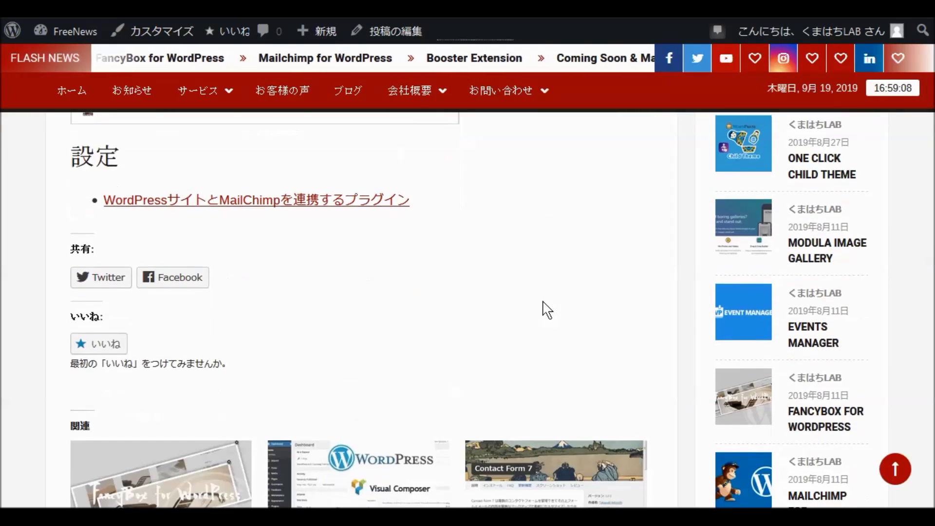
pyautogui.scroll(-5, 545, 308)
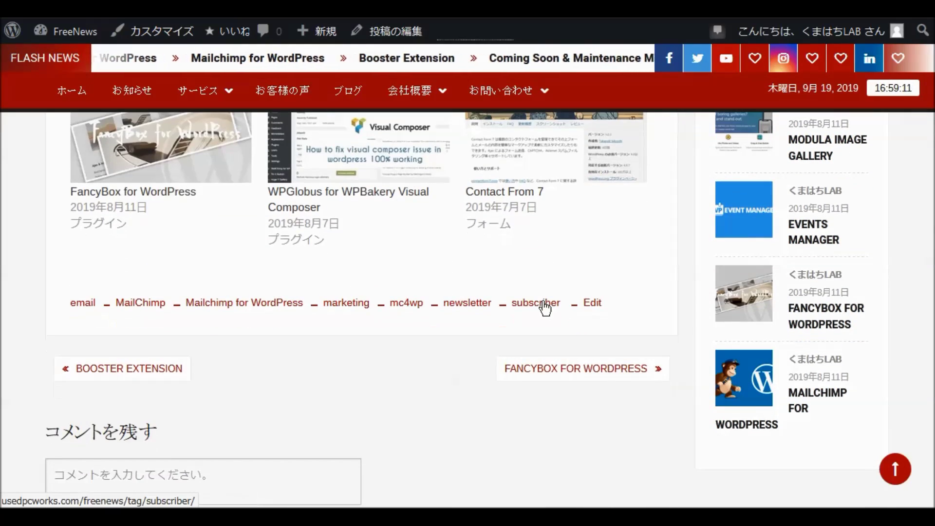
pyautogui.scroll(-3, 545, 307)
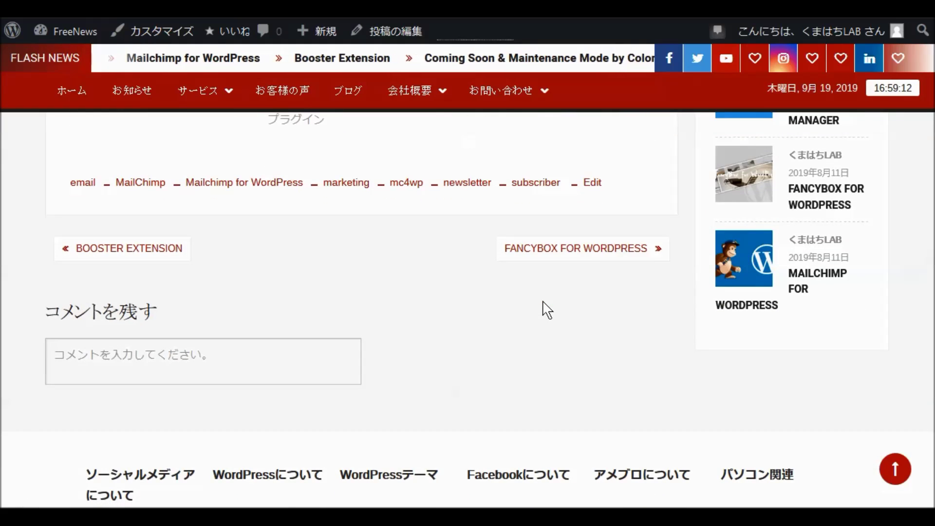
pyautogui.scroll(6, 543, 306)
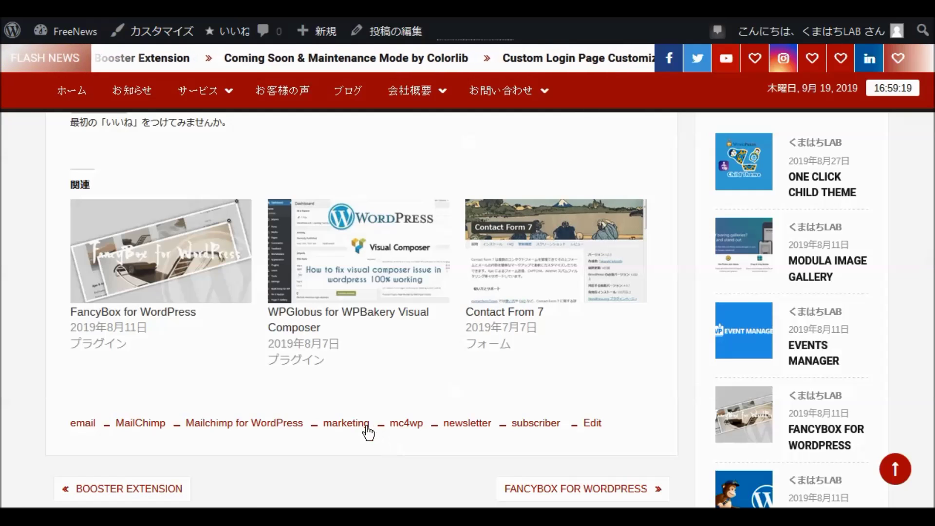
pyautogui.scroll(7, 366, 390)
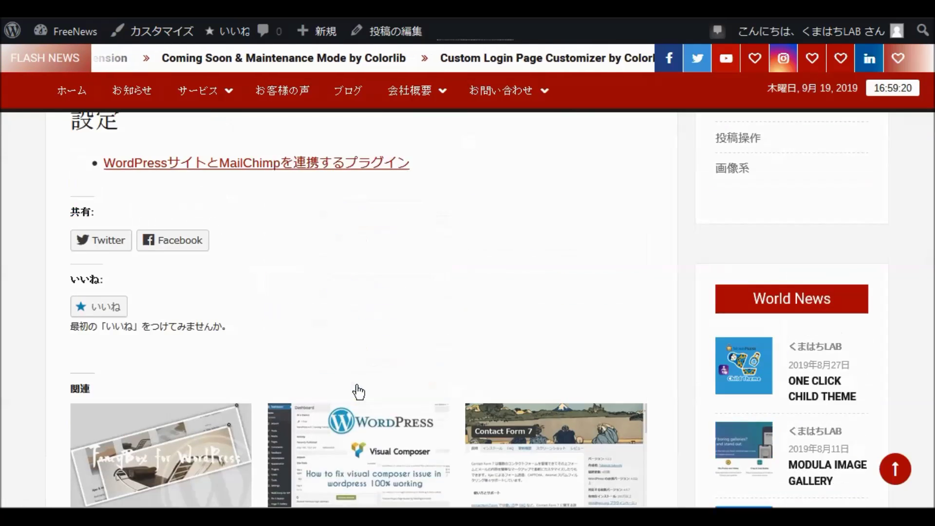
pyautogui.scroll(16, 363, 382)
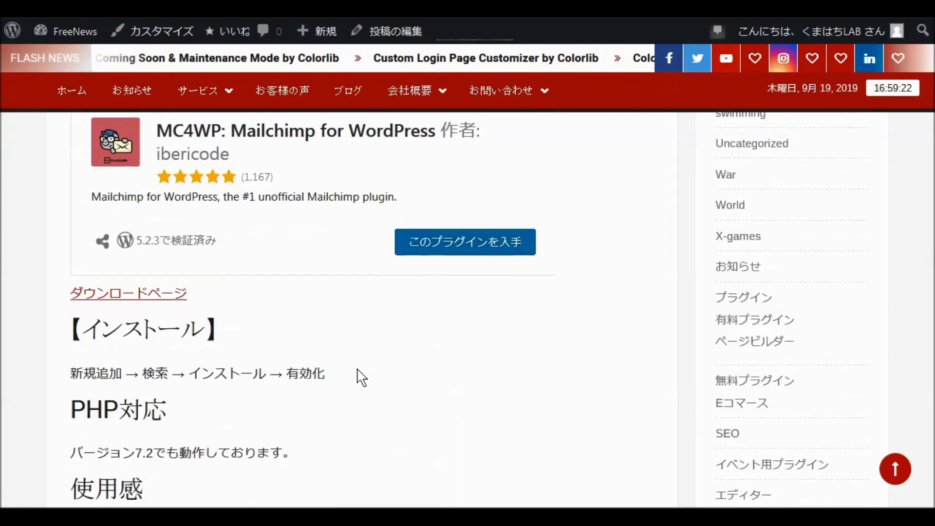
# Step: Recheck the Mailchimp for WordPress post from its featured image down to the related posts and the sidebar's World News list
pyautogui.scroll(13, 361, 377)
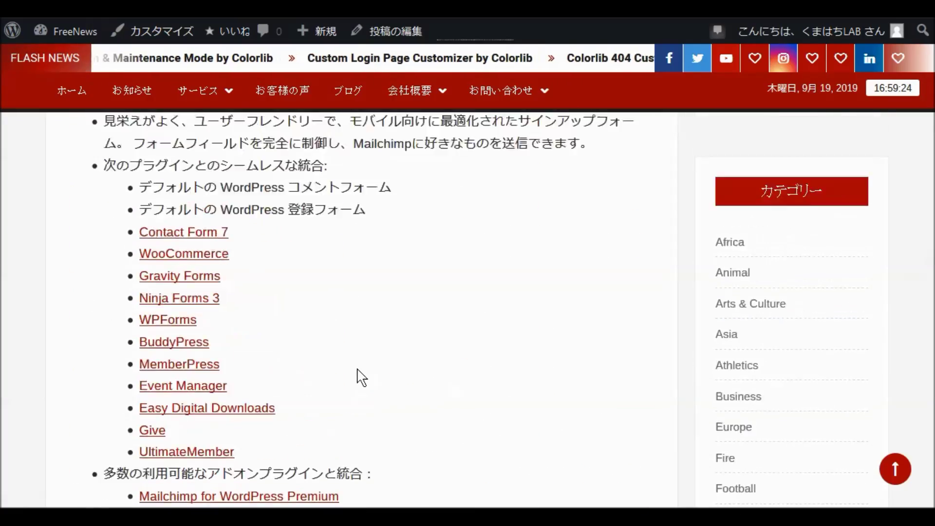
pyautogui.scroll(5, 359, 373)
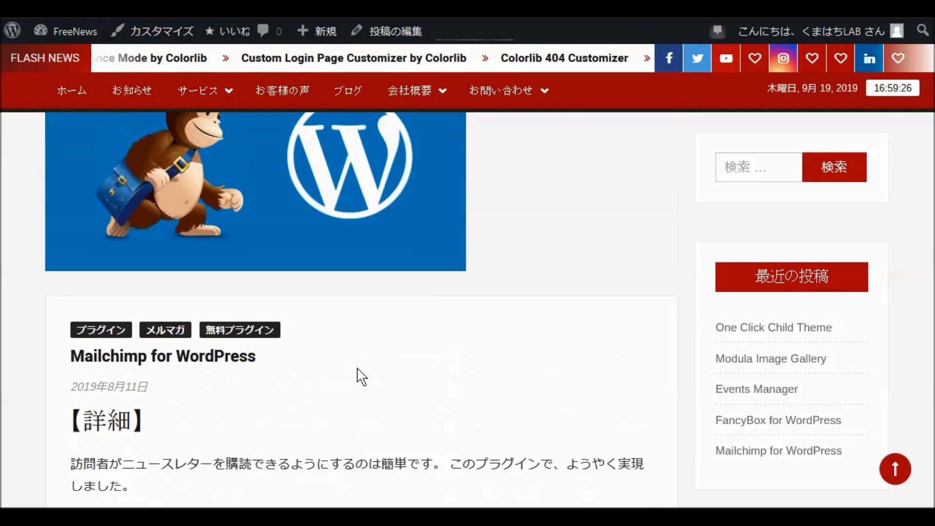
pyautogui.scroll(2, 361, 378)
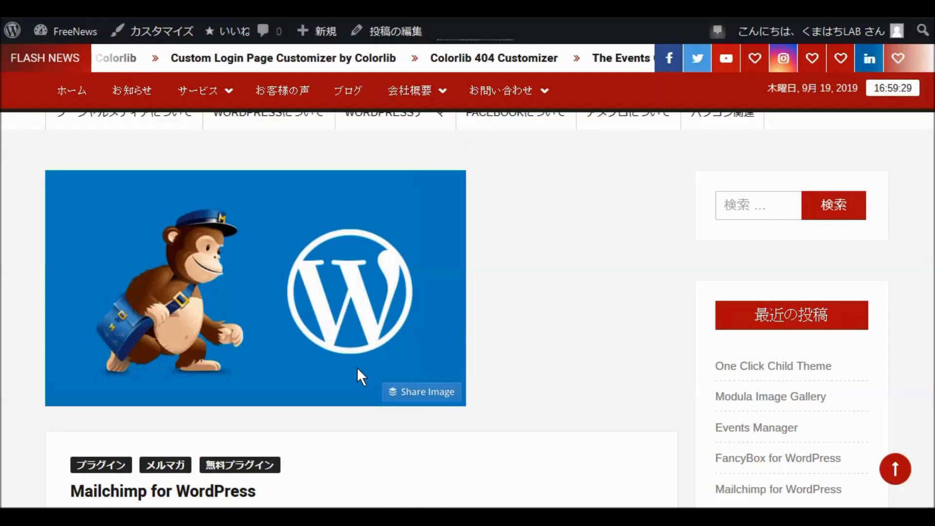
pyautogui.scroll(-2, 358, 373)
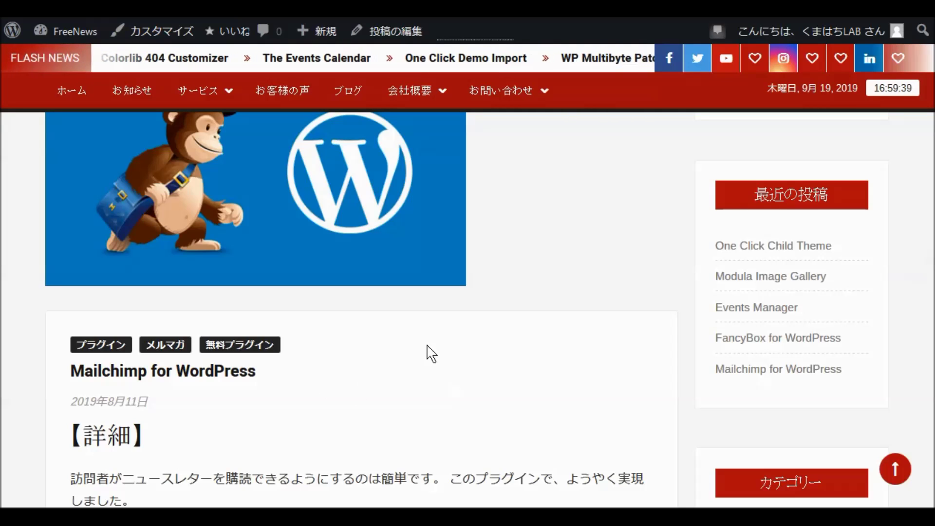
pyautogui.scroll(-2, 452, 343)
pyautogui.scroll(-20, 453, 343)
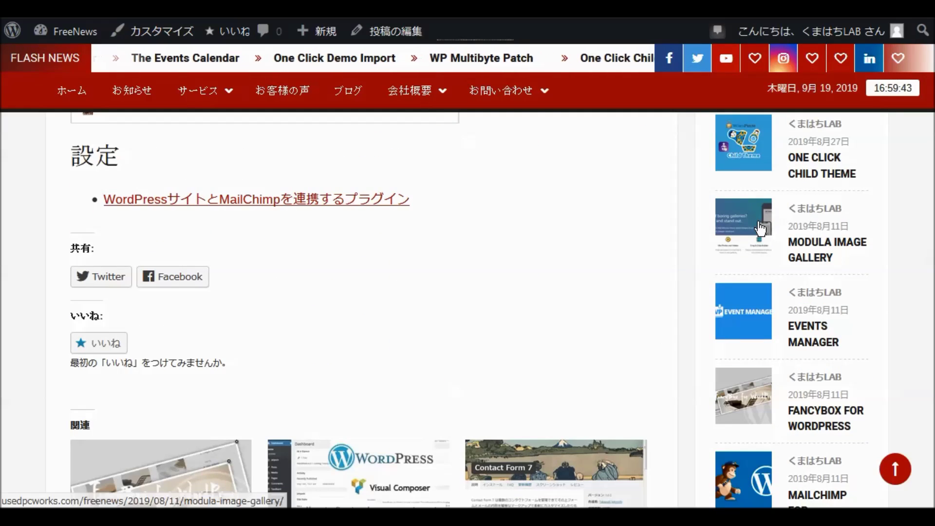
pyautogui.scroll(5, 716, 221)
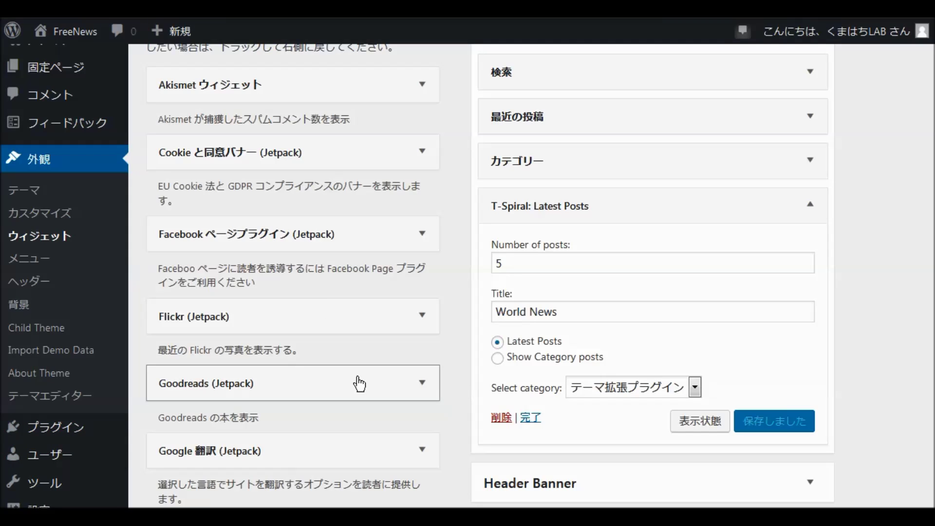
# Step: Change the title of the Sidebar's T-Spiral: Latest Posts widget to WordPress News and save the widget
pyautogui.click(522, 312)
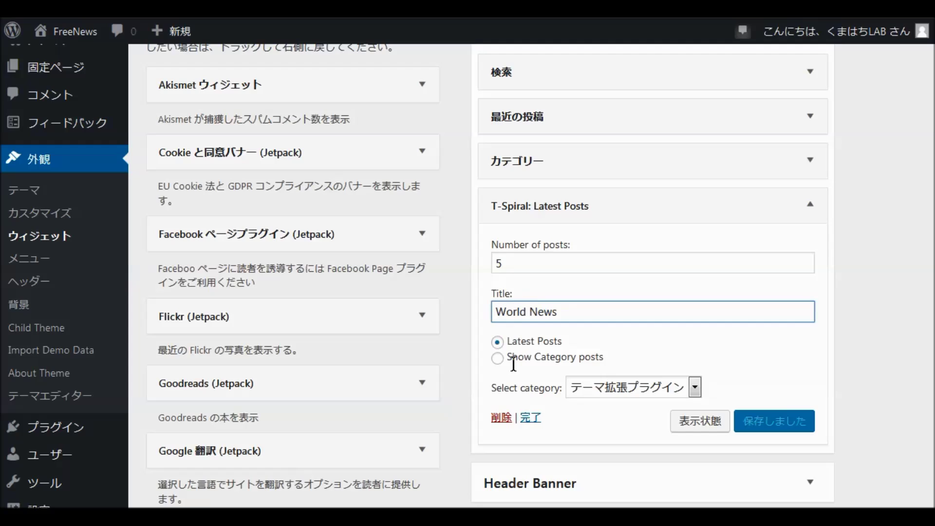
pyautogui.press('BackSpace')
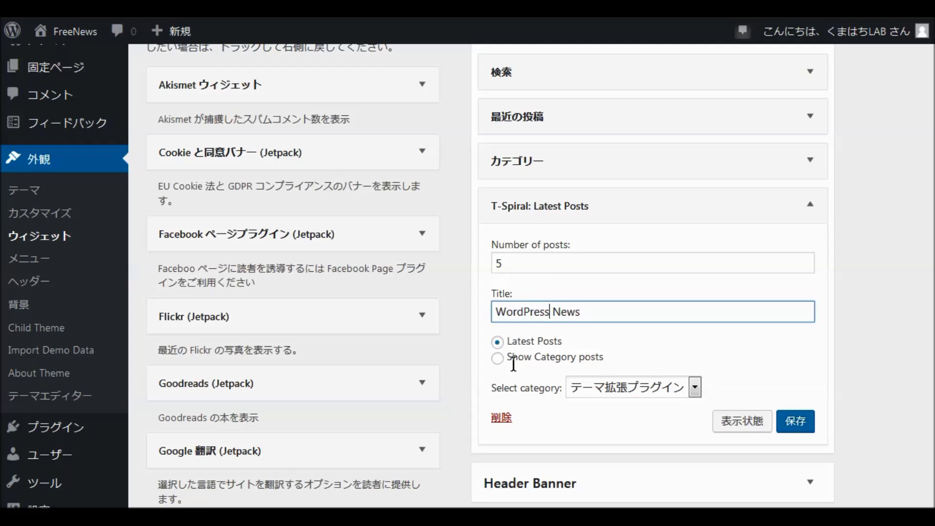
pyautogui.click(806, 425)
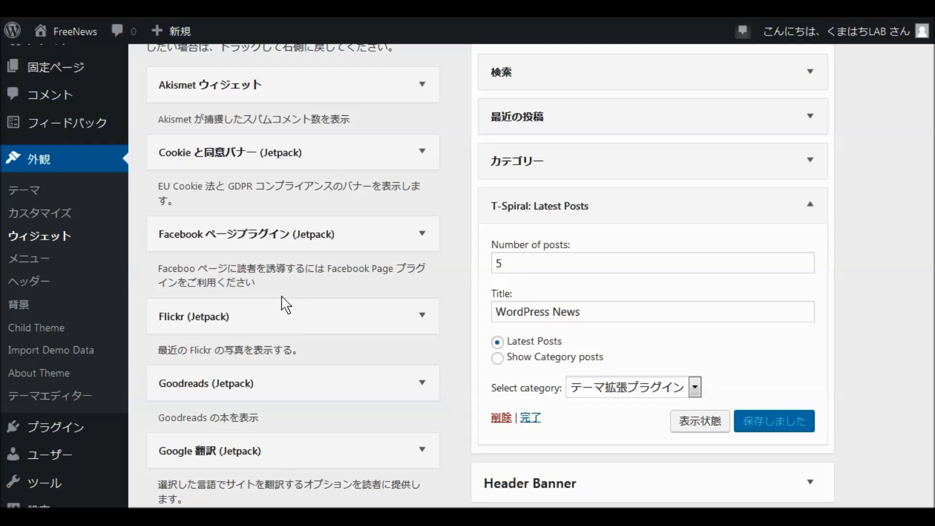
# Step: Expand the Header Banner, Advertise Area and FreeNews Template Left, Main and Right Section areas to view their assigned widgets
pyautogui.scroll(-15, 381, 271)
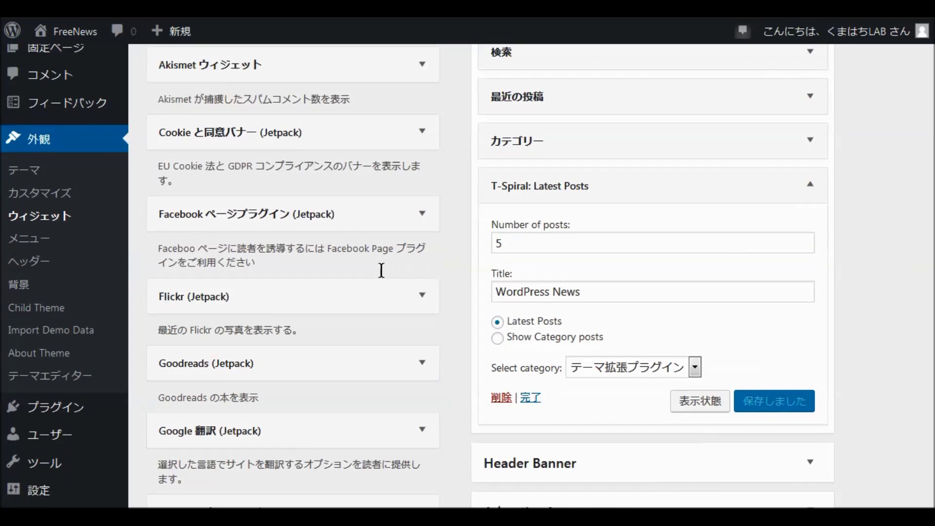
pyautogui.scroll(8, 501, 272)
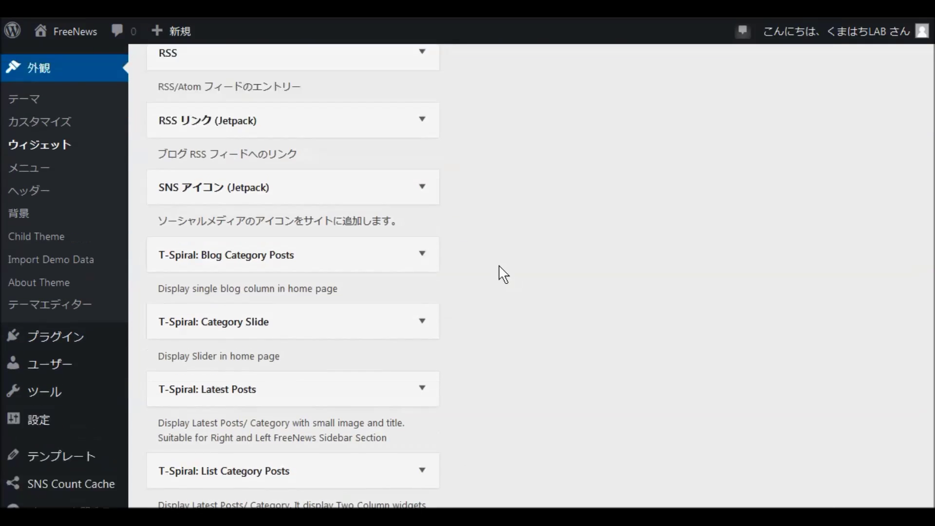
pyautogui.click(579, 333)
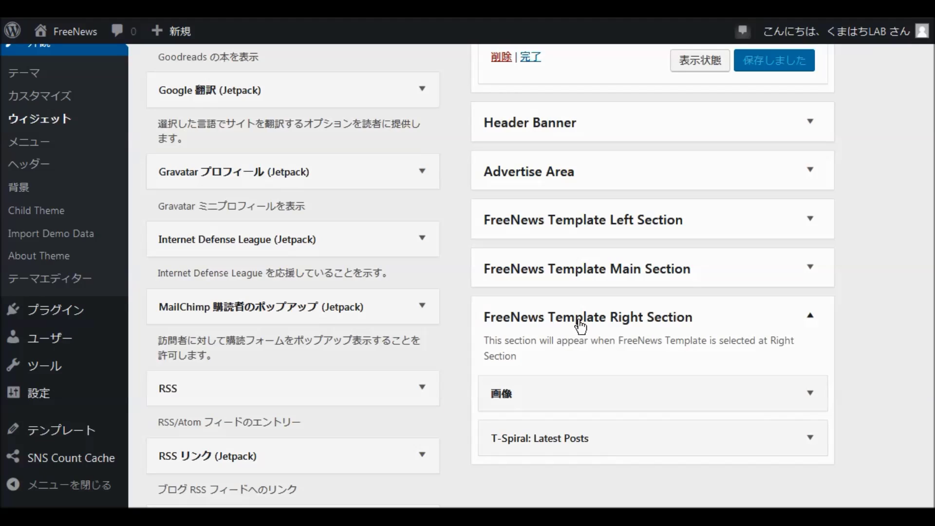
pyautogui.click(588, 280)
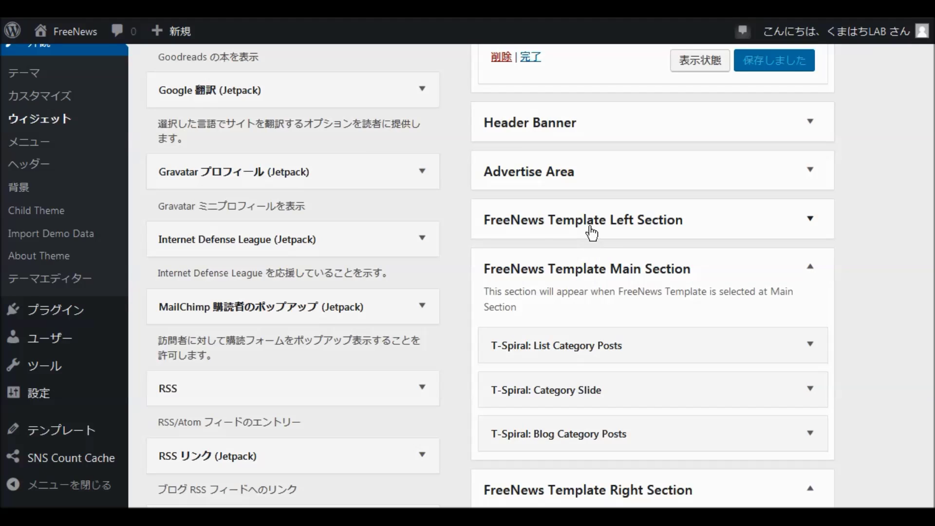
pyautogui.click(591, 232)
pyautogui.click(578, 173)
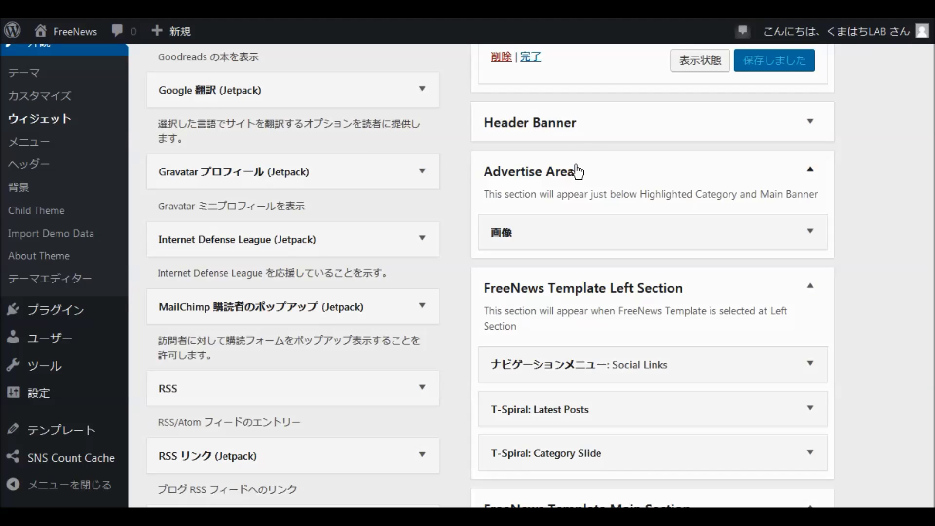
pyautogui.click(568, 135)
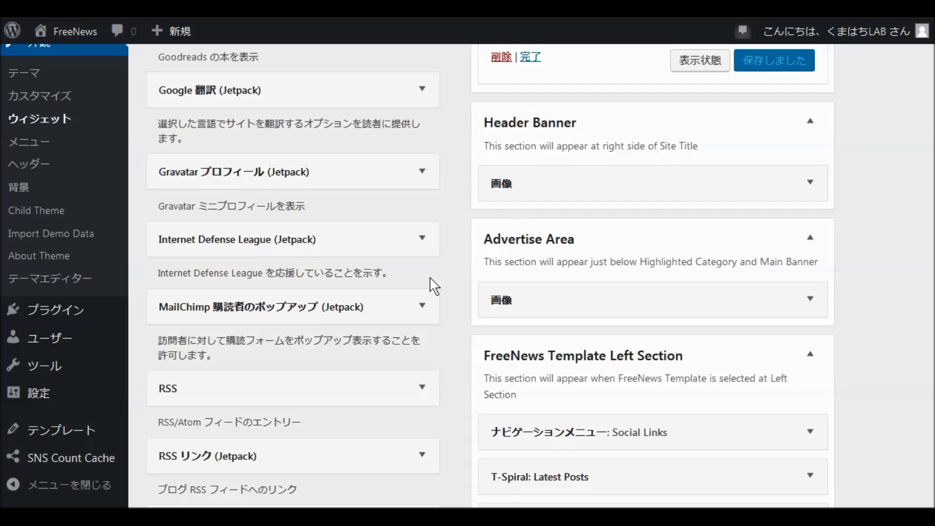
# Step: Activate the FreeNews Child theme from the installed themes
pyautogui.scroll(10, 432, 282)
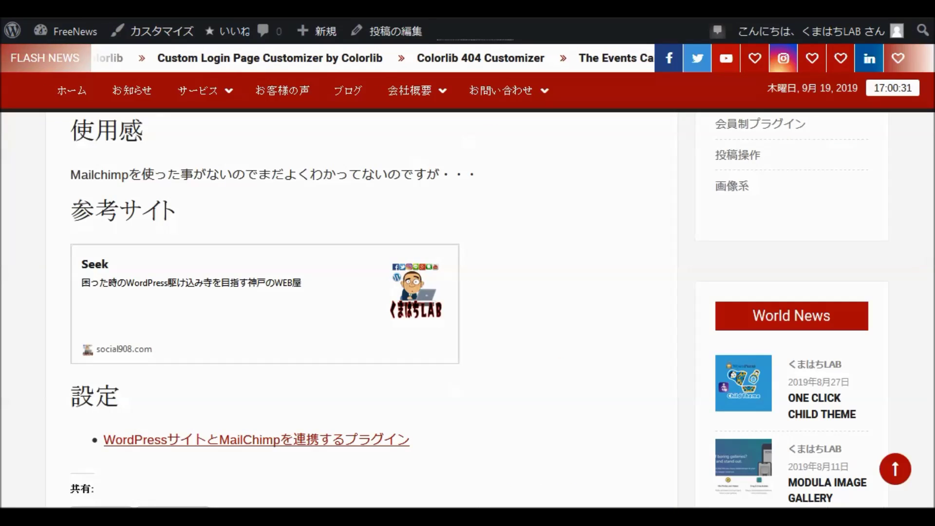
pyautogui.scroll(20, 540, 248)
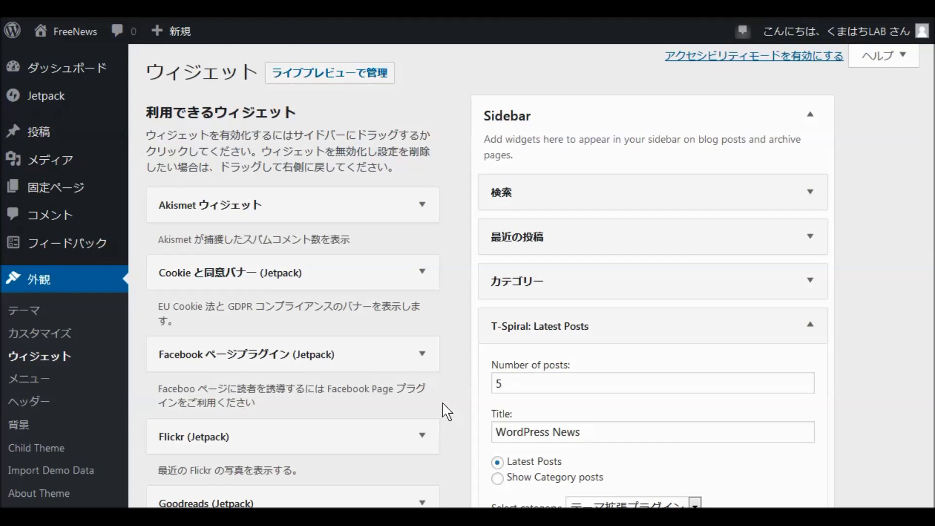
pyautogui.click(22, 312)
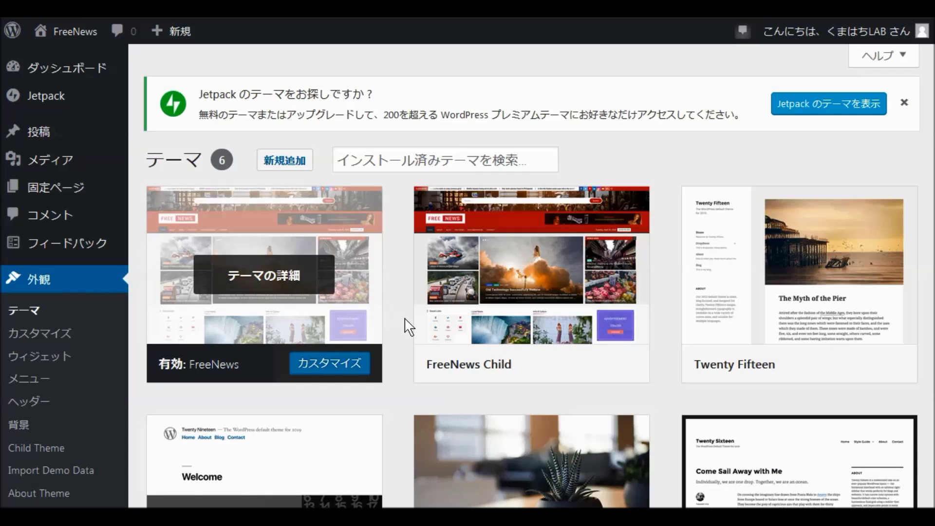
pyautogui.click(507, 373)
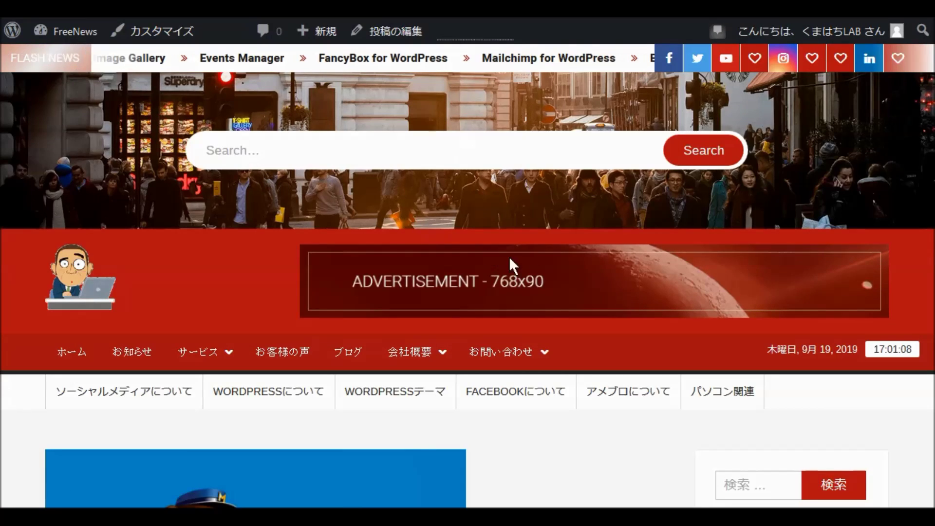
# Step: Check the Mailchimp for WordPress post's header, featured image, text and sidebar on the live site with the child theme active
pyautogui.scroll(-2, 595, 296)
pyautogui.scroll(-2, 591, 295)
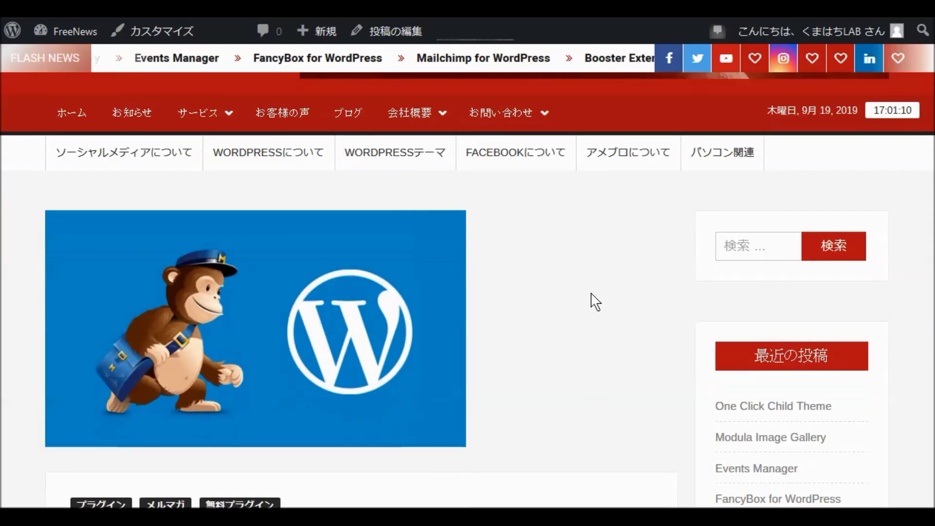
pyautogui.scroll(-6, 595, 302)
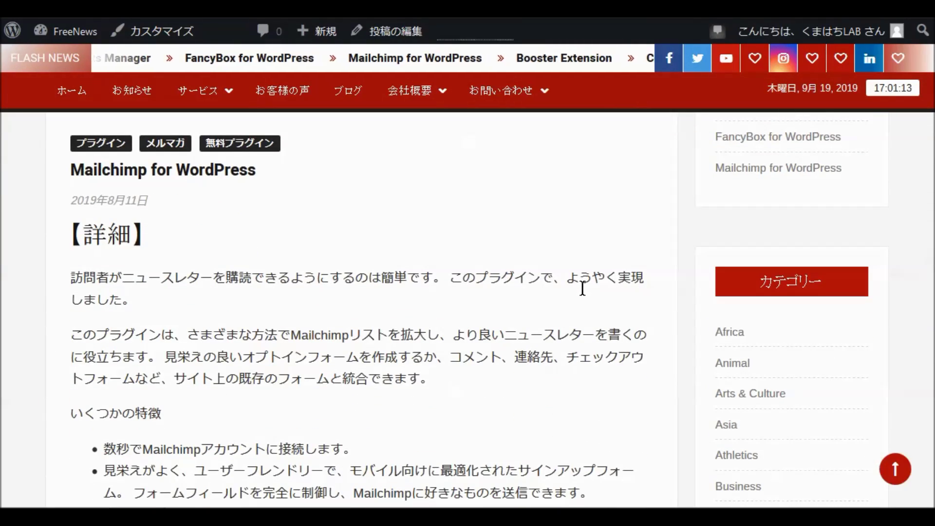
pyautogui.scroll(10, 582, 290)
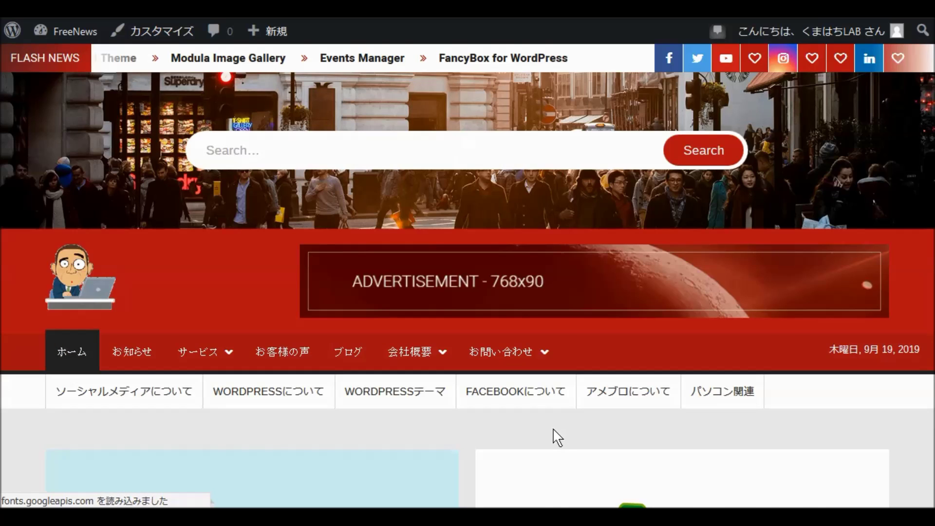
# Step: Review the live front page under the child theme, including its banner posts, advertisement, post cards and sidebar
pyautogui.scroll(-10, 554, 429)
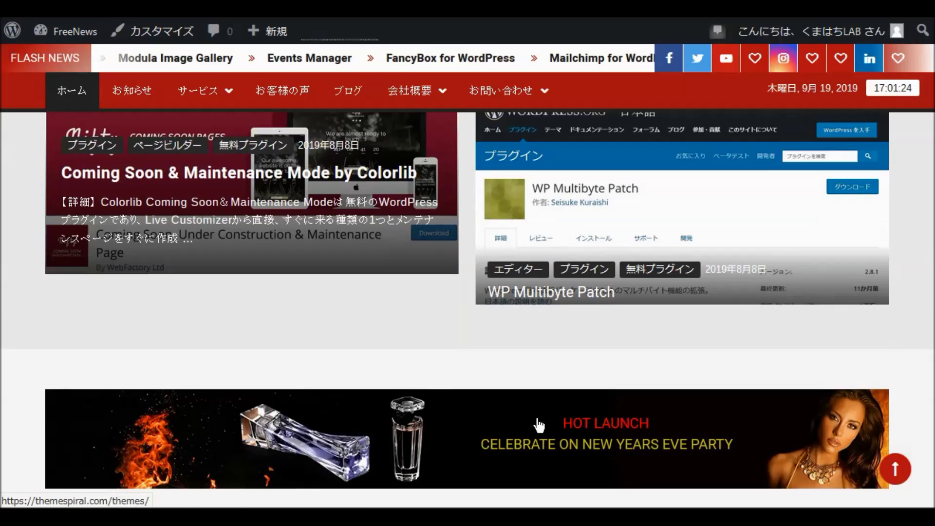
pyautogui.scroll(-12, 538, 425)
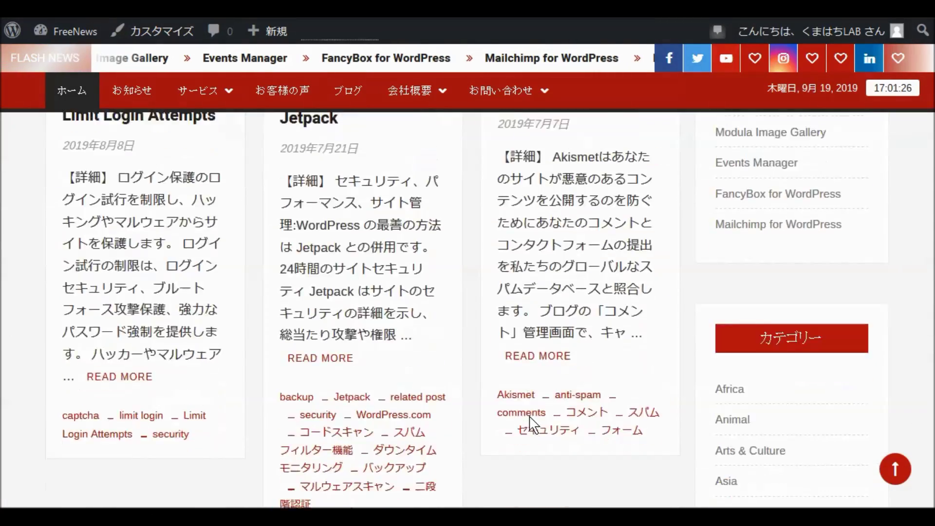
pyautogui.scroll(-10, 533, 423)
pyautogui.scroll(-12, 531, 422)
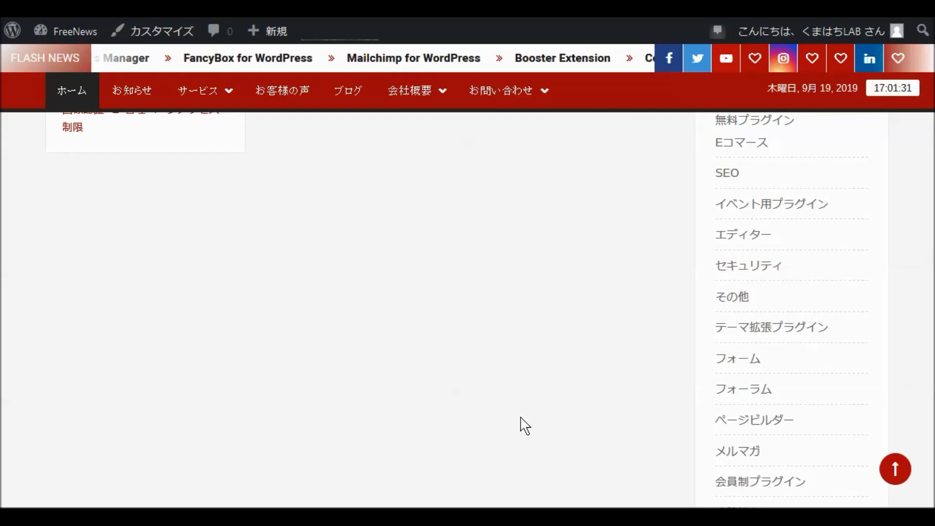
pyautogui.scroll(10, 524, 425)
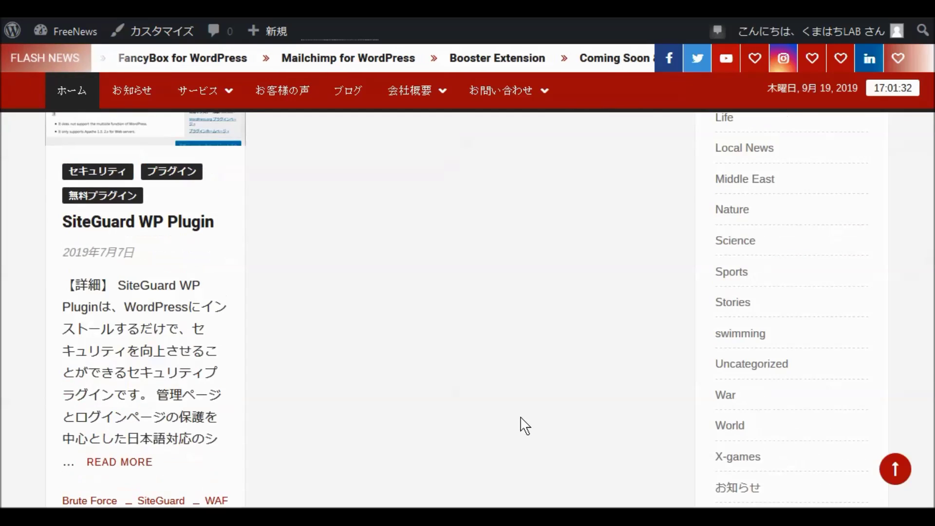
pyautogui.scroll(15, 525, 425)
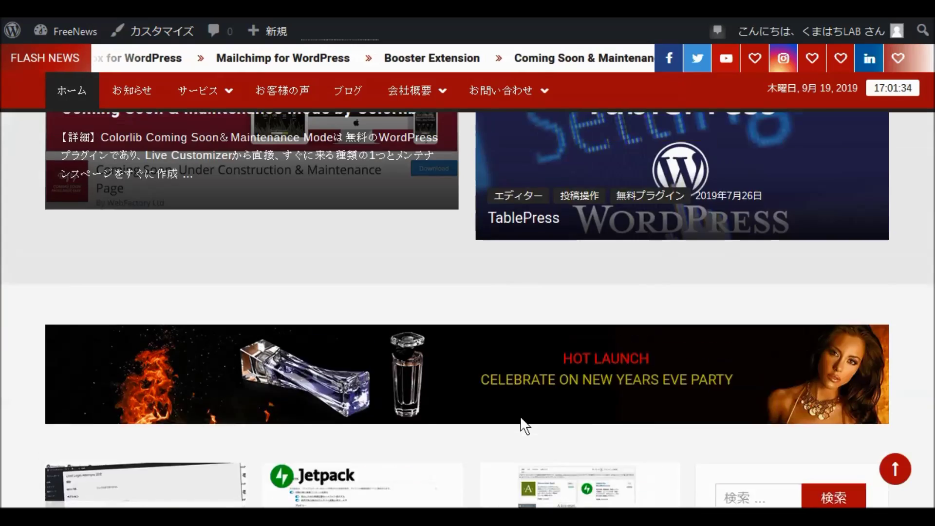
pyautogui.scroll(-10, 525, 425)
pyautogui.scroll(-5, 523, 425)
pyautogui.scroll(1, 456, 310)
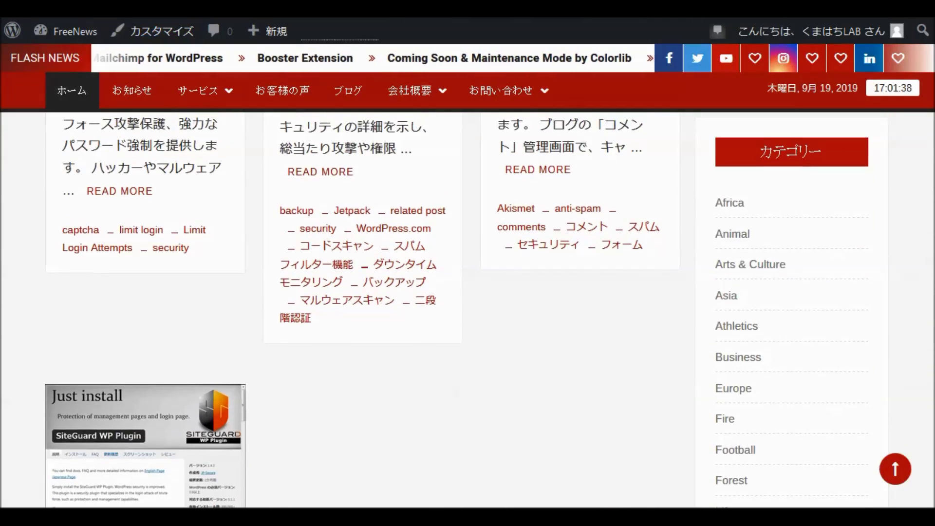
# Step: Return to the admin's widget management page and expand the Sidebar's Latest Posts and カテゴリー widgets to check their settings
pyautogui.hotkey('alt', 'Left')
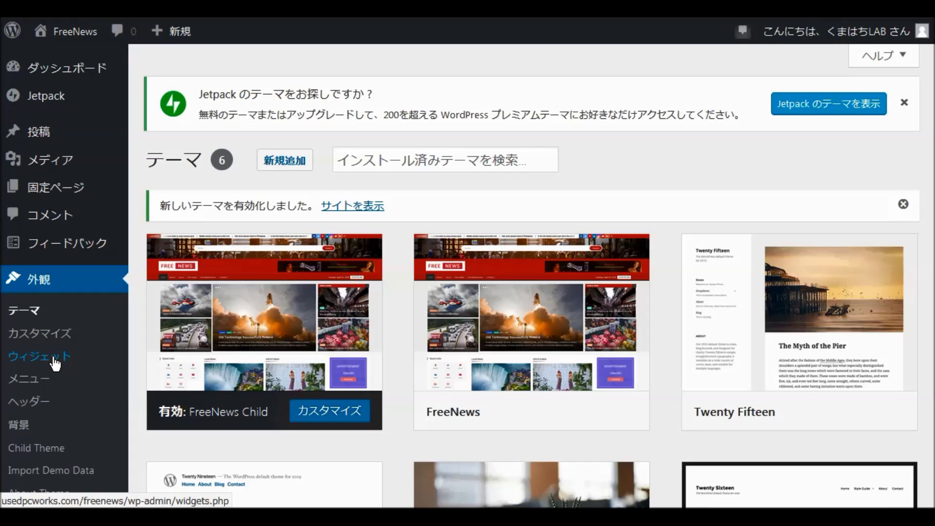
pyautogui.click(68, 363)
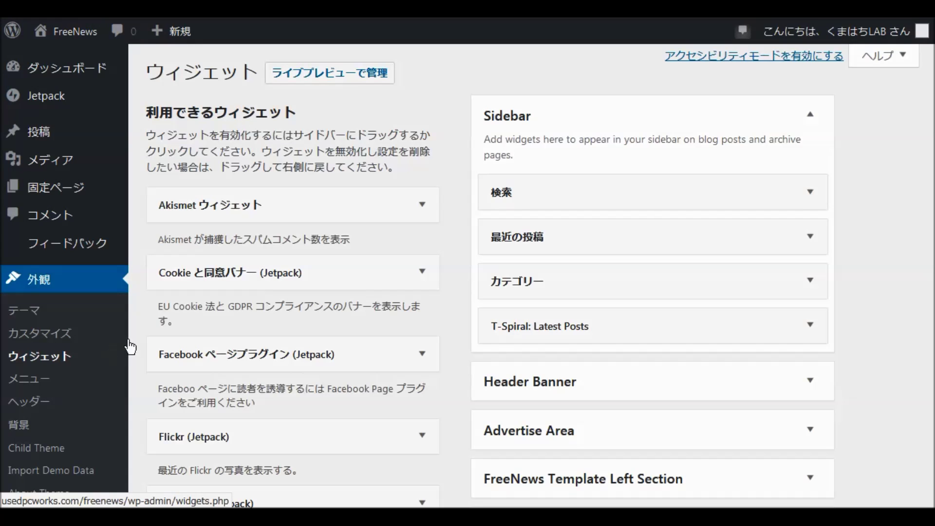
pyautogui.click(810, 327)
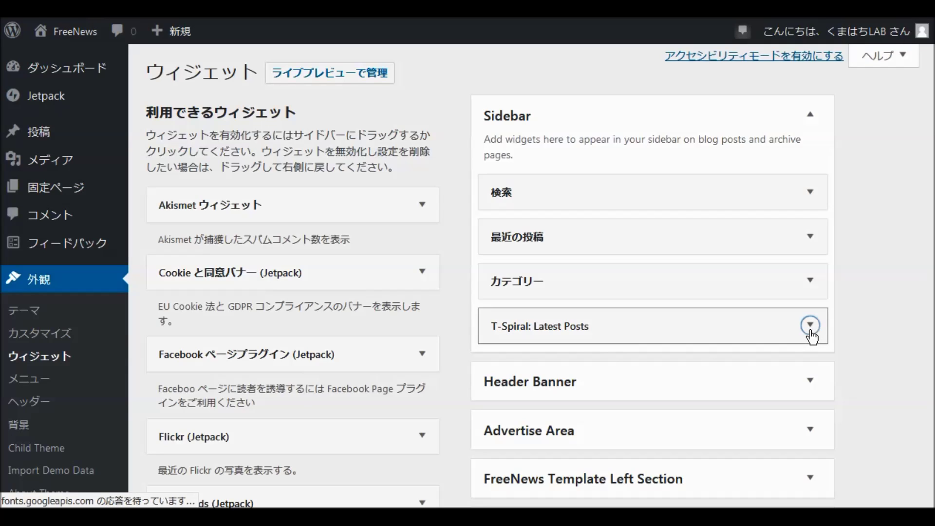
pyautogui.click(813, 281)
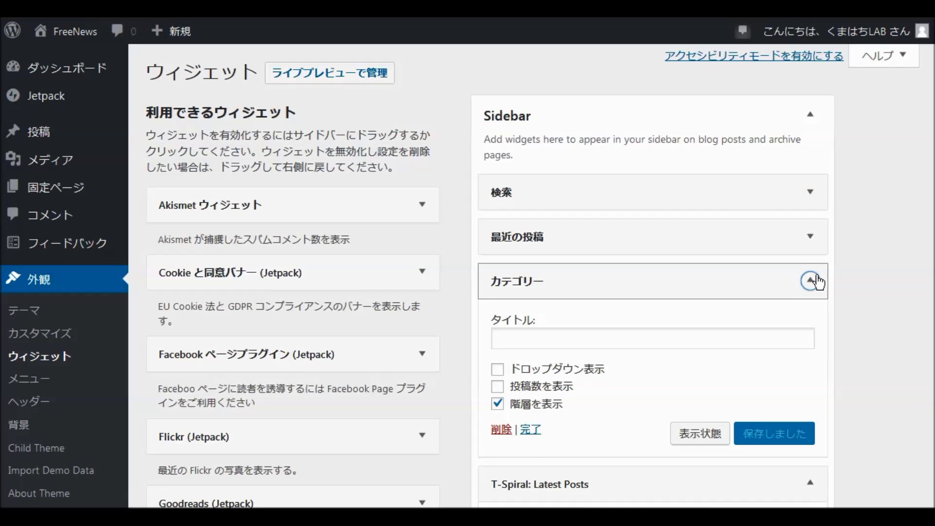
pyautogui.scroll(-10, 816, 285)
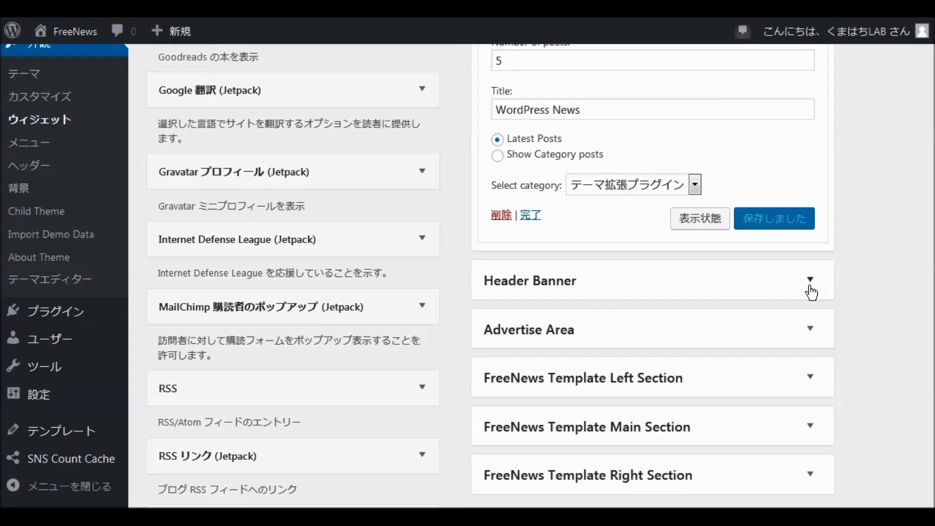
# Step: Expand the Header Banner, Advertise Area and FreeNews Template Left Section areas, and check the Left Section's Latest Posts widget settings
pyautogui.click(810, 287)
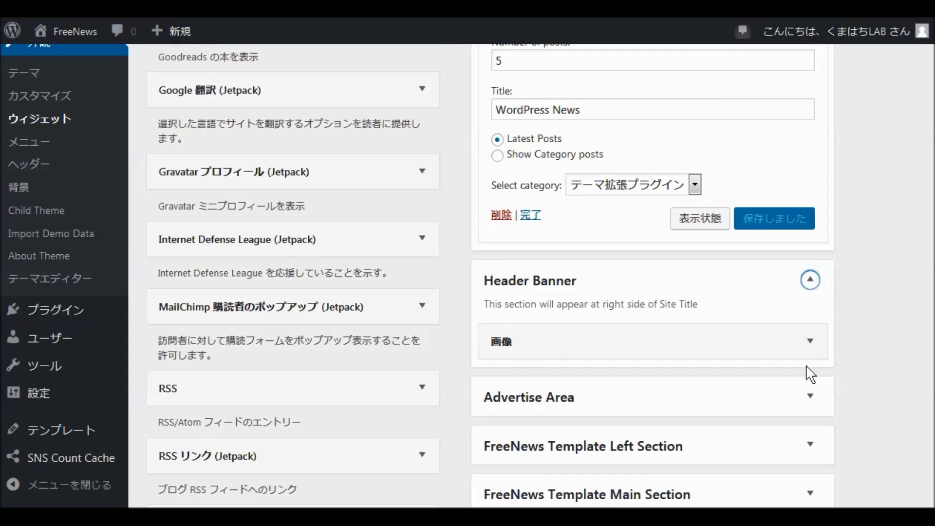
pyautogui.click(811, 399)
pyautogui.scroll(-7, 823, 380)
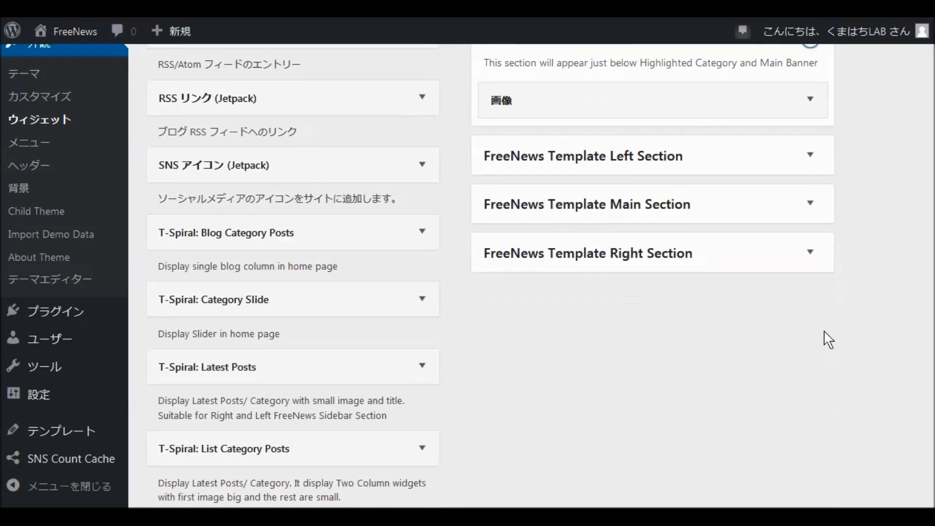
pyautogui.click(810, 154)
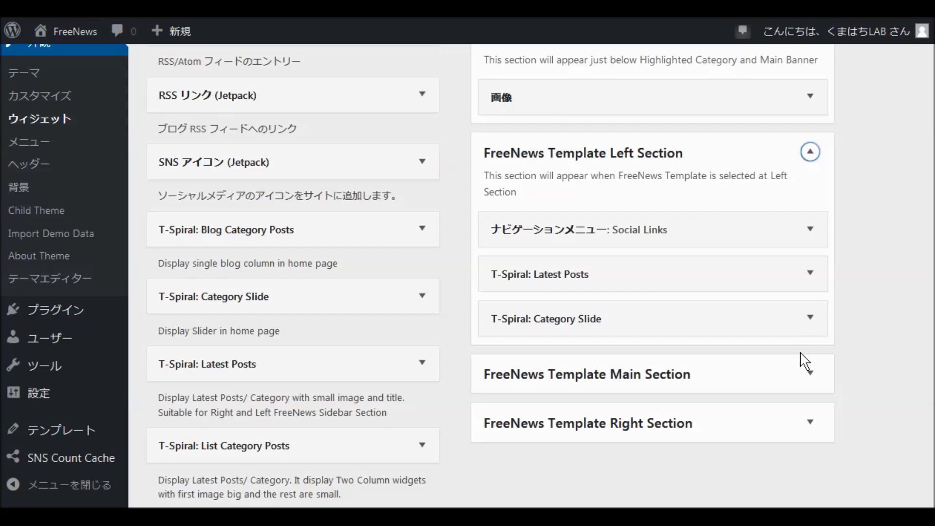
pyautogui.click(811, 275)
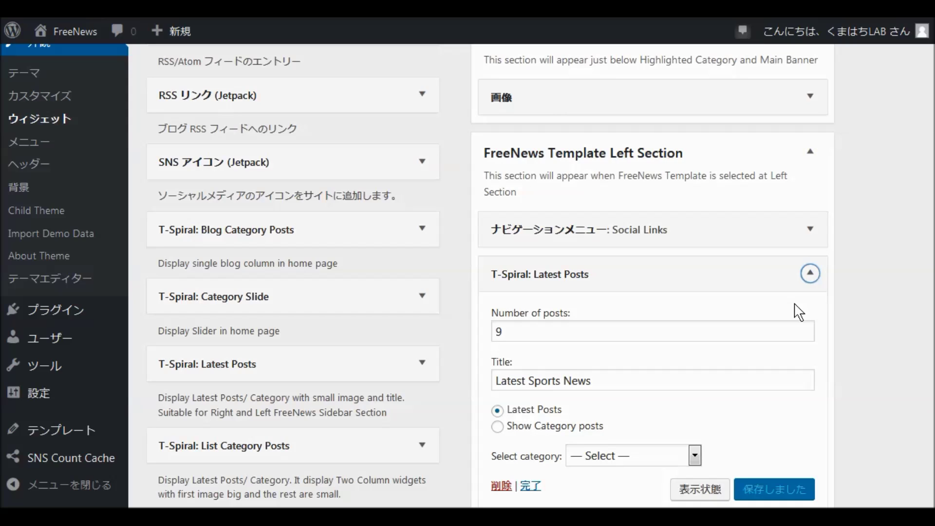
pyautogui.scroll(-5, 797, 301)
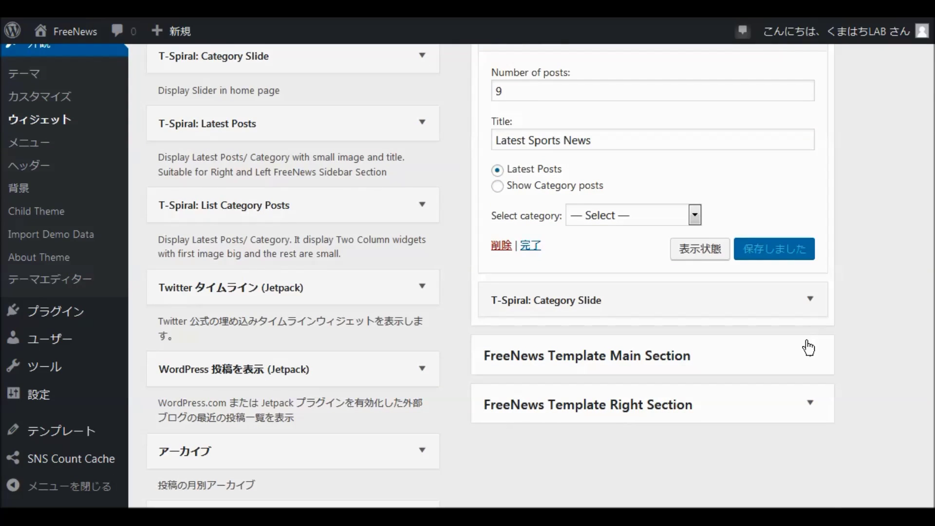
# Step: Expand the FreeNews Template Main Section and check the settings of its List Category Posts, Category Slide and Blog Category Posts widgets
pyautogui.click(810, 355)
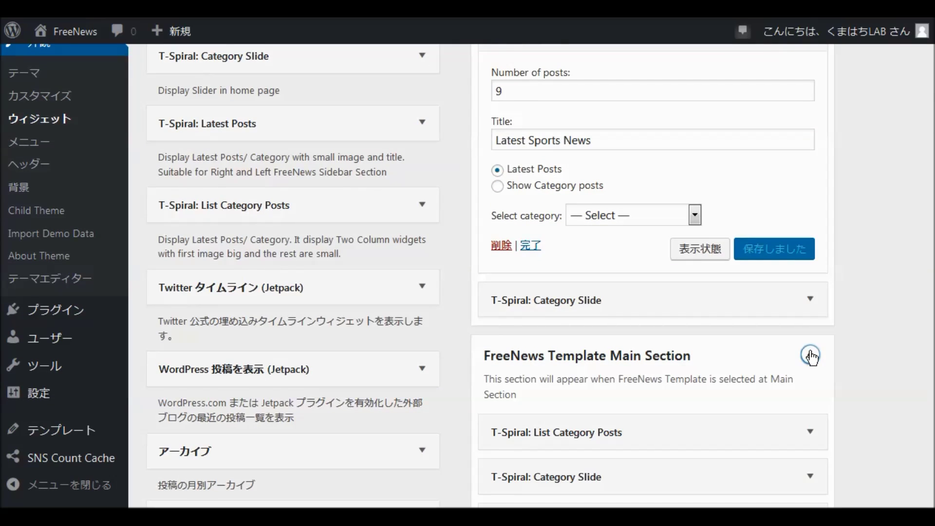
pyautogui.scroll(-7, 779, 341)
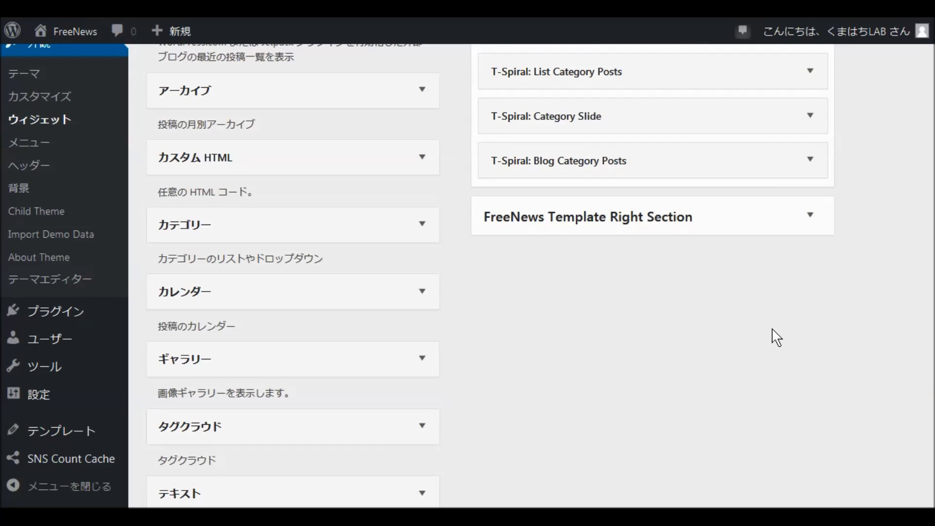
pyautogui.scroll(5, 774, 336)
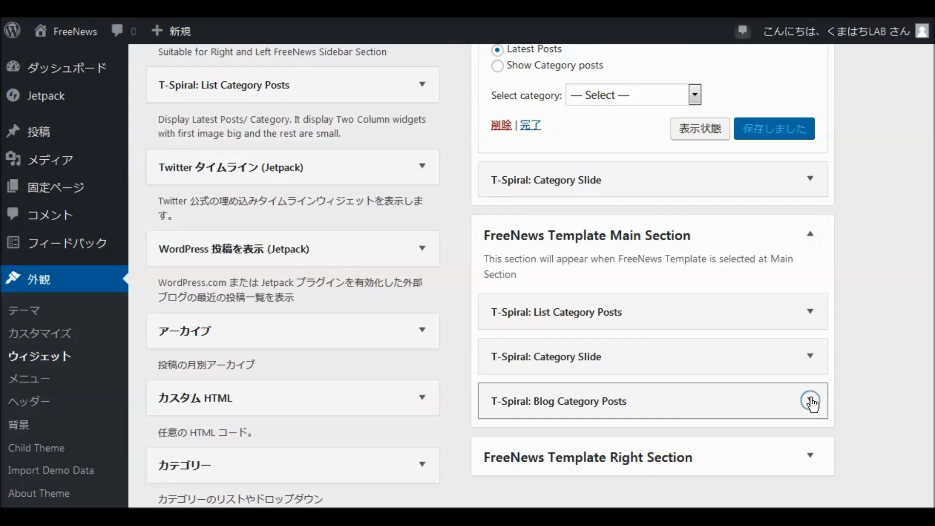
pyautogui.click(811, 403)
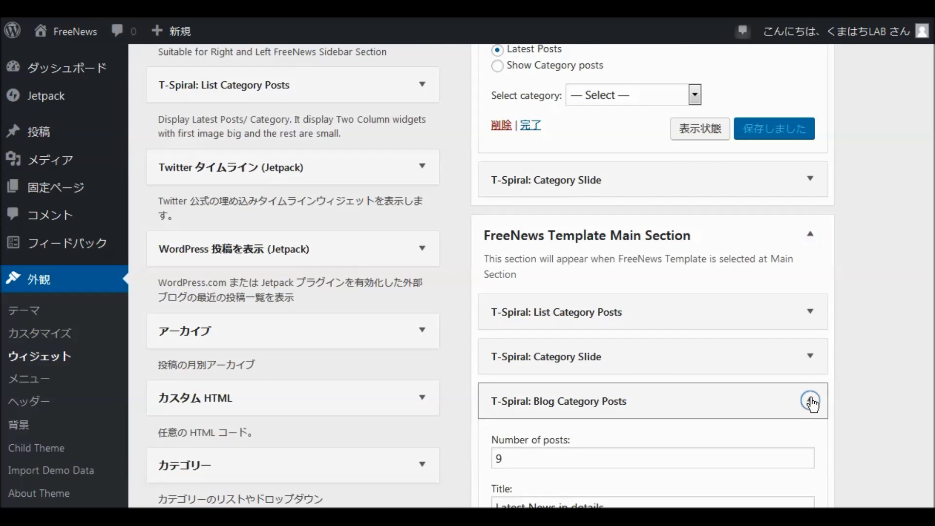
pyautogui.click(811, 357)
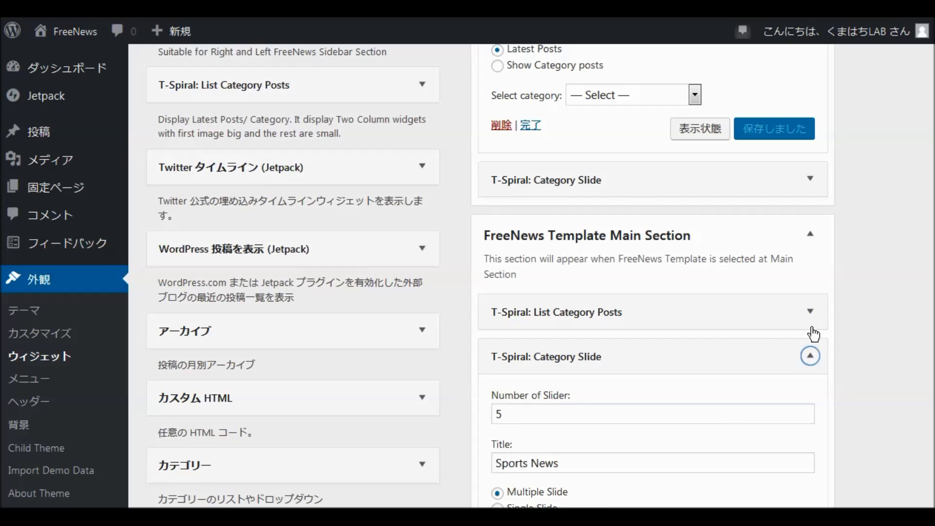
pyautogui.click(811, 312)
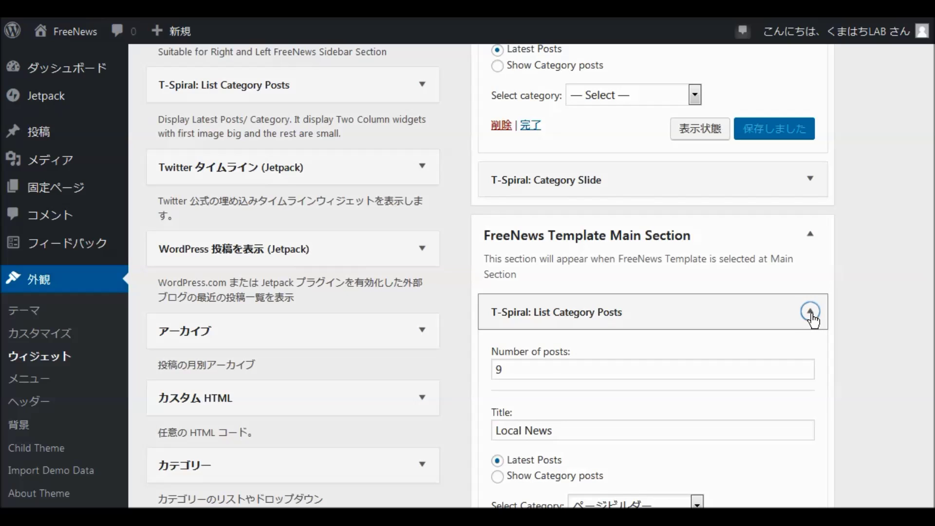
pyautogui.scroll(-10, 685, 389)
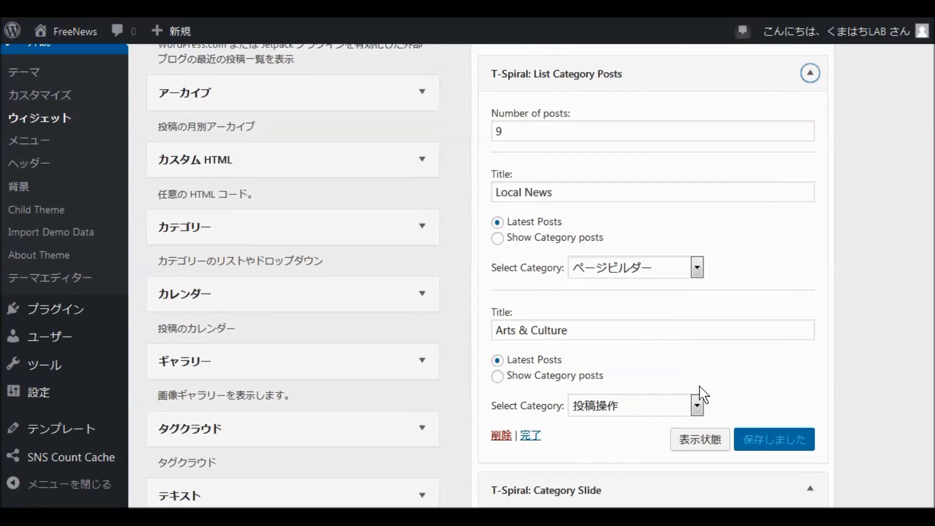
pyautogui.scroll(-3, 706, 372)
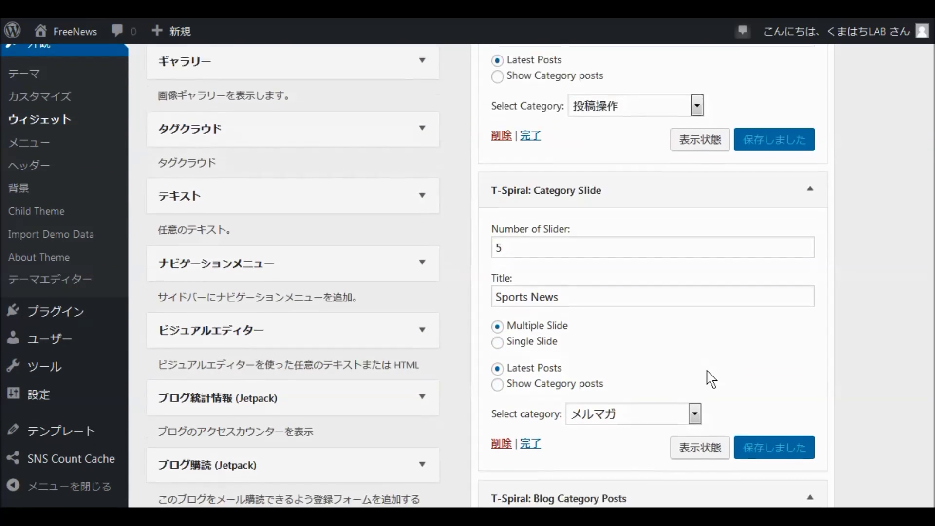
pyautogui.scroll(-8, 710, 375)
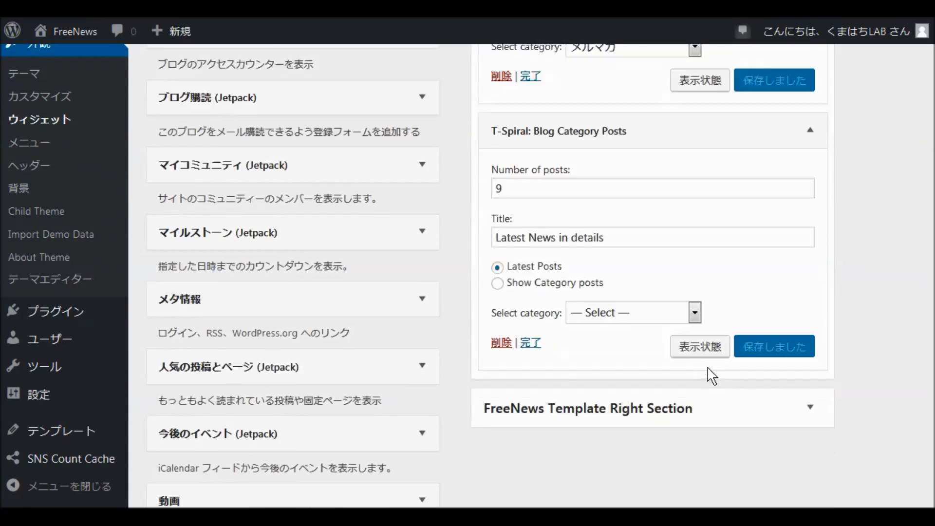
# Step: Expand the FreeNews Template Right Section and check the settings of its image and Latest Posts widgets
pyautogui.click(809, 351)
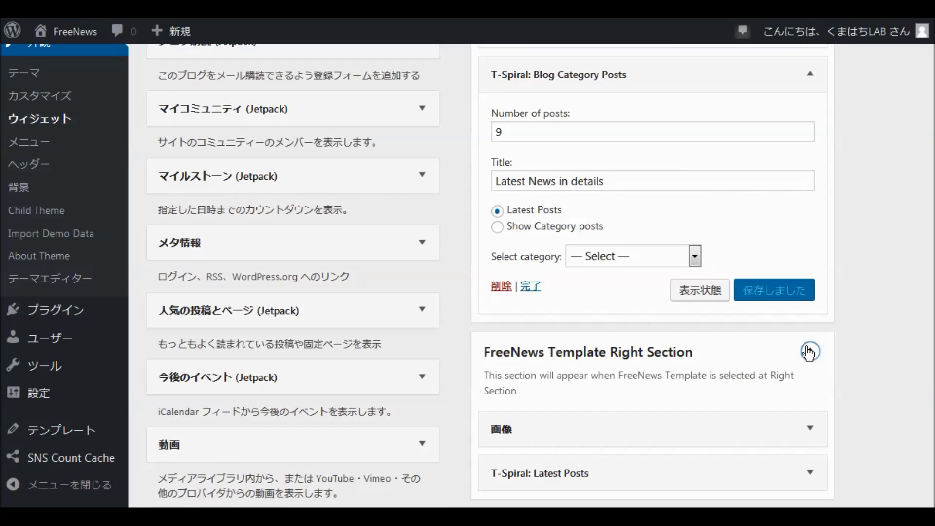
pyautogui.scroll(-3, 795, 370)
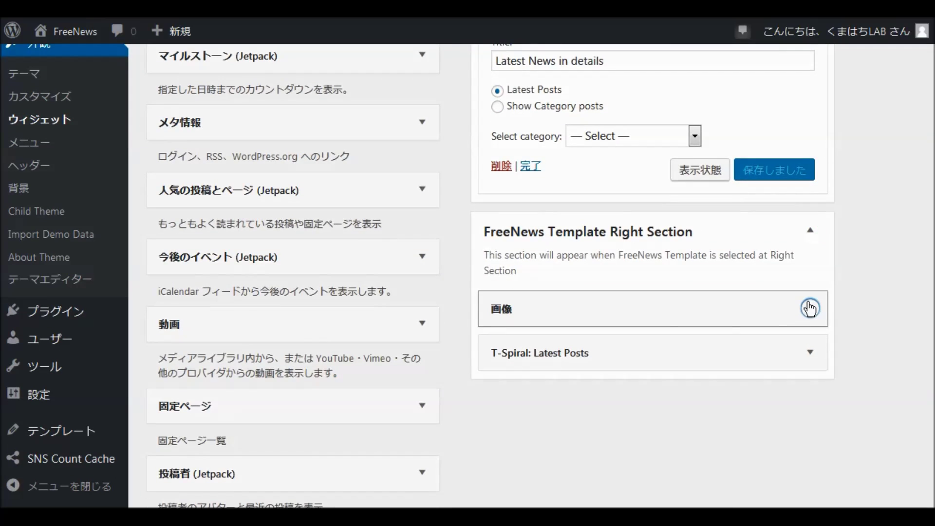
pyautogui.click(810, 308)
pyautogui.scroll(-8, 806, 314)
pyautogui.click(810, 407)
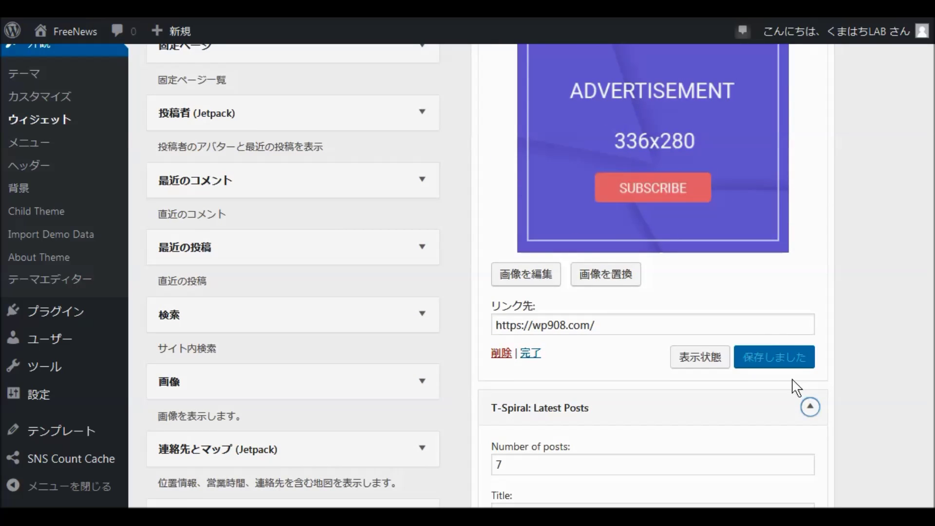
pyautogui.scroll(-5, 795, 382)
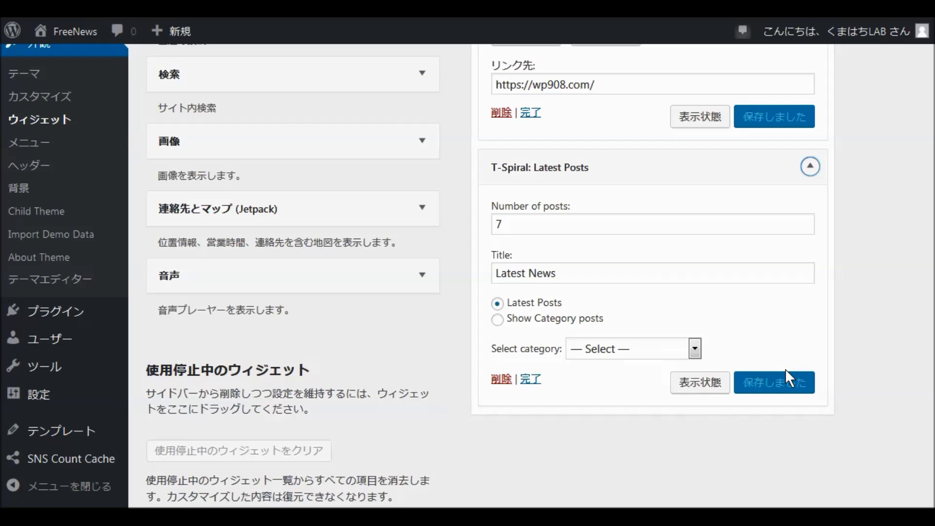
# Step: Review the expanded widget settings again from the FreeNews Template Right Section back to the Sidebar area
pyautogui.scroll(15, 764, 368)
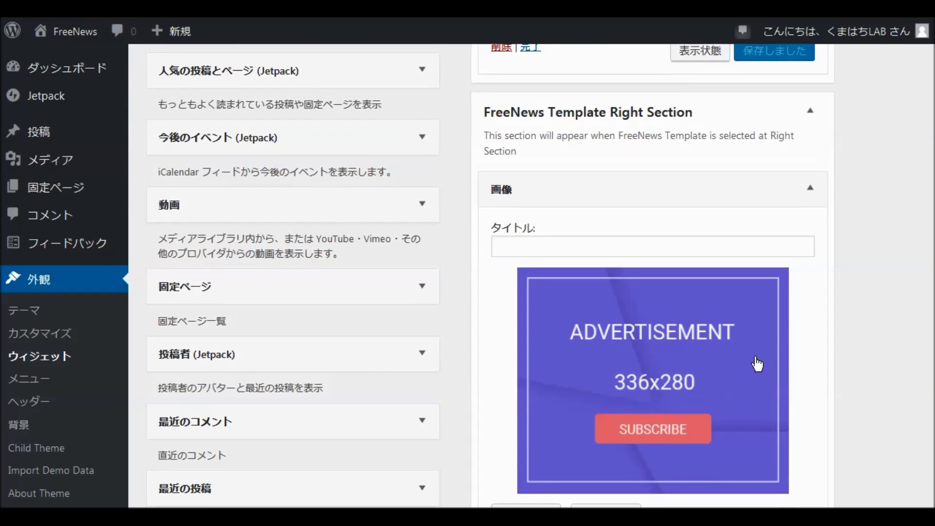
pyautogui.scroll(7, 750, 351)
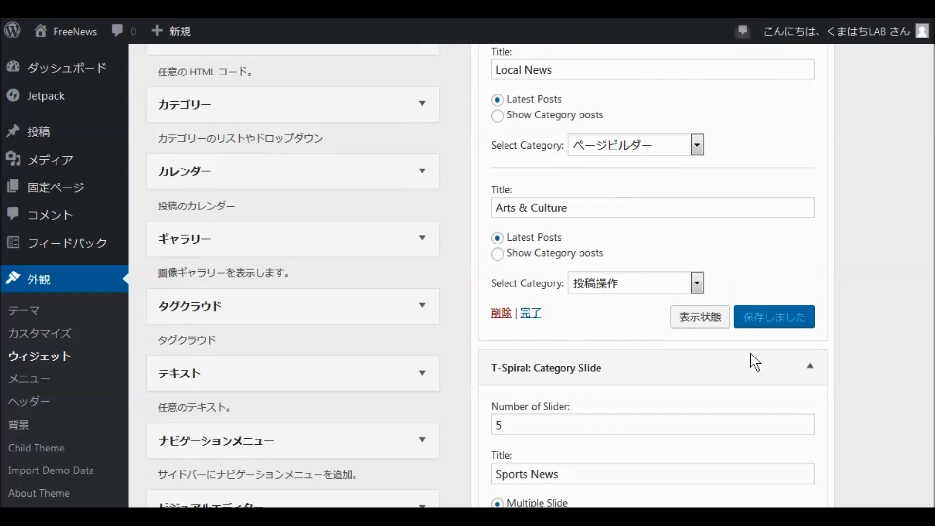
pyautogui.scroll(15, 750, 352)
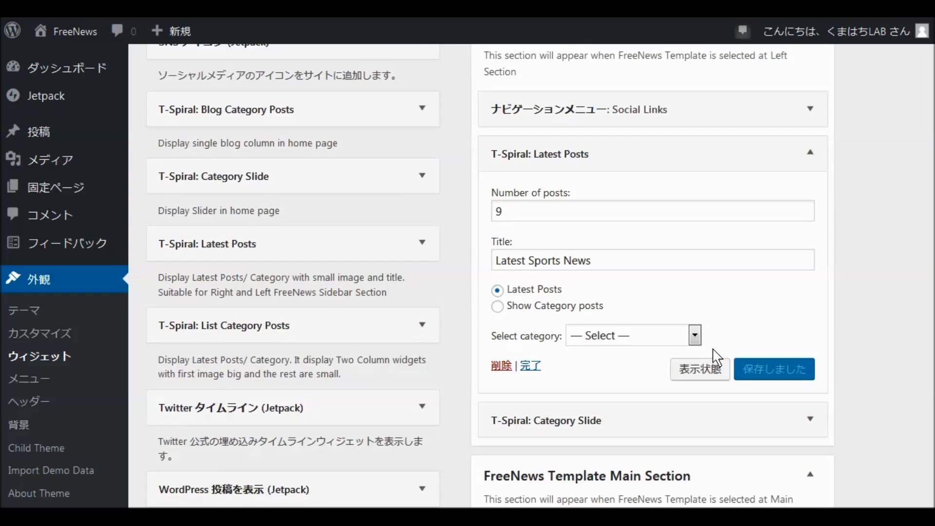
pyautogui.scroll(5, 709, 359)
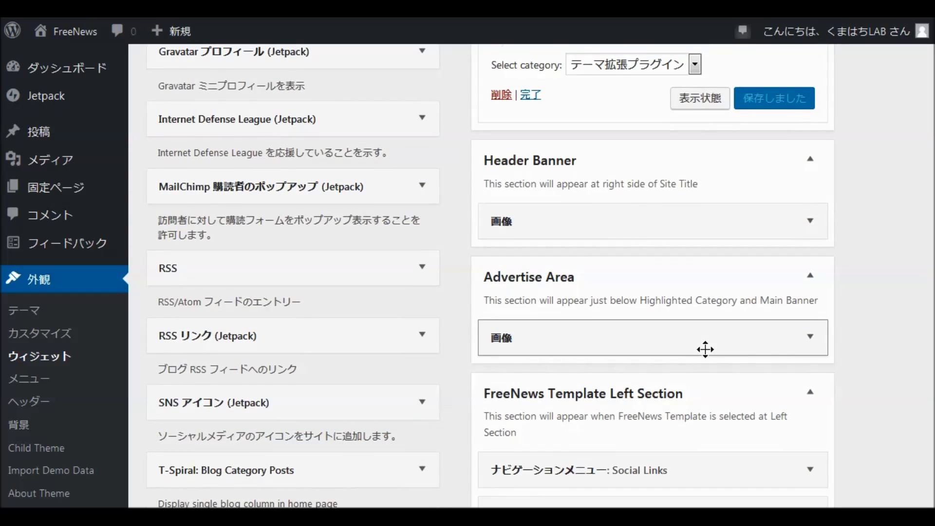
pyautogui.scroll(11, 705, 349)
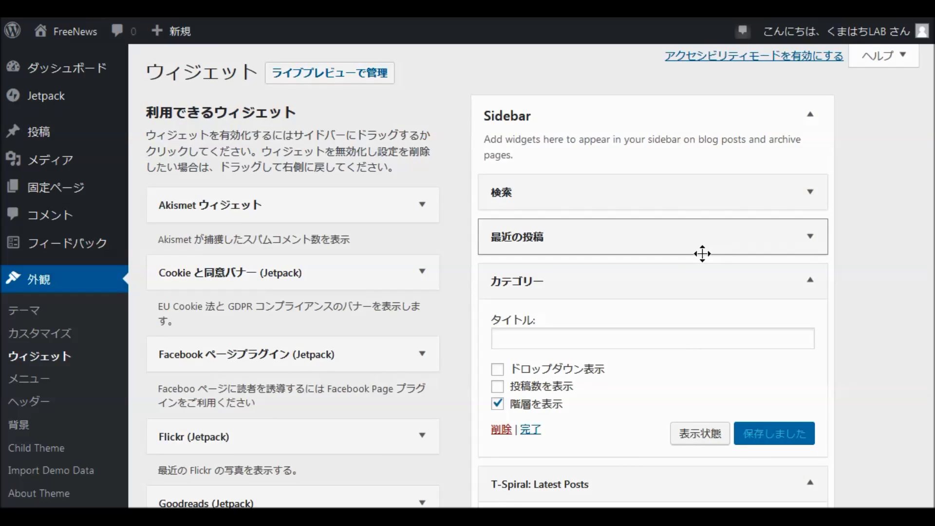
pyautogui.scroll(-10, 450, 373)
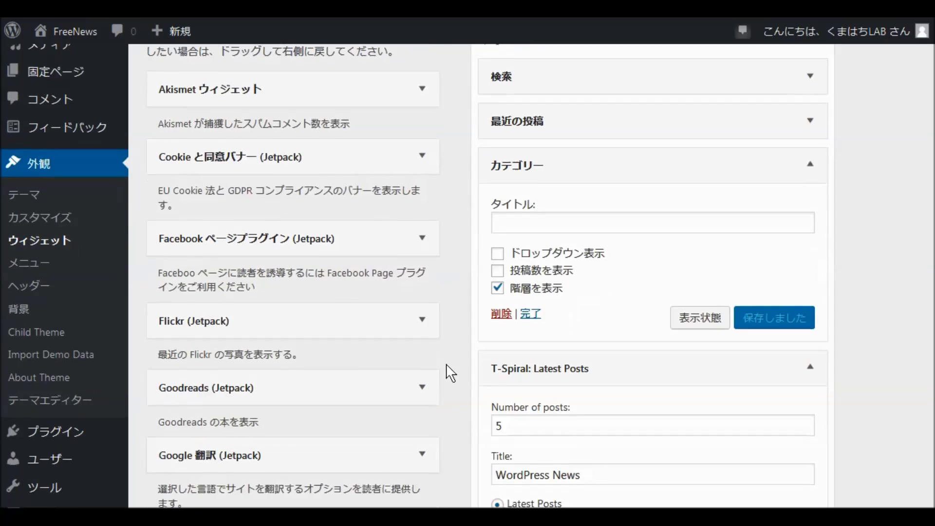
pyautogui.scroll(-7, 452, 355)
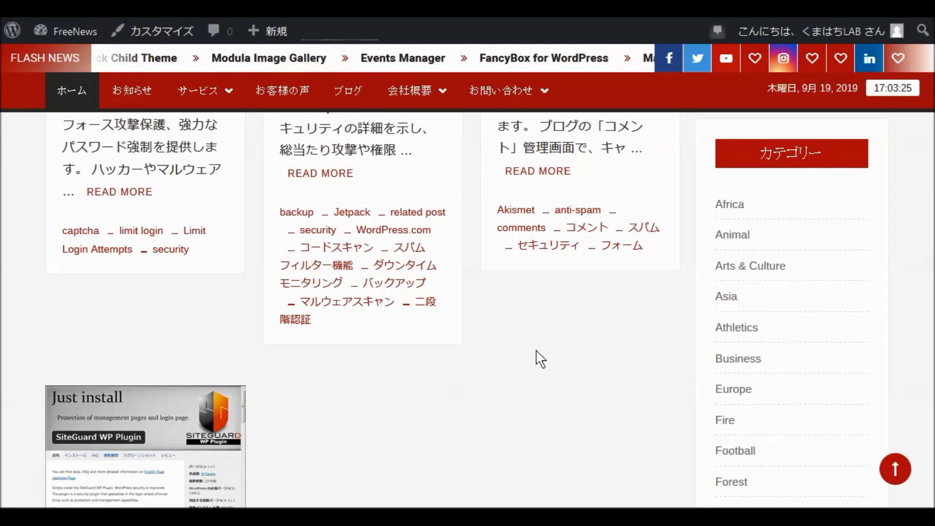
# Step: Examine the live front page's sidebar from the category list through the WordPress News posts to the footer
pyautogui.scroll(-5, 536, 350)
pyautogui.scroll(-3, 528, 323)
pyautogui.scroll(-7, 511, 317)
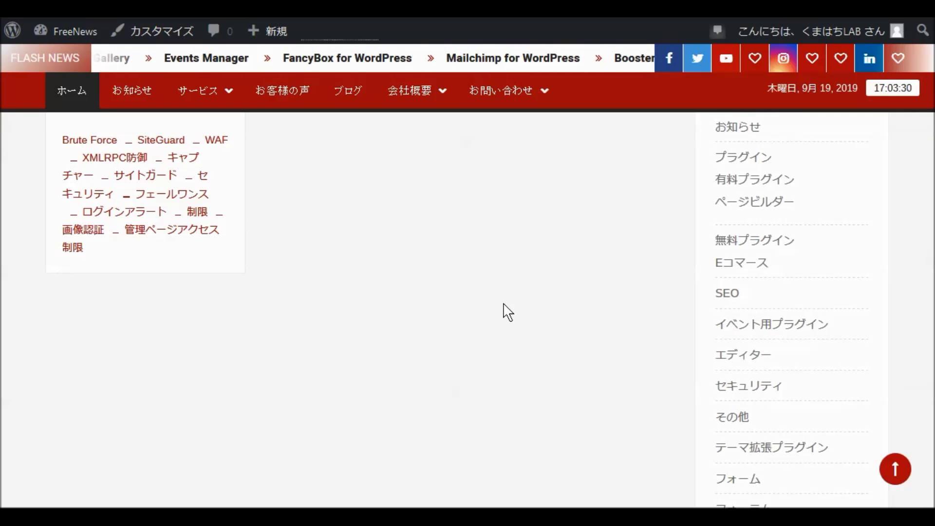
pyautogui.scroll(-8, 510, 299)
pyautogui.scroll(-4, 522, 293)
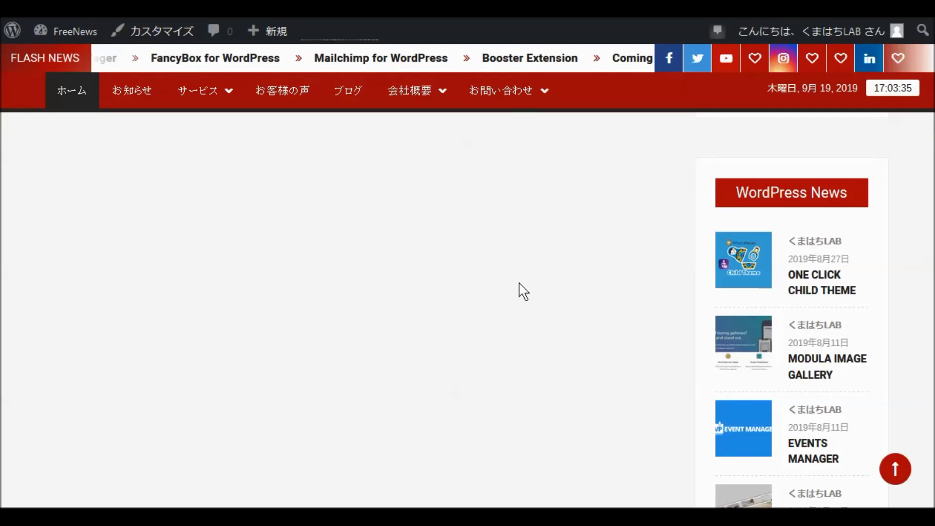
pyautogui.scroll(1, 523, 291)
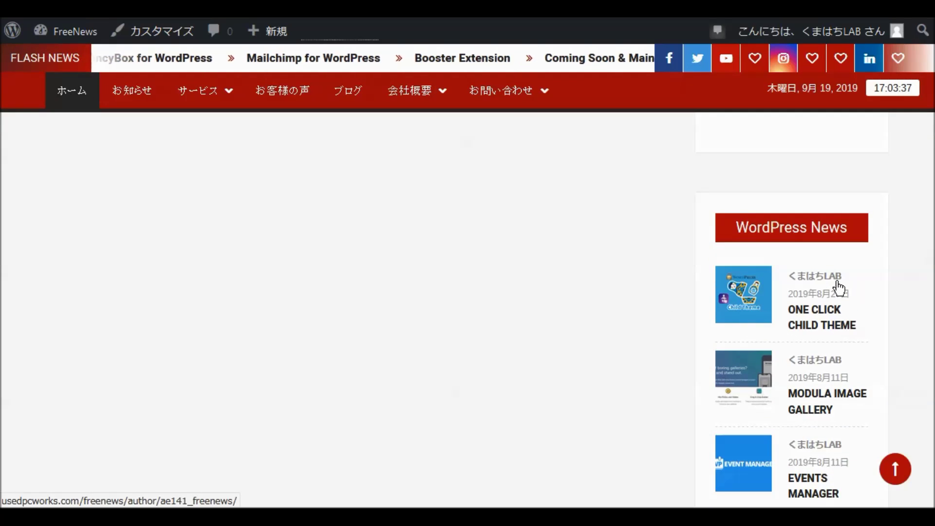
pyautogui.scroll(-3, 783, 269)
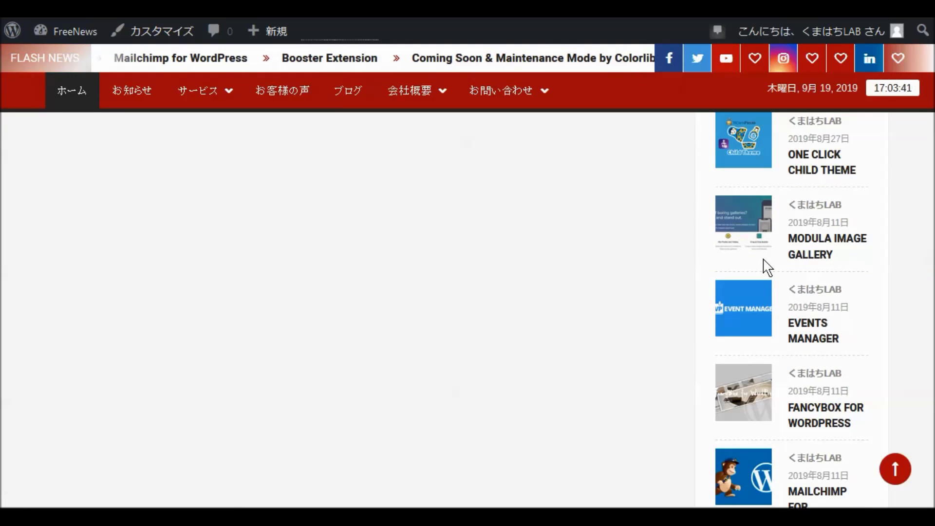
pyautogui.scroll(-1, 764, 257)
pyautogui.scroll(-4, 765, 263)
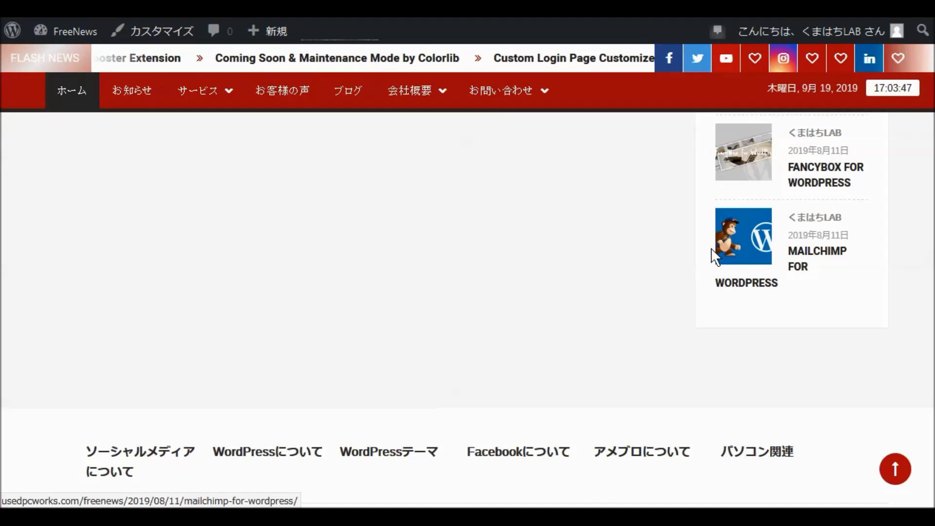
# Step: Review the live front page from the WordPress News sidebar posts back up to the advertisement banner and featured posts
pyautogui.scroll(1, 708, 251)
pyautogui.scroll(10, 675, 223)
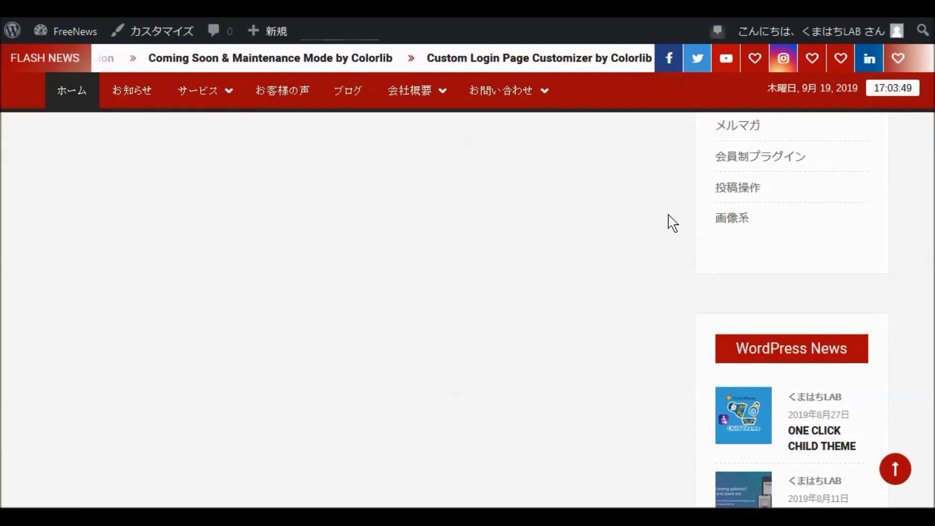
pyautogui.scroll(15, 672, 223)
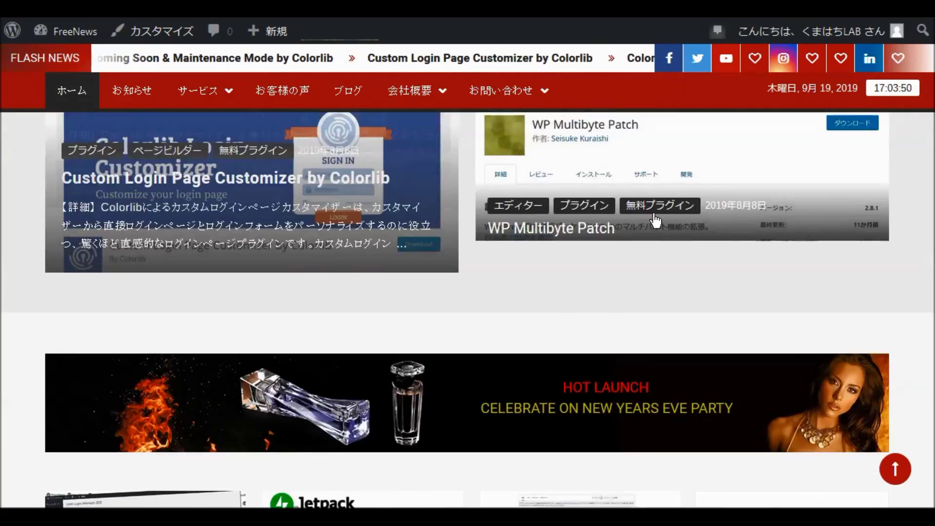
pyautogui.scroll(1, 649, 214)
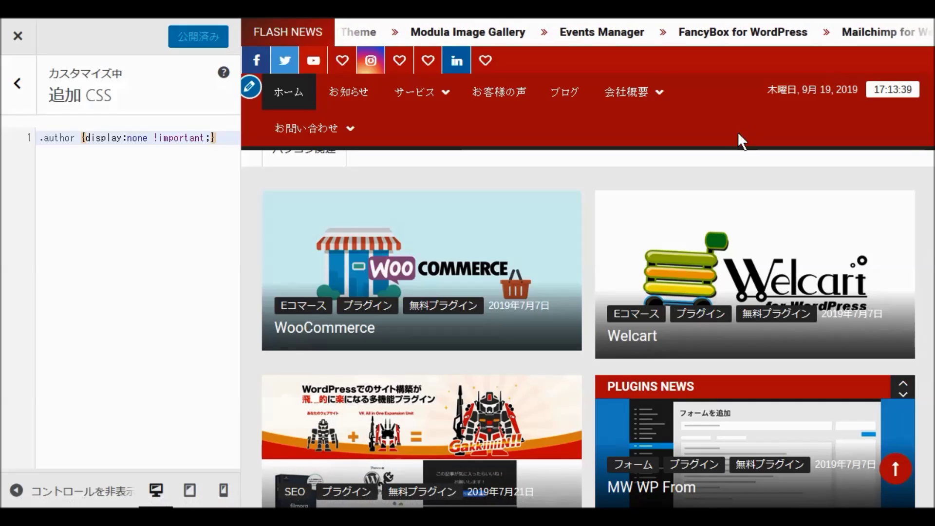
# Step: Check the Customizer preview for author names with the additional CSS ".author {display:none !important;}", covering the featured posts, post cards and sidebar widgets
pyautogui.scroll(-10, 726, 204)
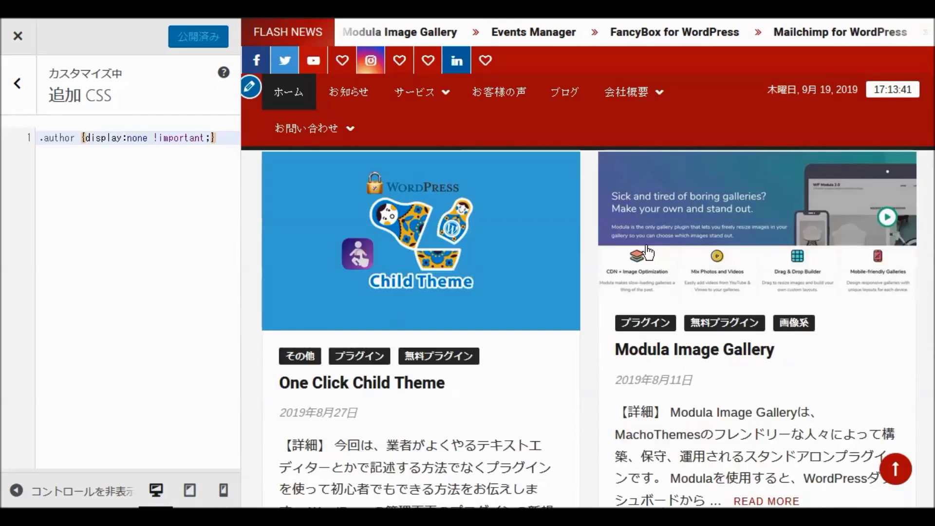
pyautogui.scroll(-15, 603, 266)
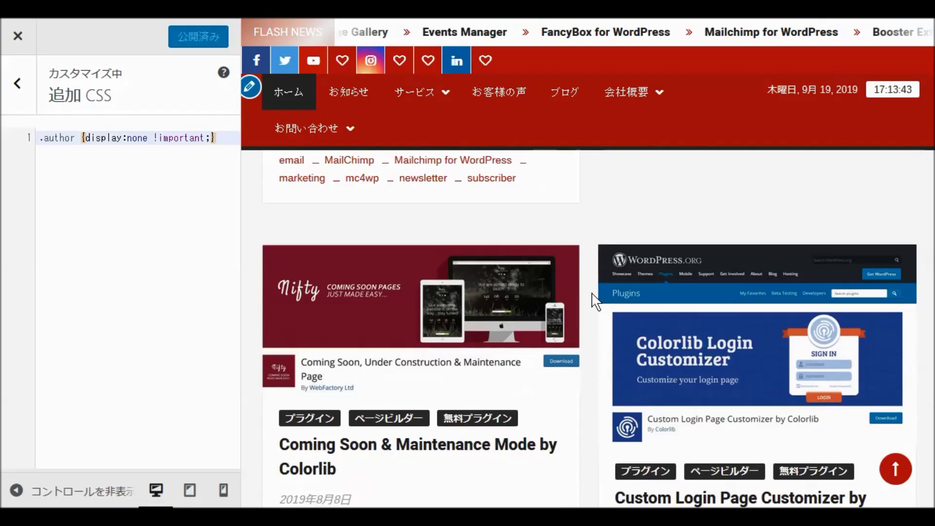
pyautogui.scroll(-15, 591, 319)
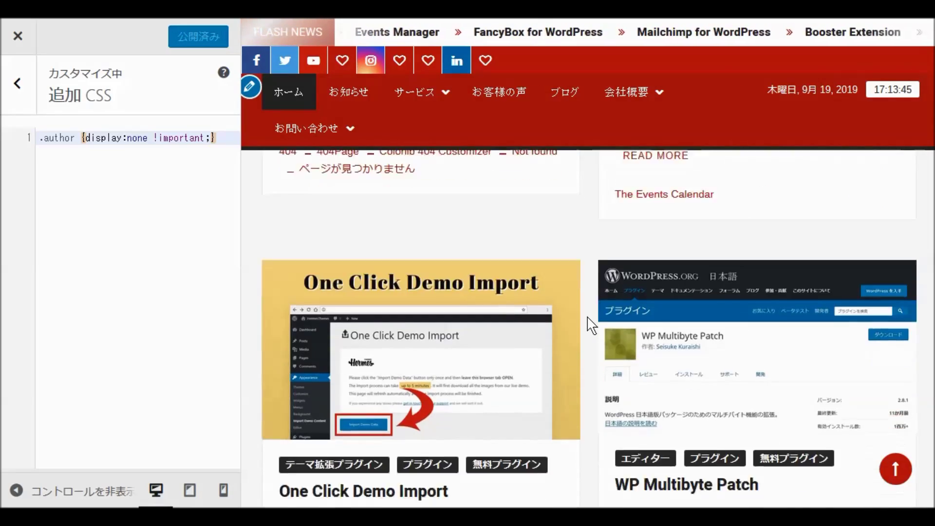
pyautogui.scroll(-15, 590, 324)
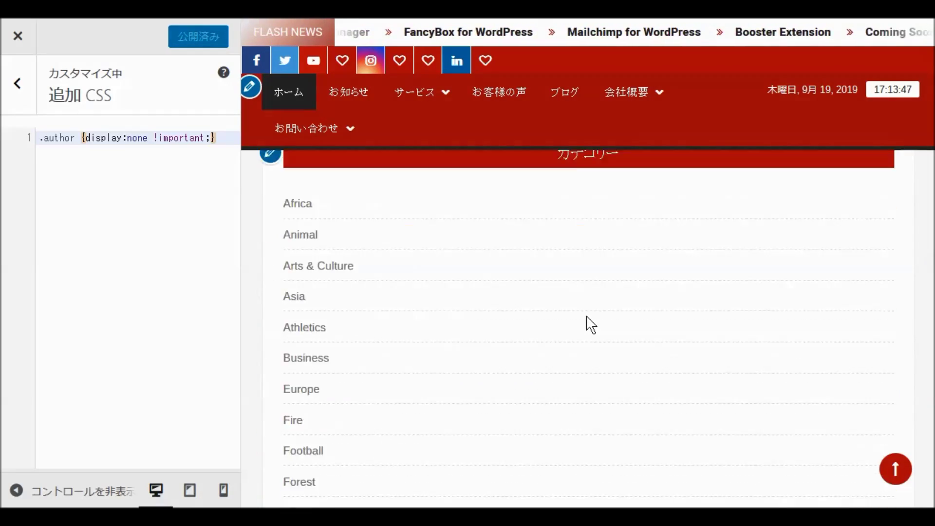
pyautogui.scroll(-15, 591, 324)
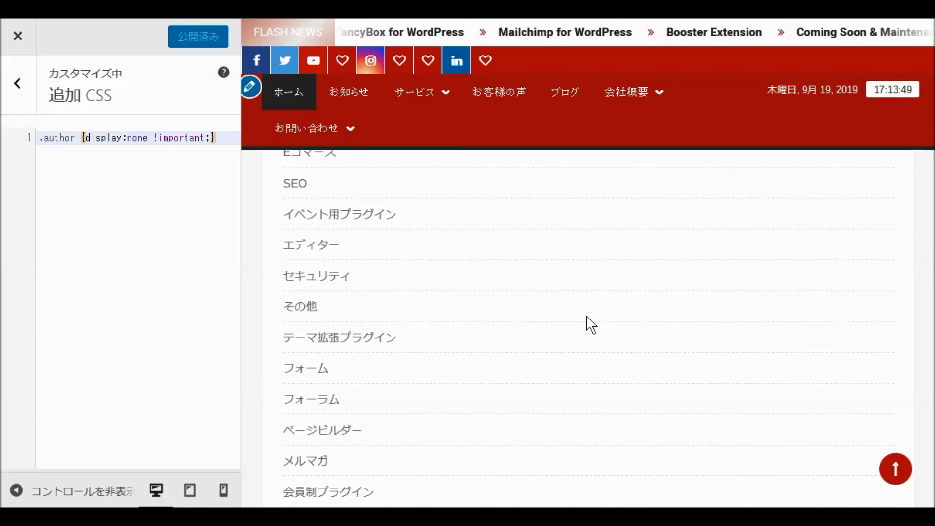
pyautogui.scroll(-5, 591, 324)
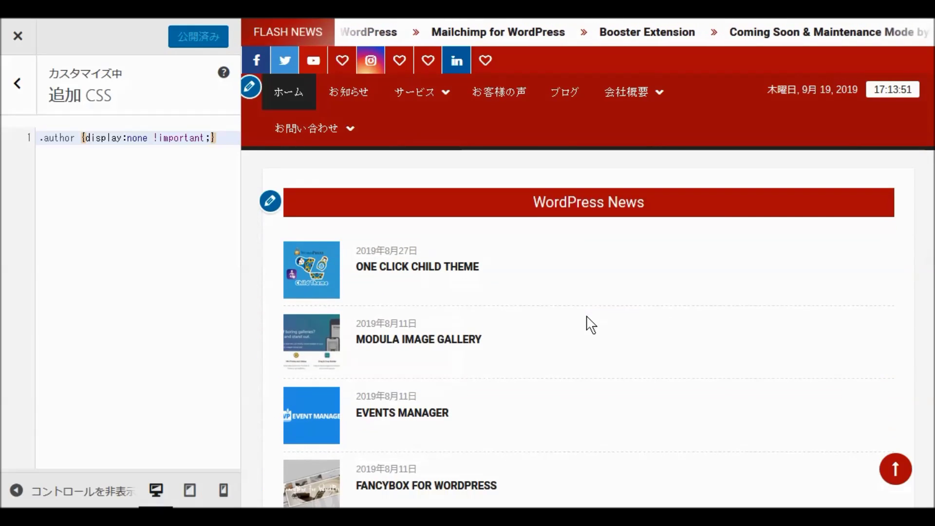
pyautogui.scroll(-3, 589, 324)
pyautogui.scroll(5, 588, 323)
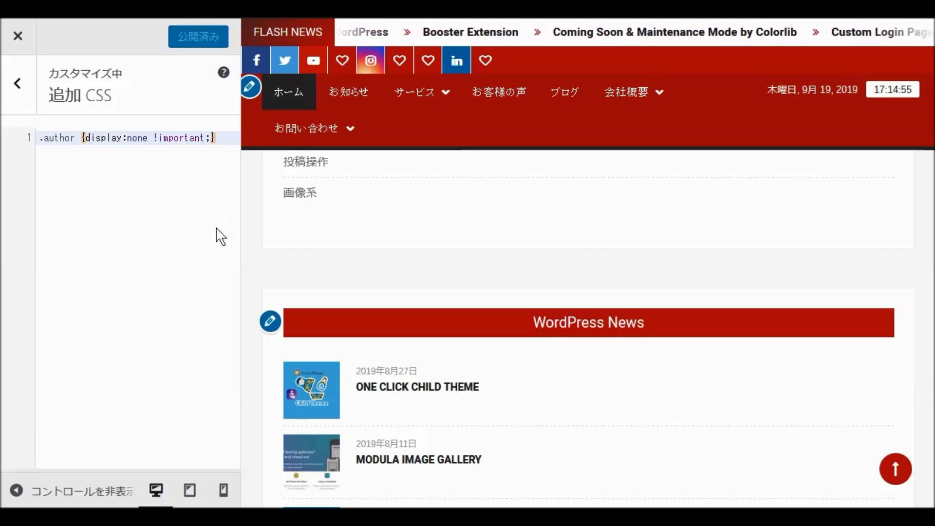
pyautogui.scroll(10, 432, 290)
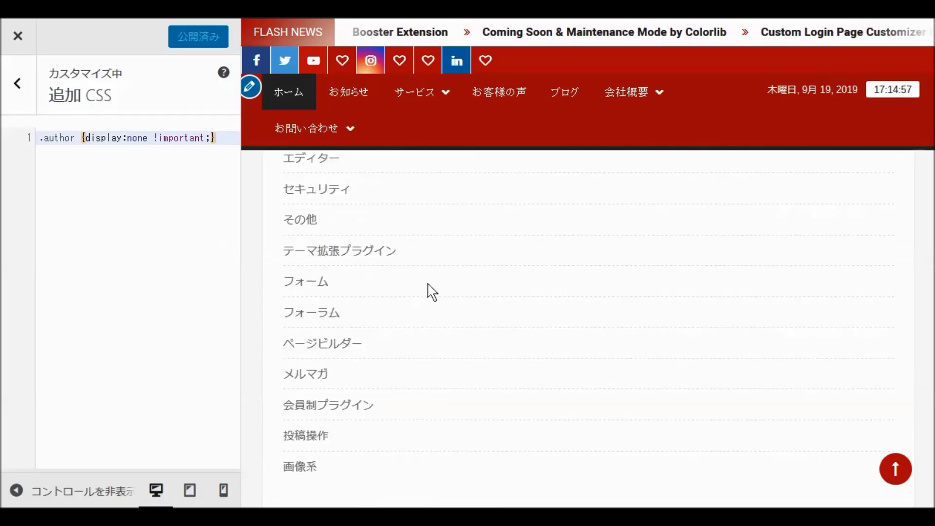
pyautogui.scroll(15, 473, 295)
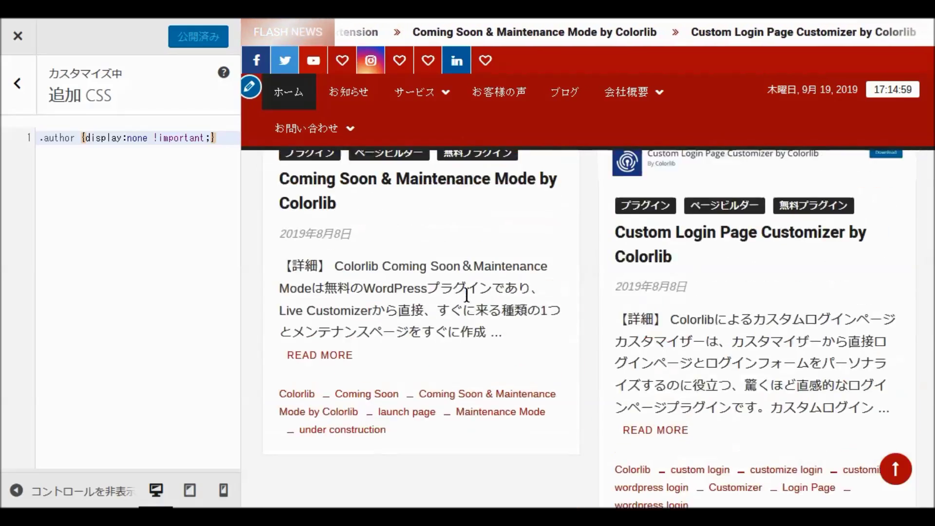
pyautogui.scroll(15, 465, 306)
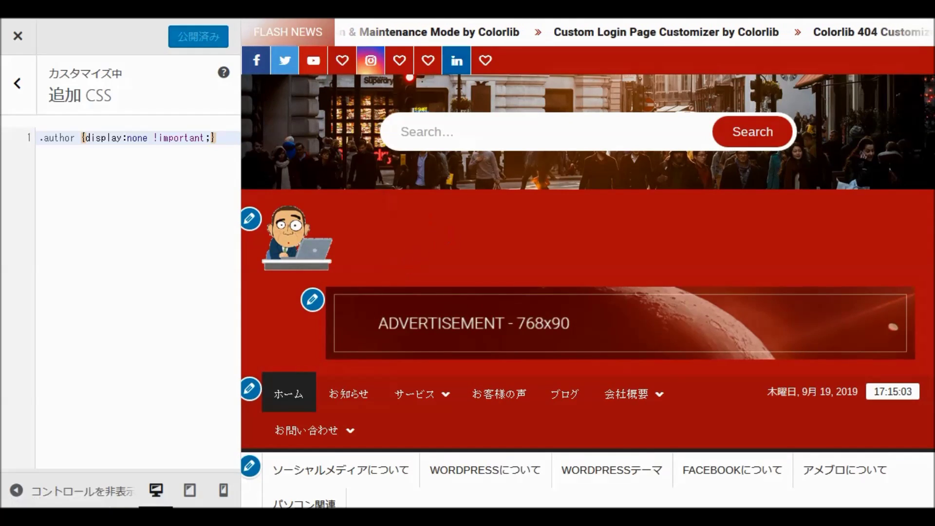
# Step: Switch to the live front page and check the featured posts, blog cards and WordPress News posts down to the footer for author names
pyautogui.hotkey('ctrl', 'Tab')
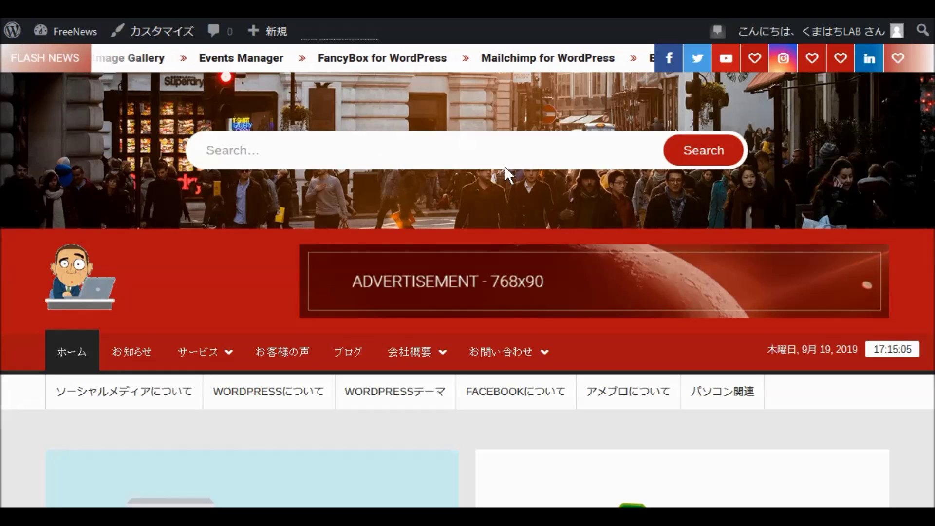
pyautogui.scroll(-3, 505, 190)
pyautogui.scroll(-10, 506, 191)
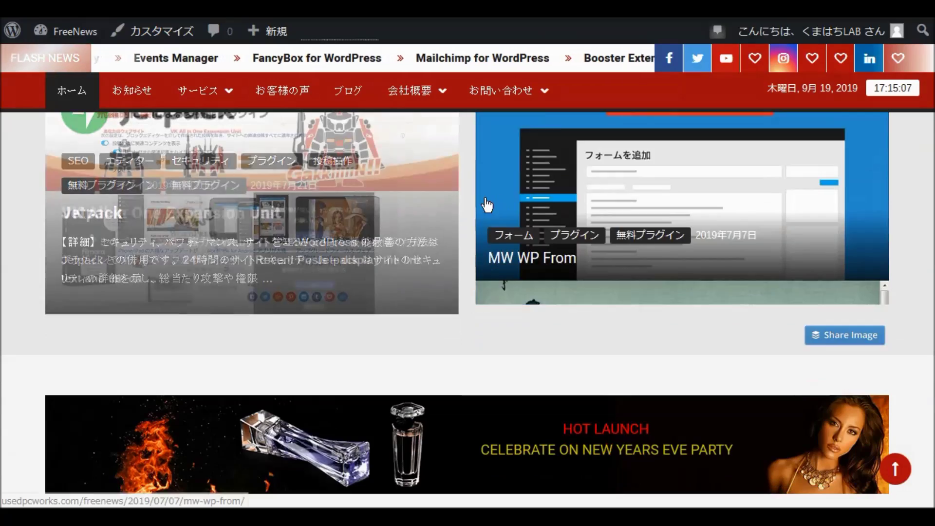
pyautogui.scroll(5, 469, 256)
pyautogui.scroll(-2, 470, 255)
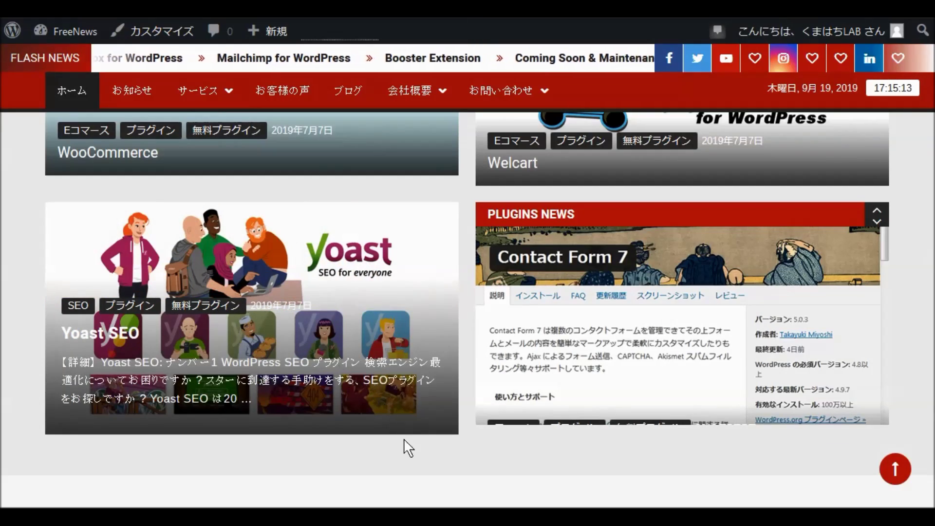
pyautogui.scroll(-10, 438, 441)
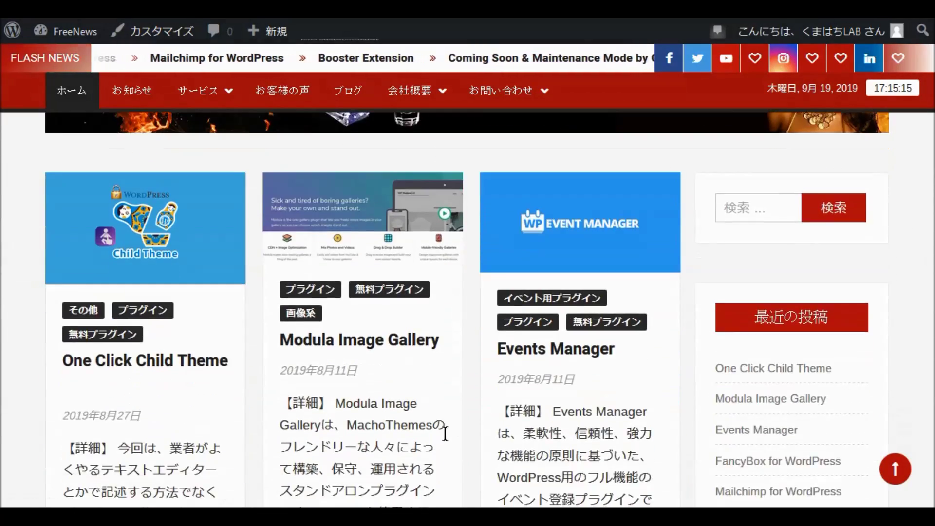
pyautogui.scroll(-10, 450, 441)
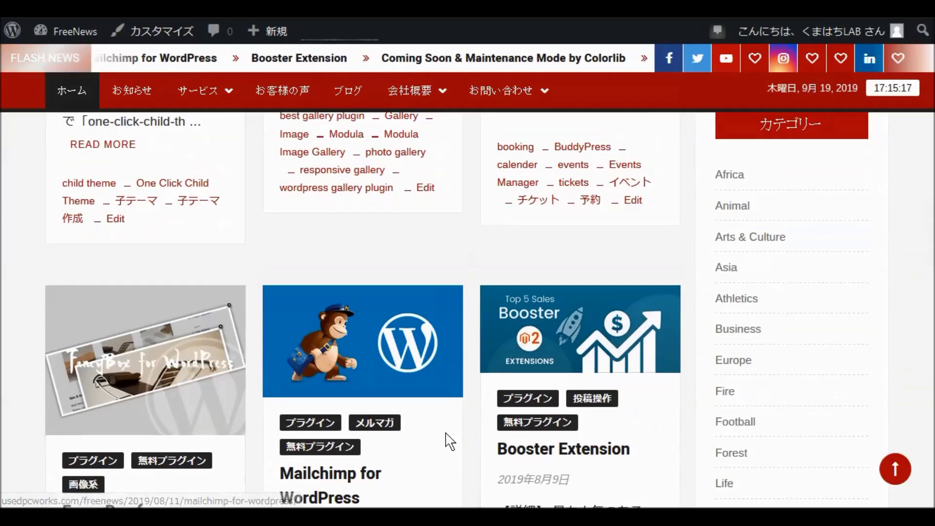
pyautogui.scroll(-10, 449, 440)
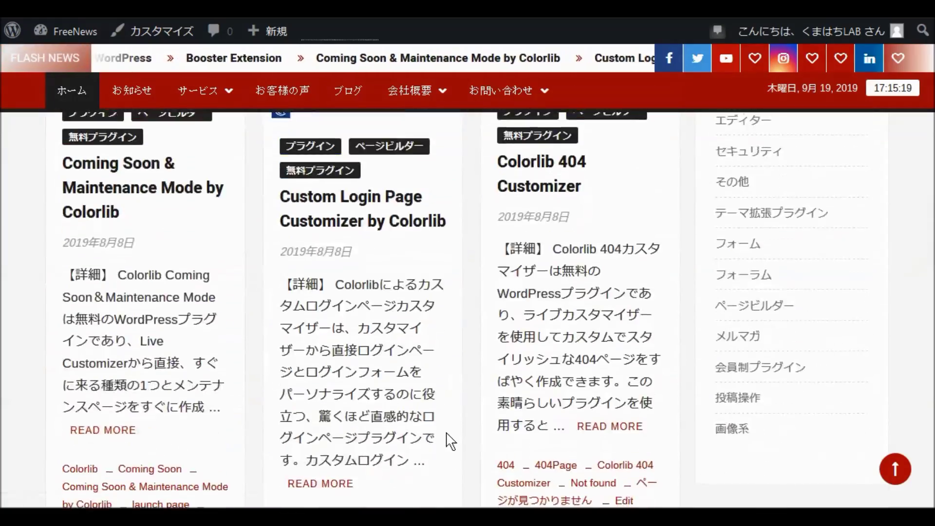
pyautogui.scroll(-10, 450, 441)
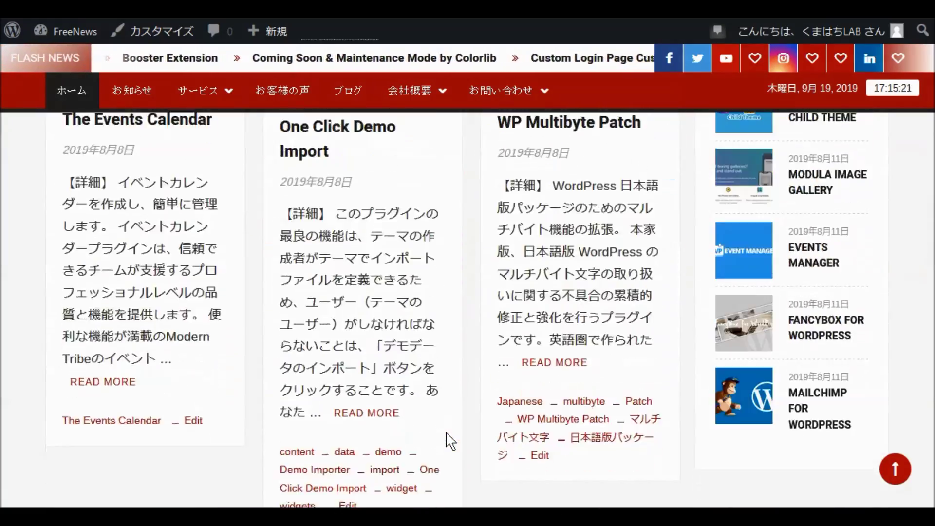
pyautogui.scroll(-2, 450, 440)
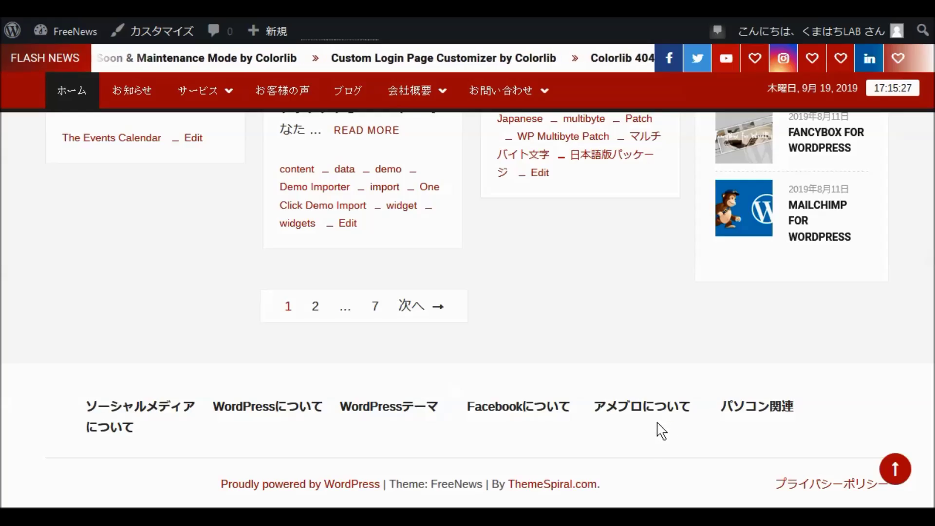
pyautogui.scroll(10, 657, 428)
pyautogui.scroll(15, 657, 426)
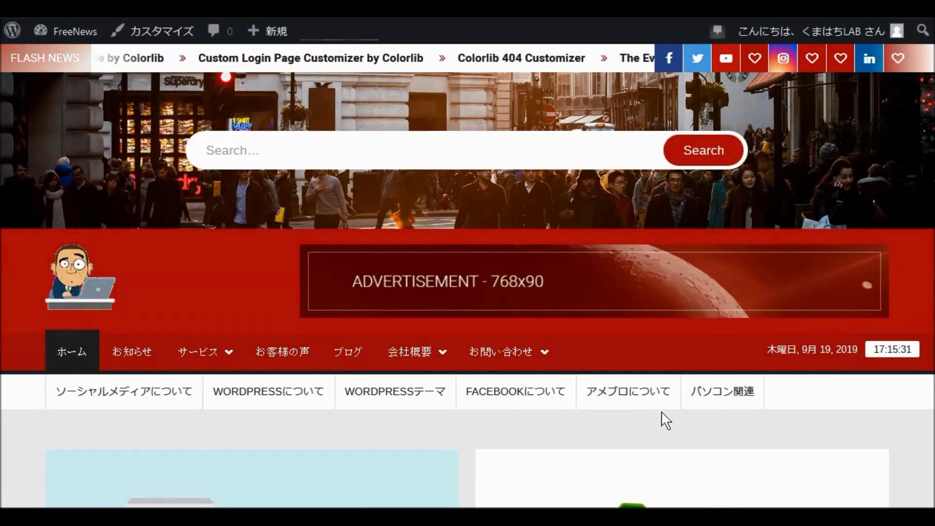
# Step: Inspect the WooCommerce and Welcart featured posts, the post slider and the Plugins News box on the live front page
pyautogui.scroll(-5, 618, 428)
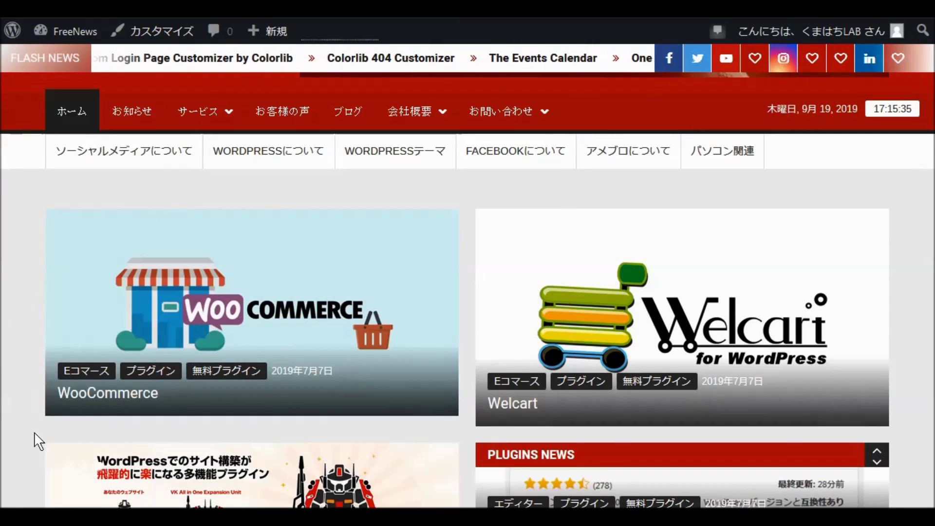
pyautogui.scroll(-5, 27, 438)
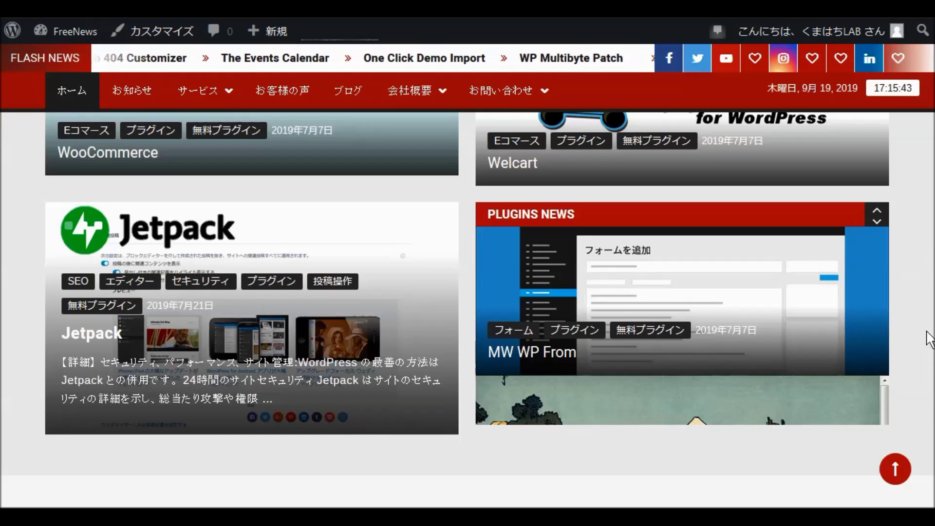
pyautogui.scroll(5, 928, 336)
pyautogui.scroll(5, 929, 336)
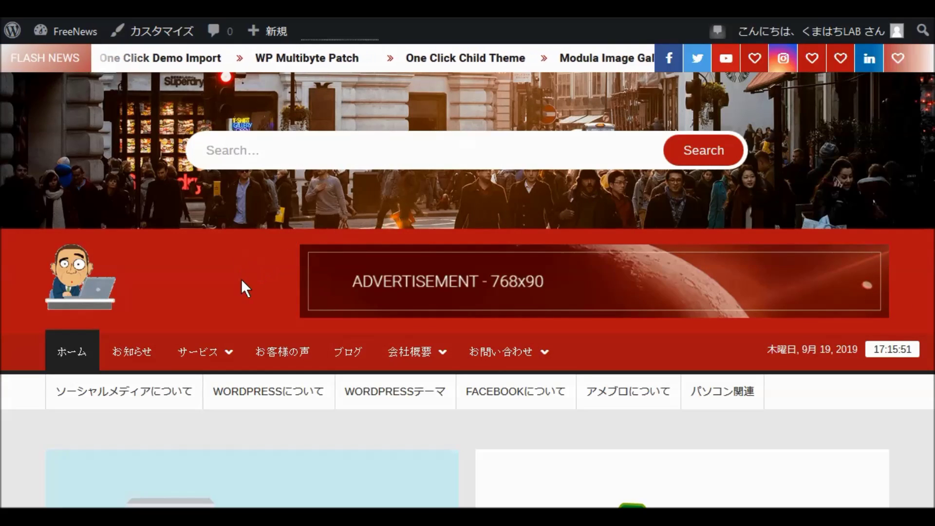
# Step: Examine the finished live front page once more from the featured posts to the pagination and footer, ending at the main navigation
pyautogui.scroll(-10, 261, 296)
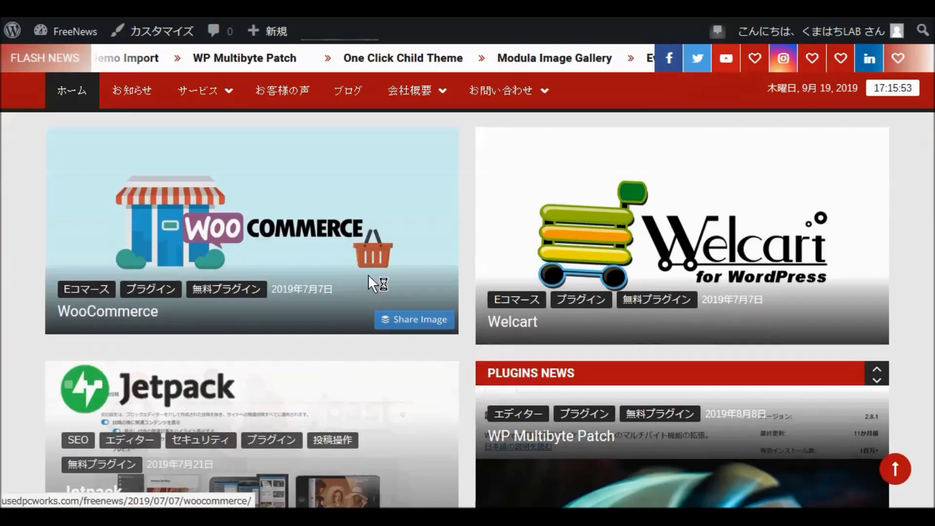
pyautogui.scroll(-10, 376, 274)
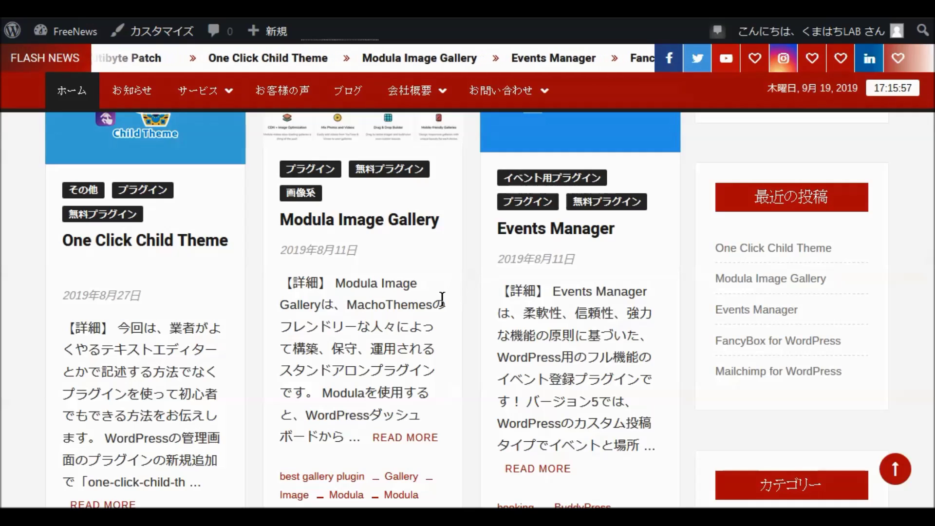
pyautogui.scroll(5, 453, 344)
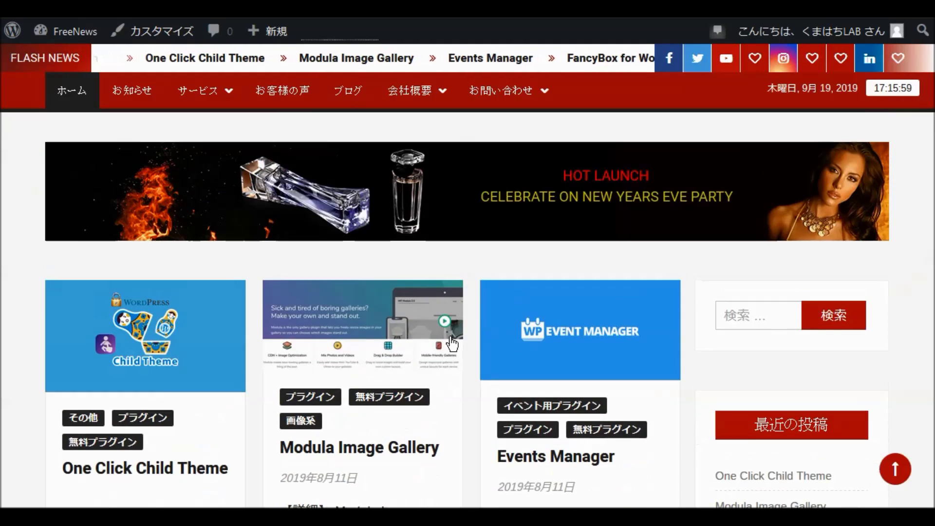
pyautogui.scroll(-2, 457, 344)
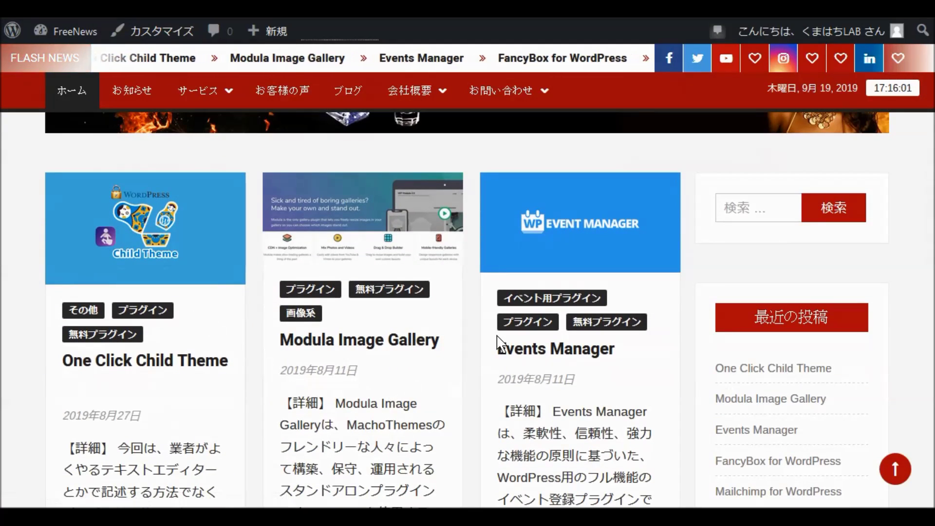
pyautogui.scroll(-13, 412, 402)
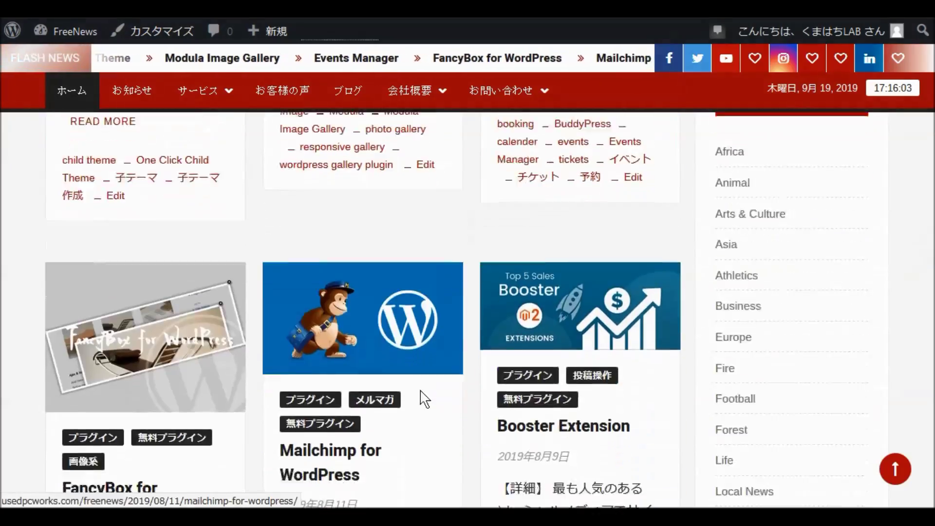
pyautogui.scroll(-15, 454, 388)
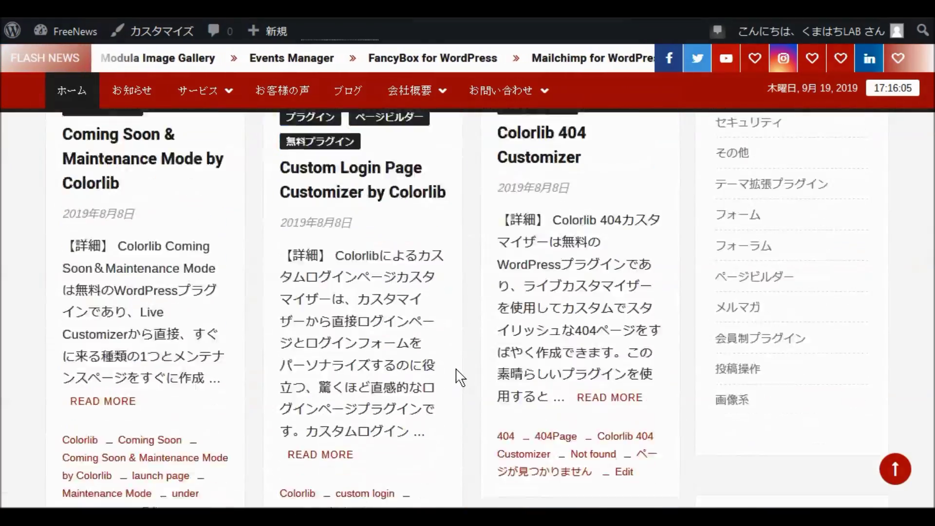
pyautogui.scroll(-12, 459, 377)
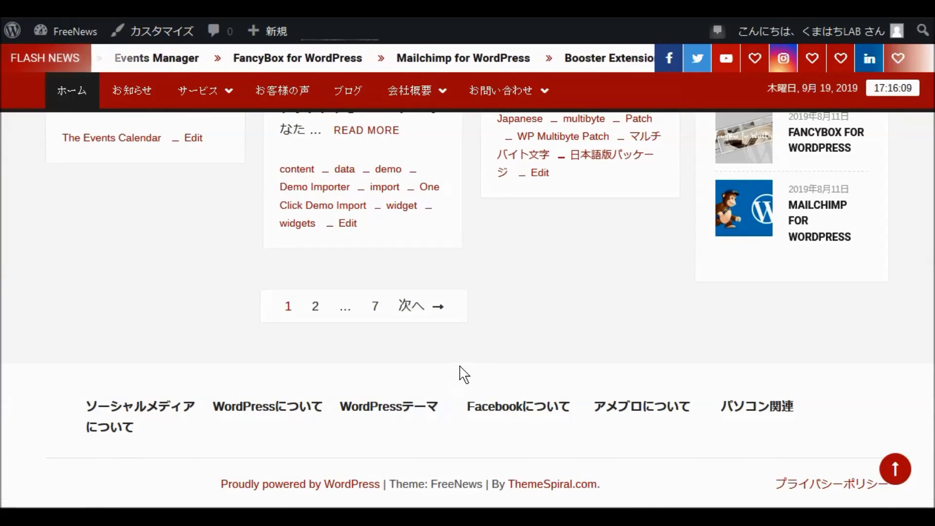
pyautogui.scroll(10, 465, 375)
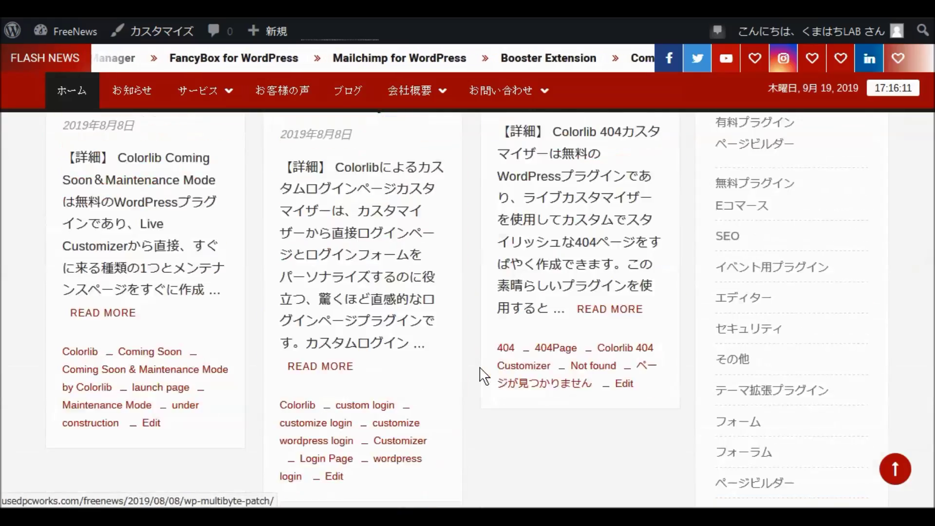
pyautogui.scroll(15, 468, 376)
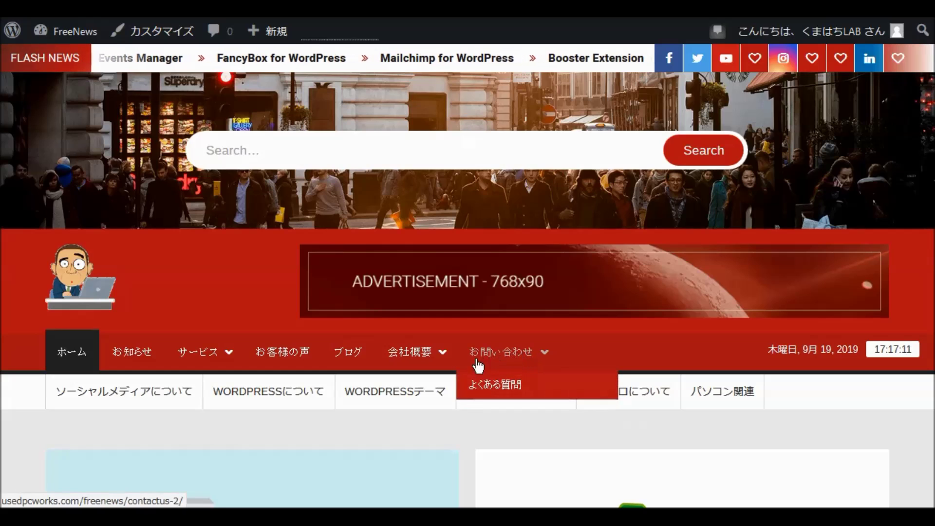
pyautogui.moveTo(414, 358)
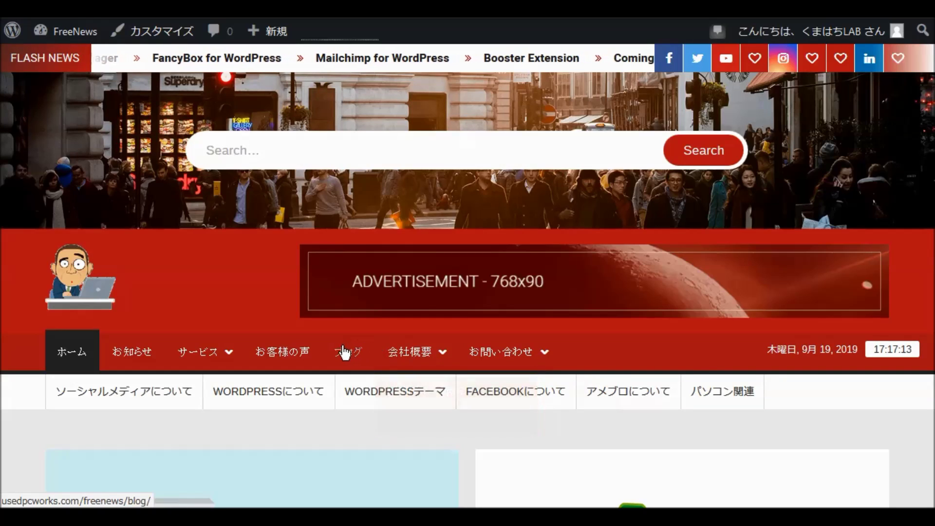
# Step: Review the live front page from the main navigation through the post cards to the pagination and footer, returning to the header
pyautogui.moveTo(216, 358)
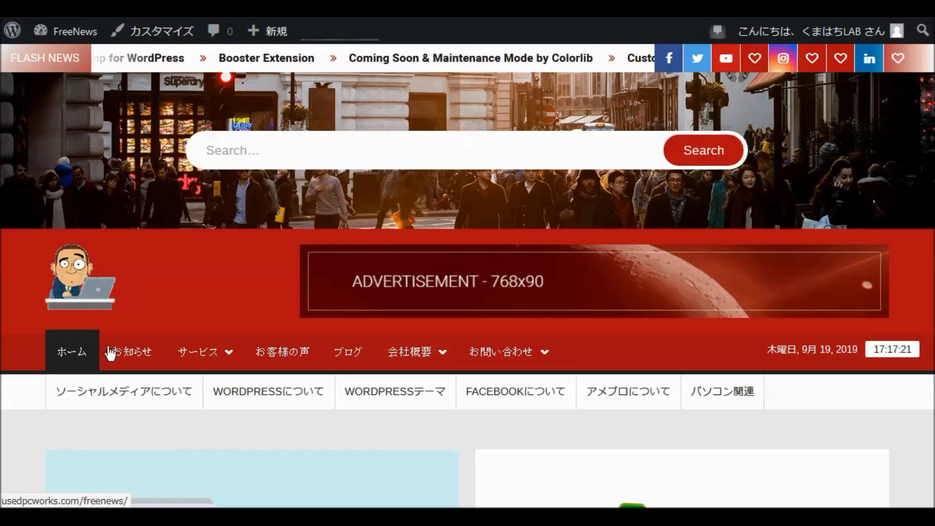
pyautogui.scroll(-2, 484, 395)
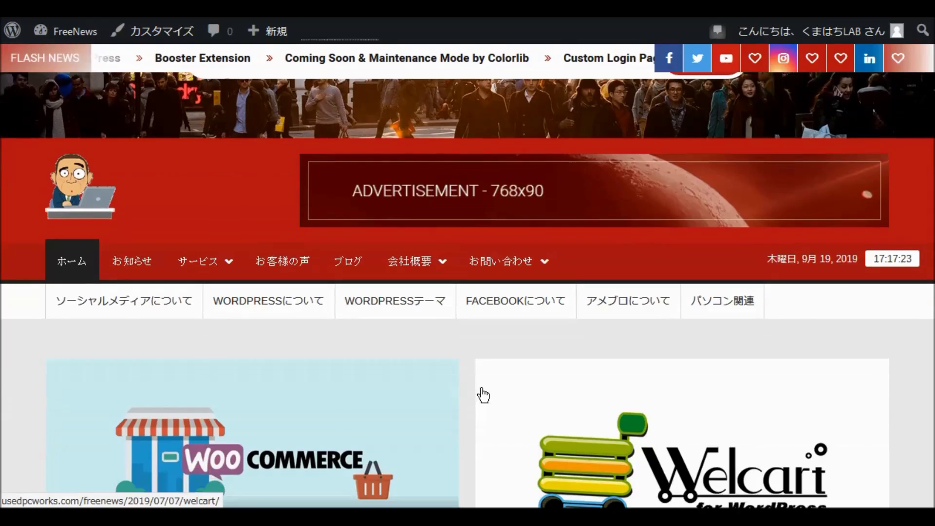
pyautogui.scroll(-15, 484, 394)
pyautogui.scroll(-15, 480, 396)
pyautogui.scroll(-6, 479, 401)
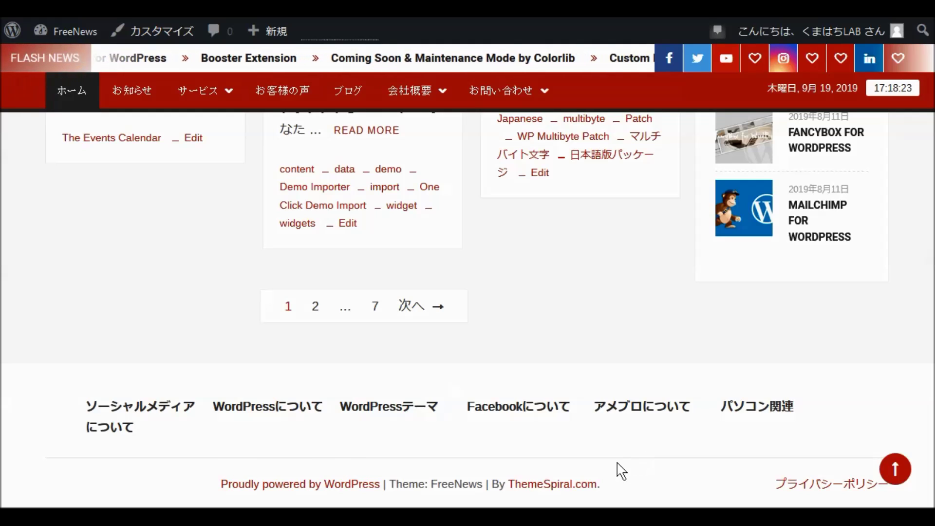
pyautogui.scroll(10, 620, 472)
pyautogui.scroll(15, 622, 471)
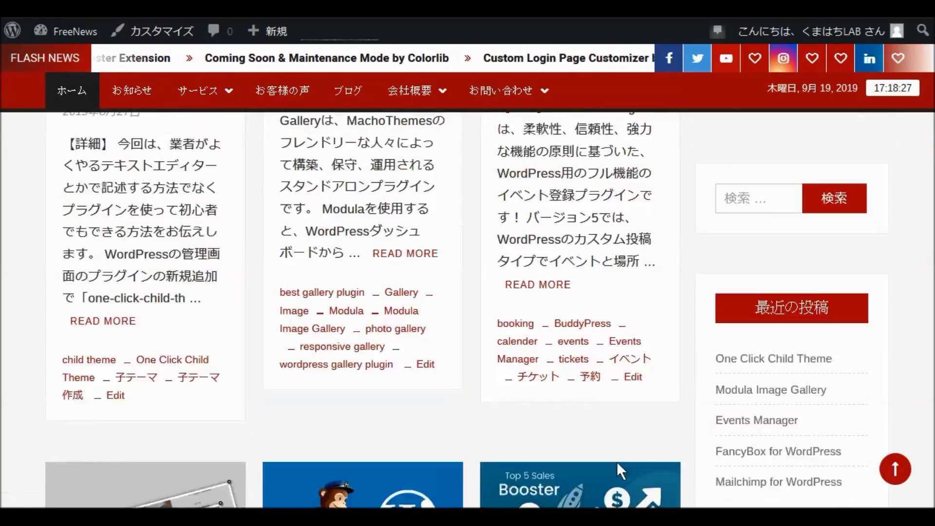
pyautogui.scroll(10, 618, 464)
# Step: Examine the header, main navigation and featured posts on the live front page, down to the advertisement banner above the post cards
pyautogui.scroll(-2, 619, 468)
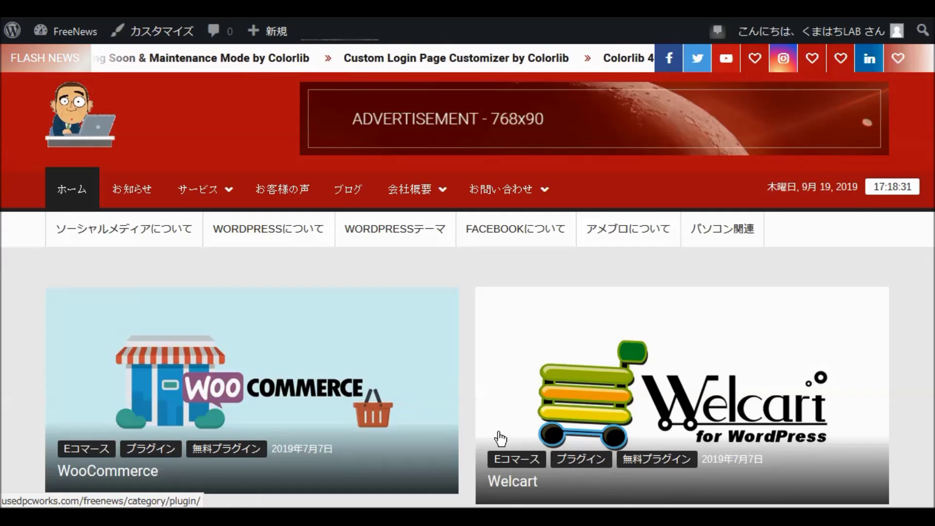
pyautogui.scroll(3, 439, 428)
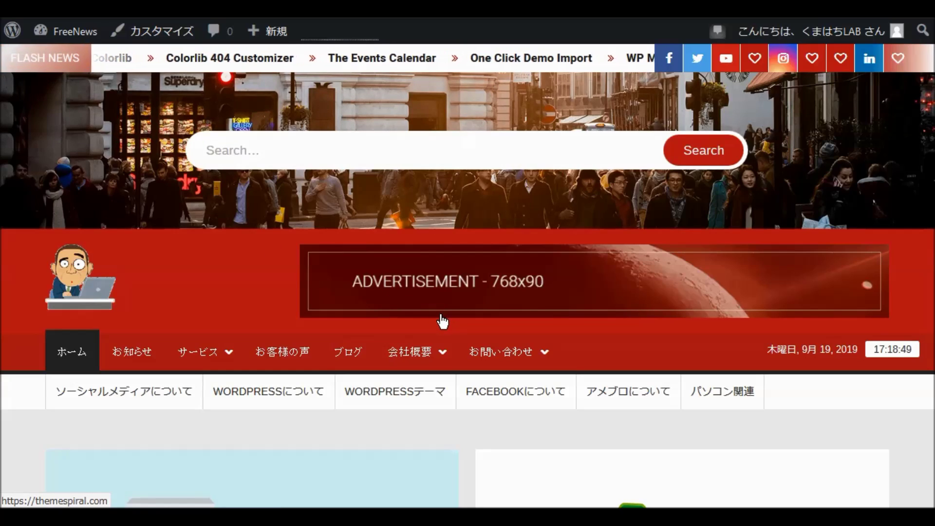
pyautogui.scroll(-2, 441, 320)
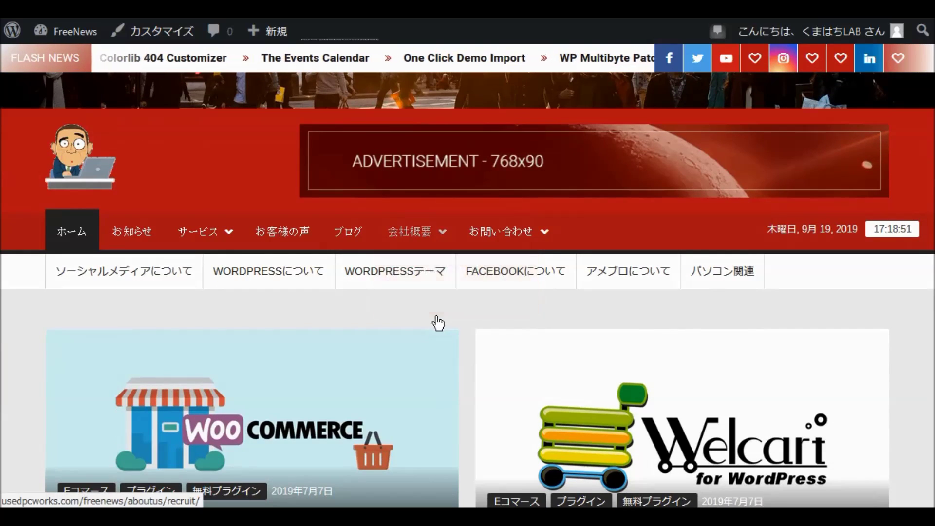
pyautogui.scroll(2, 434, 323)
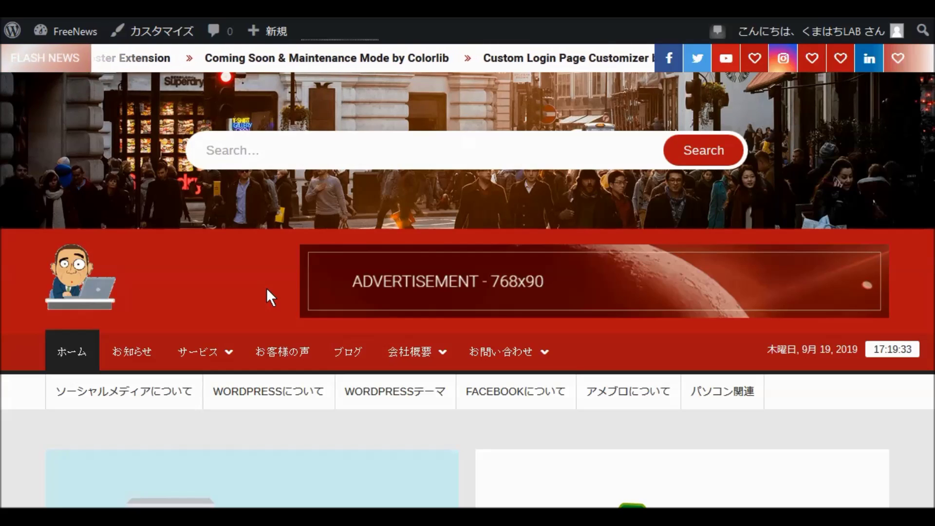
pyautogui.scroll(-5, 273, 295)
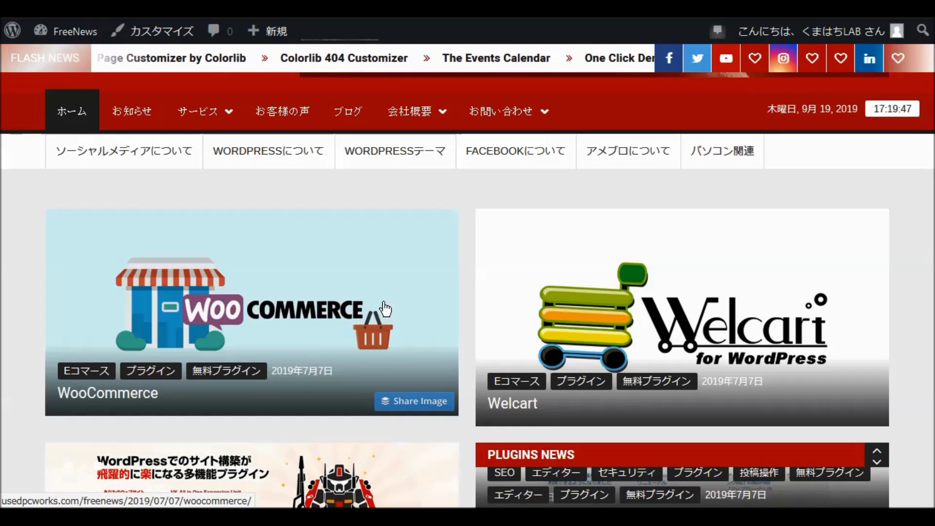
pyautogui.scroll(-5, 385, 309)
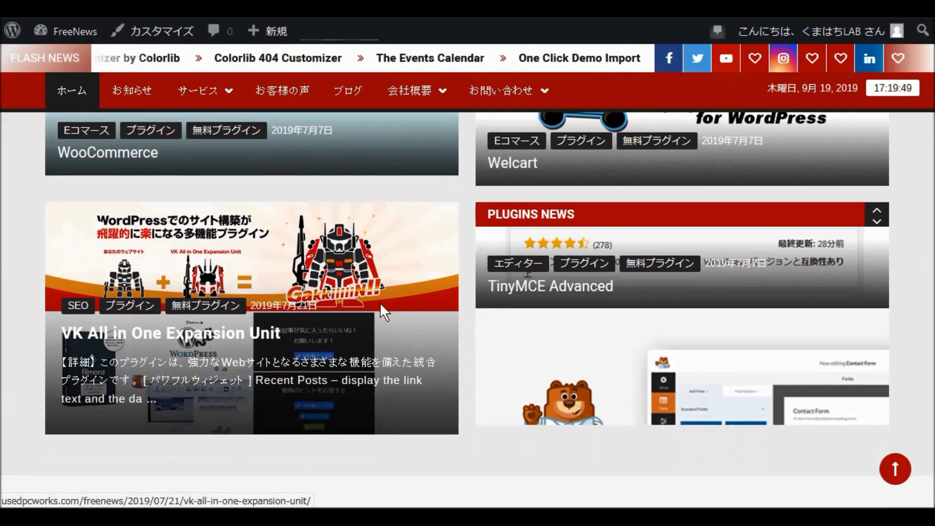
pyautogui.scroll(-3, 380, 308)
pyautogui.scroll(-2, 380, 308)
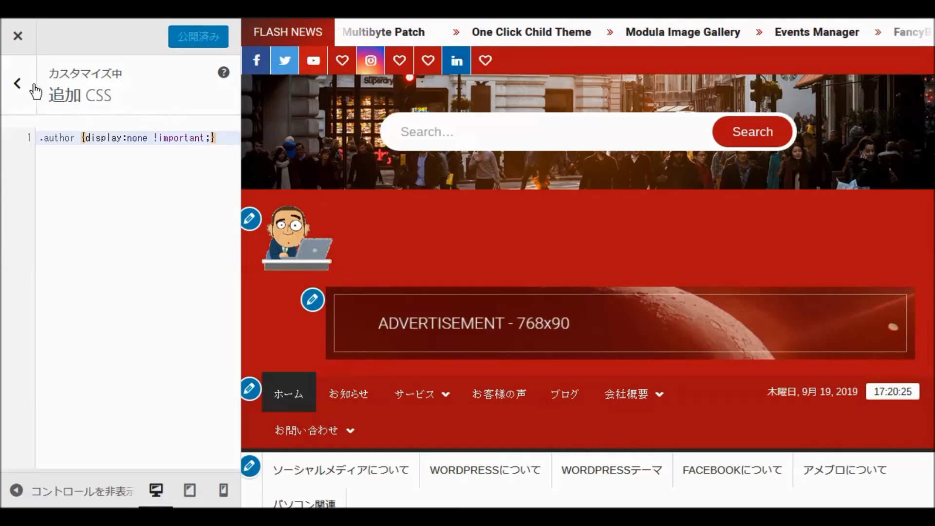
# Step: Leave the additional CSS section, close the Customizer and open the Widgets management page
pyautogui.click(16, 85)
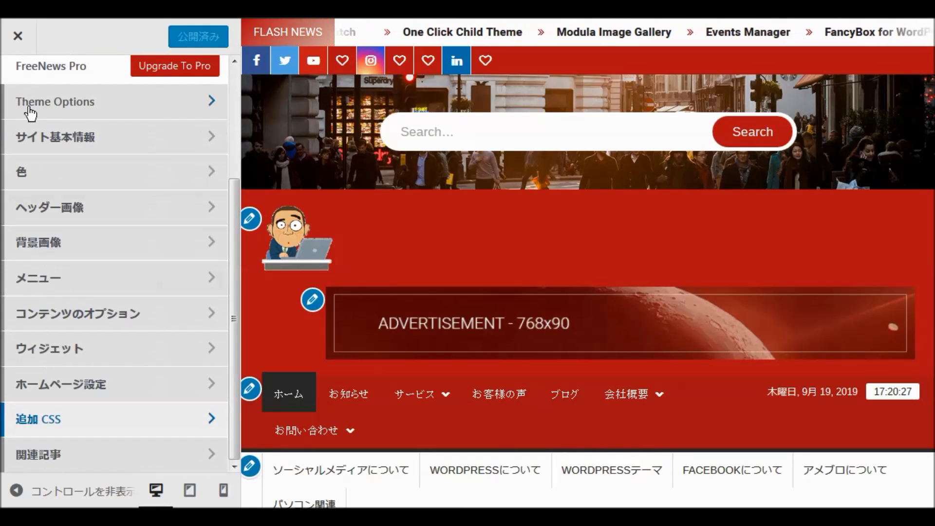
pyautogui.click(18, 39)
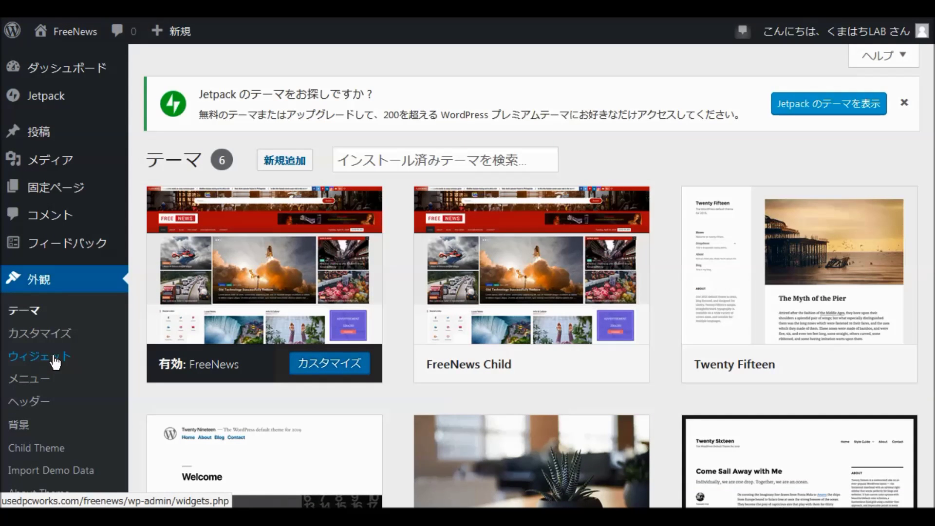
pyautogui.click(55, 361)
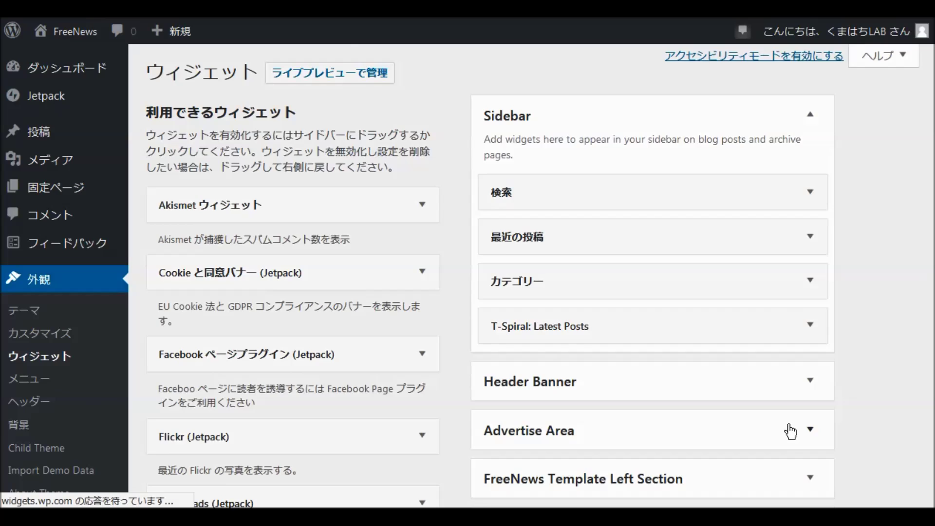
# Step: Delete the image widget with the "HOT LAUNCH" banner from the Advertise Area
pyautogui.scroll(-3, 790, 430)
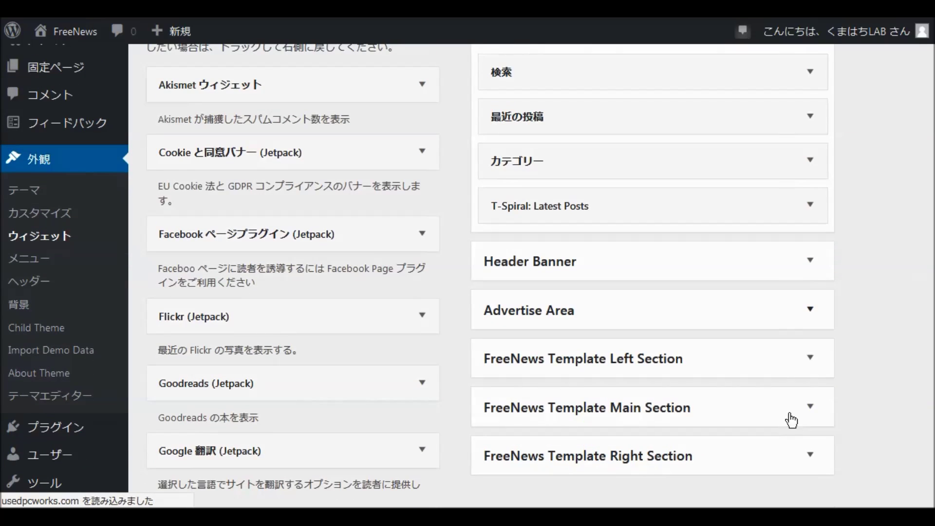
pyautogui.click(811, 311)
pyautogui.click(813, 377)
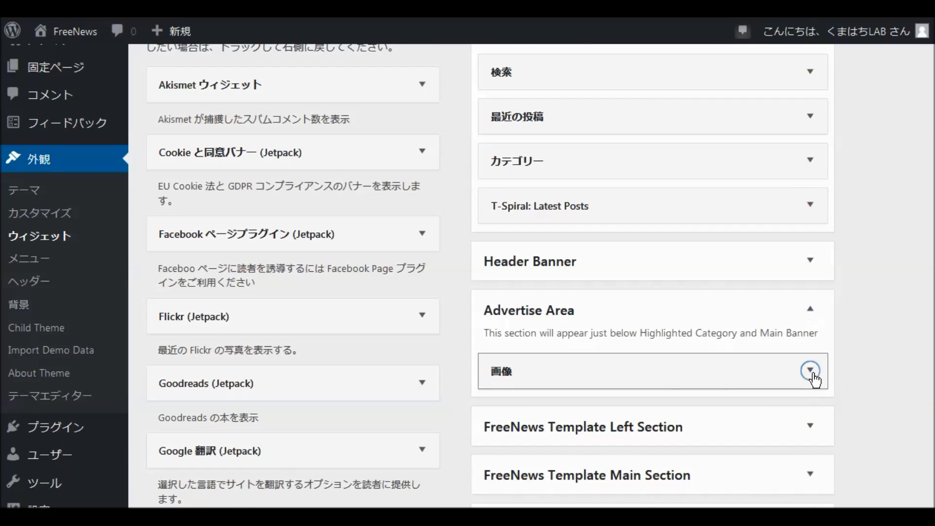
pyautogui.scroll(-5, 810, 377)
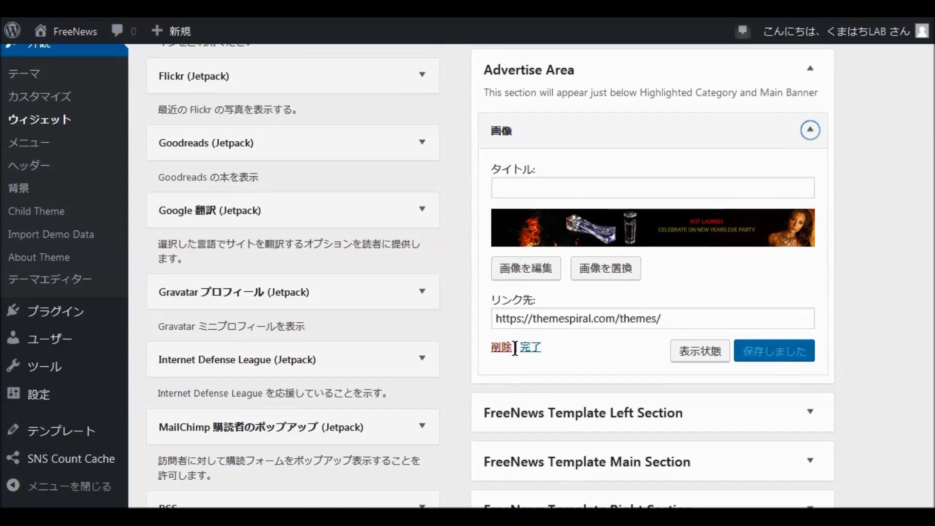
pyautogui.click(496, 352)
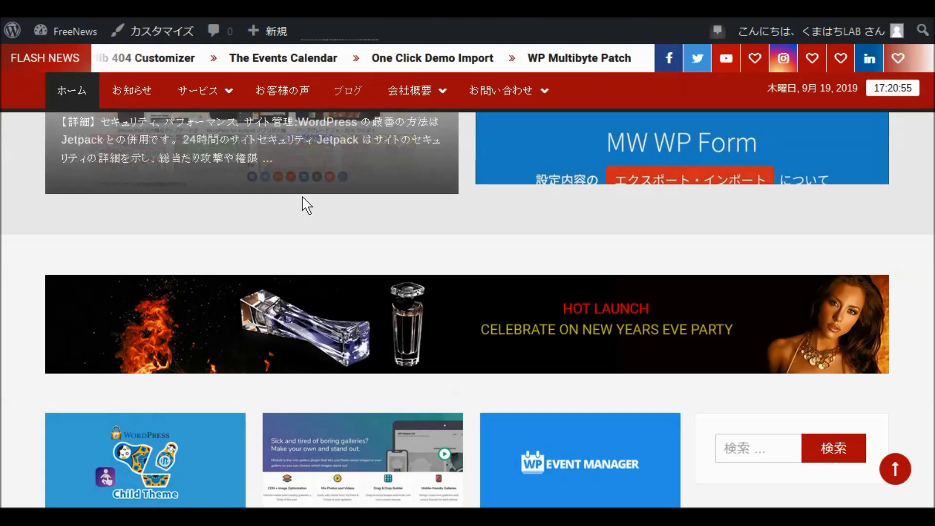
# Step: Reload the live front page and check the area between the featured posts and the post cards for the advertisement banner
pyautogui.moveTo(62, 20)
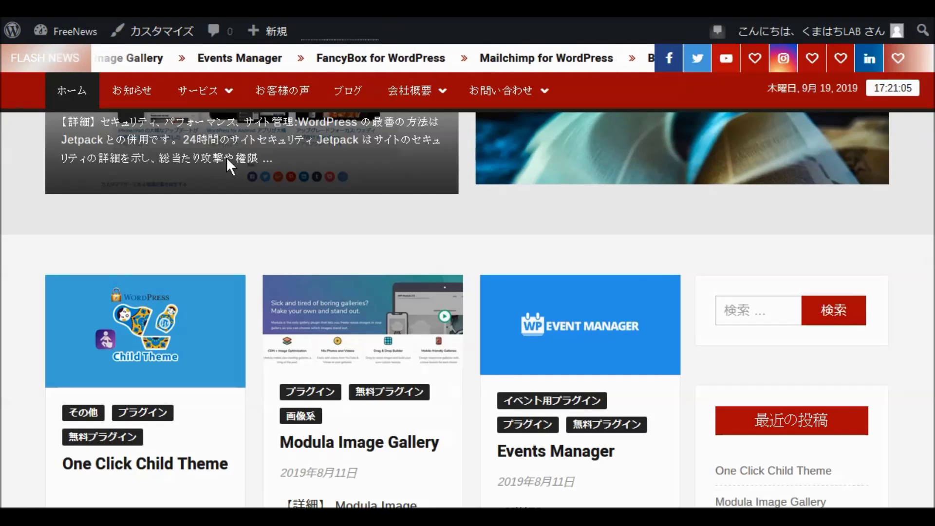
pyautogui.scroll(-2, 365, 281)
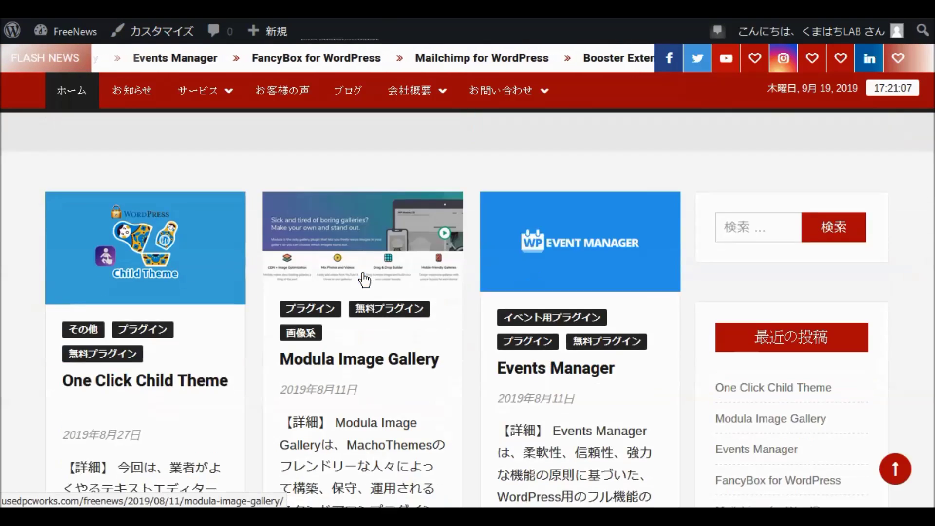
pyautogui.scroll(-3, 364, 280)
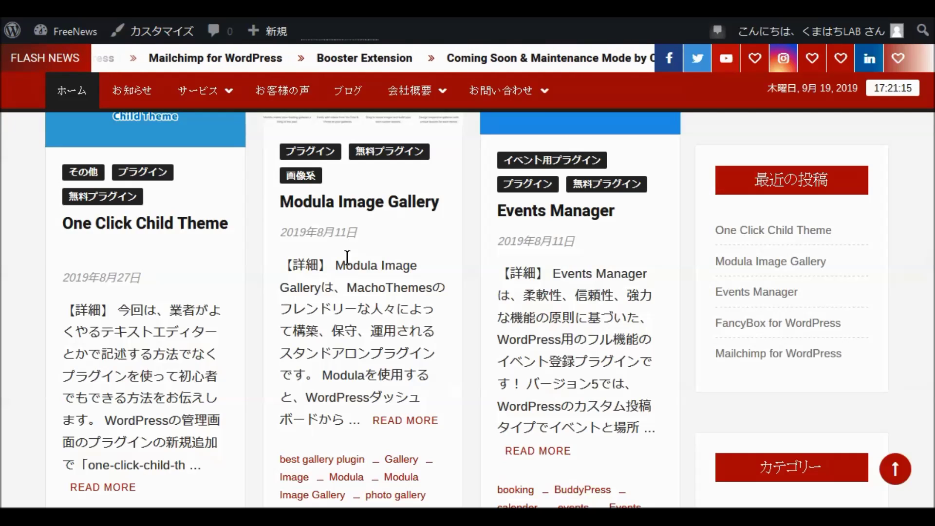
pyautogui.scroll(7, 468, 328)
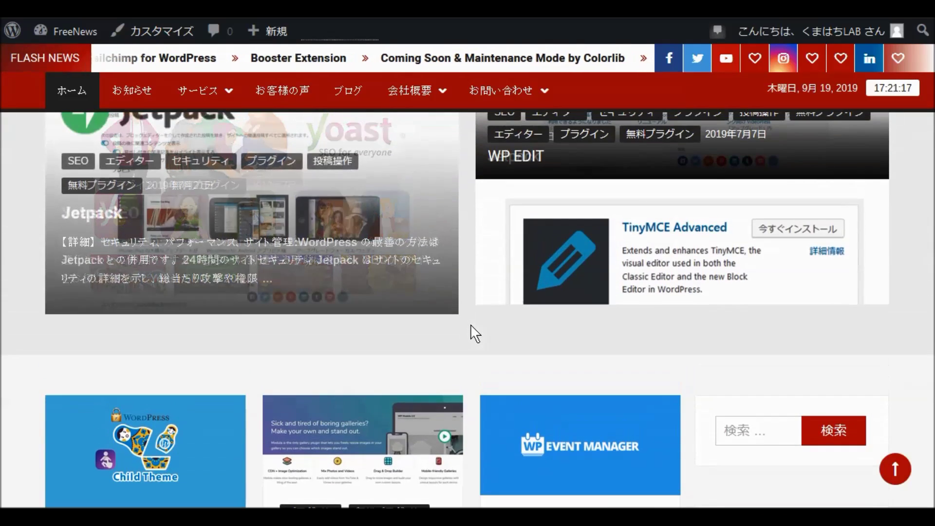
pyautogui.scroll(10, 475, 334)
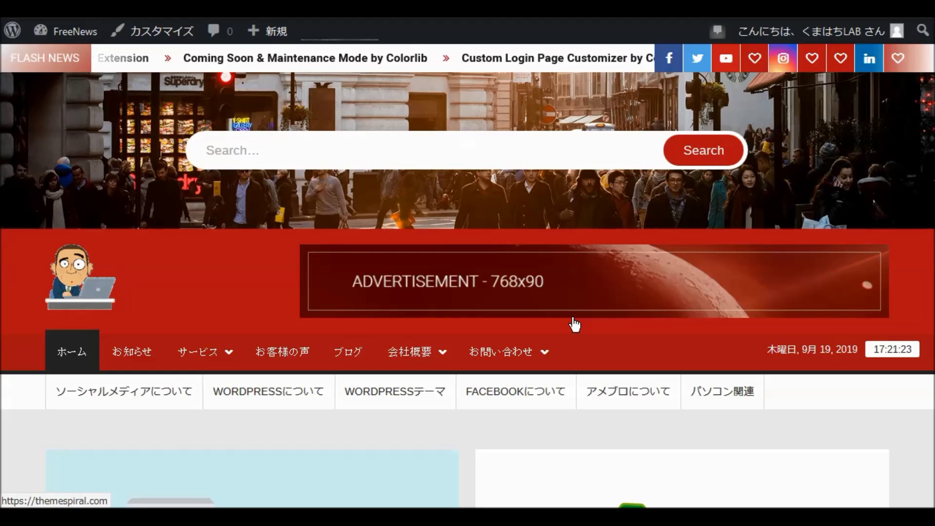
# Step: Review the whole live front page after the banner's deletion, from the featured posts through the sidebar and footer, back to the header
pyautogui.scroll(-2, 575, 324)
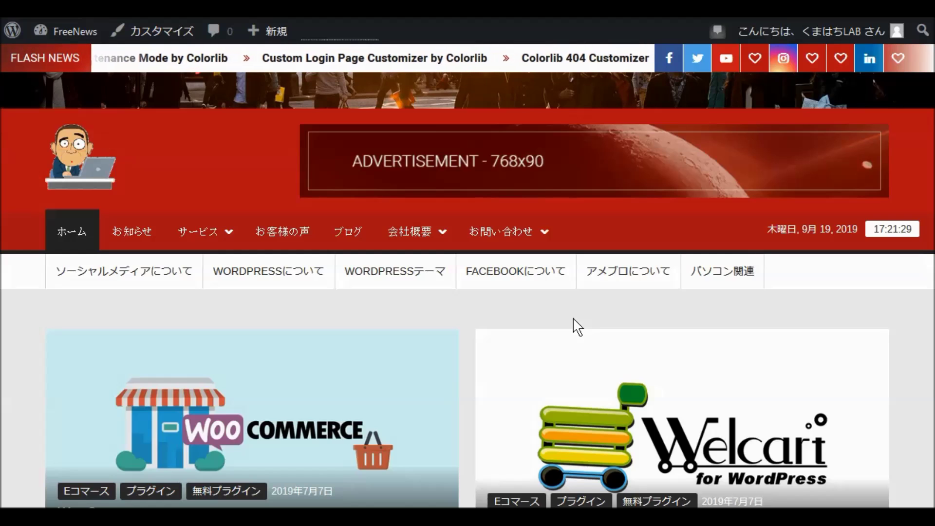
pyautogui.scroll(-4, 577, 328)
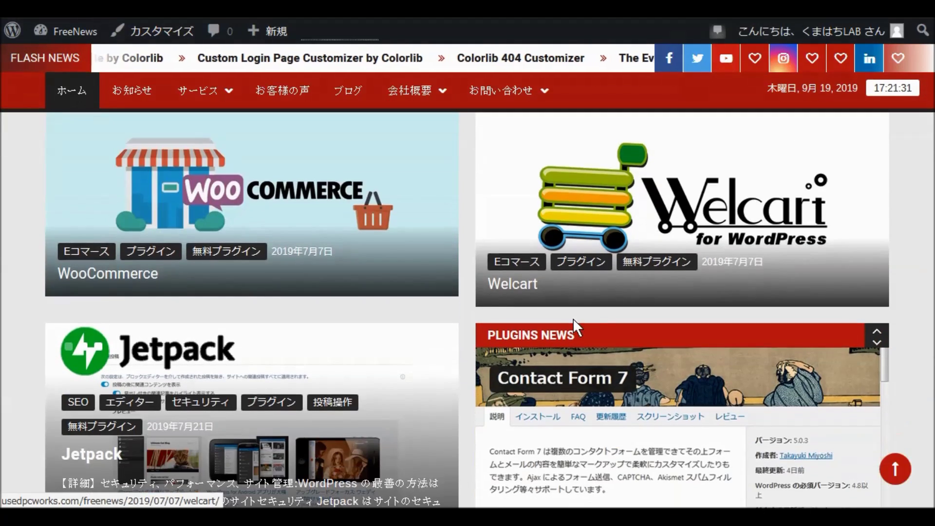
pyautogui.scroll(-2, 575, 324)
pyautogui.scroll(-8, 575, 325)
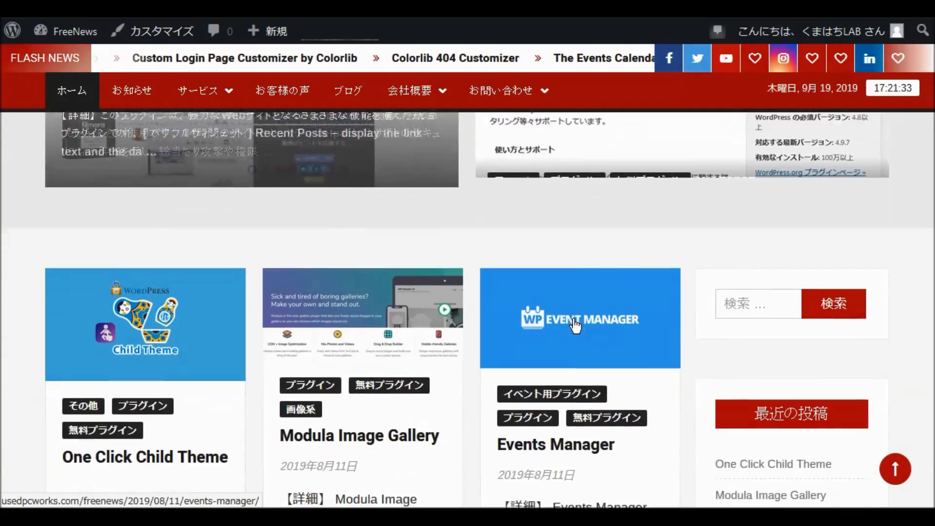
pyautogui.scroll(-15, 577, 327)
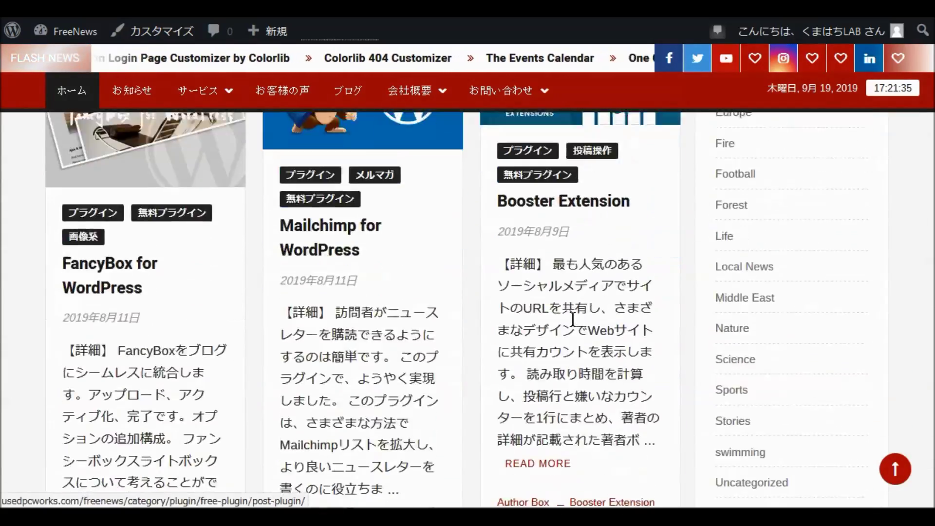
pyautogui.scroll(-10, 576, 325)
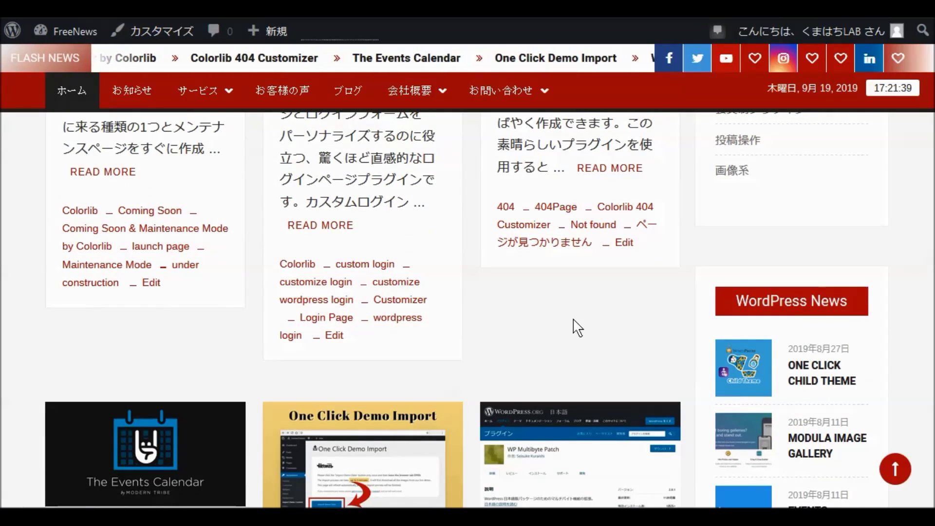
pyautogui.scroll(-7, 577, 327)
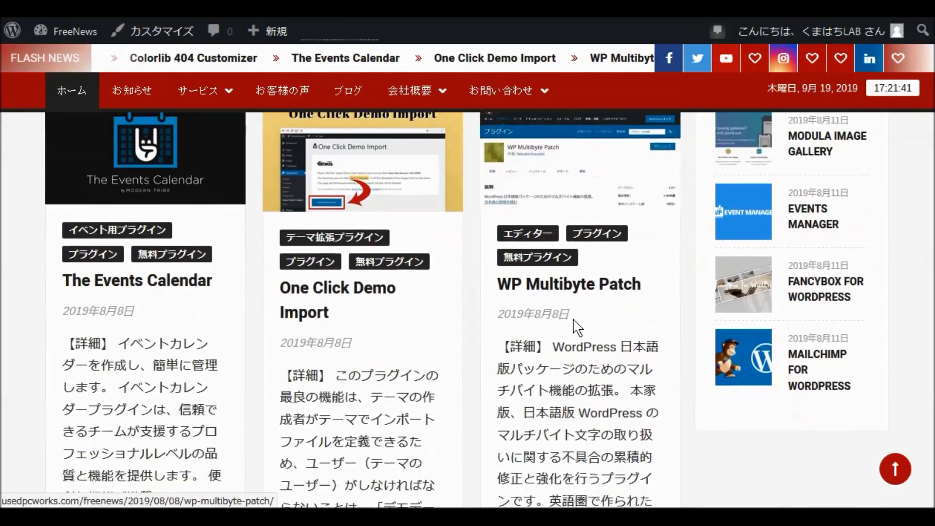
pyautogui.scroll(-8, 573, 321)
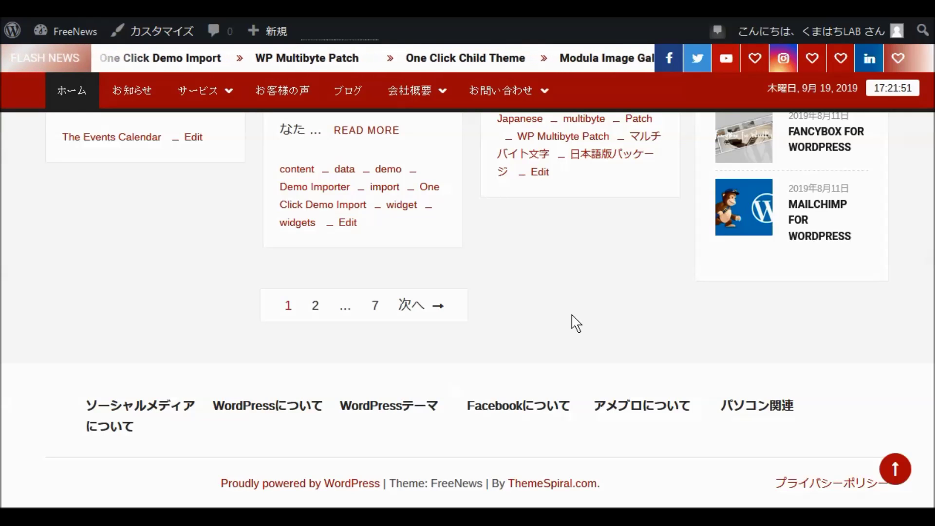
pyautogui.scroll(20, 582, 314)
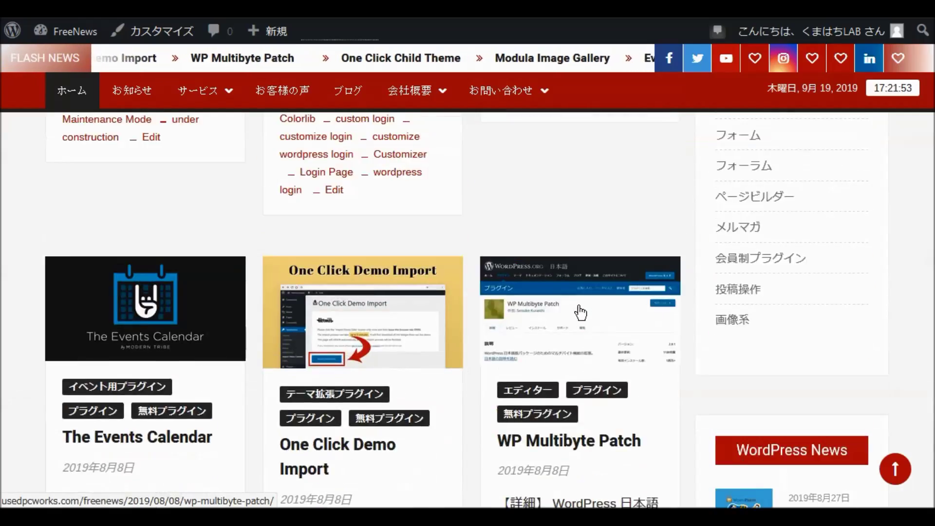
pyautogui.scroll(7, 582, 306)
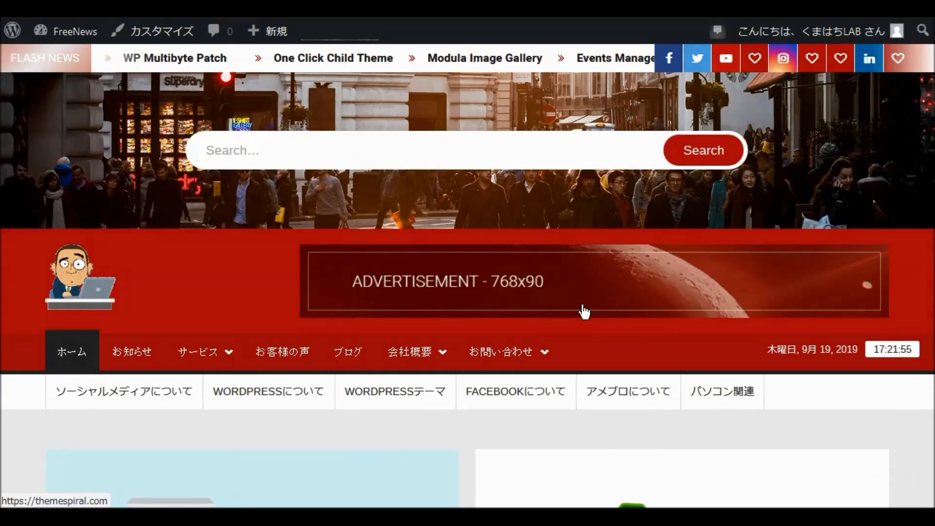